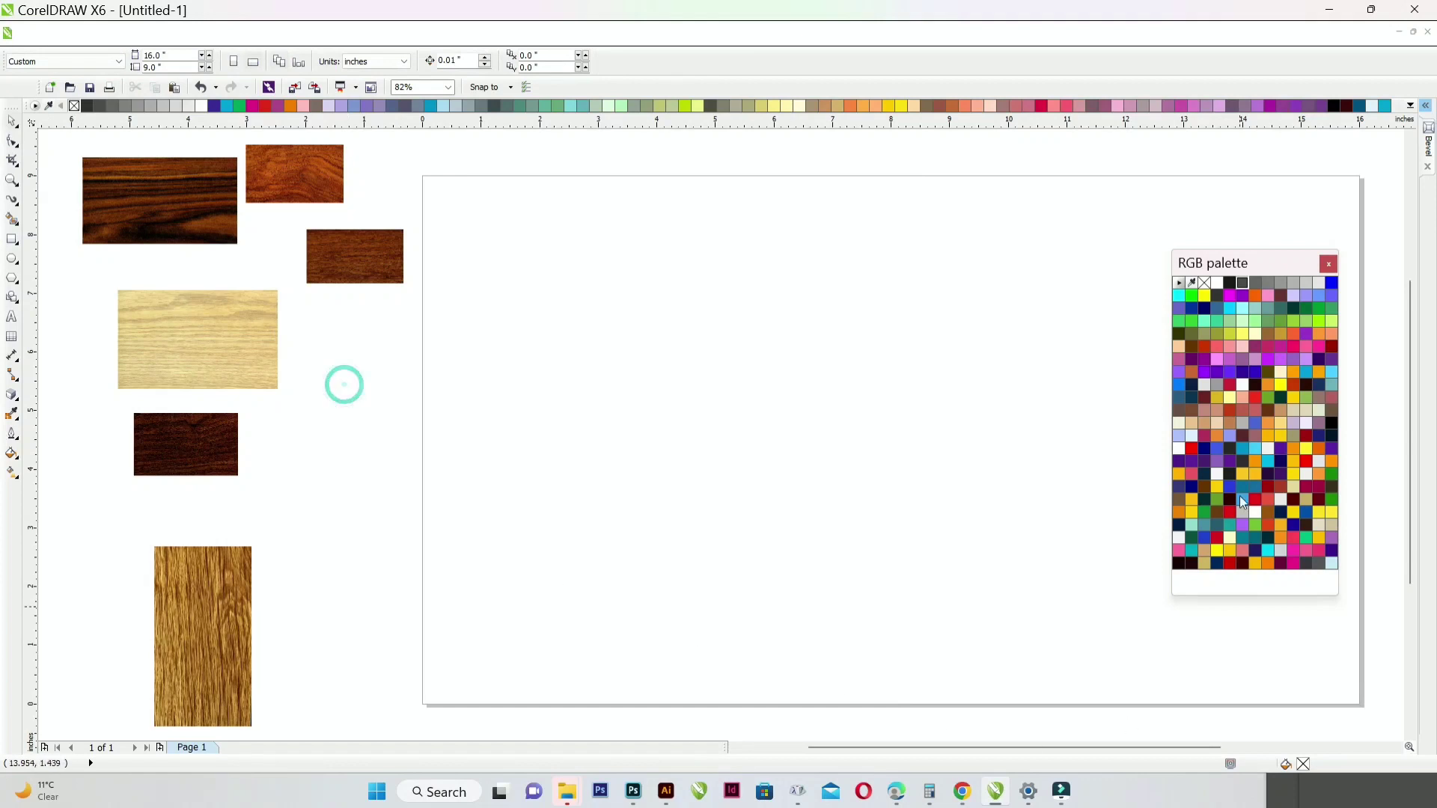
- Move the floating RGB colour palette right so it no longer overlaps the page
left_click_drag(1270, 268, 1342, 256)
scroll(738, 373, "down", 2)
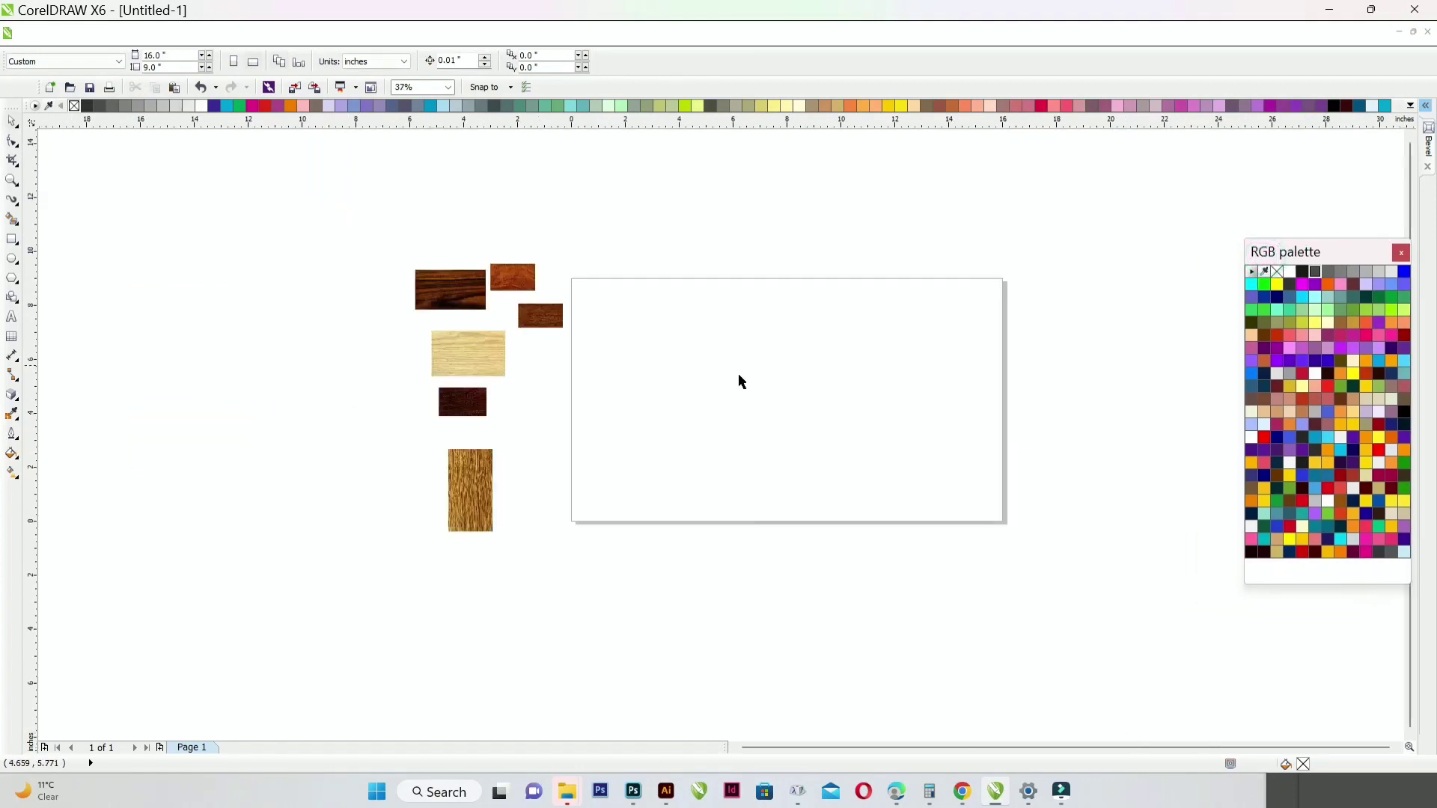
scroll(788, 381, "up", 2)
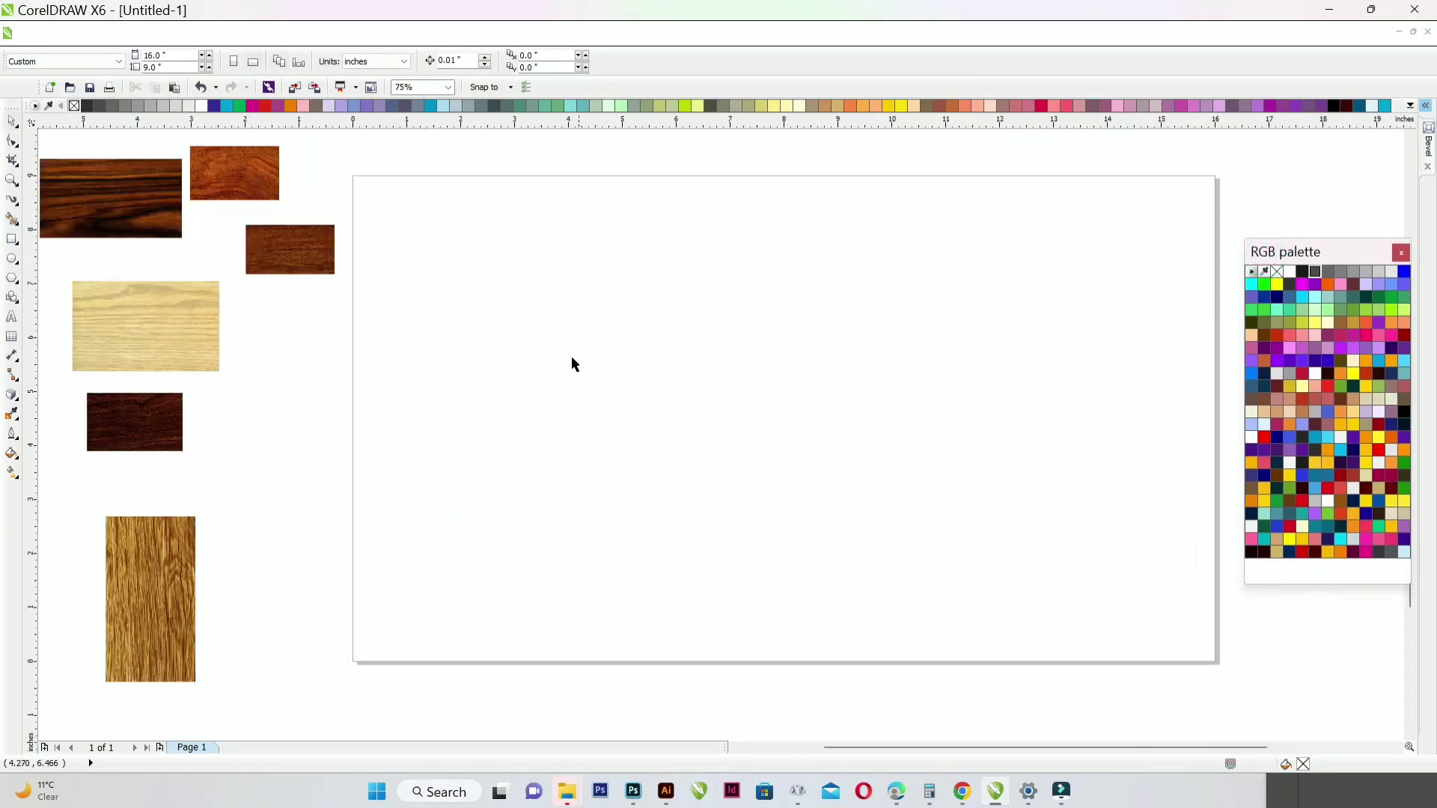
- Draw a wide rectangle in the page's upper middle and give the background a radial fill ending in bright yellow
left_click(12, 240)
left_click_drag(618, 312, 929, 408)
key("g")
left_click(87, 64)
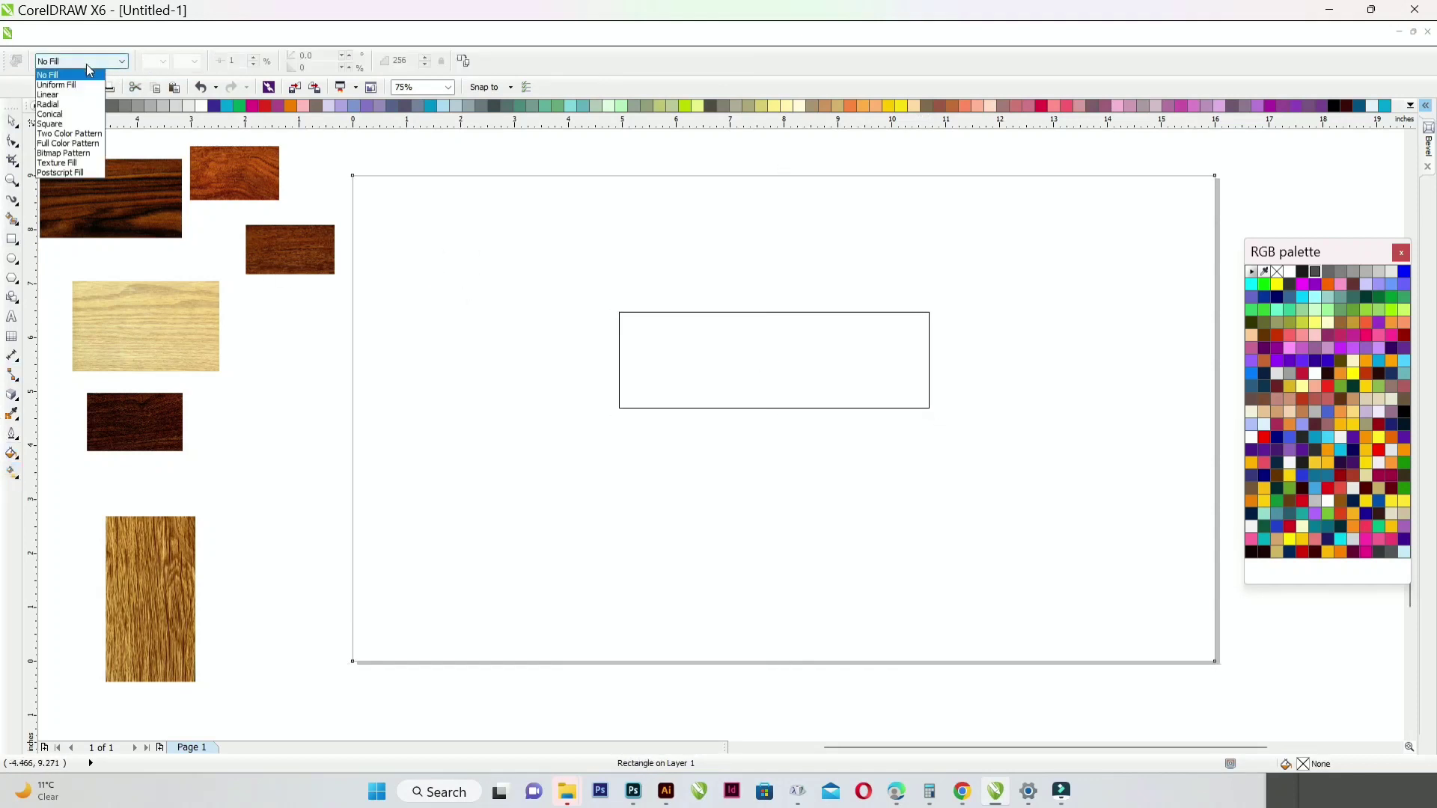
left_click(50, 104)
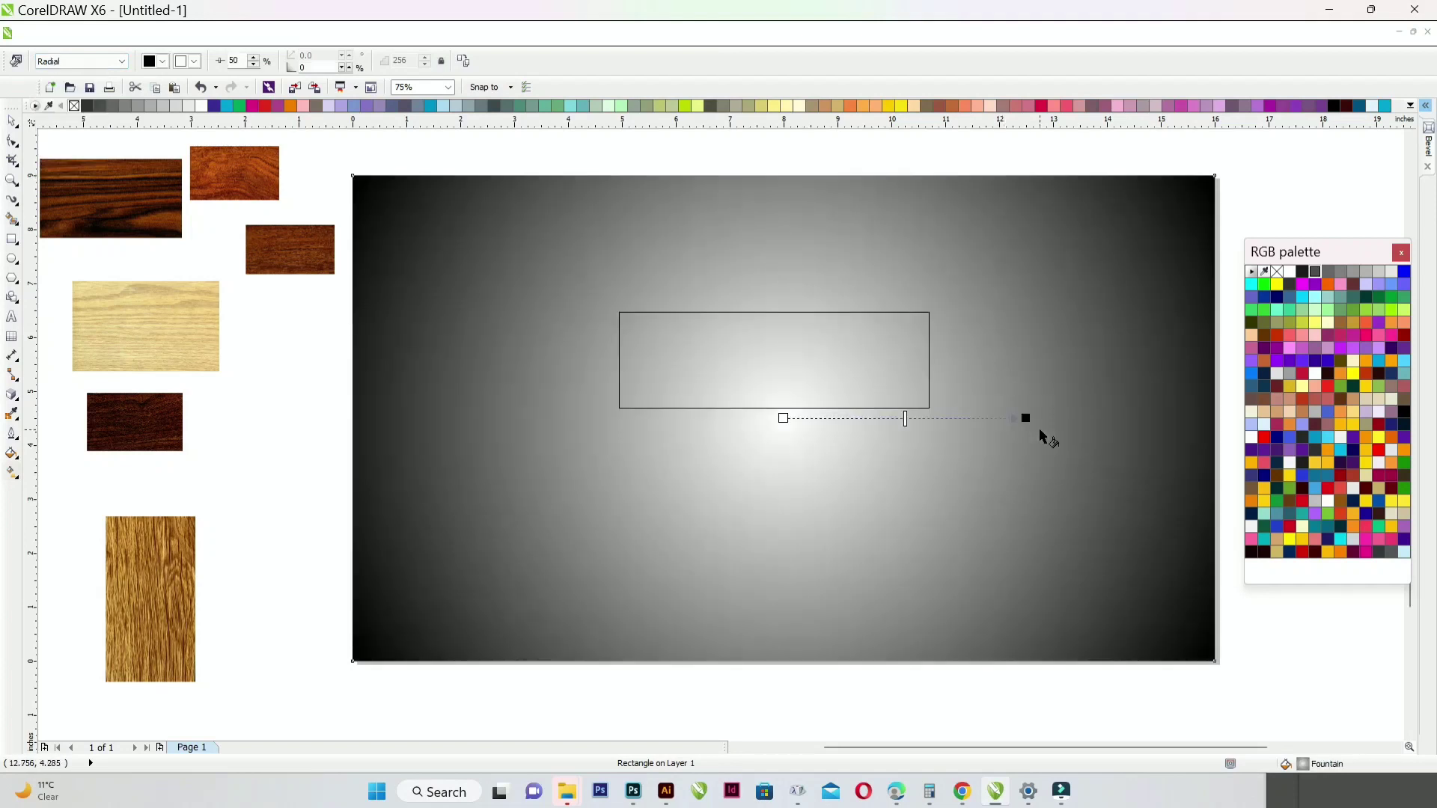
left_click(1264, 488)
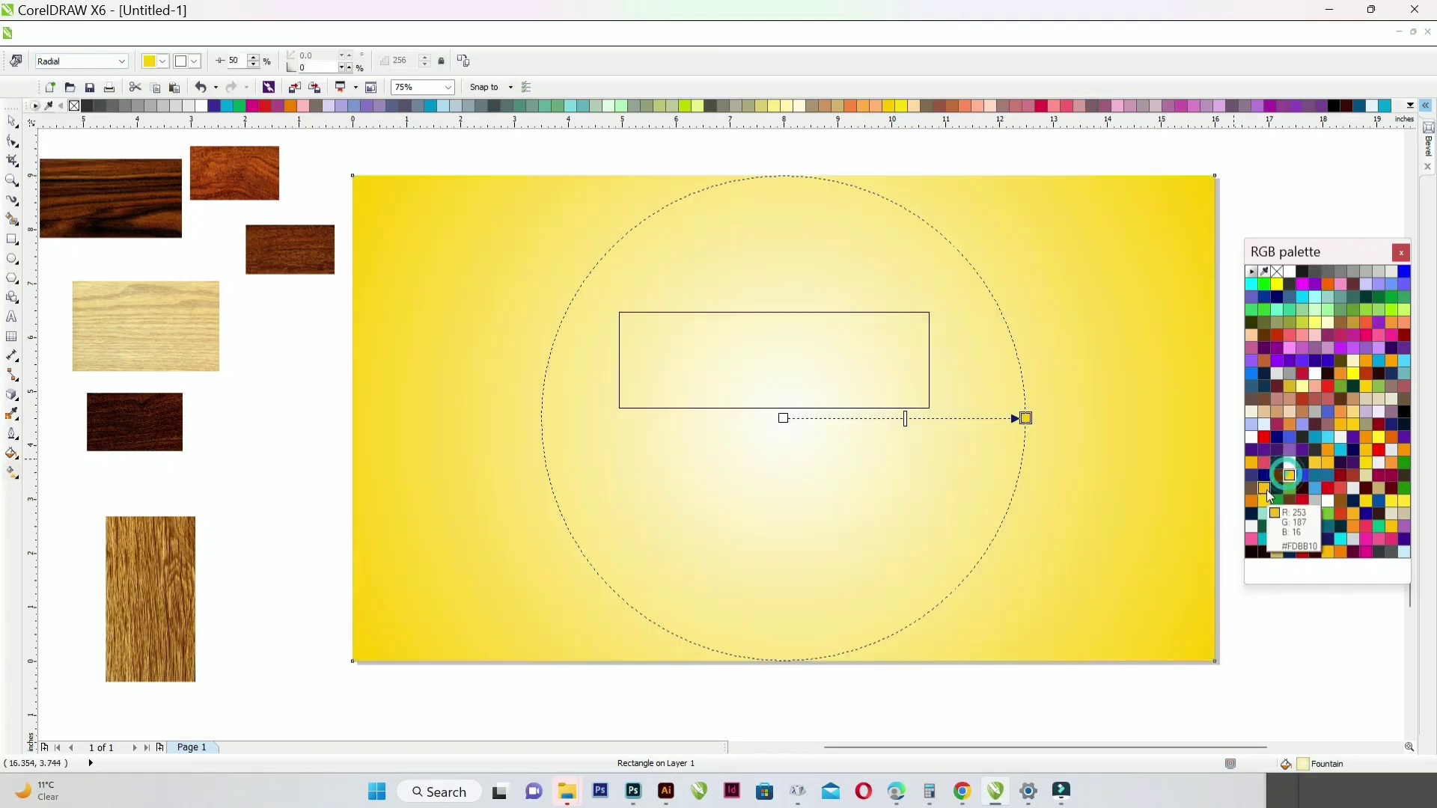
left_click(1290, 477)
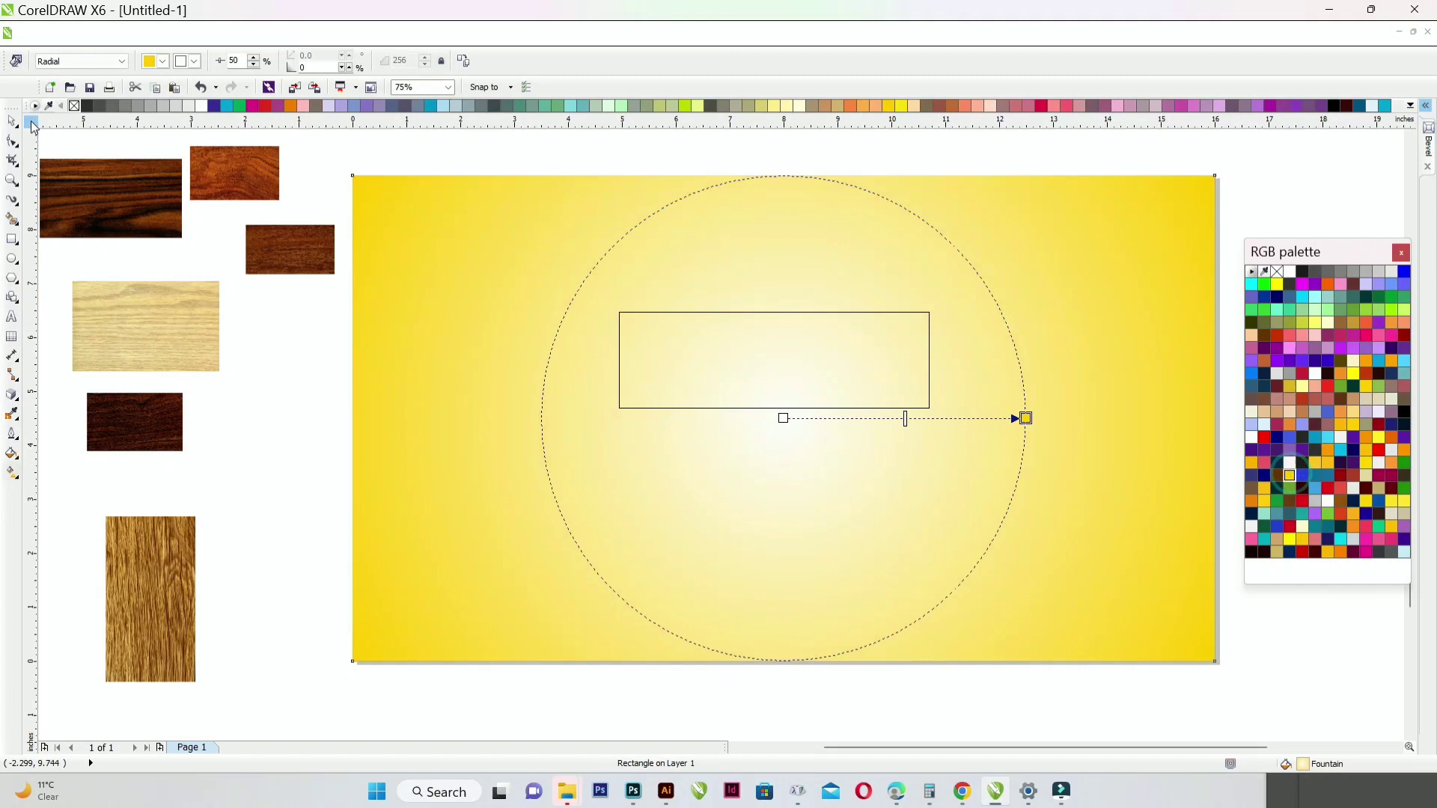
left_click(13, 122)
left_click(699, 346)
- Scale the rectangle up to about 120% and move it higher on the page
left_click_drag(815, 349, 818, 329)
left_click(731, 245)
left_click(736, 154)
left_click(776, 358)
left_click_drag(941, 286, 975, 276)
left_click_drag(900, 308, 893, 294)
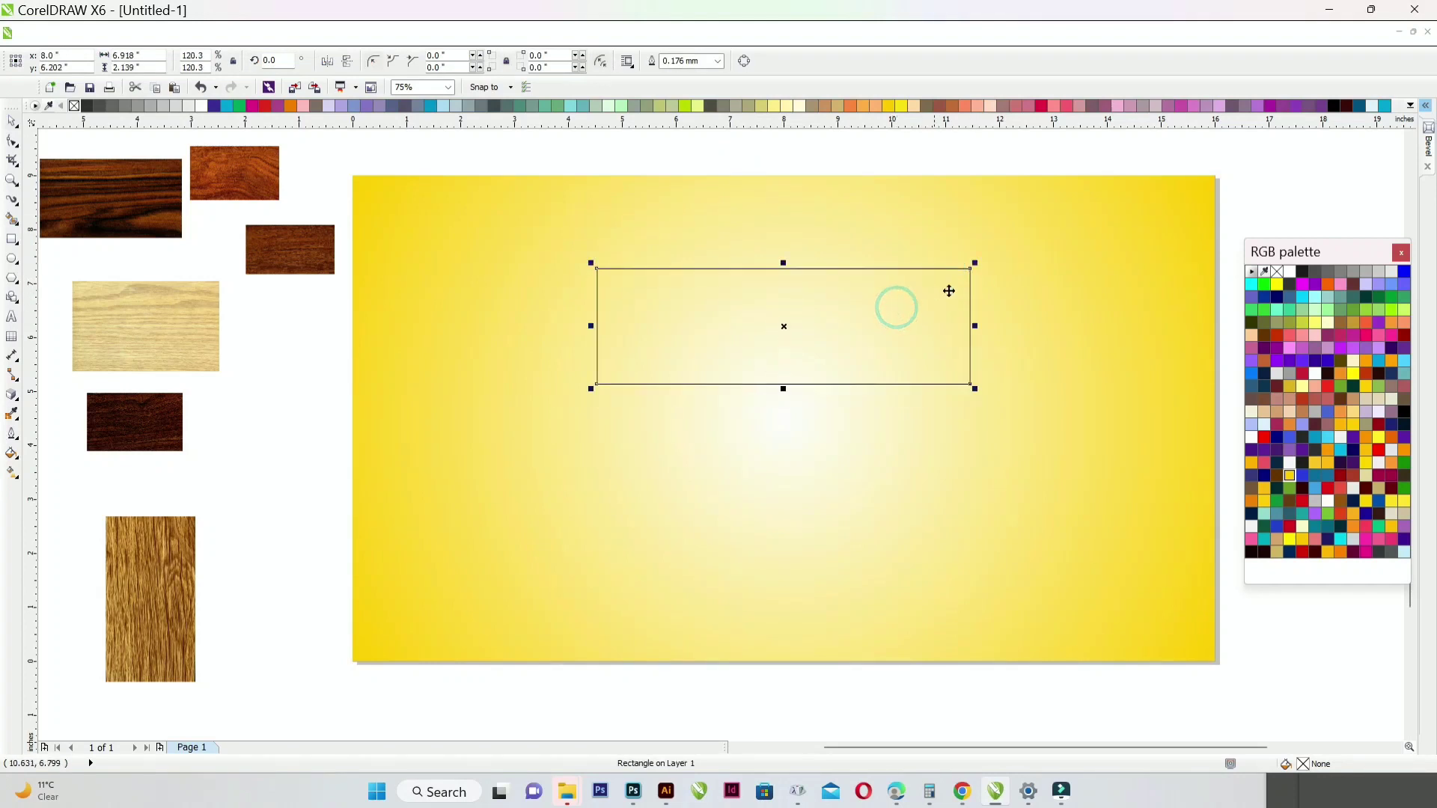
left_click(942, 291)
- Add perspective to the rectangle and spread its corners into a symmetric trapezoid
left_click(311, 37)
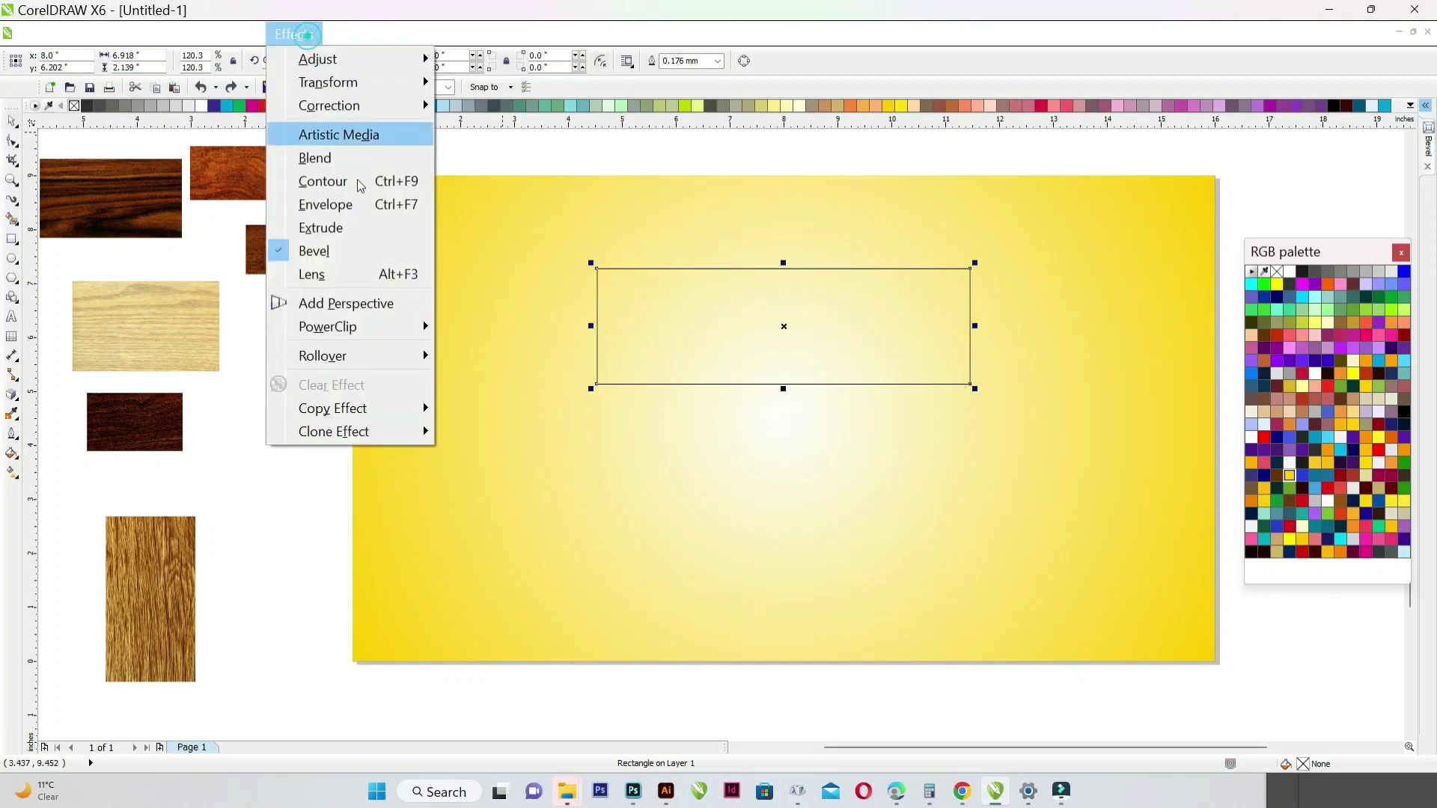
left_click(346, 304)
left_click_drag(970, 383, 1145, 372)
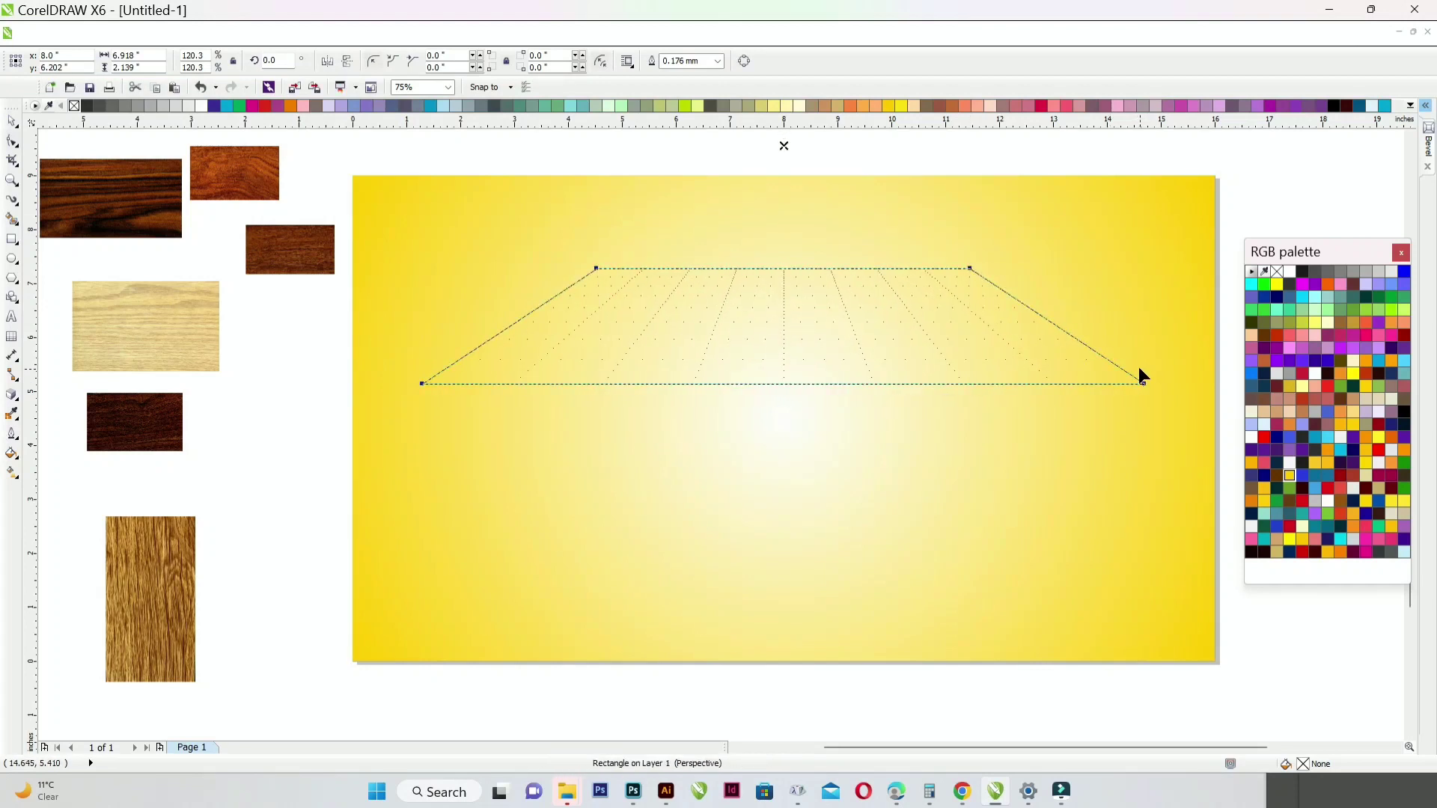
left_click_drag(973, 268, 1007, 269)
- Fill the trapezoid with 90% black and remove its outline
left_click(10, 120)
left_click(95, 108)
right_click(74, 106)
left_click(501, 145)
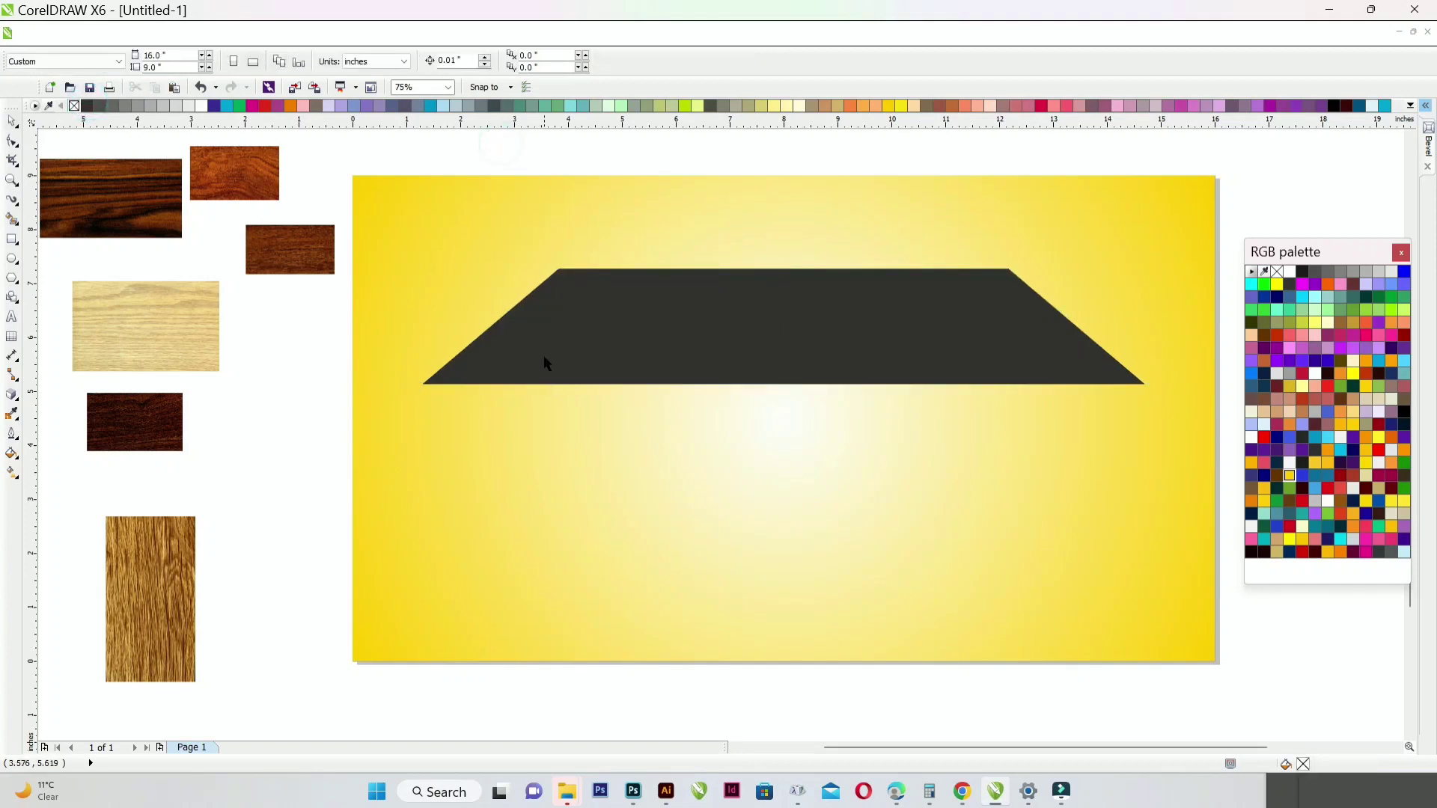
left_click(544, 357)
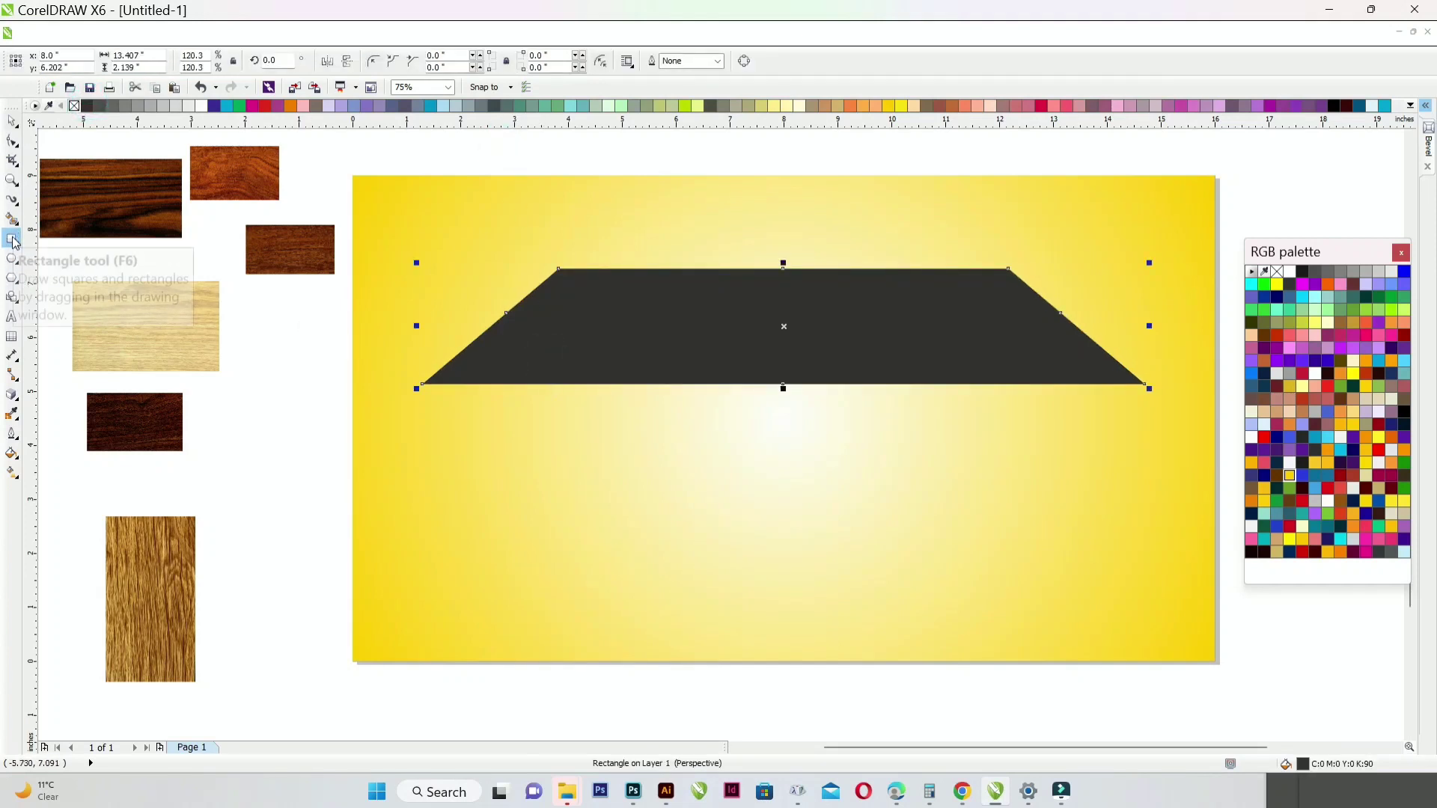
- Extrude the tabletop as a parallel extrusion and make its thickness shallow
left_click(14, 395)
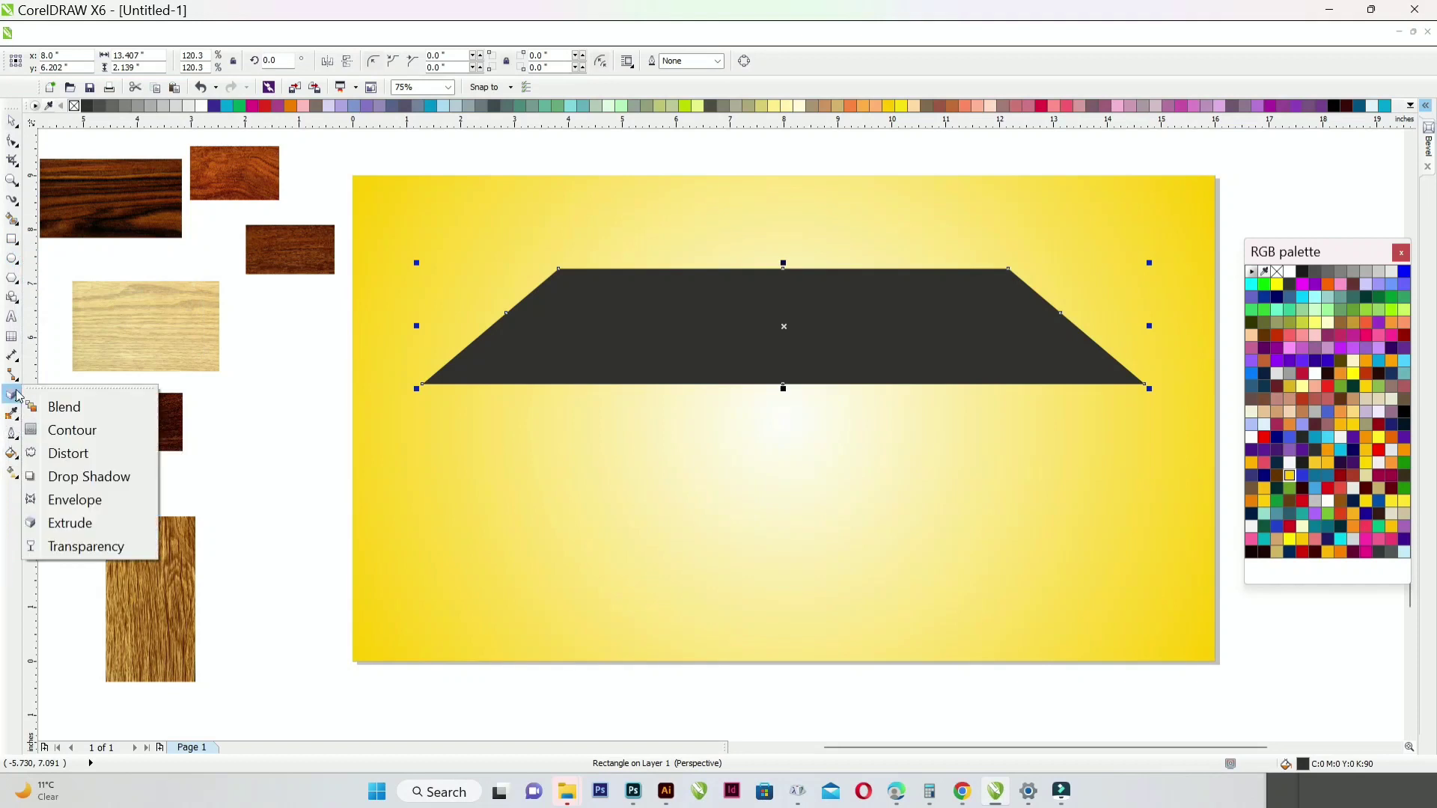
left_click(74, 522)
left_click_drag(752, 287, 783, 512)
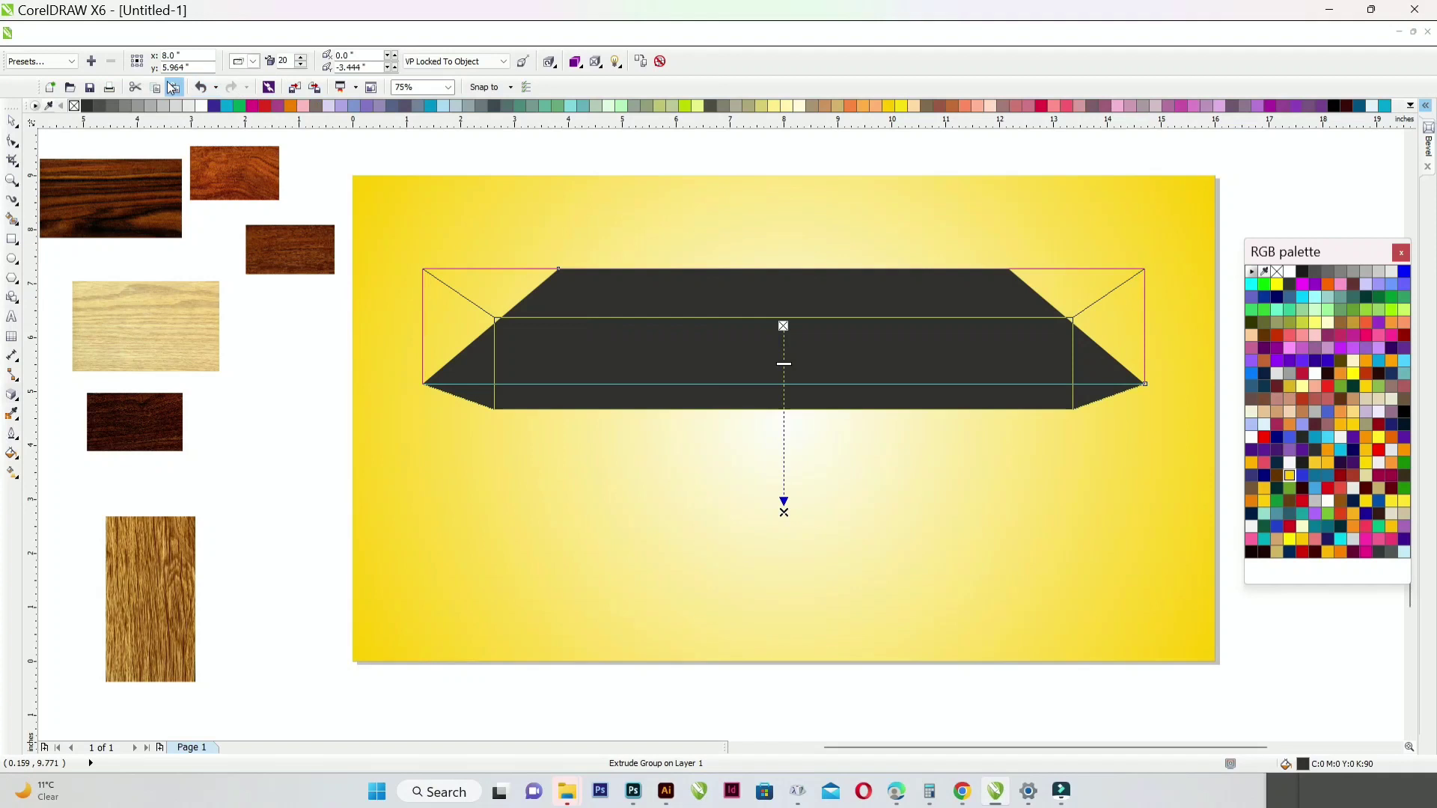
left_click(254, 62)
left_click(268, 101)
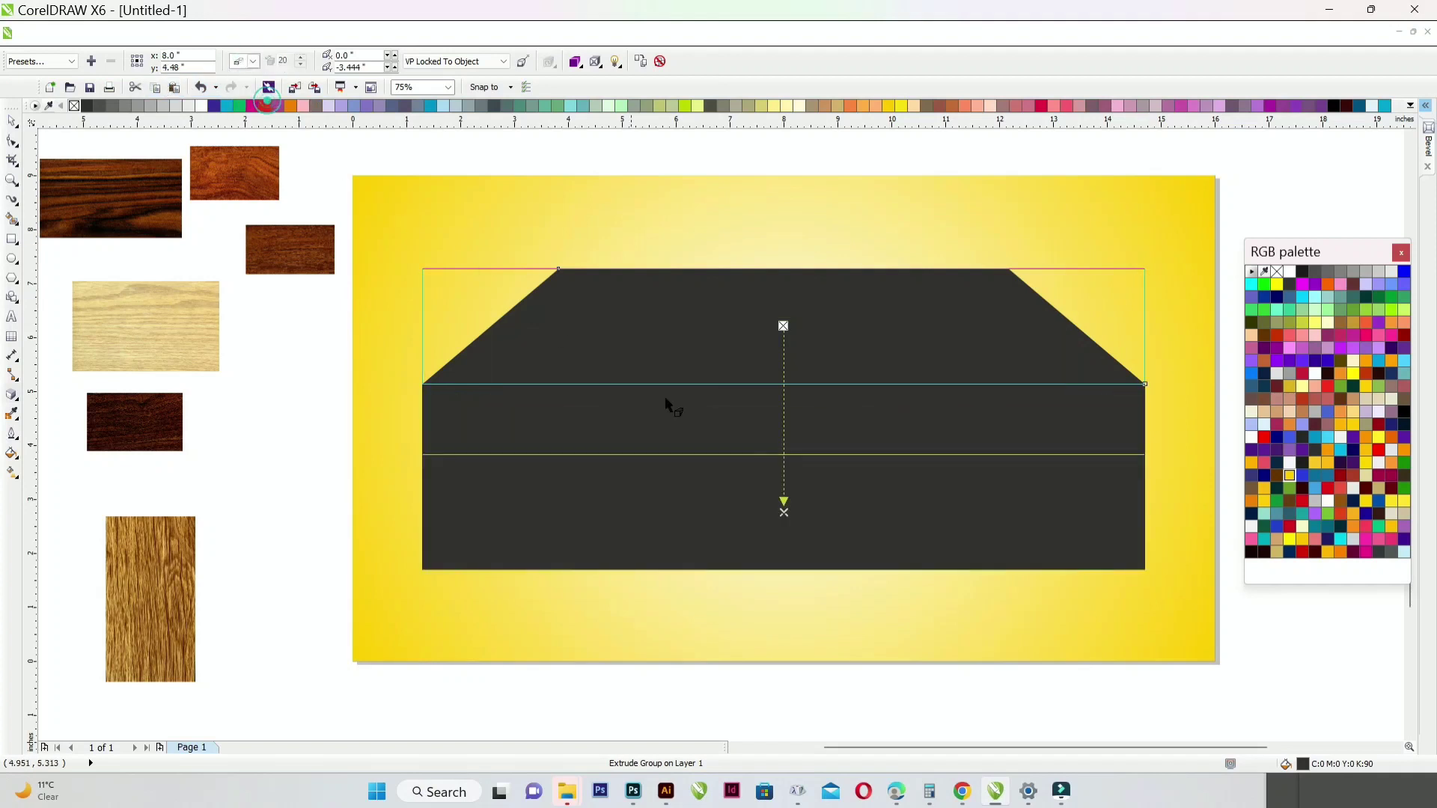
left_click_drag(783, 512, 782, 339)
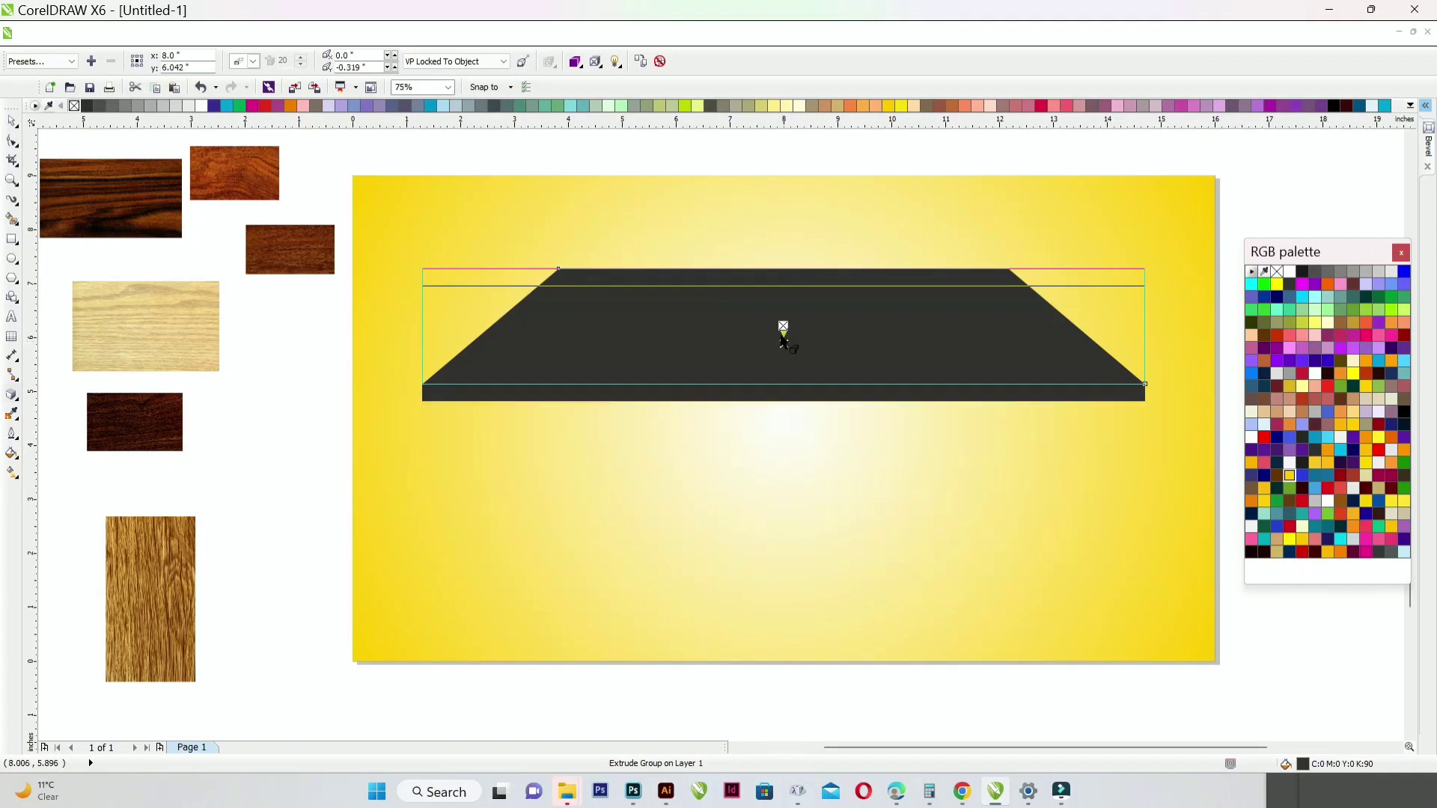
- Shade the extruded edge with a colour gradient from yellow to red
left_click(596, 62)
left_click(626, 110)
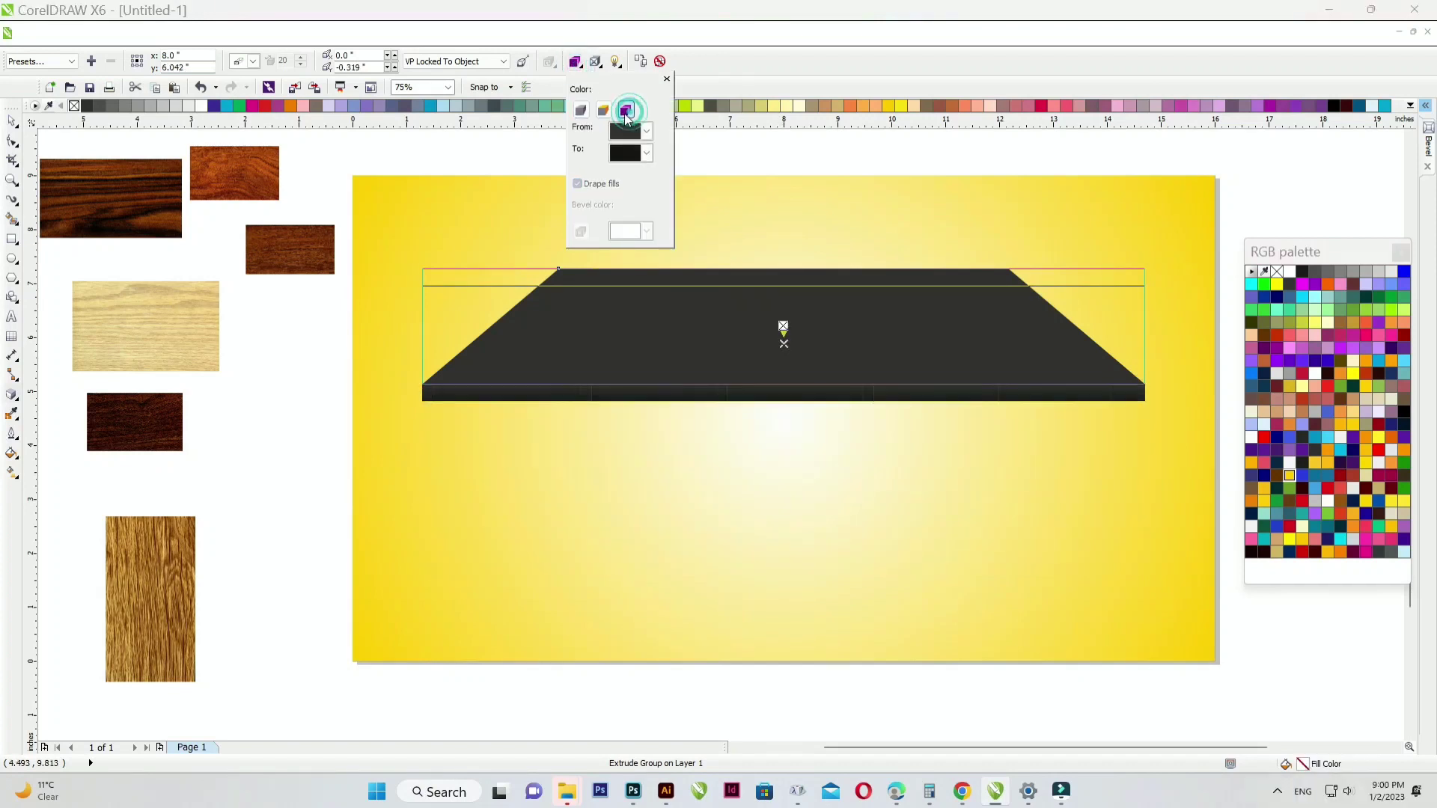
left_click(626, 151)
left_click(645, 183)
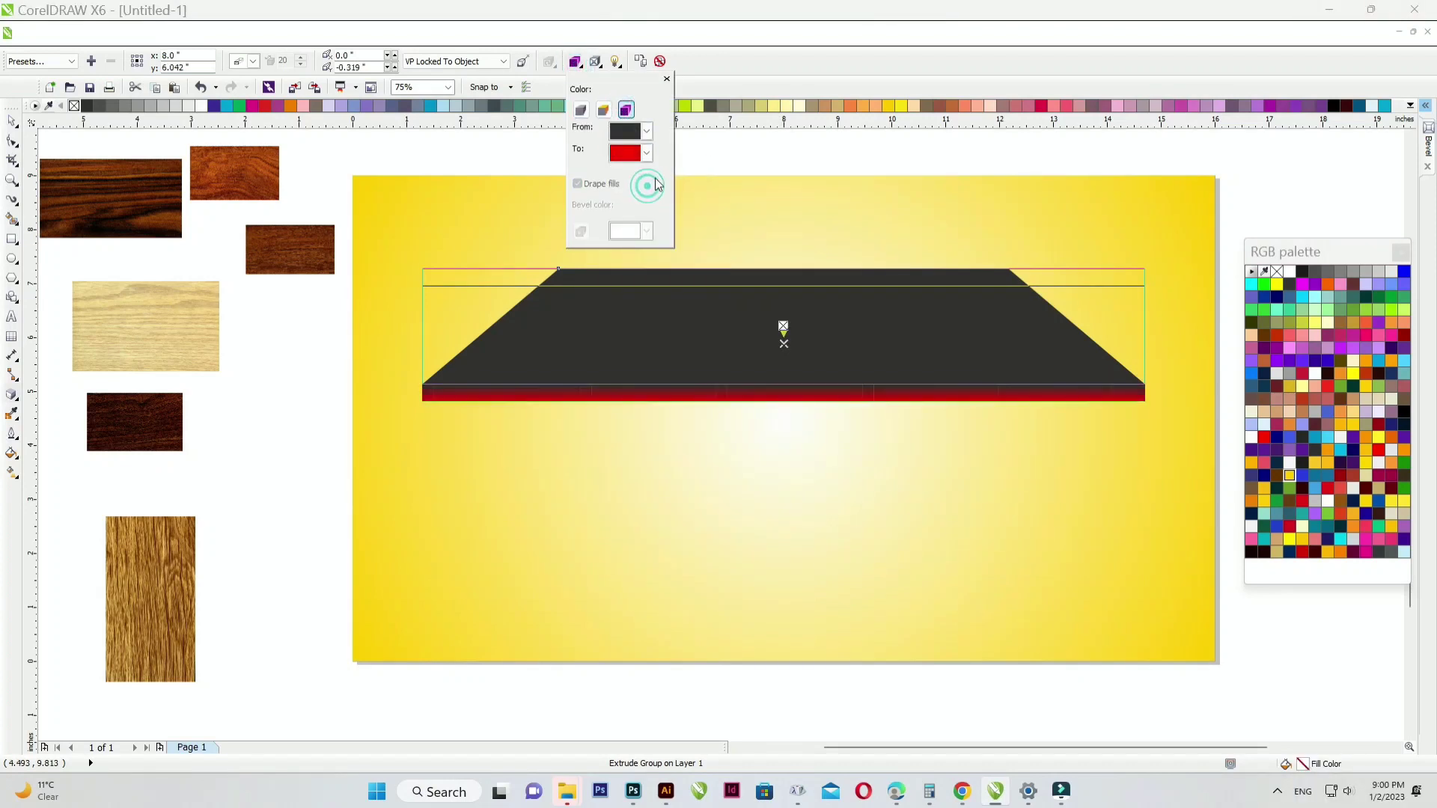
left_click(647, 135)
left_click(636, 177)
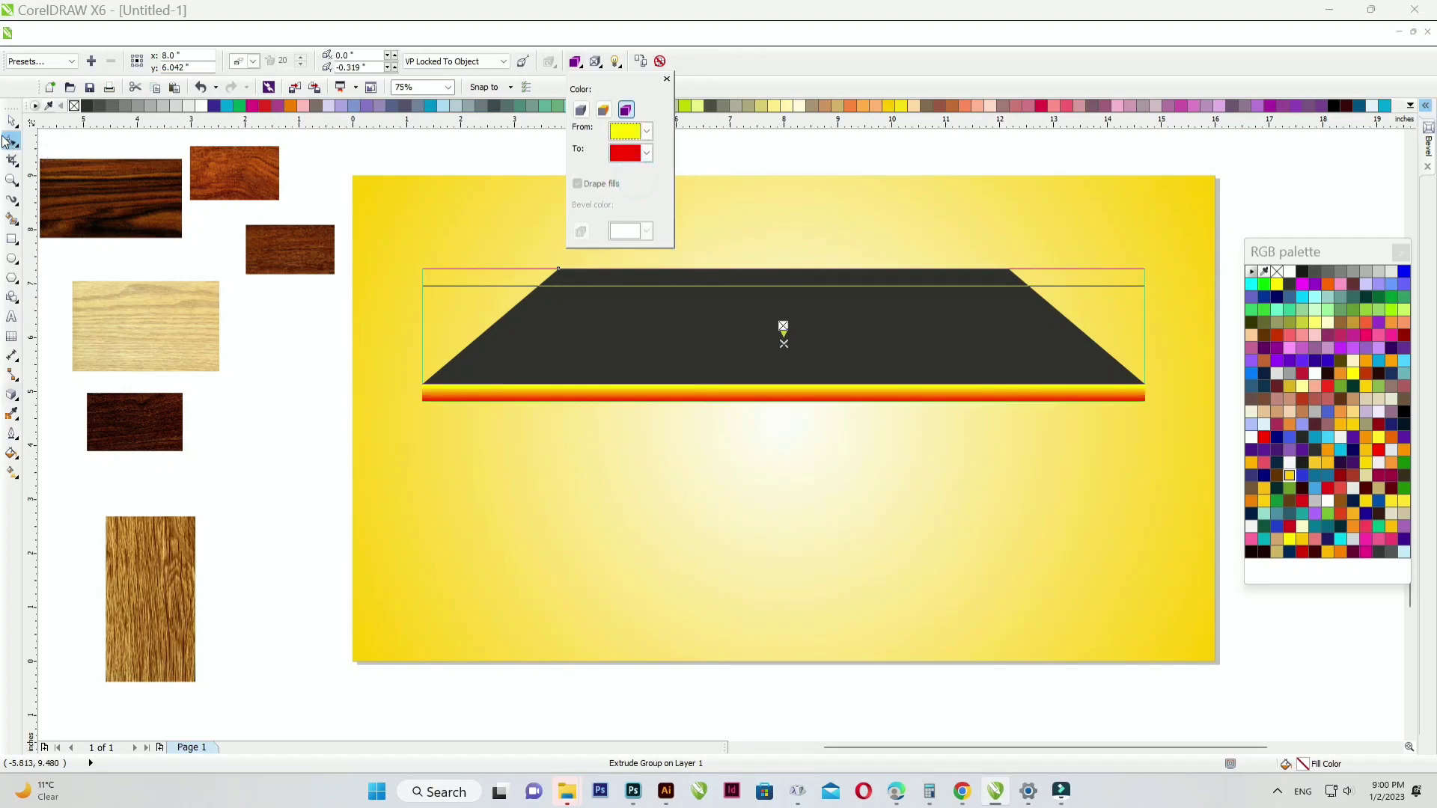
left_click(11, 125)
left_click(604, 146)
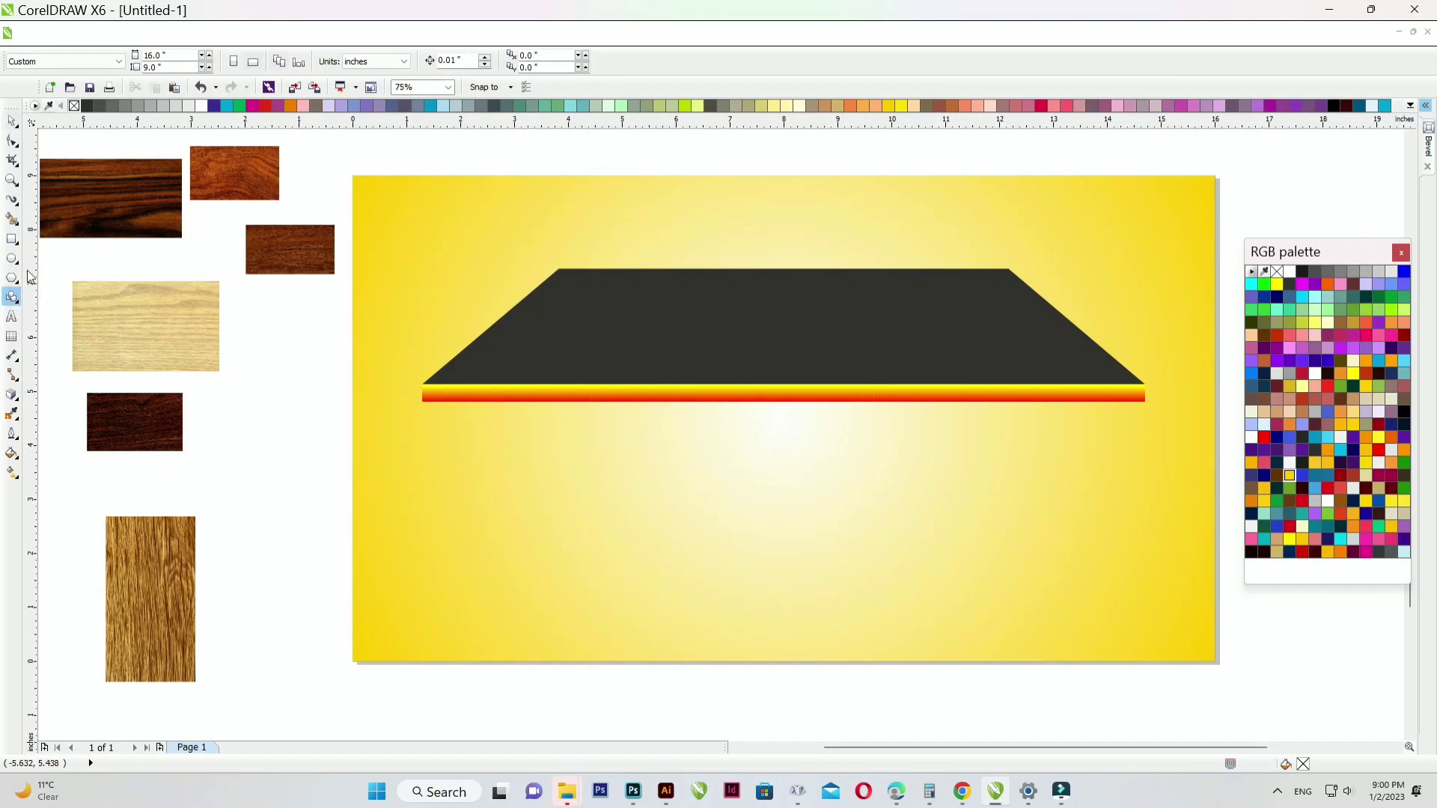
left_click(11, 239)
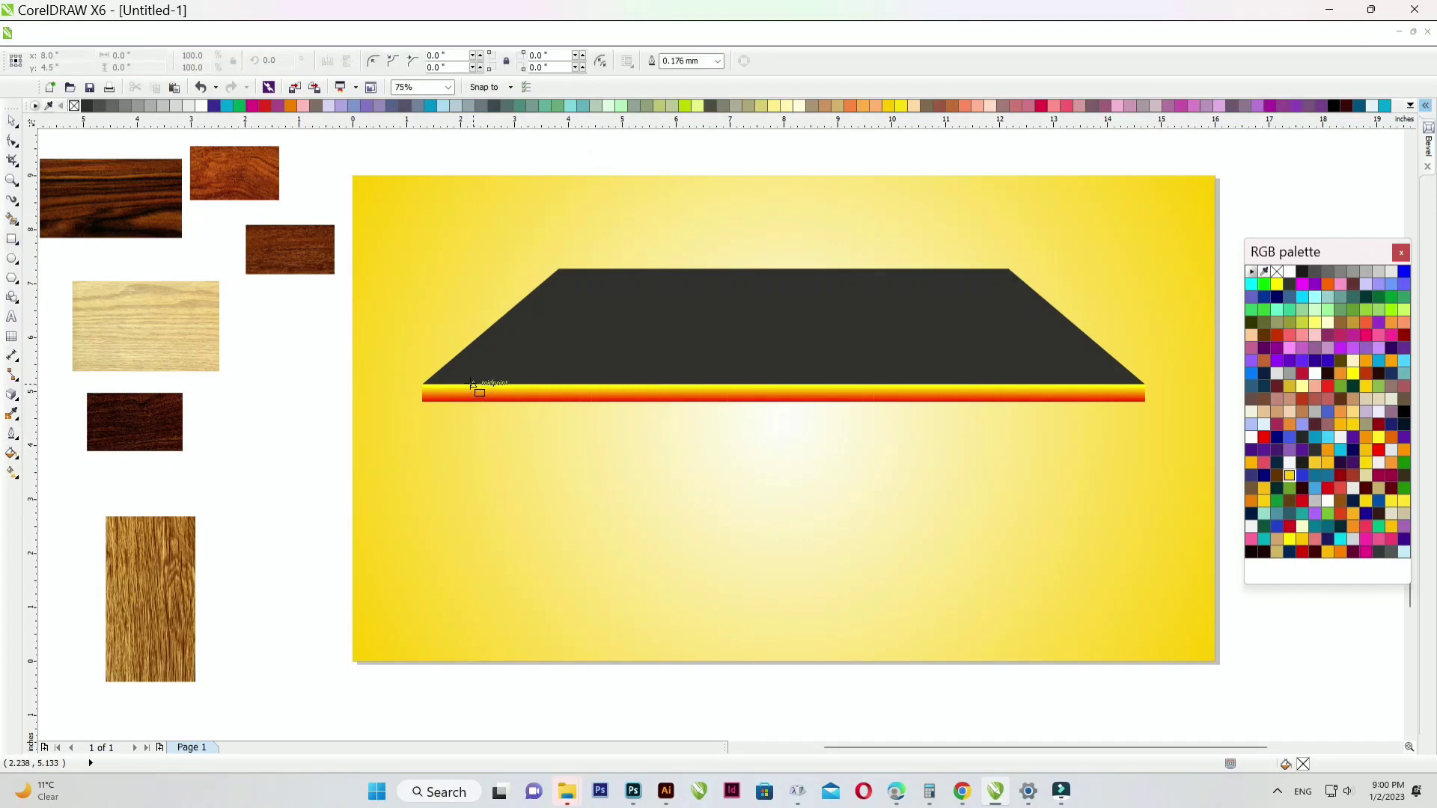
- Draw a tall thin leg under the tabletop's left end, fill it 10% black and remove its outline
left_click_drag(468, 389, 505, 648)
left_click(14, 122)
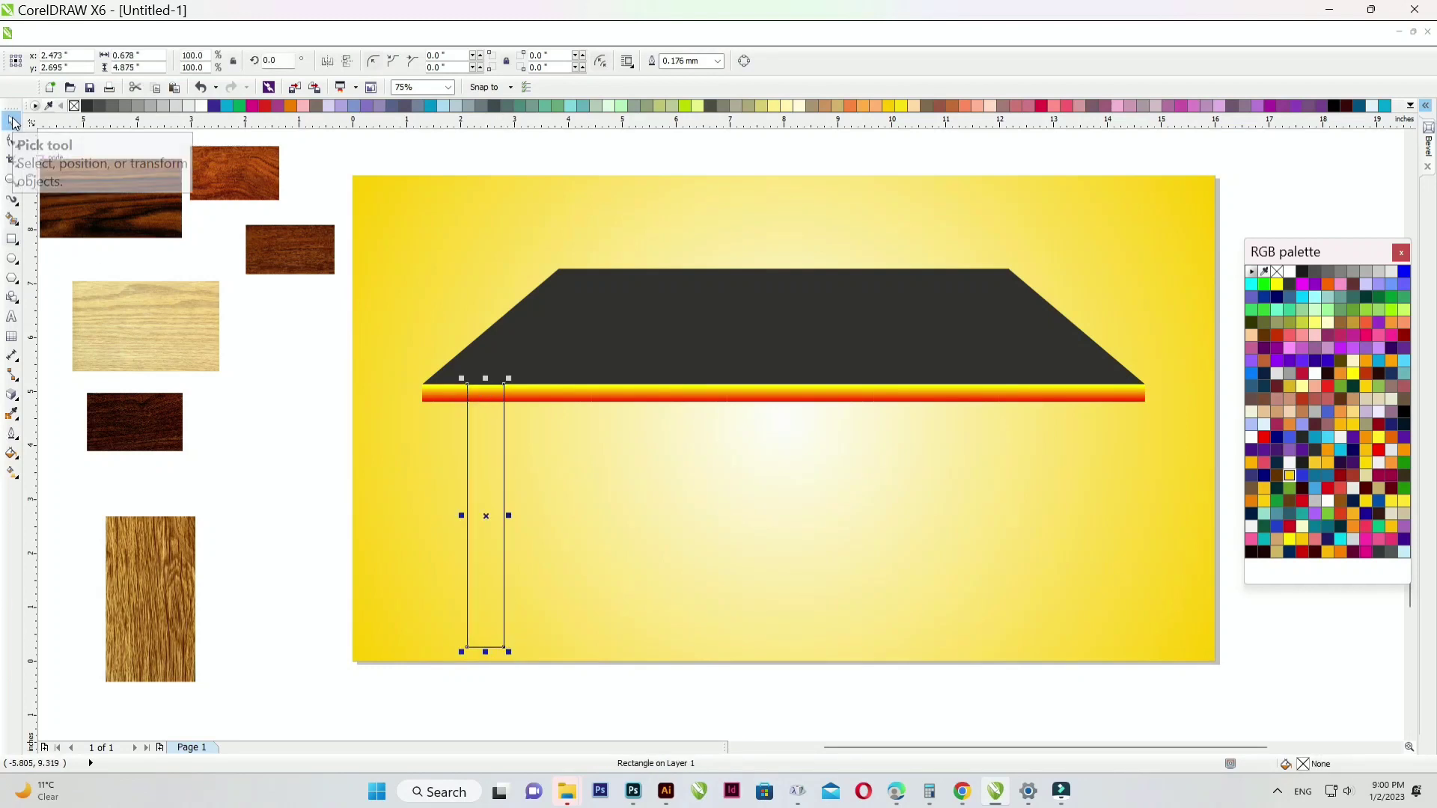
left_click(12, 395)
left_click(192, 106)
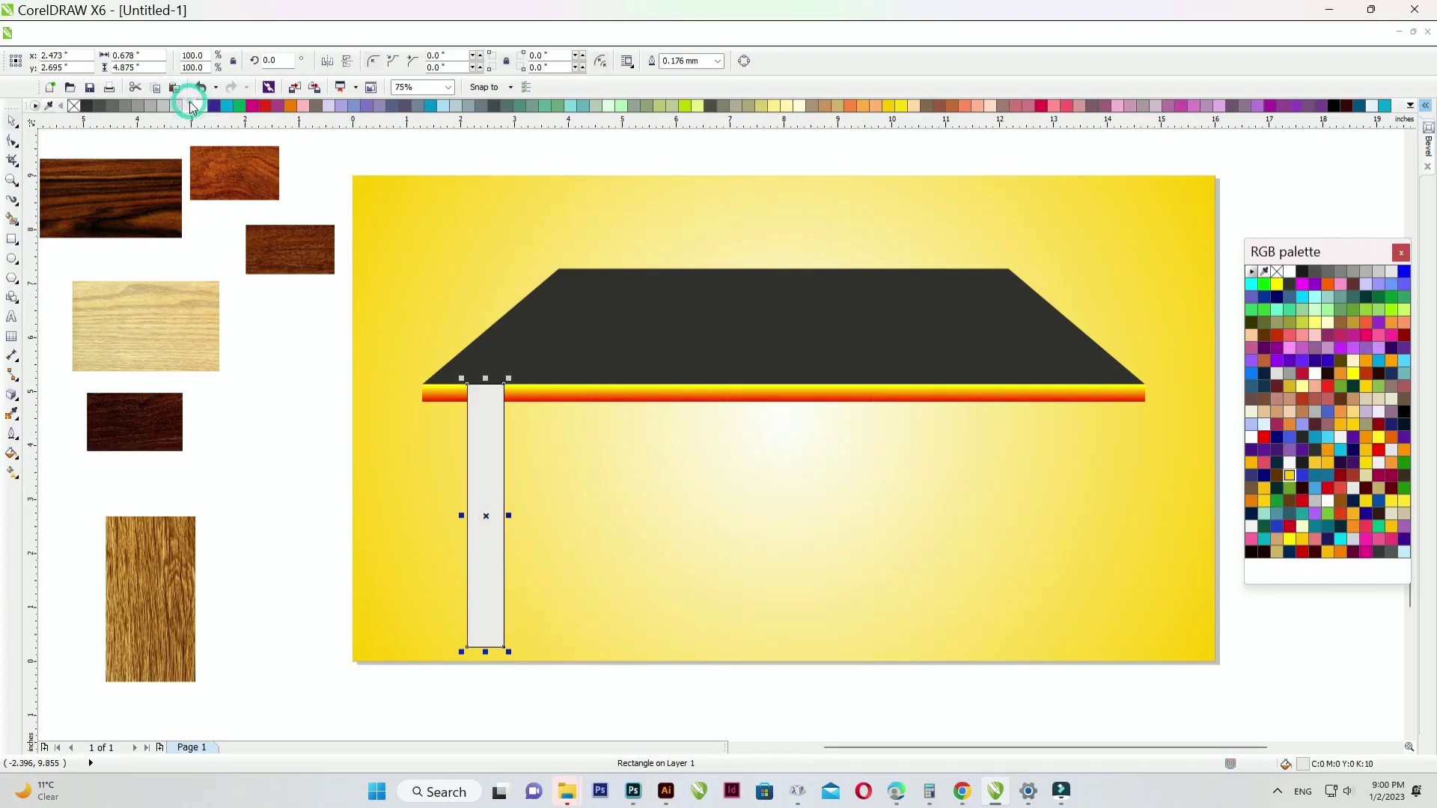
right_click(76, 107)
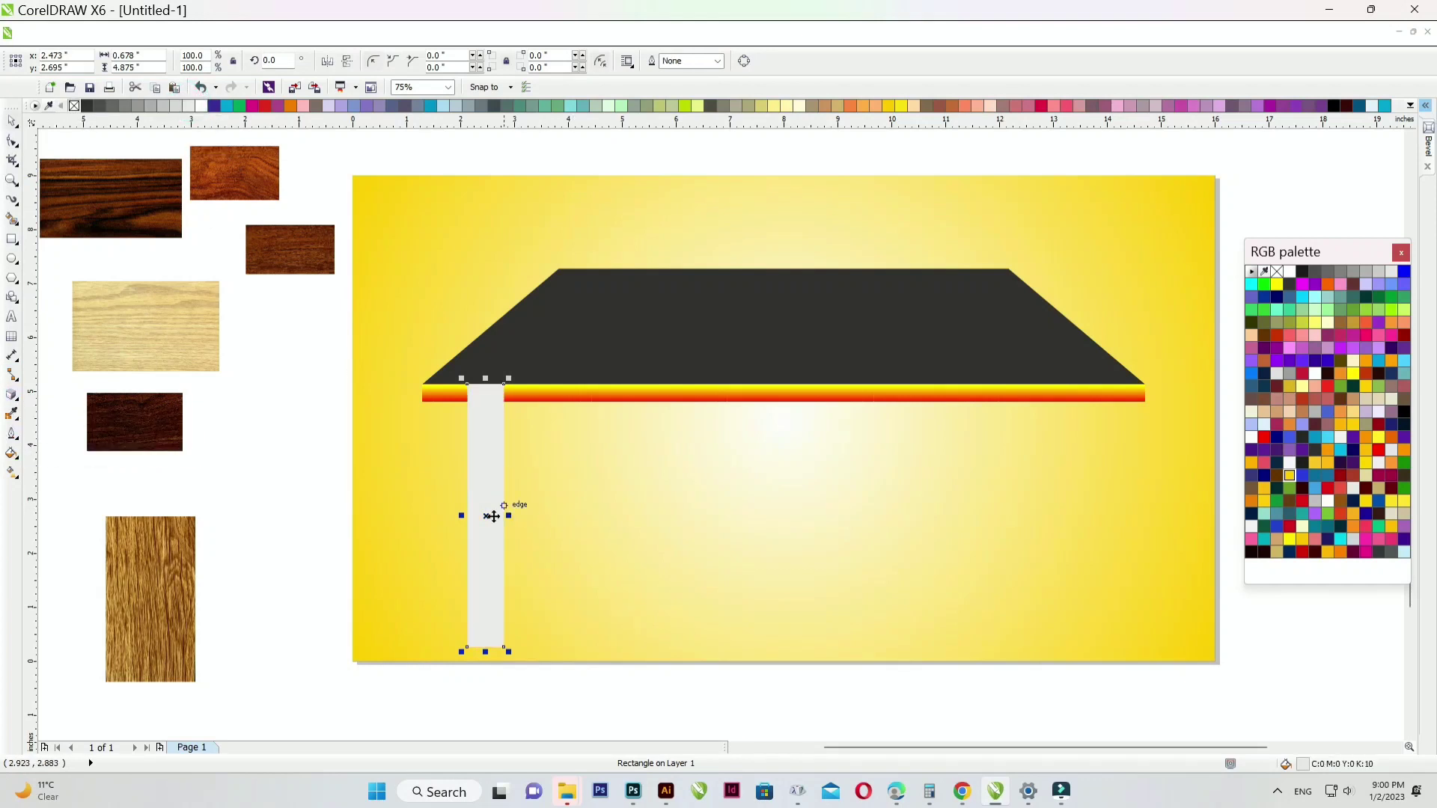
left_click(14, 411)
- Extrude the leg into a 3D block with a narrower depth and red-starting colour shading
left_click_drag(484, 604, 601, 455)
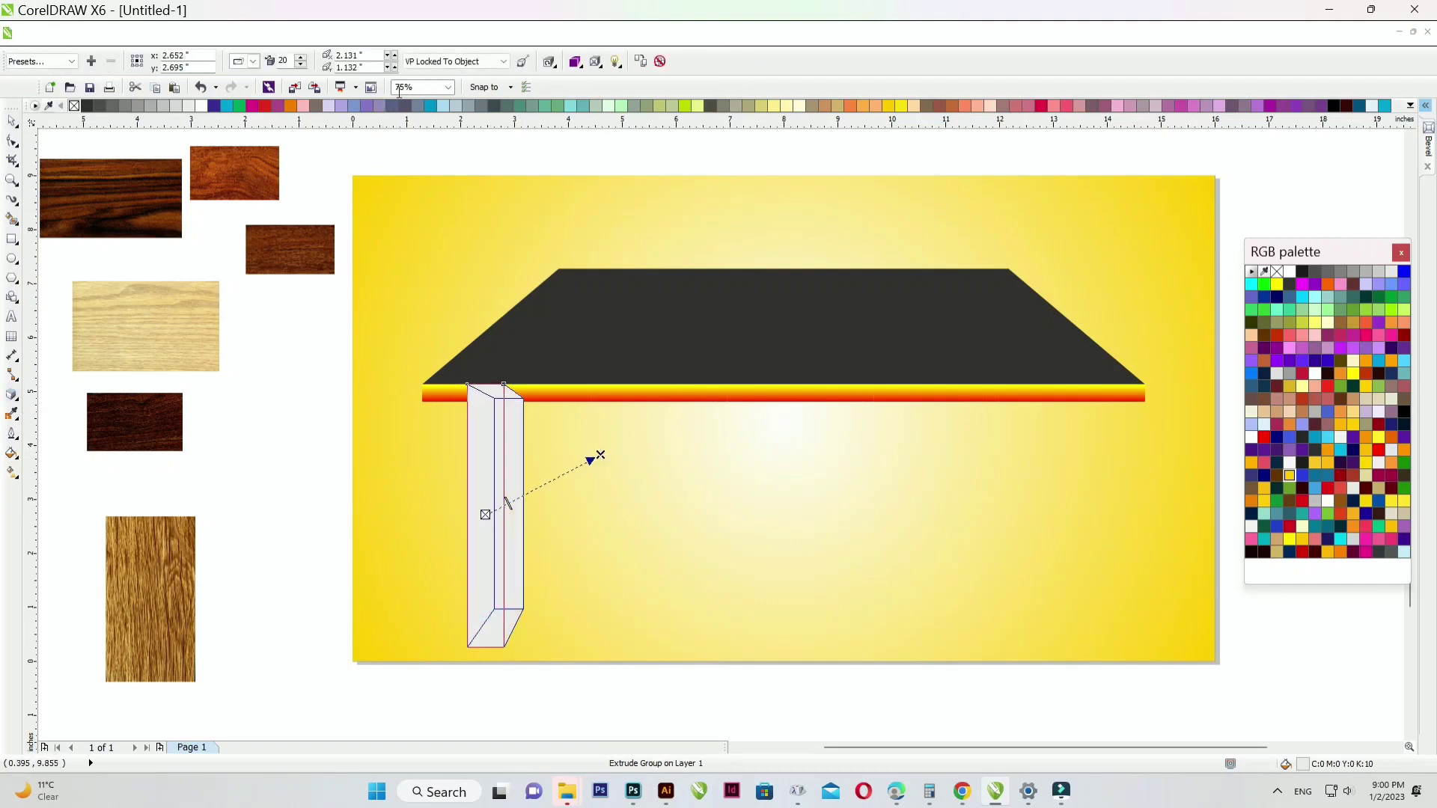
left_click(574, 63)
left_click(627, 110)
left_click(647, 134)
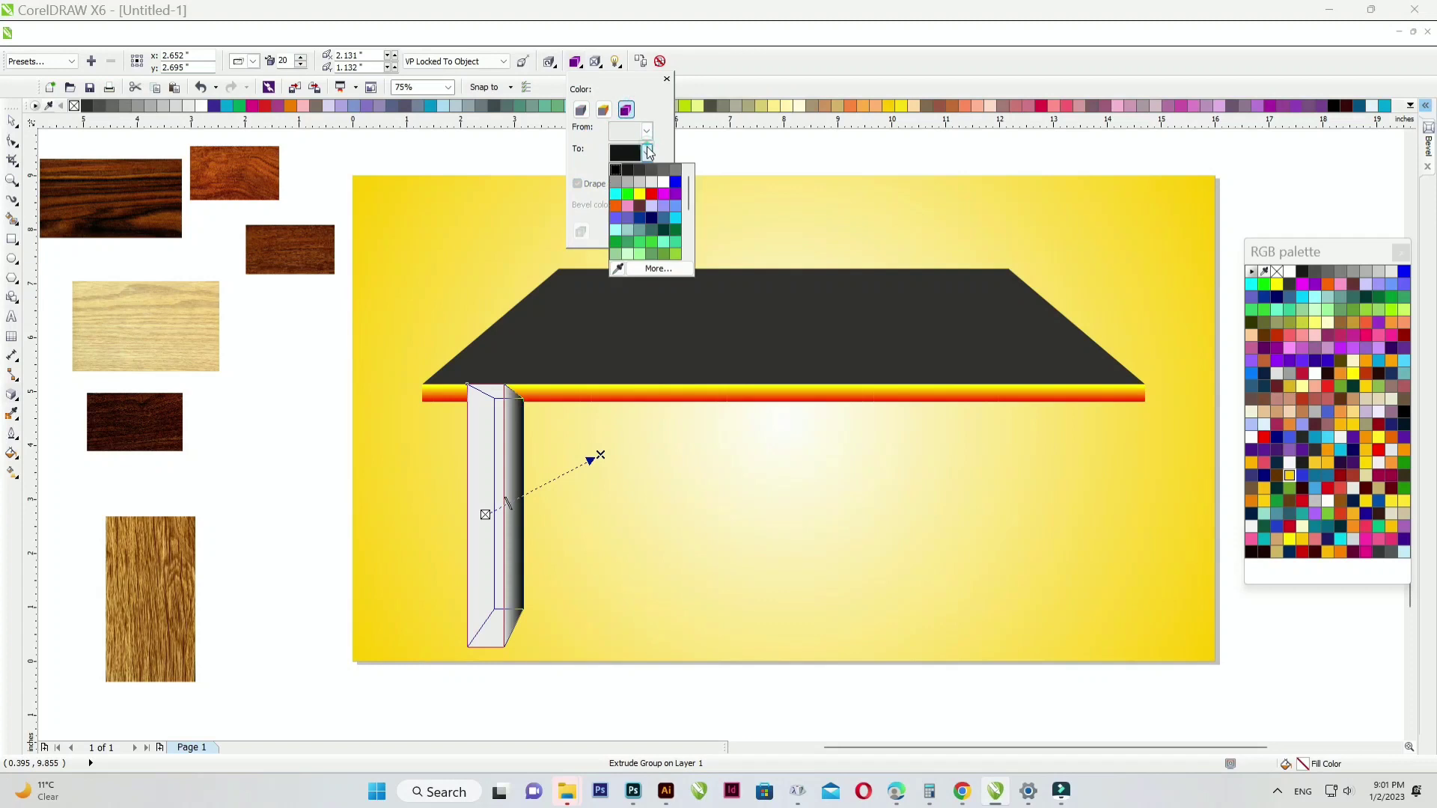
scroll(591, 460, "up", 2)
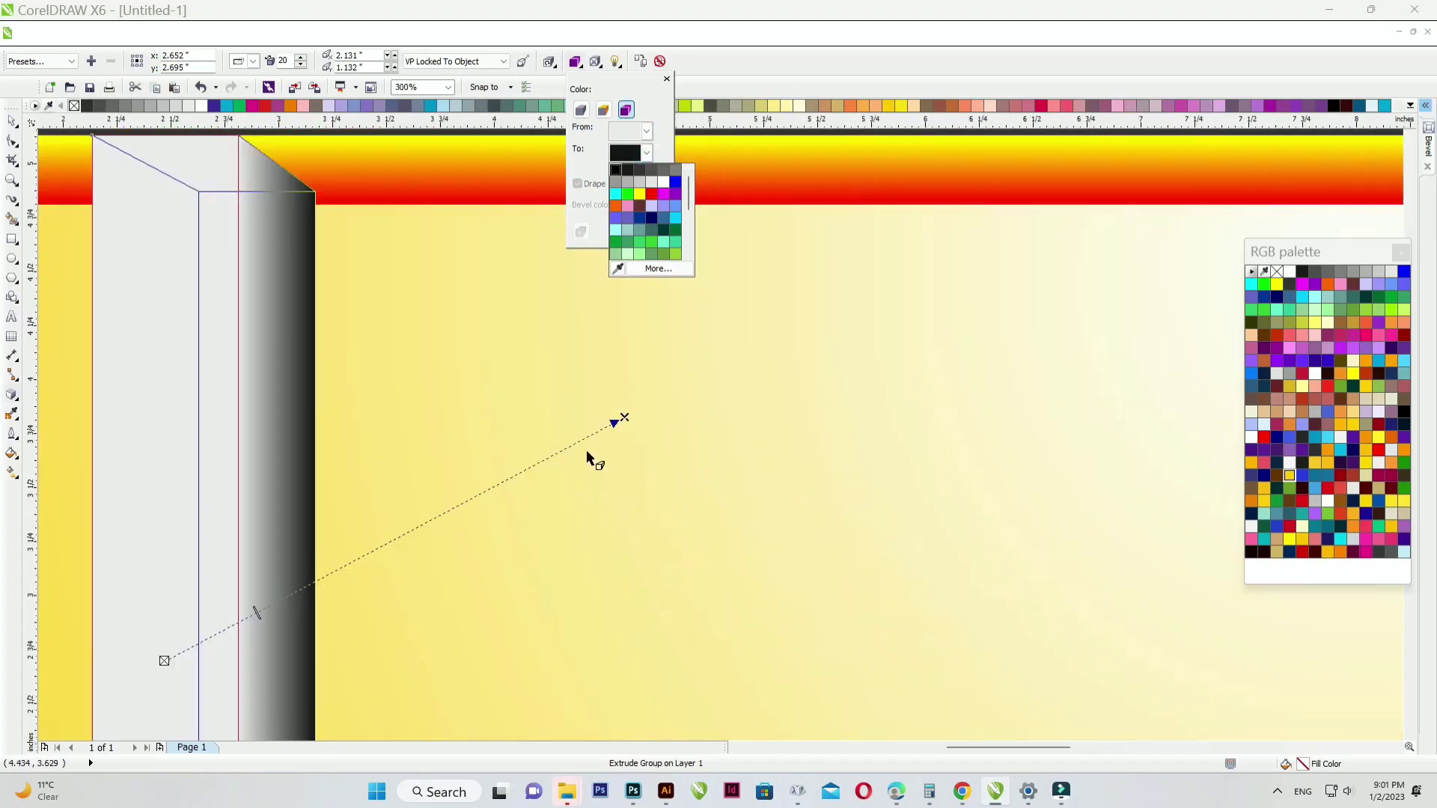
left_click(615, 423)
left_click_drag(622, 416, 552, 424)
scroll(501, 311, "down", 2)
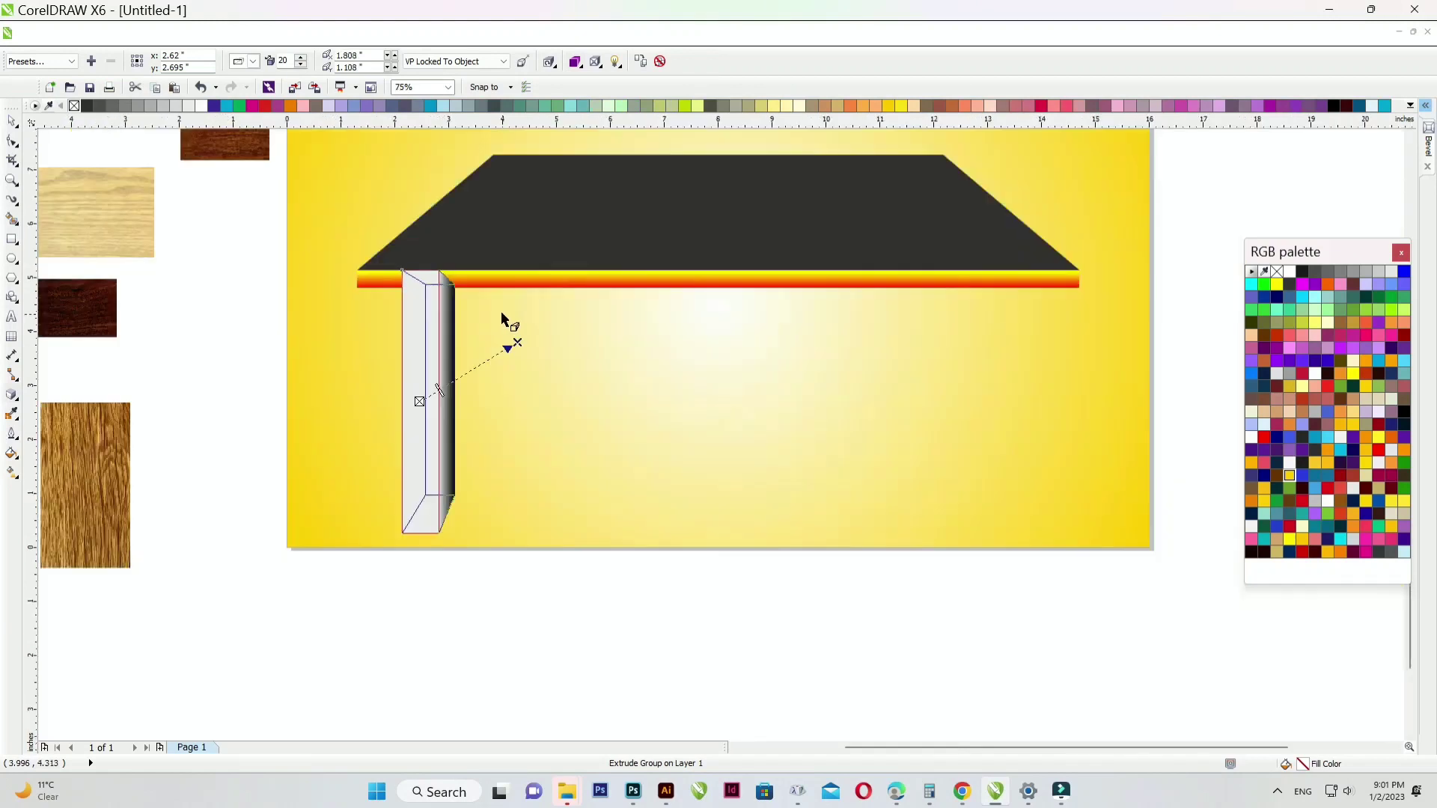
scroll(491, 374, "up", 1)
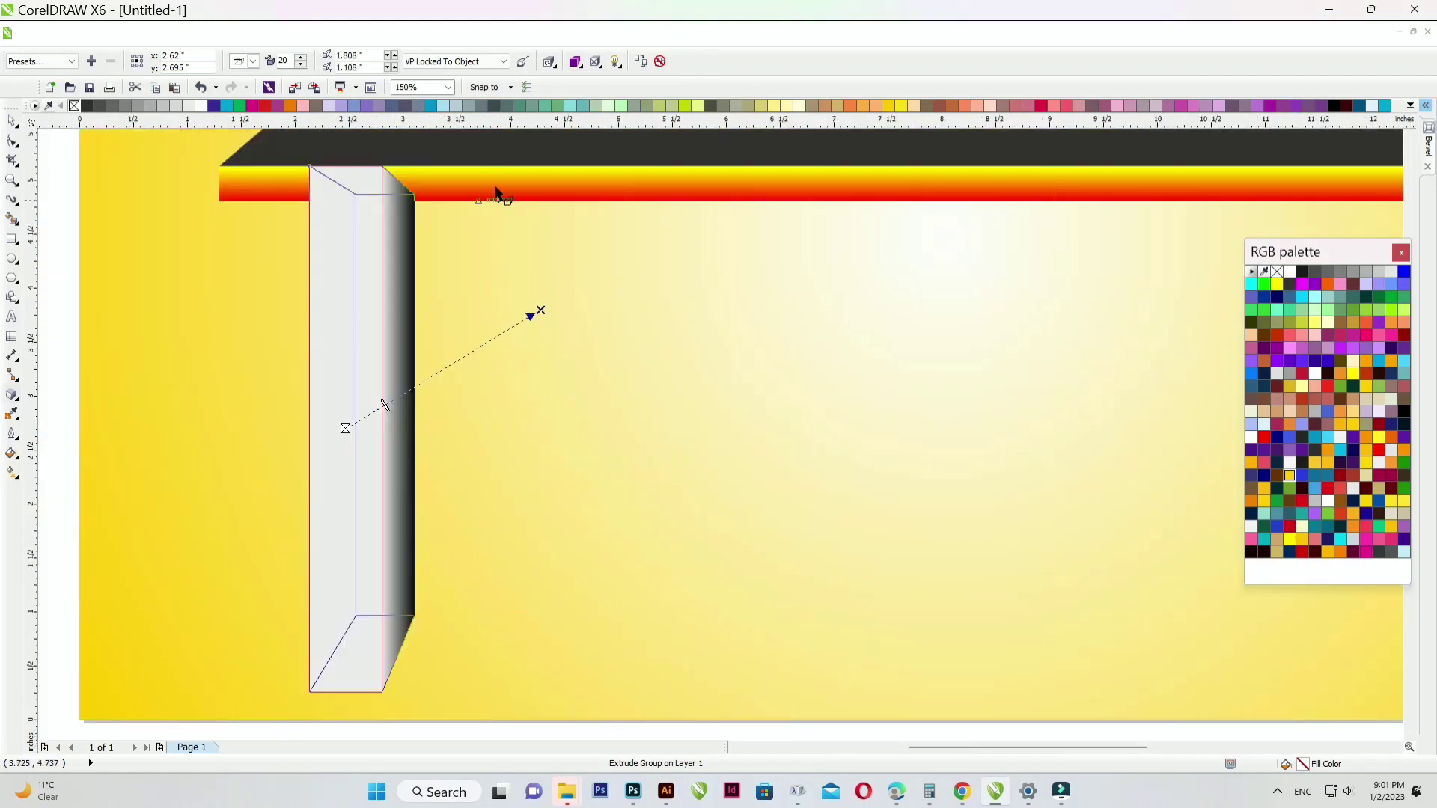
left_click(576, 62)
left_click(646, 132)
left_click(649, 171)
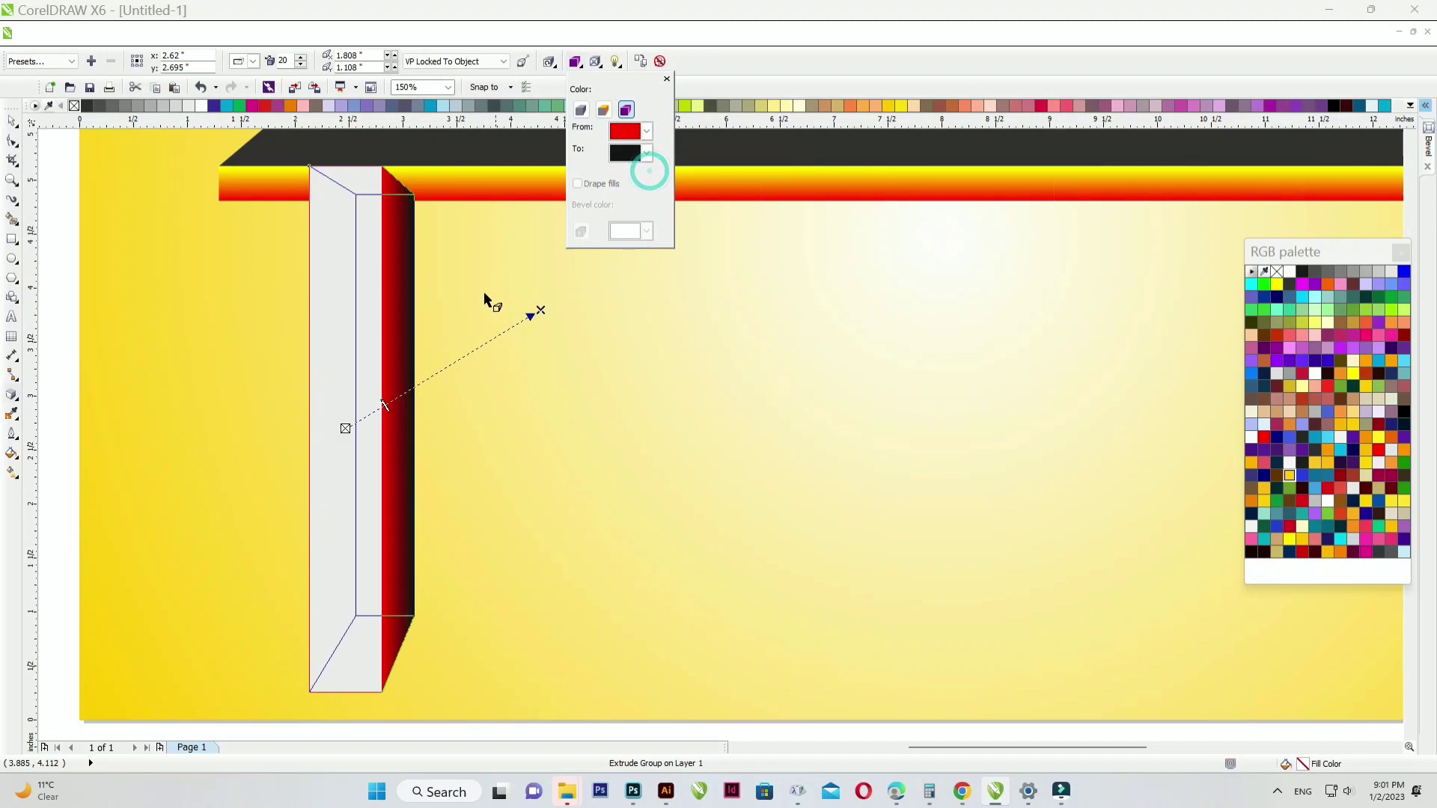
- Pull the leg's extrusion down-left and switch it to a parallel extrusion
scroll(401, 375, "down", 2)
scroll(386, 372, "up", 1)
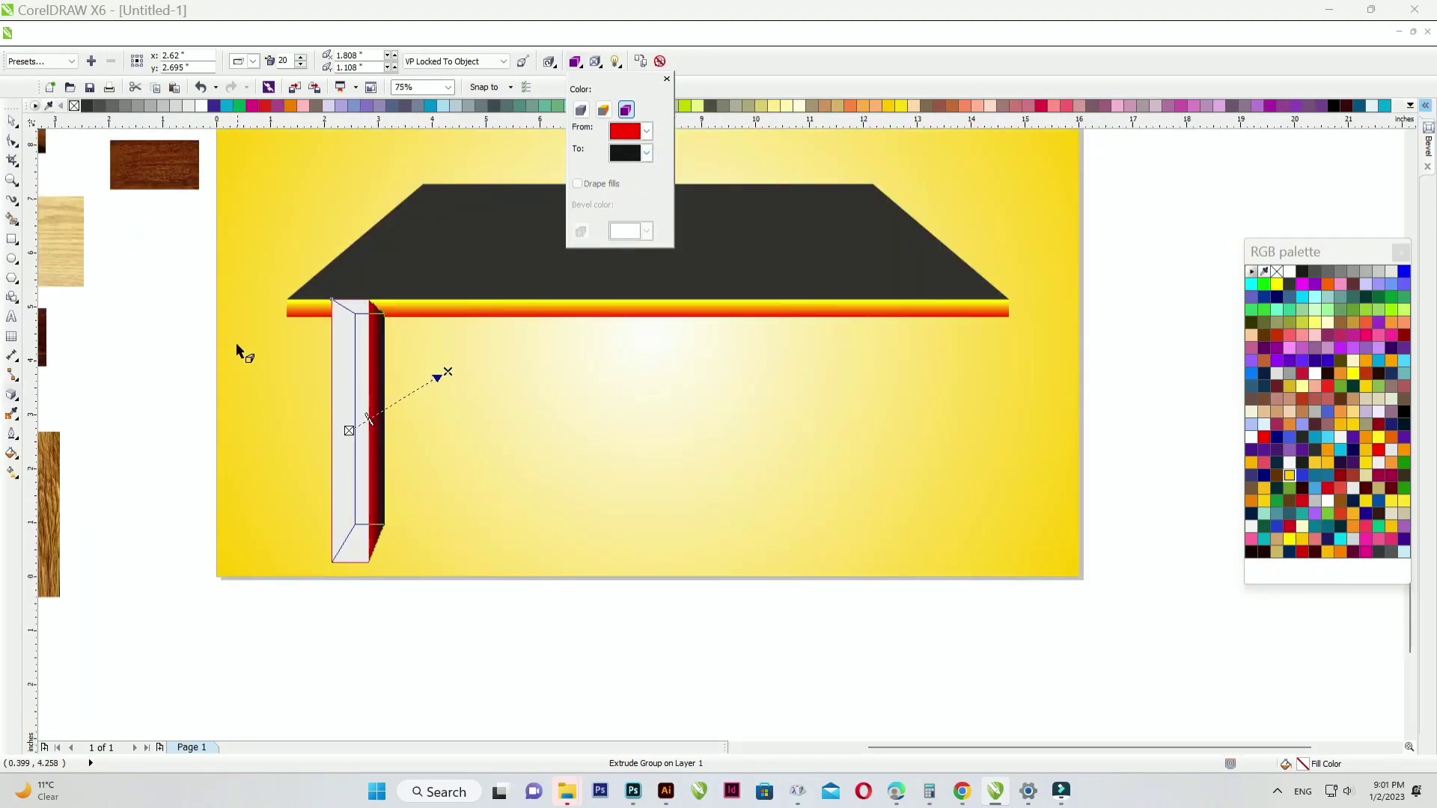
scroll(447, 377, "up", 1)
left_click_drag(454, 370, 421, 445)
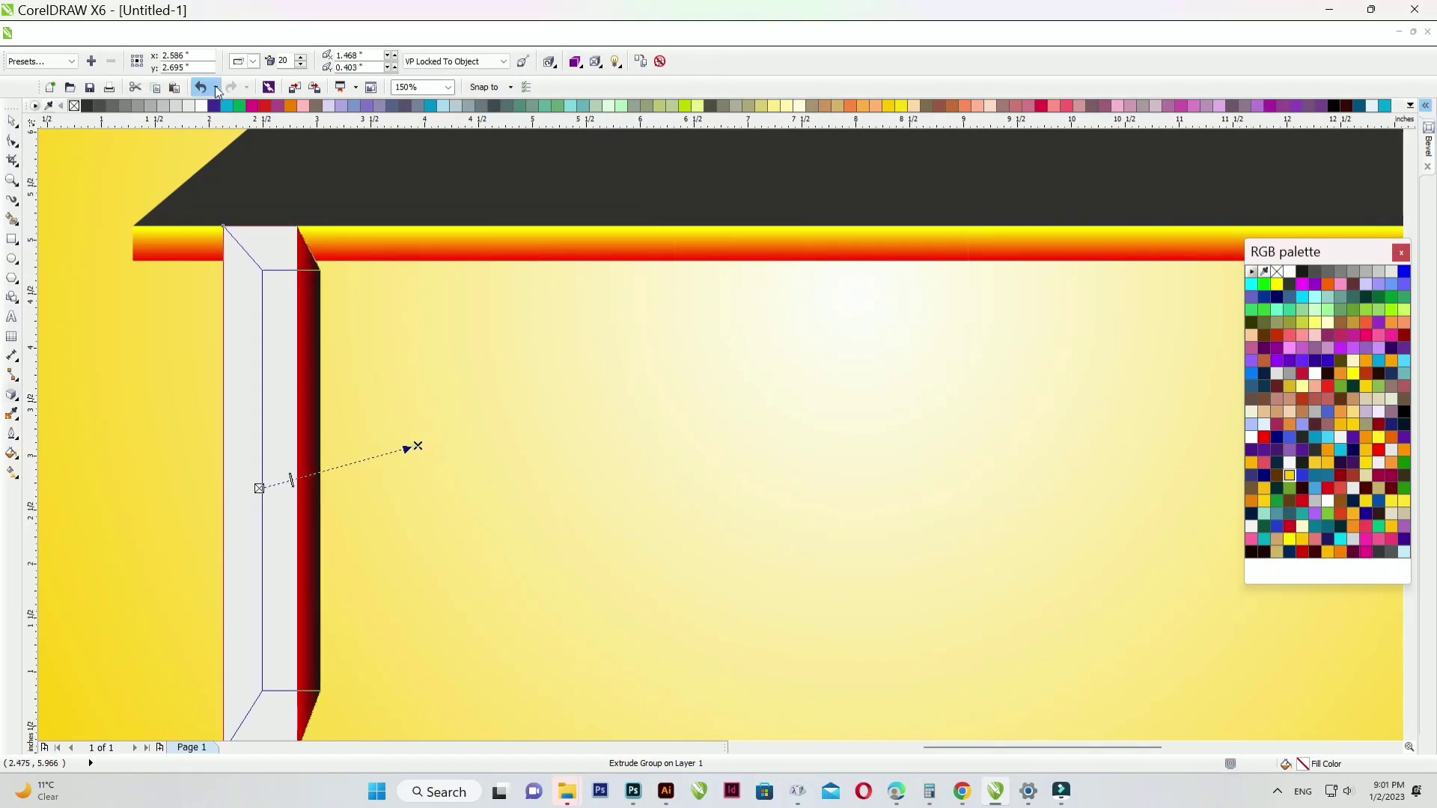
left_click(254, 62)
left_click(265, 106)
scroll(411, 331, "down", 1)
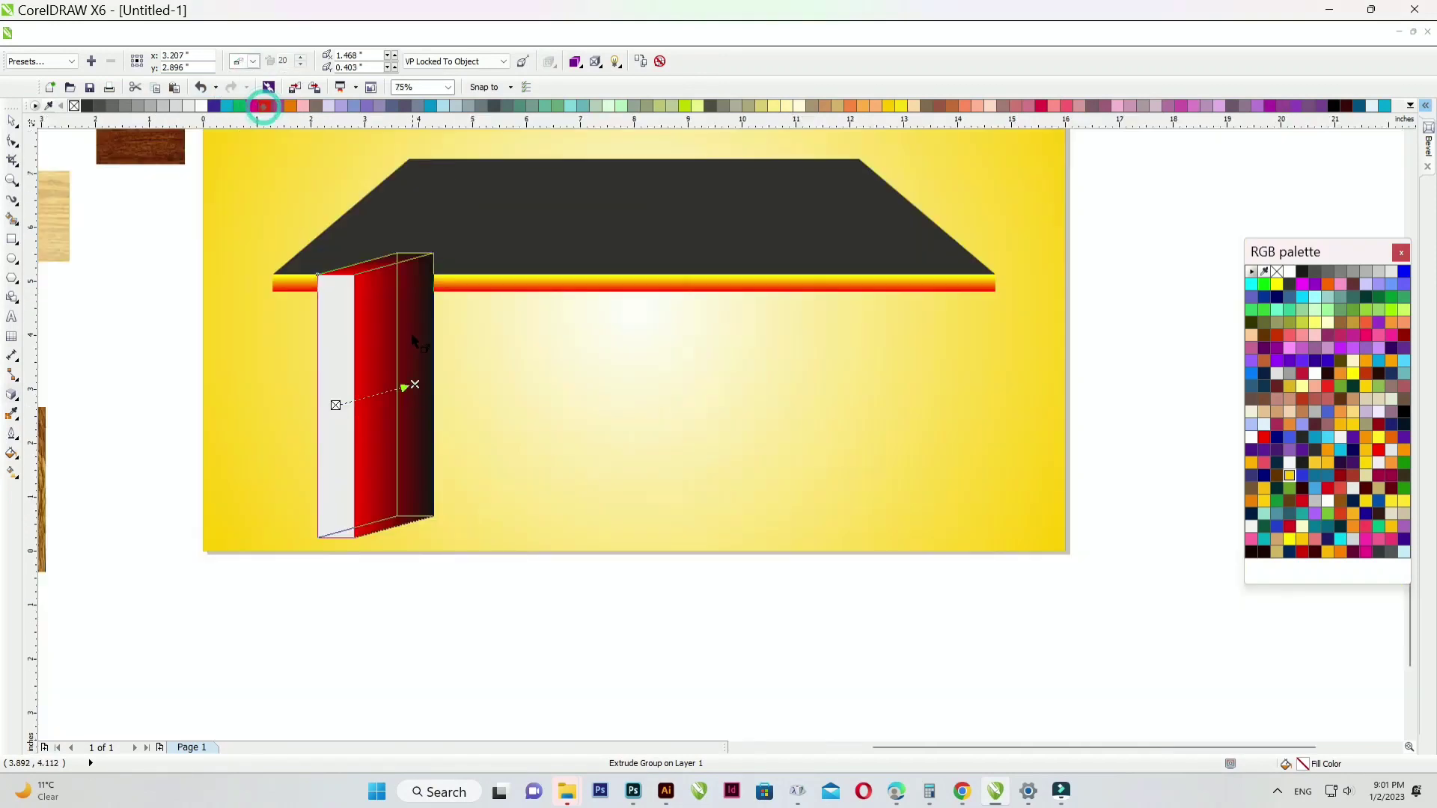
scroll(415, 410, "up", 1)
- Swing the leg's depth to the left and narrow its side into a thin strip
left_click_drag(415, 357, 285, 357)
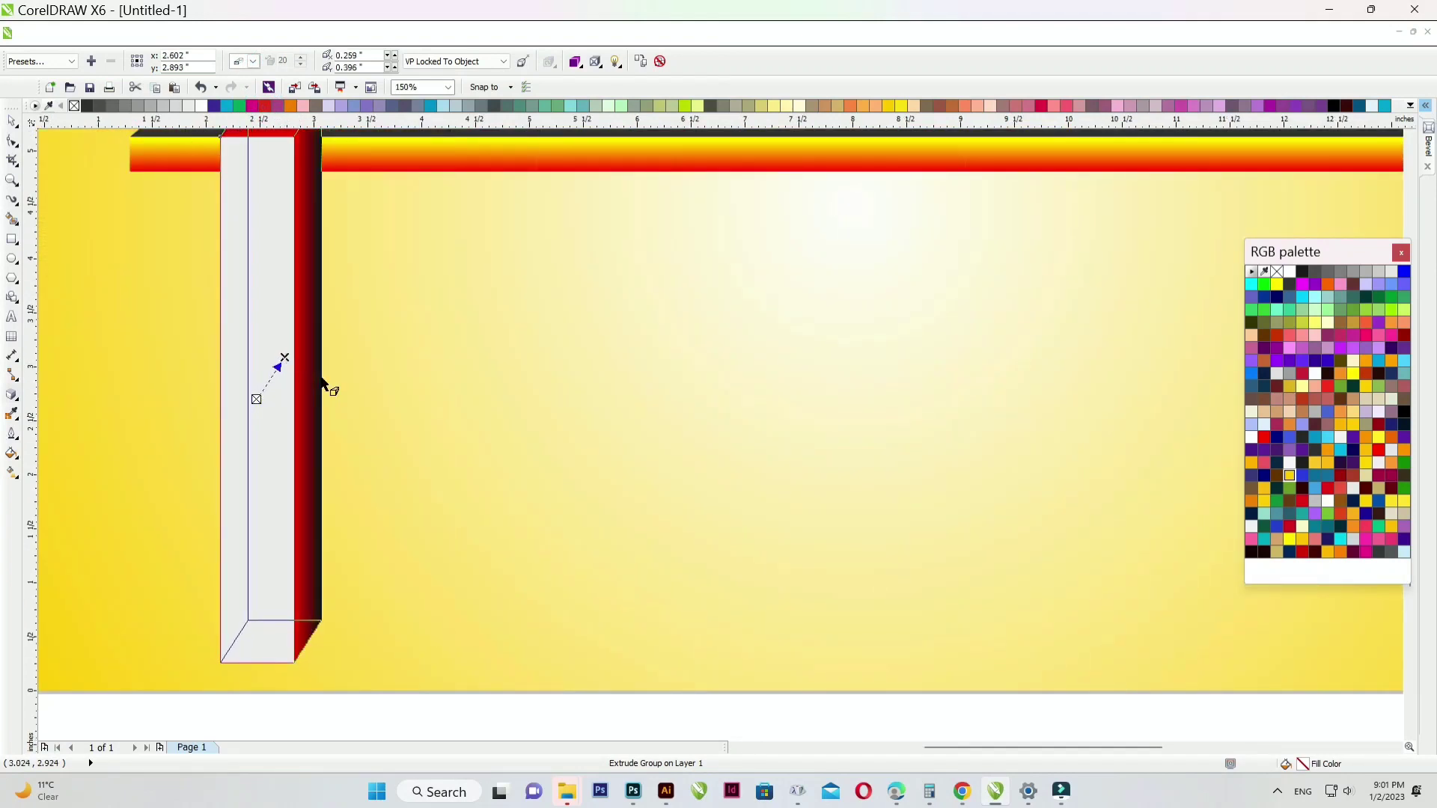
scroll(330, 381, "down", 1)
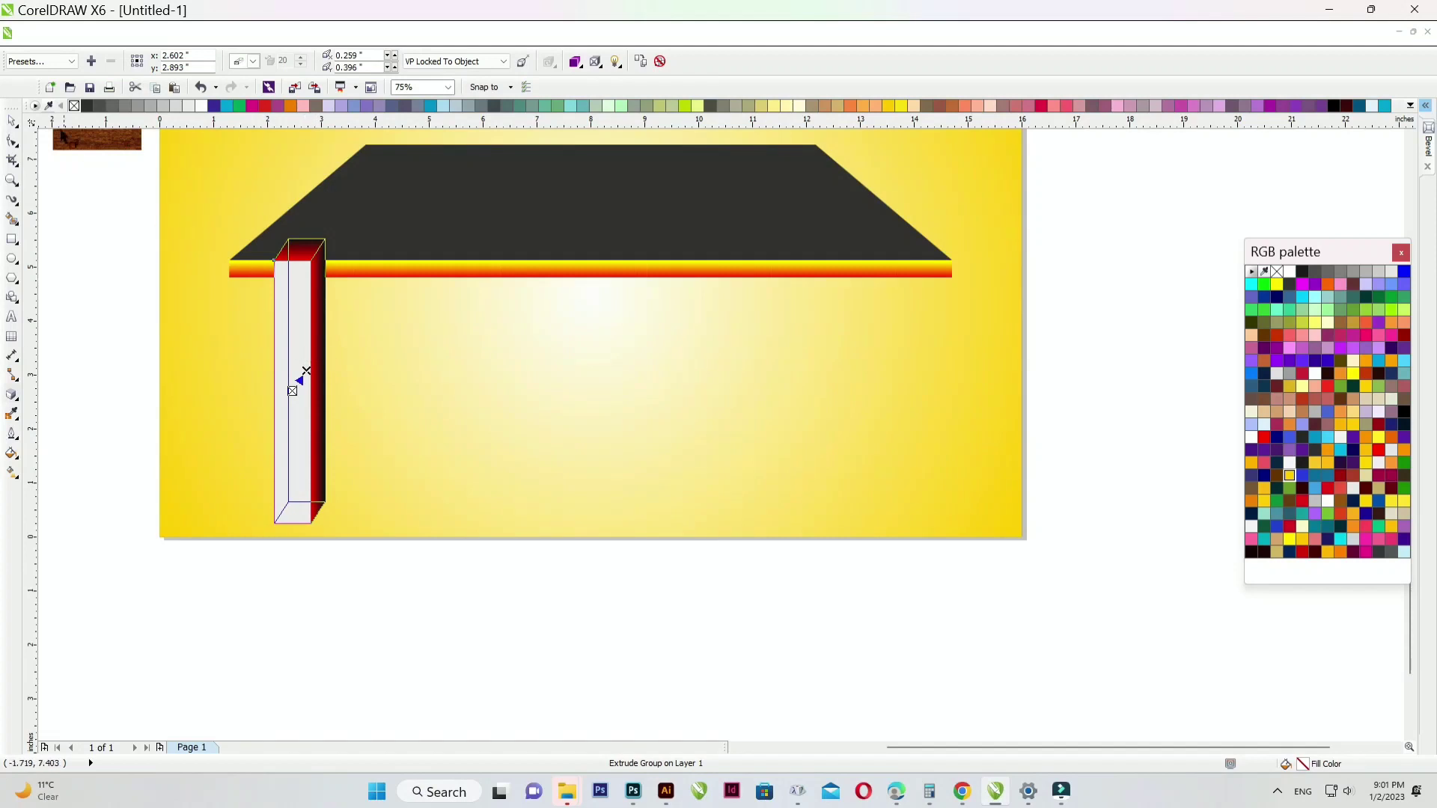
scroll(262, 377, "up", 2)
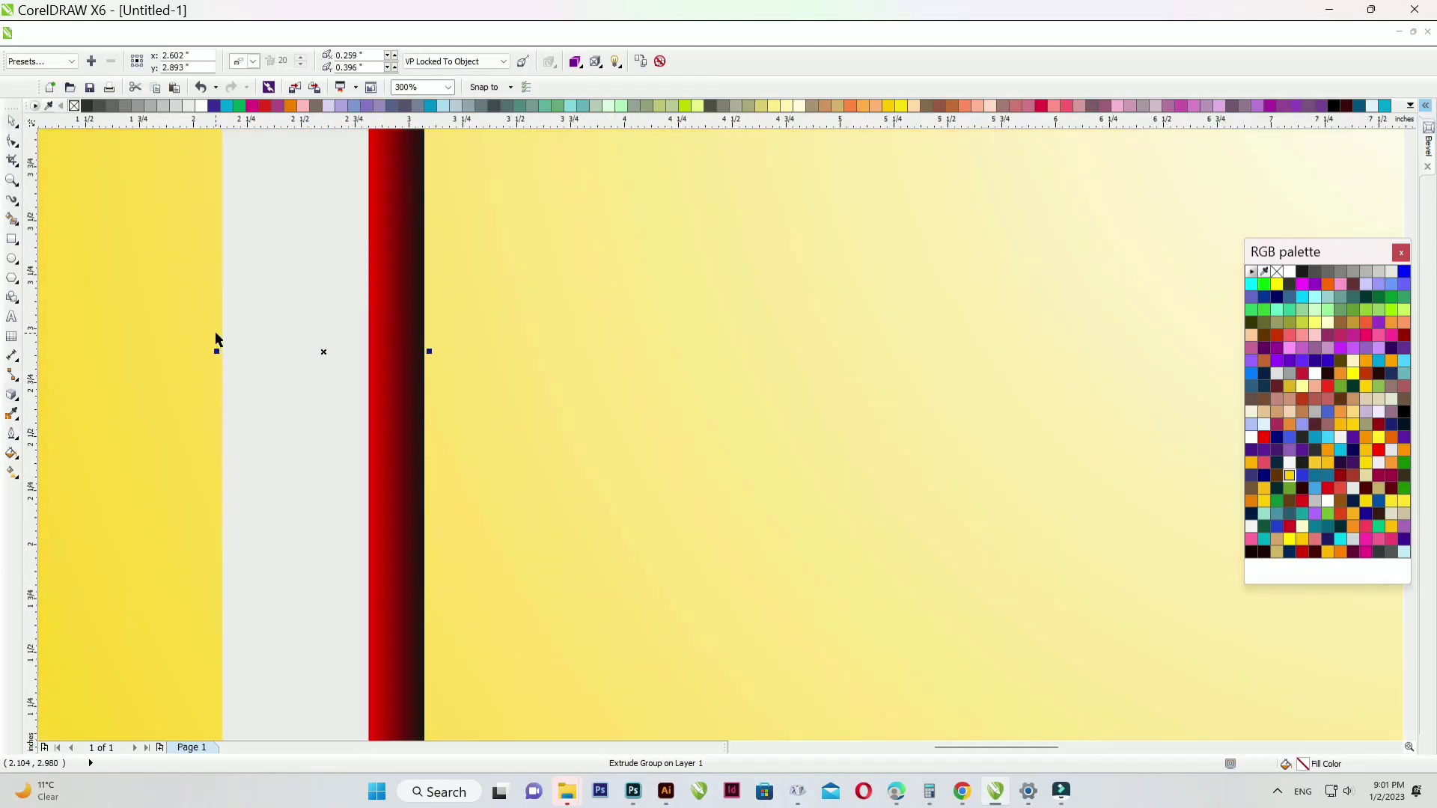
left_click_drag(216, 351, 241, 356)
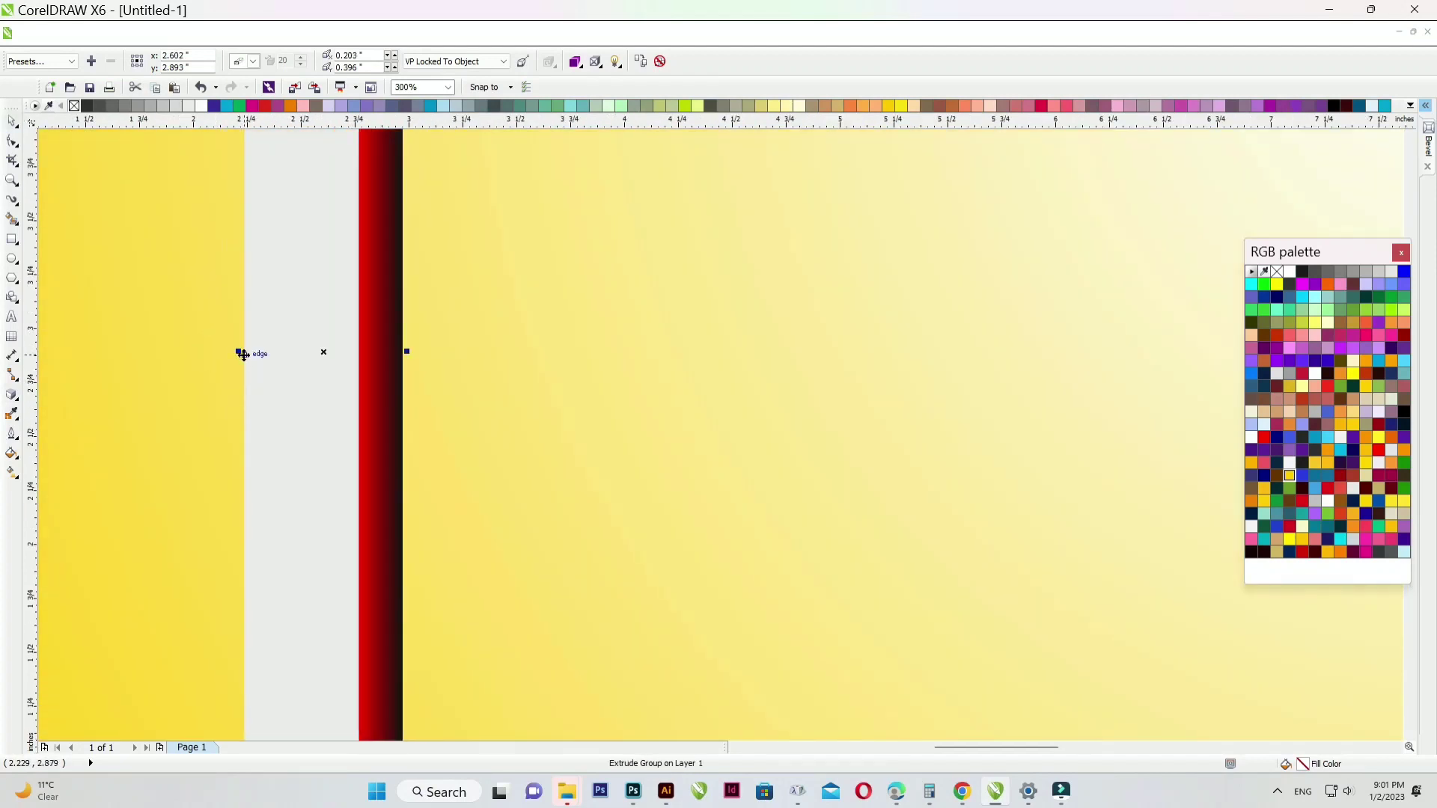
scroll(330, 384, "down", 2)
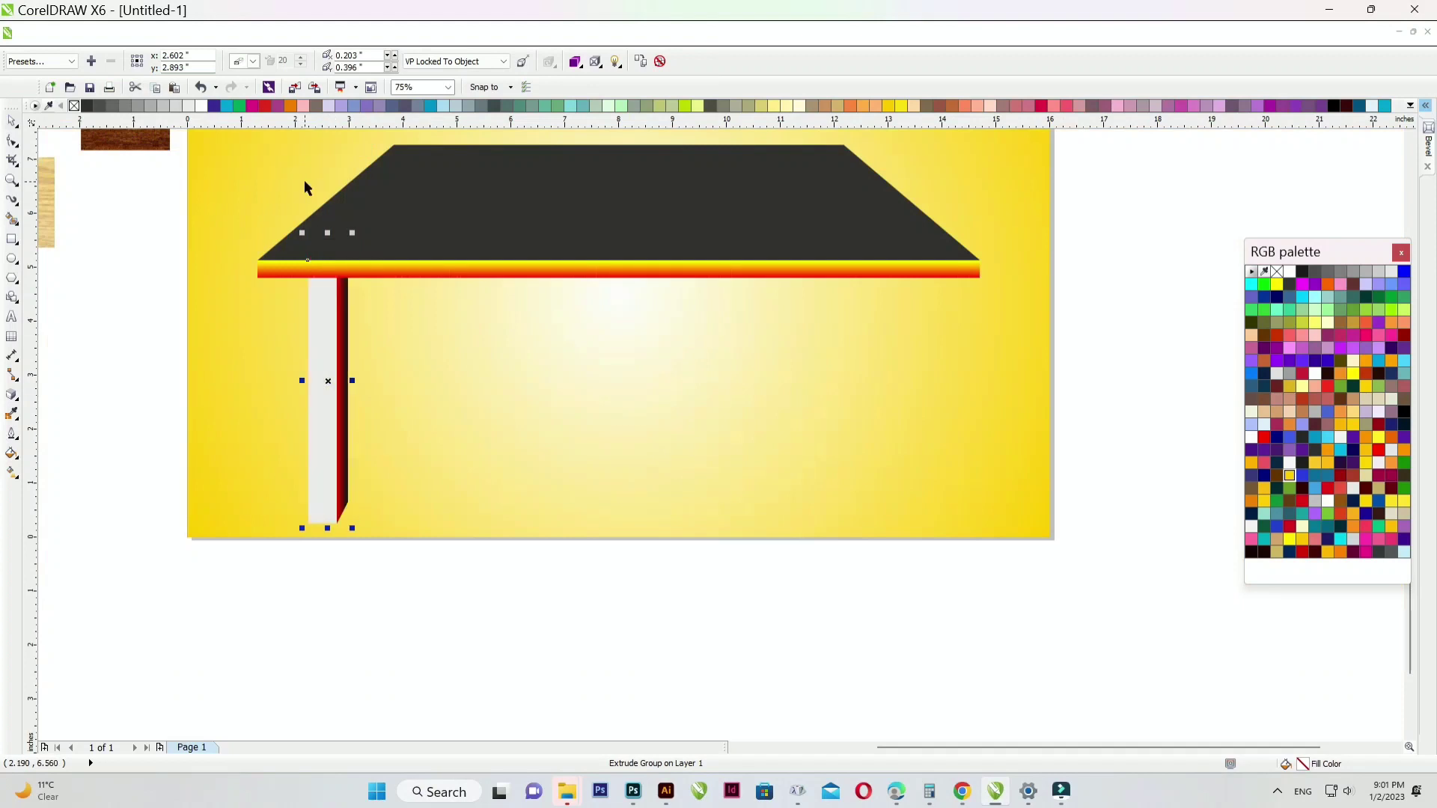
key("F4")
scroll(455, 370, "down", 2)
scroll(503, 414, "up", 2)
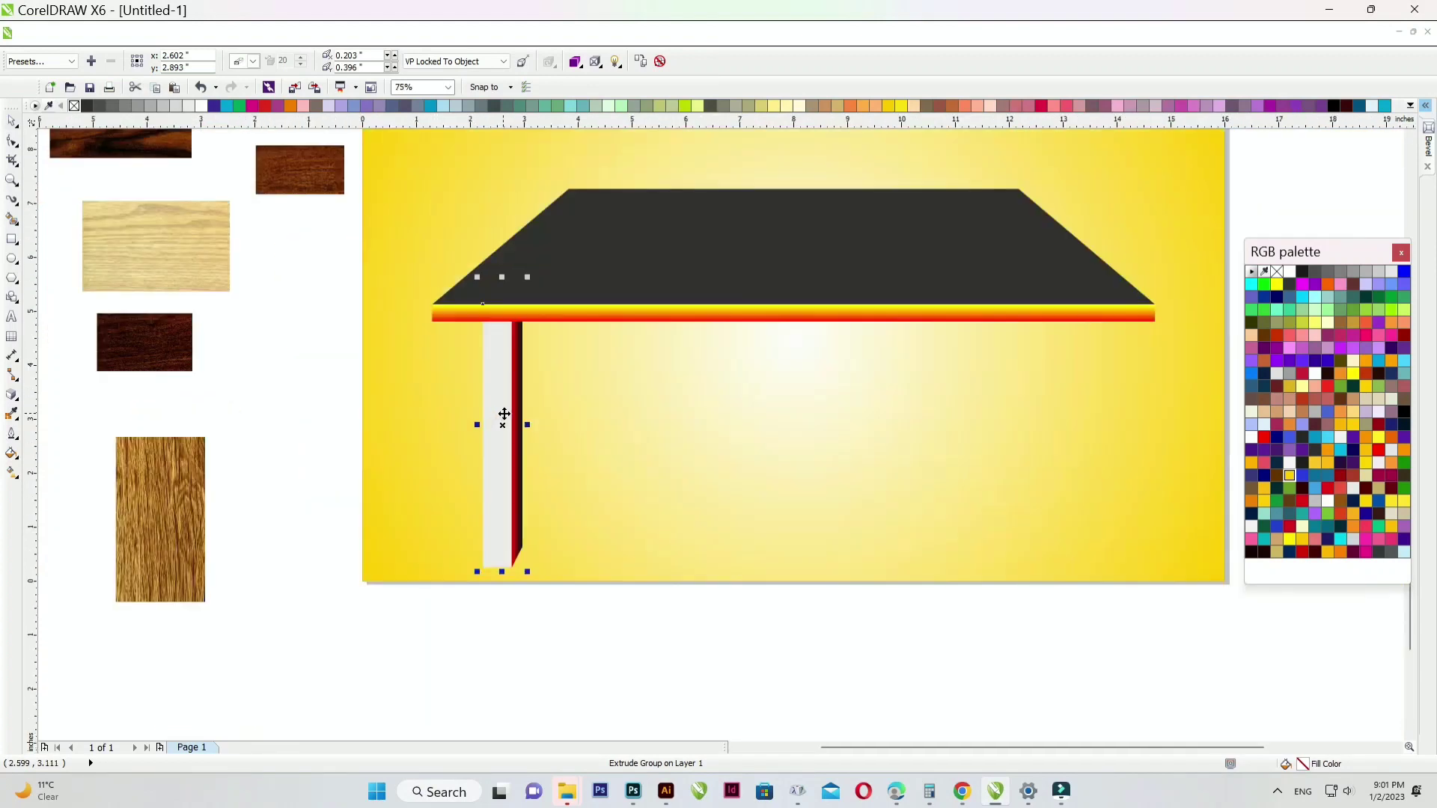
- Break the tabletop's extrusion apart into separate shapes
left_click(295, 329)
right_click(587, 318)
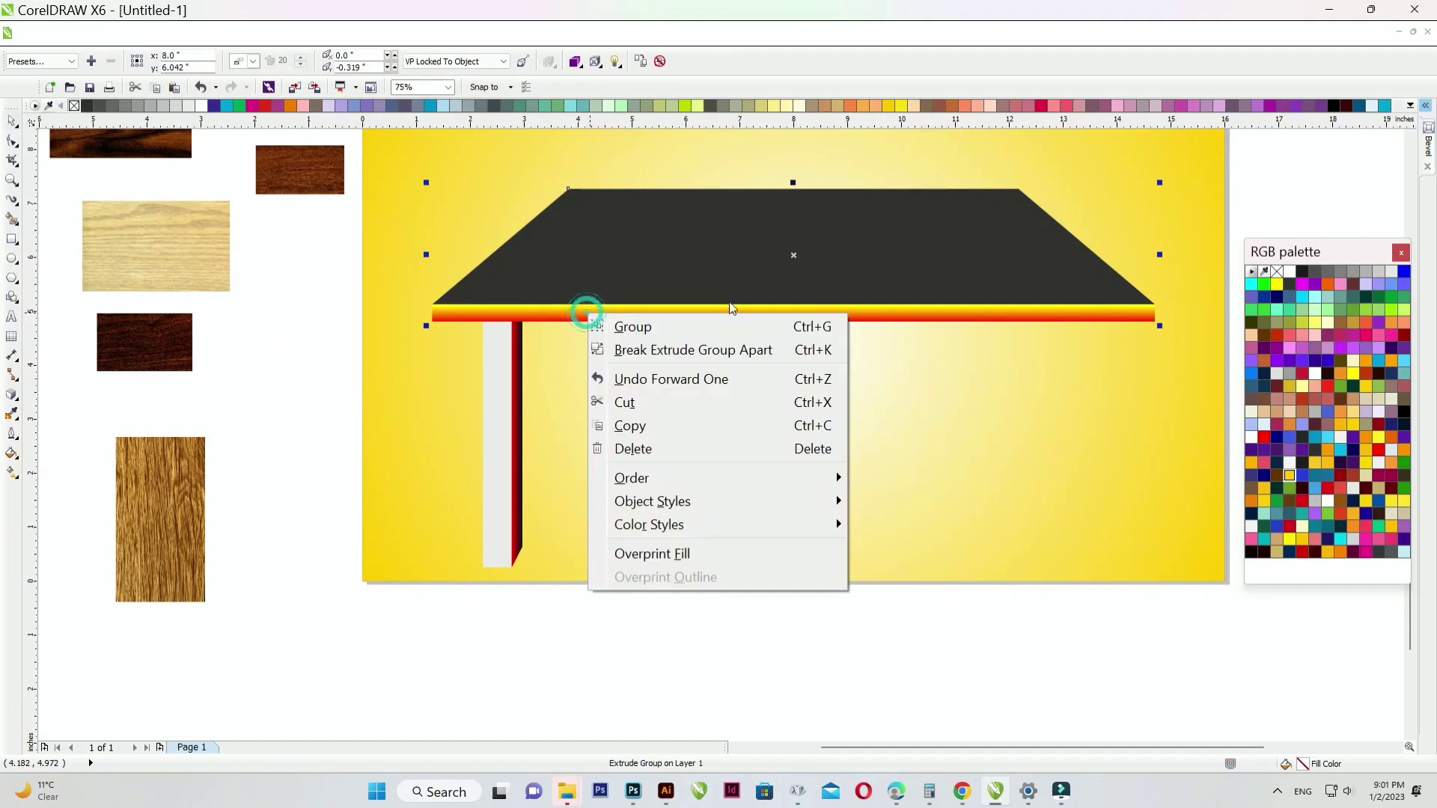
left_click(803, 352)
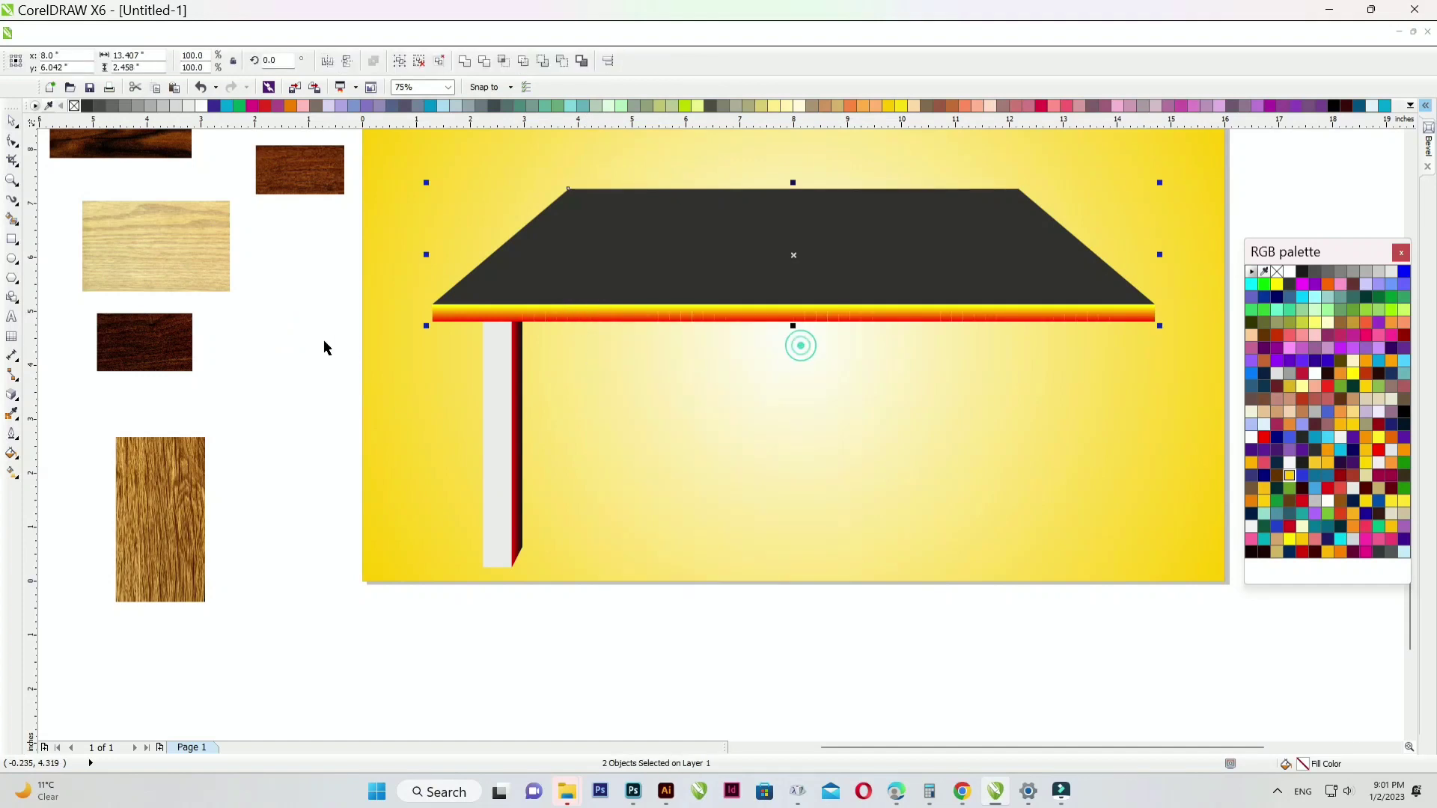
left_click(538, 312)
right_click(538, 312)
left_click(277, 281)
left_click_drag(278, 280, 1152, 373)
key("ctrl+a")
left_click(501, 390)
right_click(511, 389)
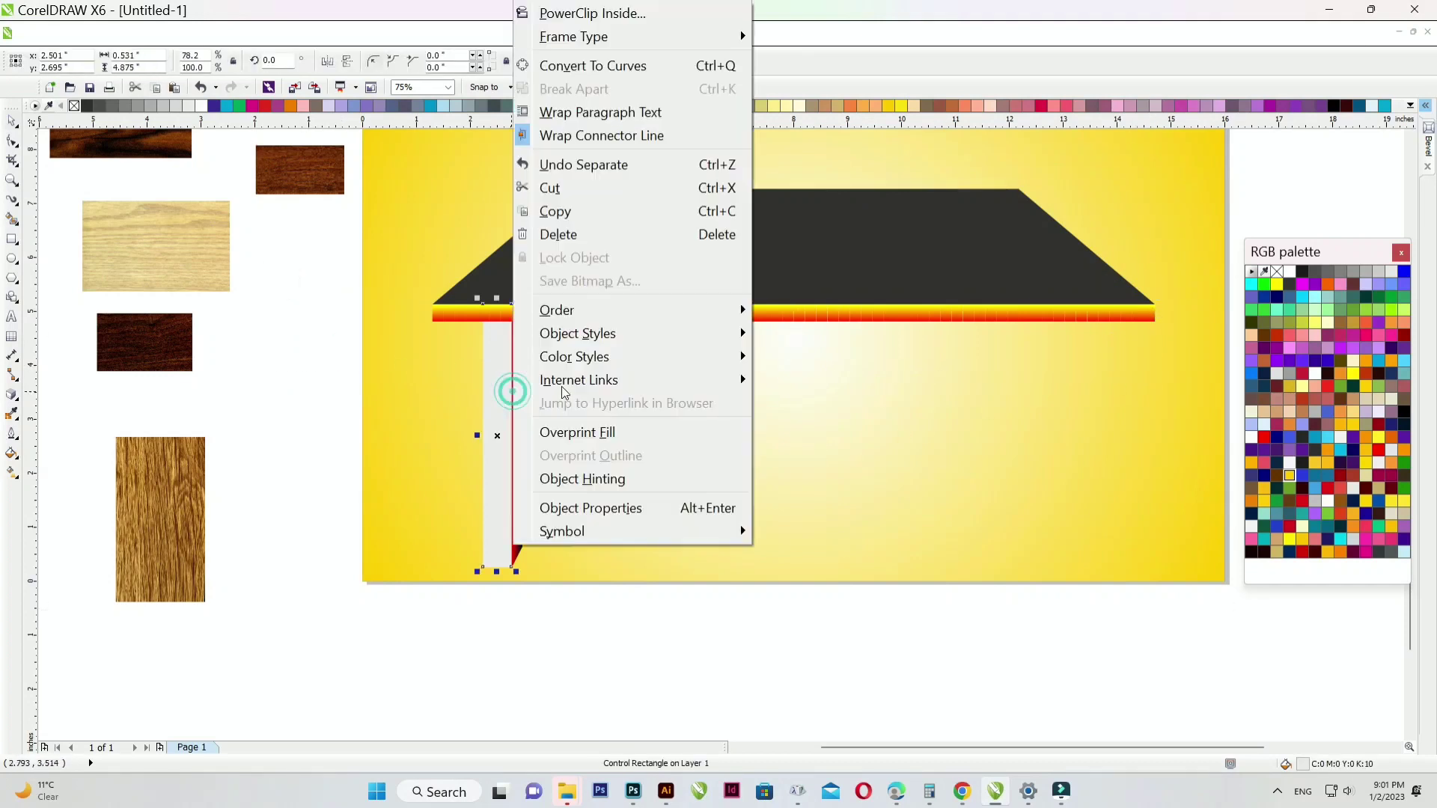
left_click(320, 403)
- Break the leg's extrusion apart and ungroup its four shapes
scroll(314, 395, "up", 2)
left_click(529, 417)
right_click(527, 417)
left_click(724, 452)
left_click(171, 404)
left_click(535, 417)
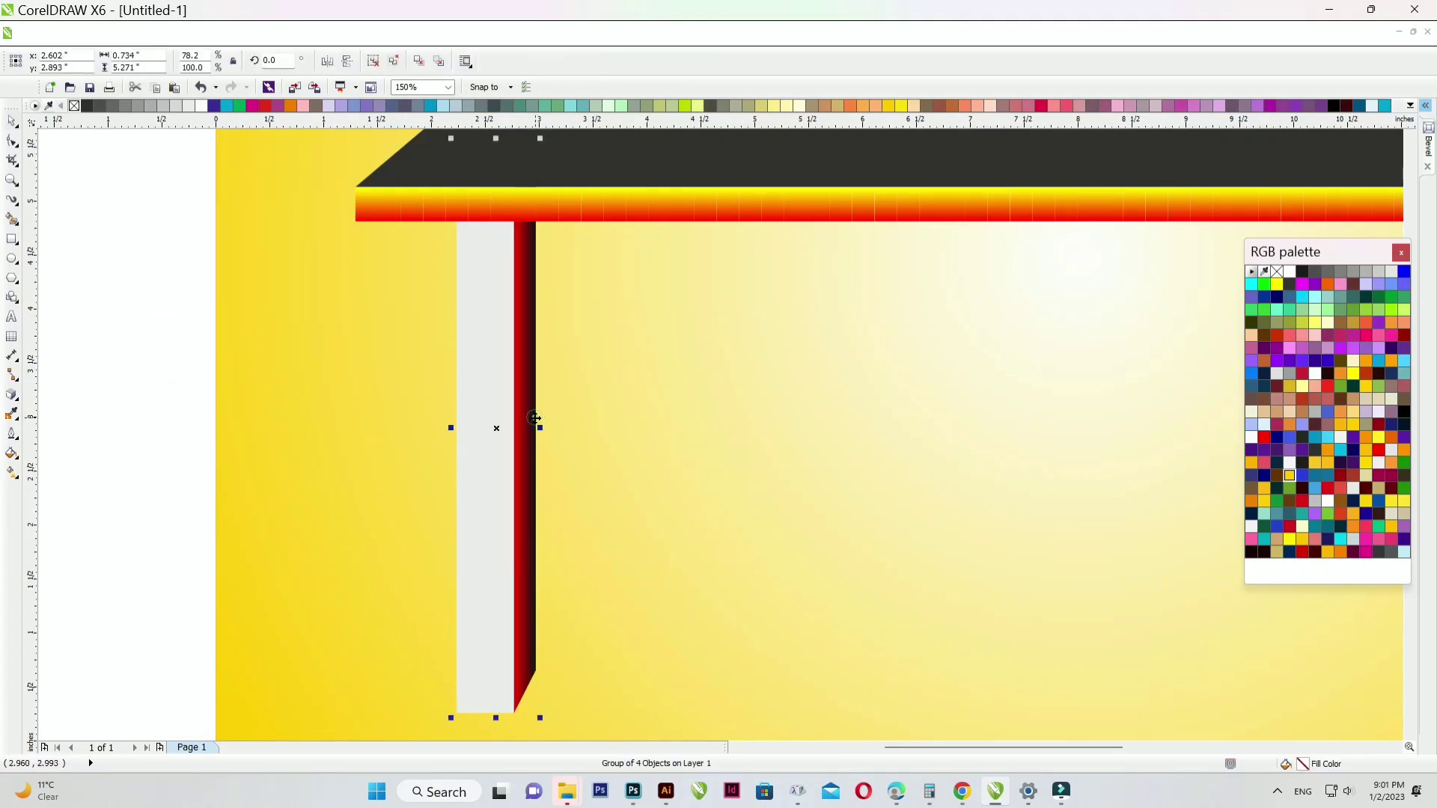
right_click(535, 417)
left_click(599, 87)
- Ungroup the tabletop's 65-piece edge group
left_click(762, 208)
right_click(761, 207)
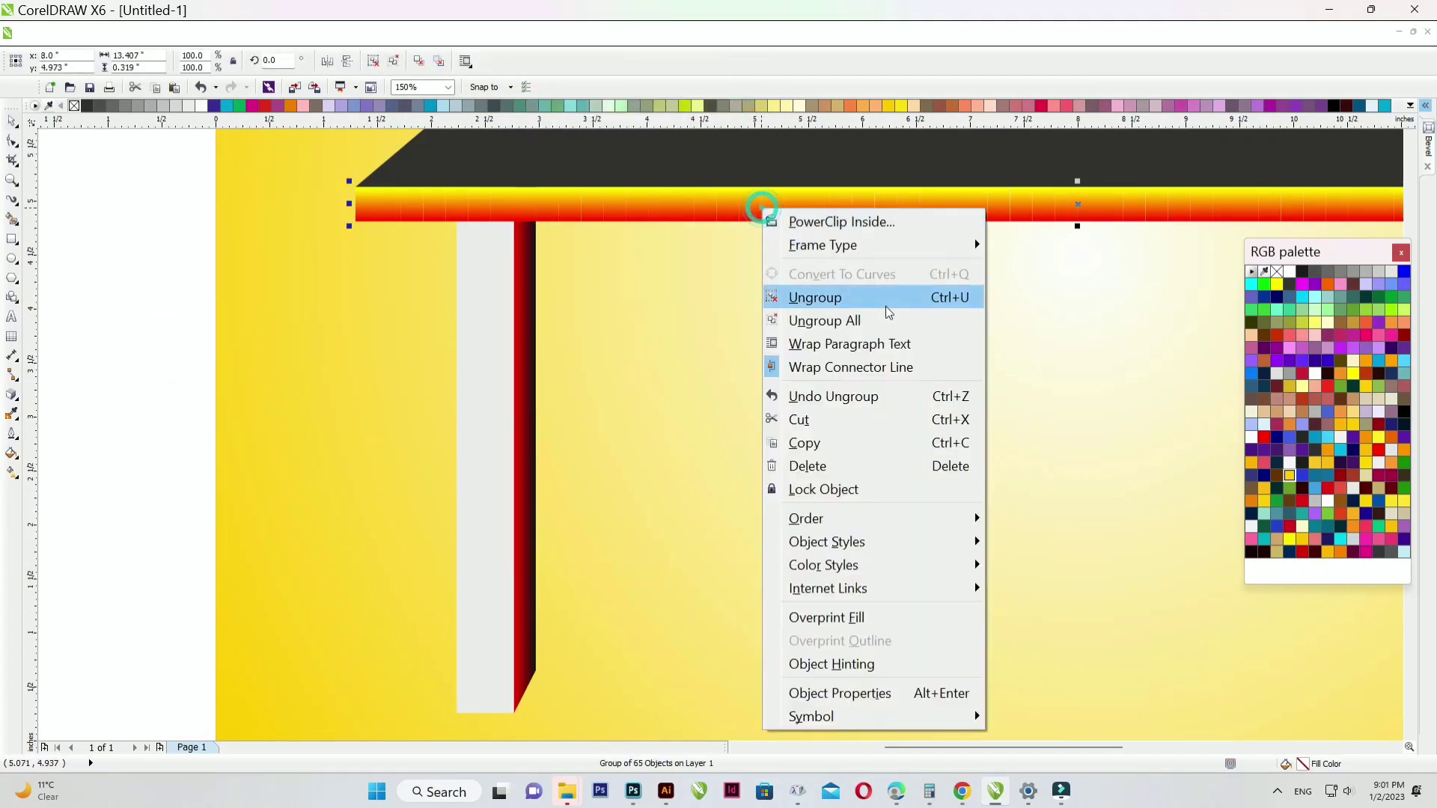
left_click(895, 299)
scroll(547, 395, "down", 4)
left_click(439, 423)
scroll(620, 328, "up", 2)
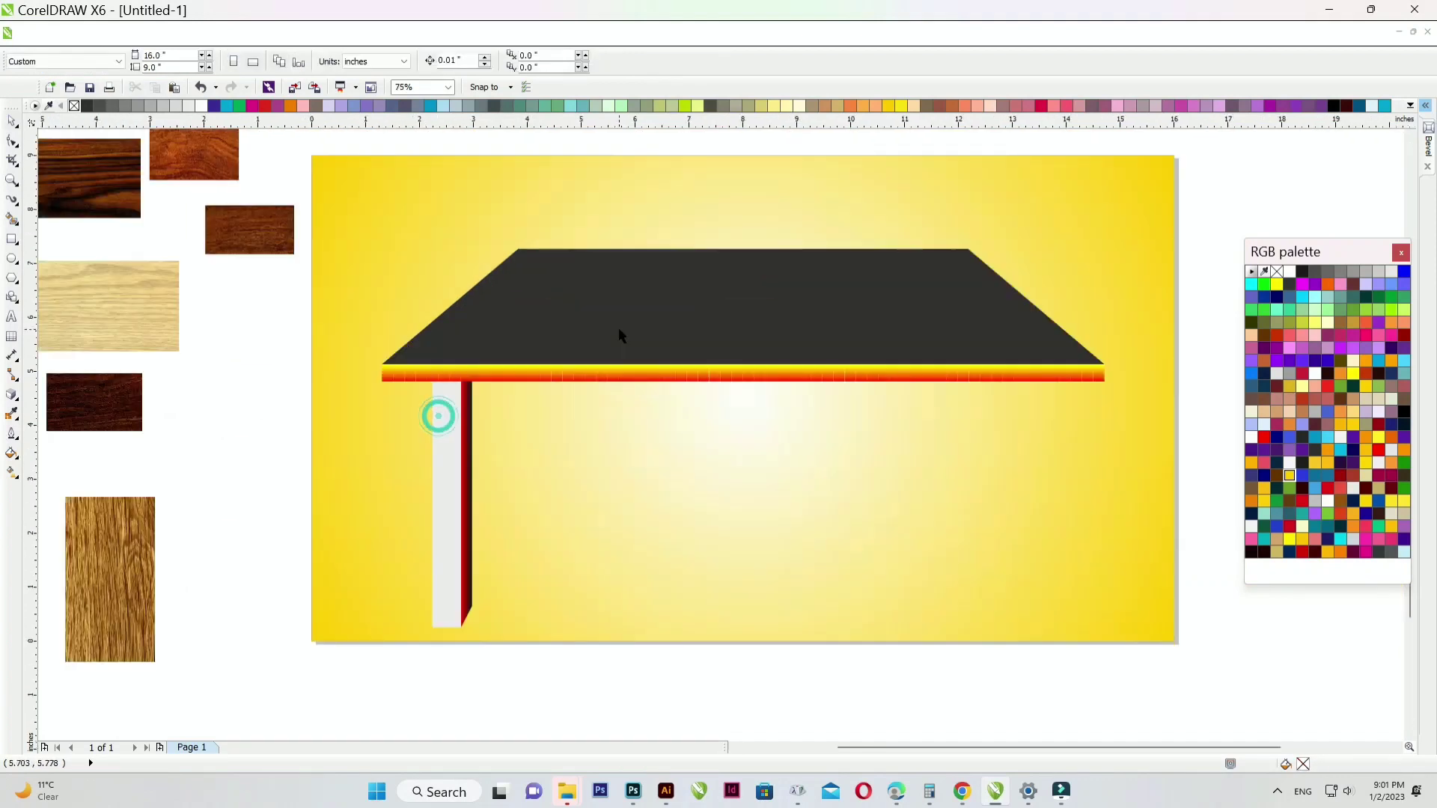
- Colour the tabletop's front edge strip solid light blue
left_click(609, 379)
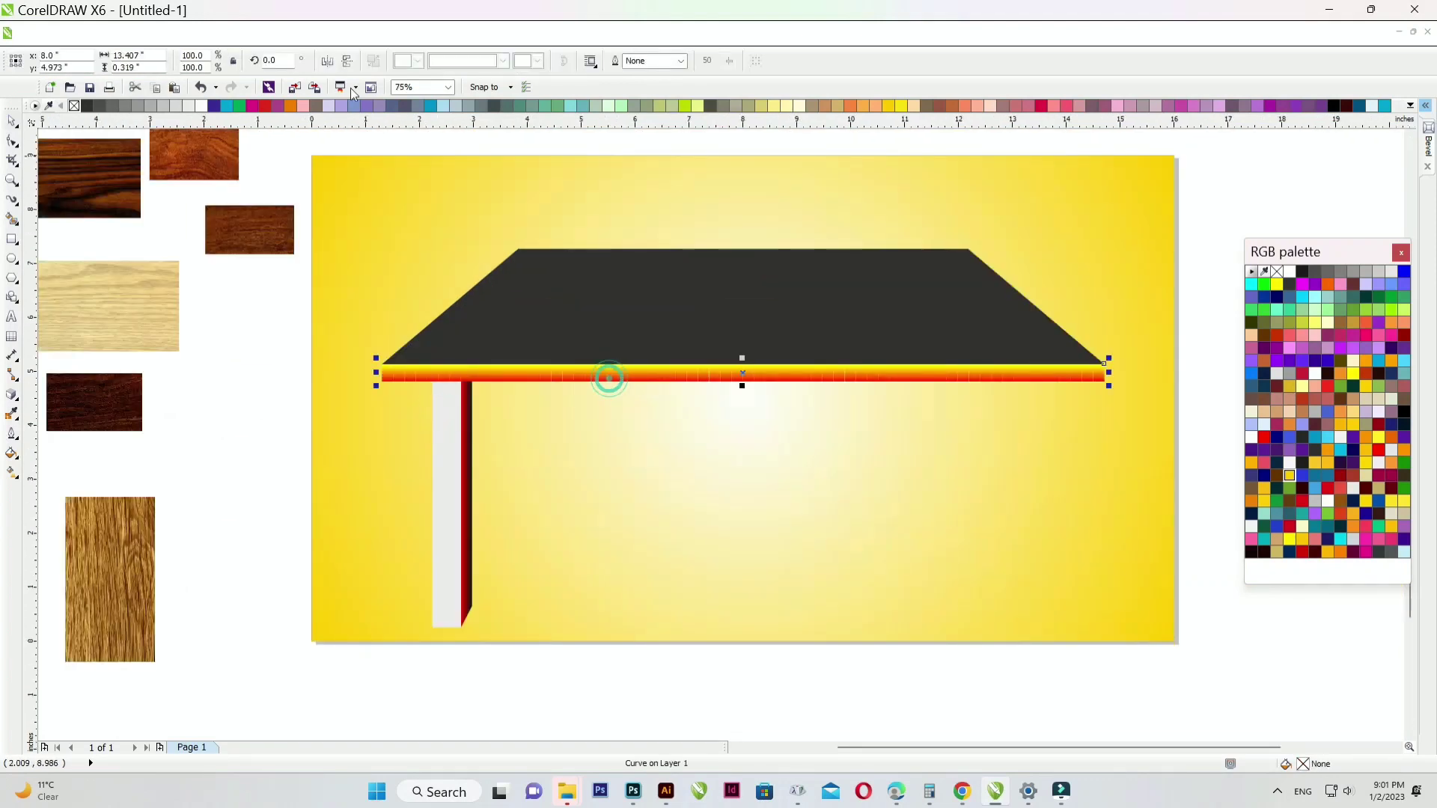
left_click(214, 105)
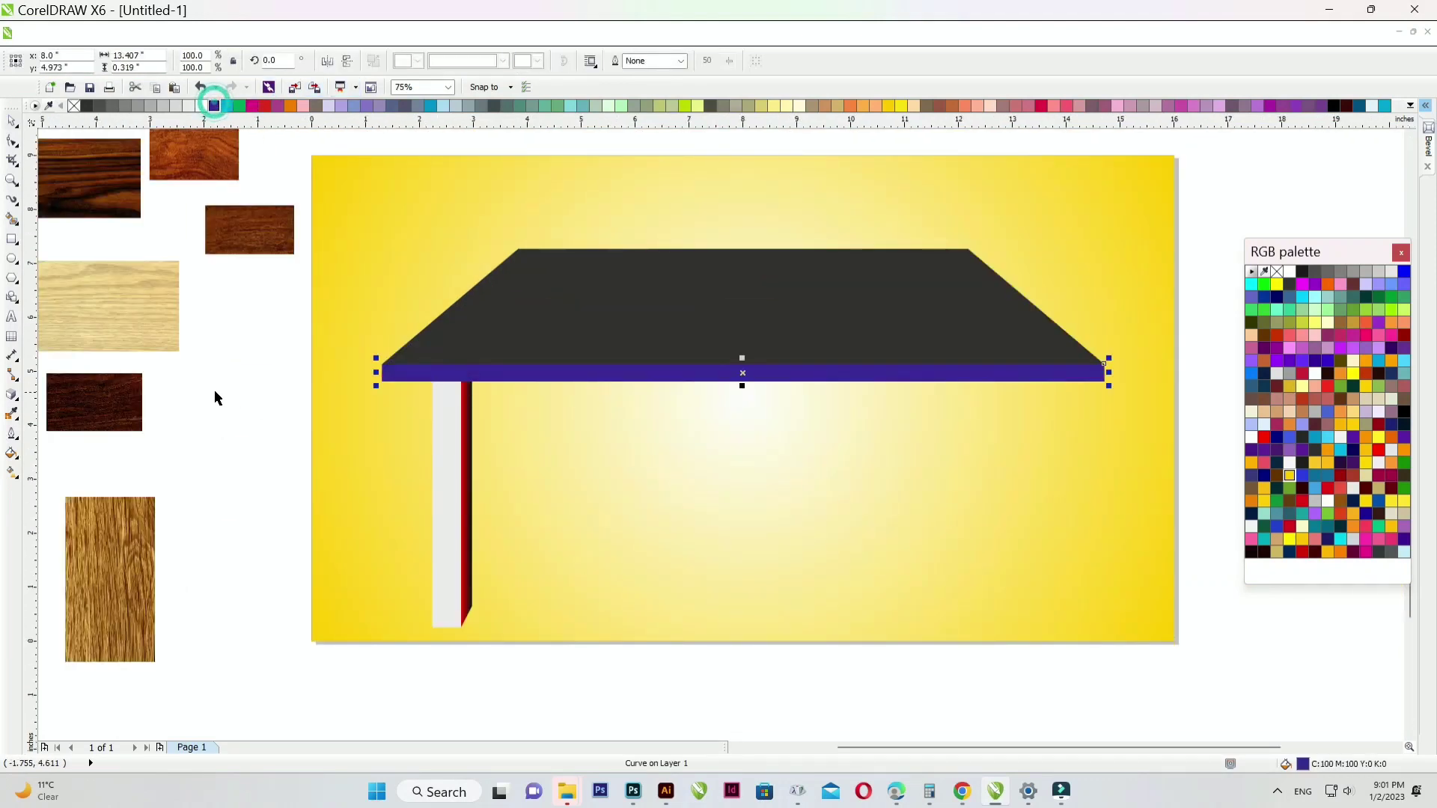
left_click(354, 105)
left_click(227, 357)
scroll(375, 348, "down", 2)
- Move the light wood texture next to the leg and stretch it taller and wider
scroll(374, 344, "up", 2)
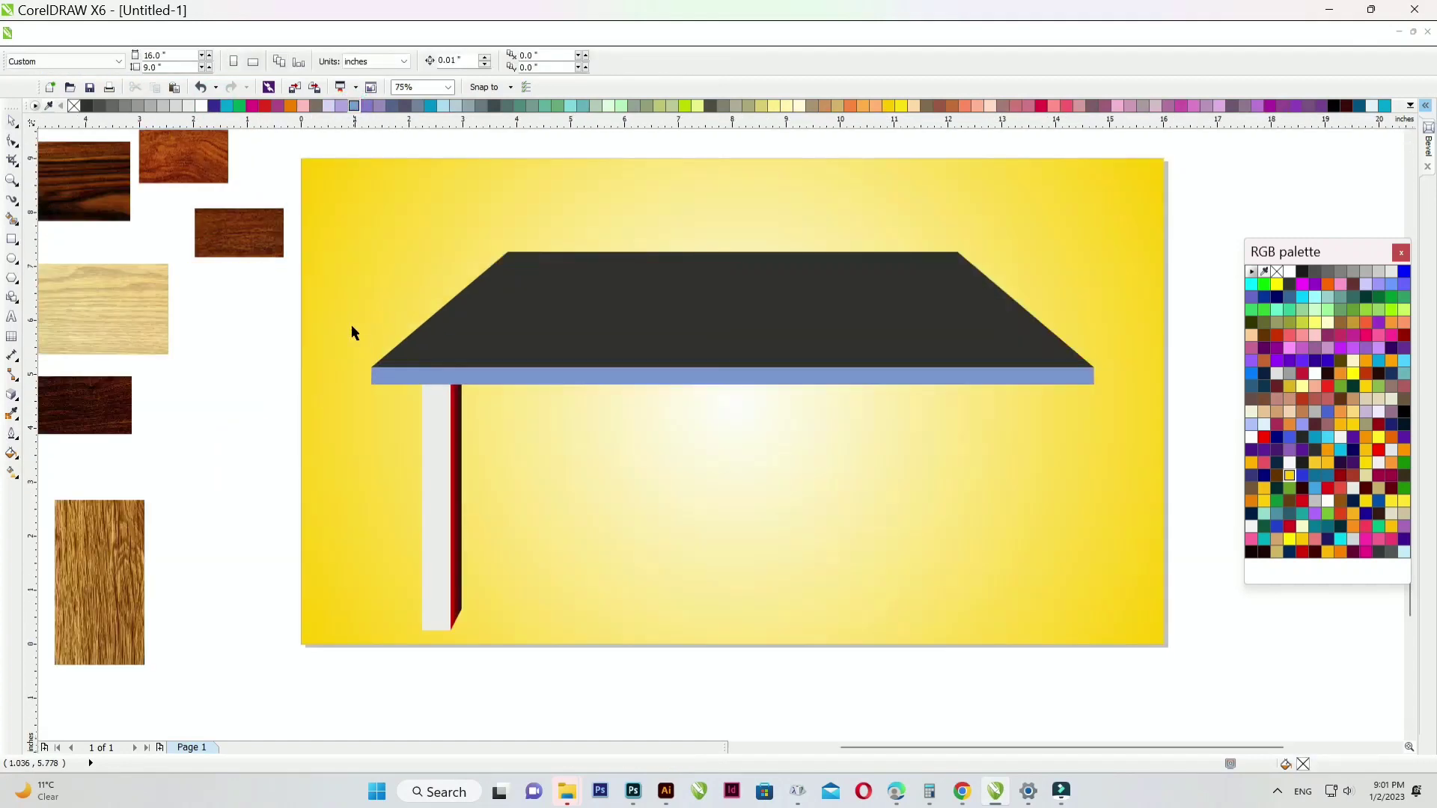
scroll(389, 322, "down", 2)
scroll(251, 423, "up", 2)
left_click_drag(251, 425, 353, 338)
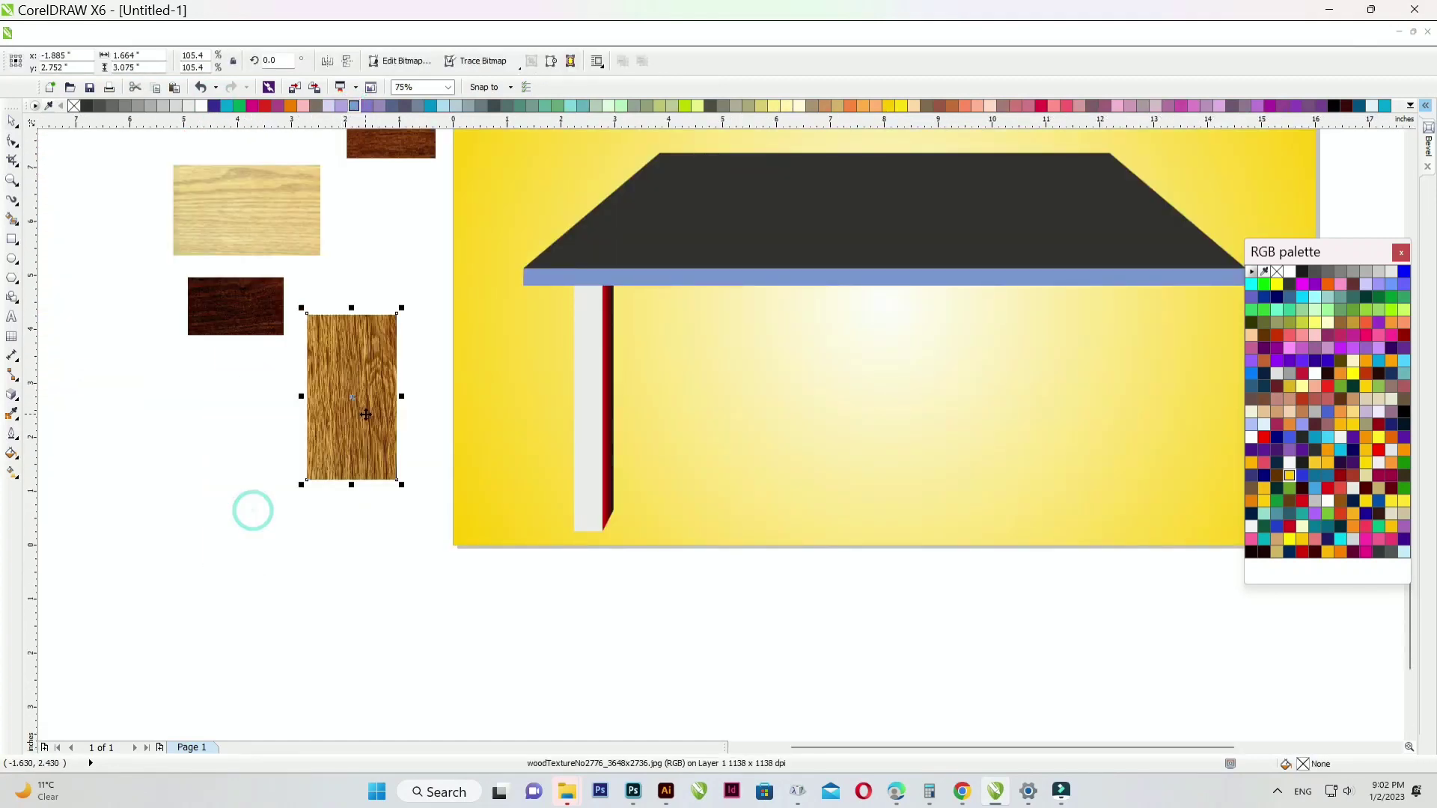
scroll(363, 370, "up", 2)
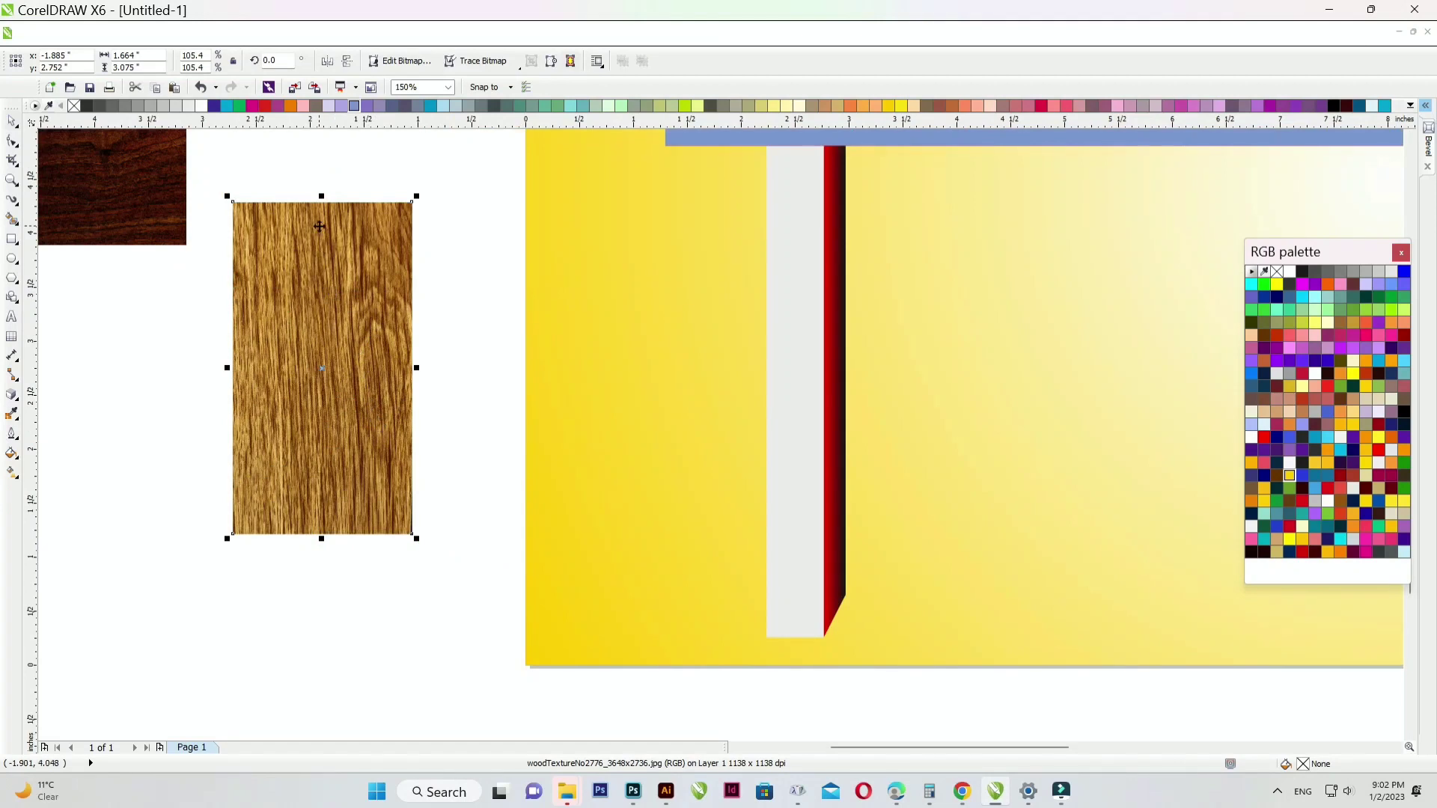
scroll(321, 228, "down", 2)
mouse_move(321, 238)
left_mouse_down()
mouse_move(321, 176)
mouse_move(346, 248)
left_mouse_up()
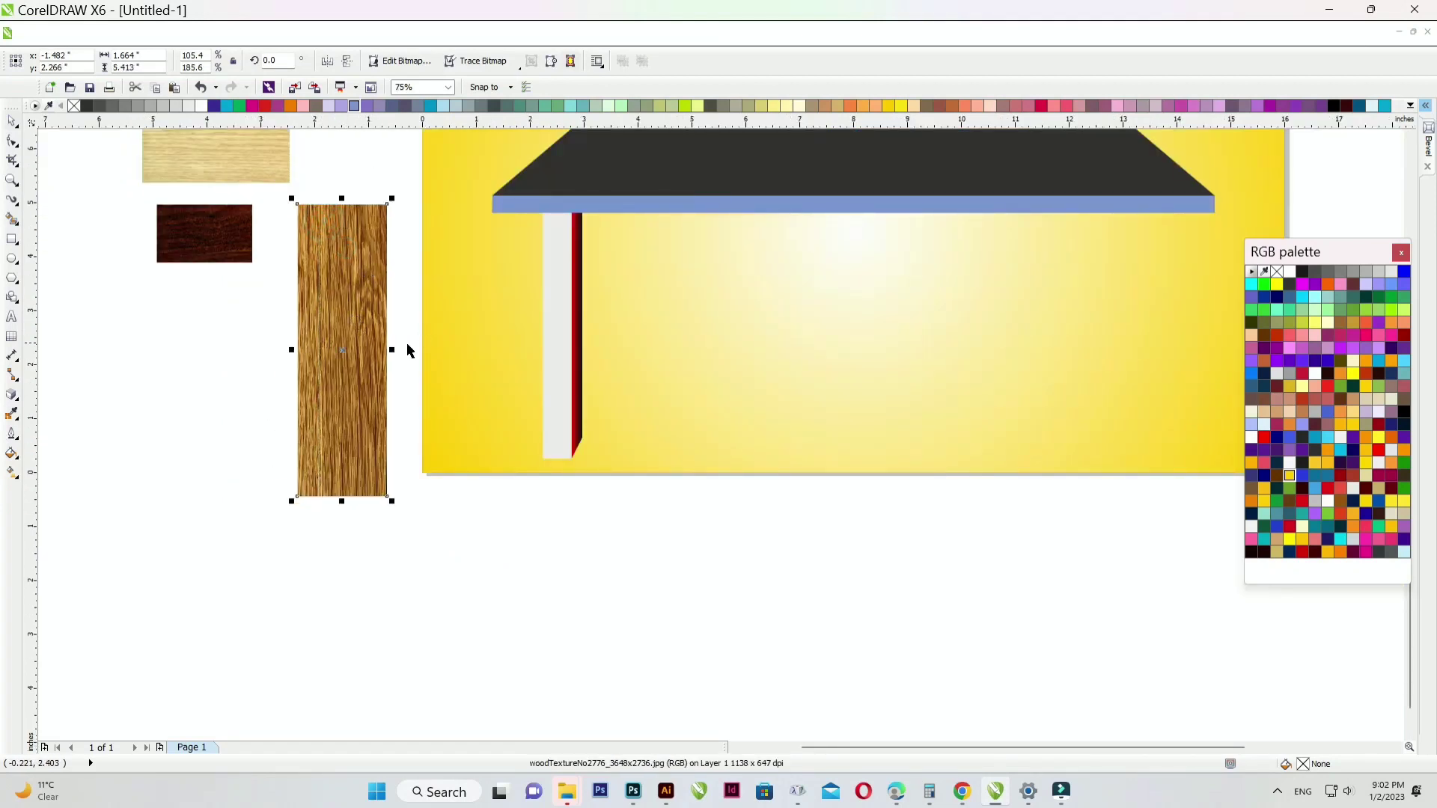
left_click_drag(406, 353, 154, 344)
- Leave a copy of the wood texture and PowerClip it inside the leg's front face
right_click(154, 345)
right_click(326, 334)
left_click(406, 12)
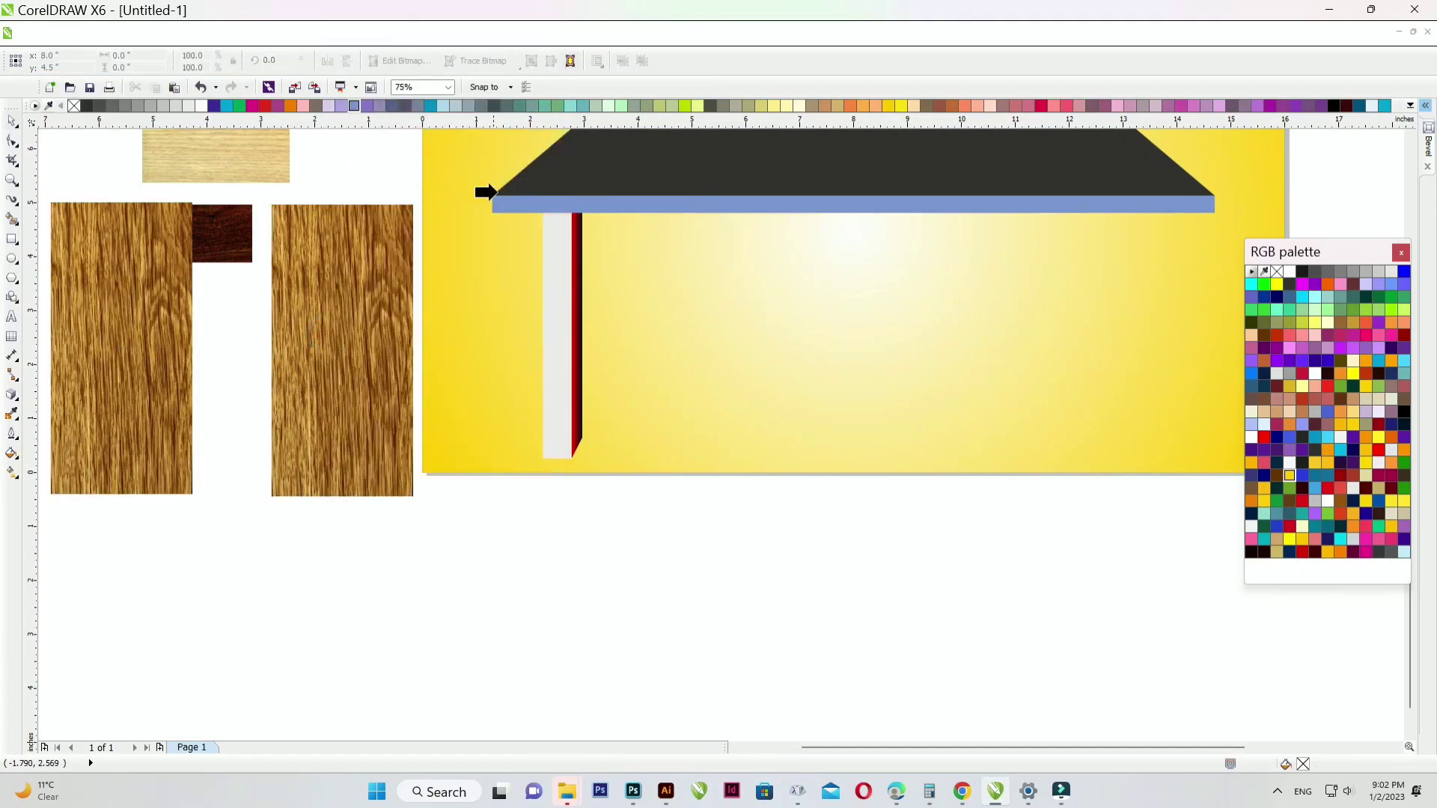
left_click(553, 266)
left_click(333, 289)
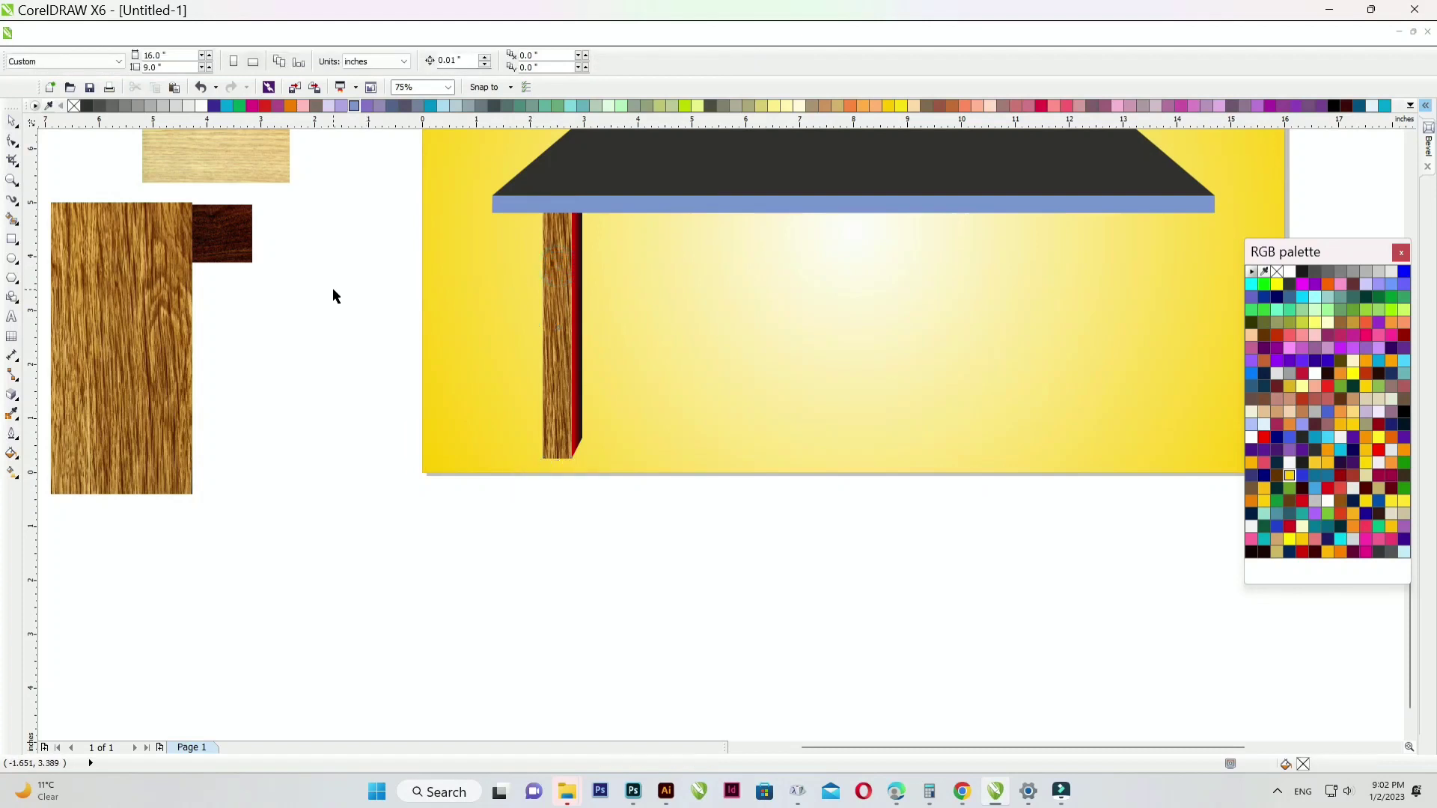
- Duplicate the dark wood texture, rotate it 90° and enlarge it to about 215%
left_click_drag(244, 227, 321, 364)
right_click(328, 269)
type("90")
key("Return")
left_click_drag(348, 338, 436, 186)
- PowerClip the dark wood texture into the leg's narrow side strip
right_click(368, 337)
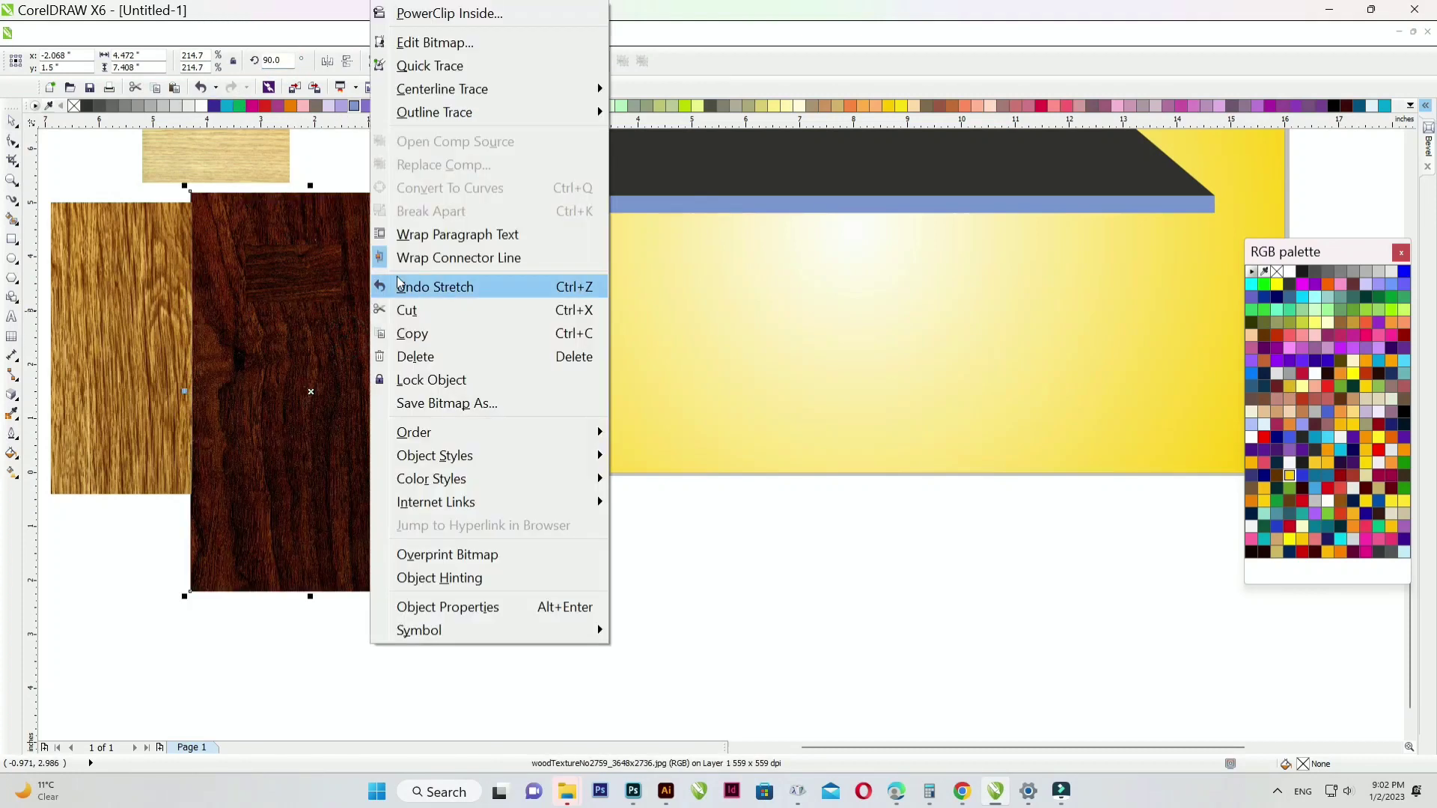
left_click(498, 14)
left_click(580, 299)
left_click(320, 433)
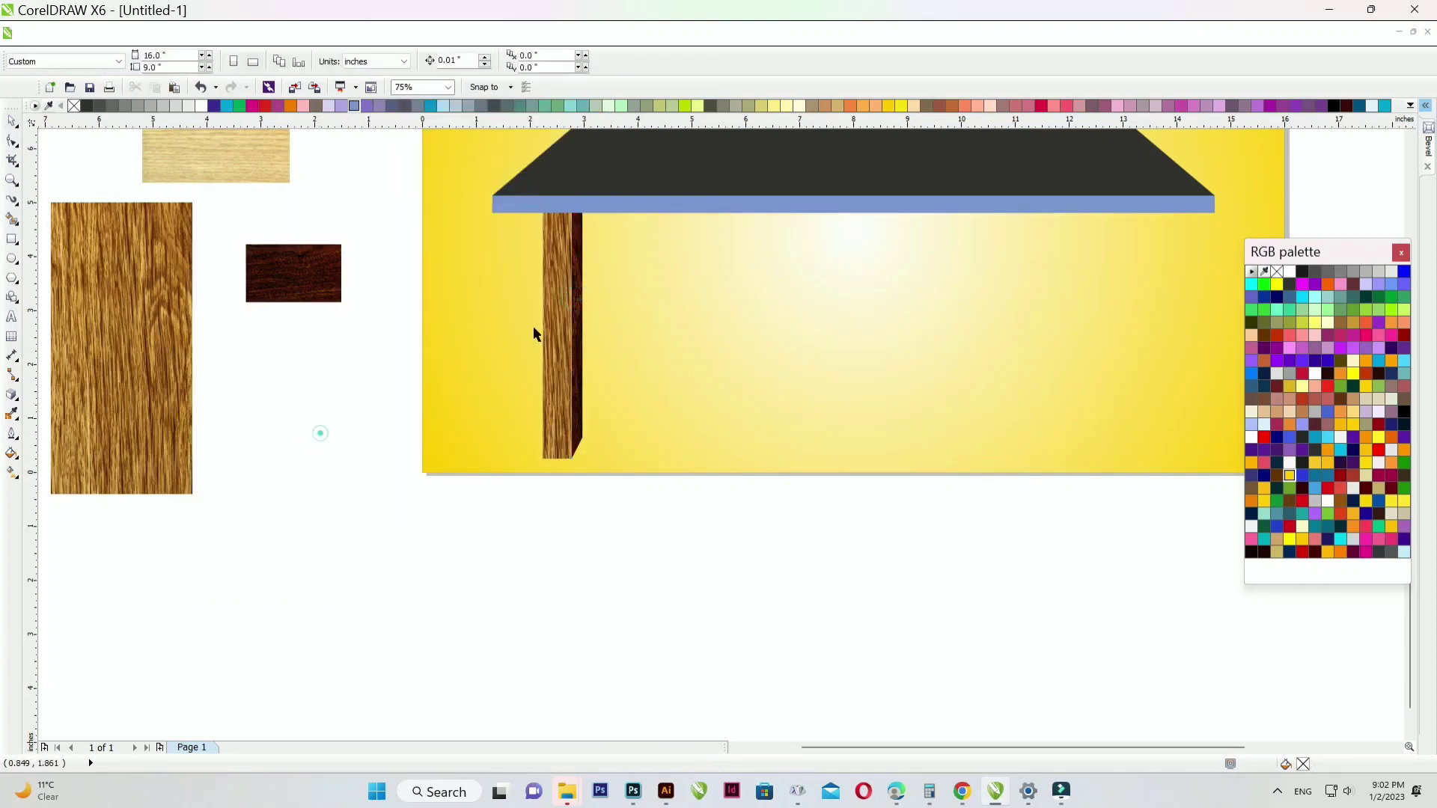
scroll(580, 218, "up", 3)
- Move the wood textures into place and enlarge the light wood texture to about 275%
scroll(413, 374, "down", 3)
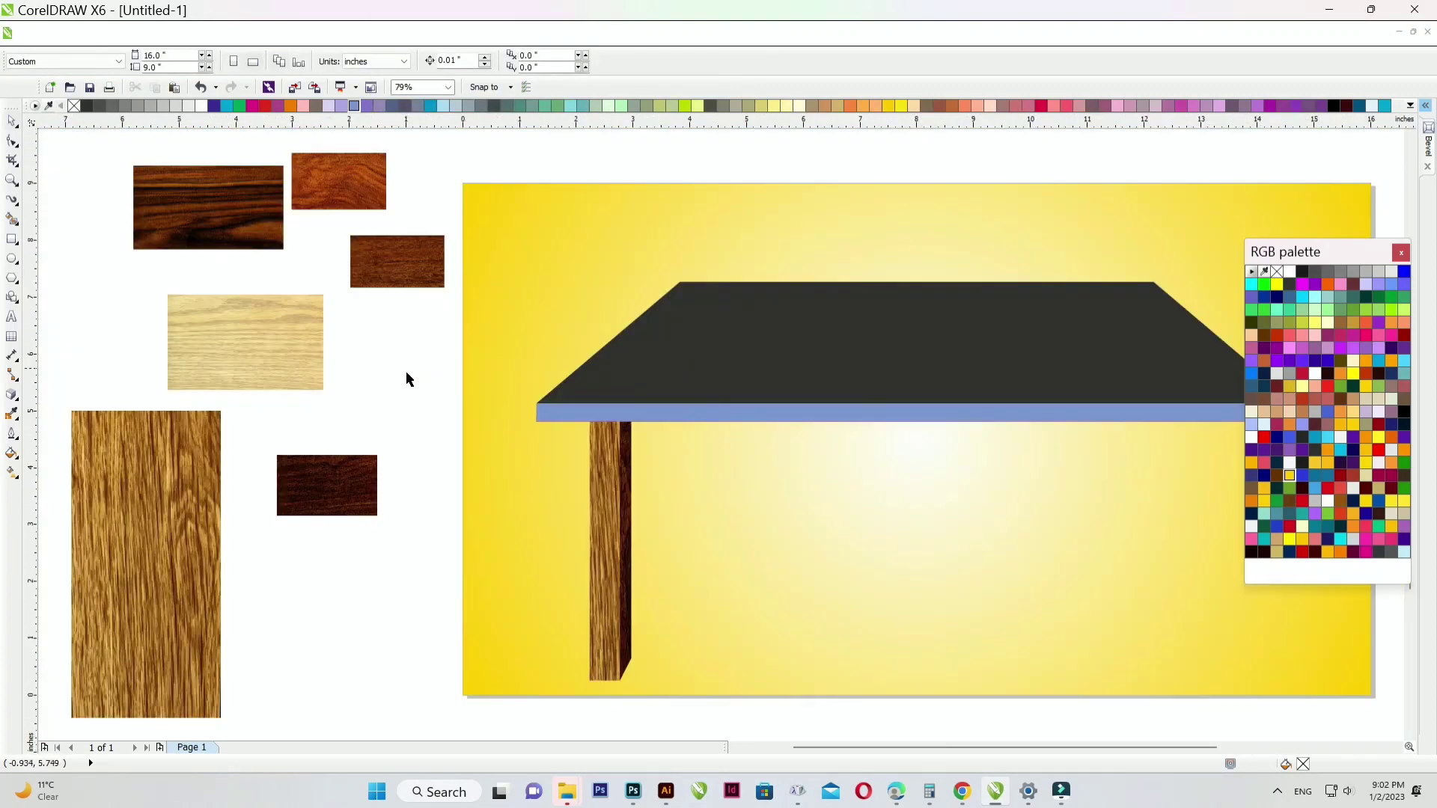
left_click_drag(173, 519, 353, 428)
left_click(213, 318)
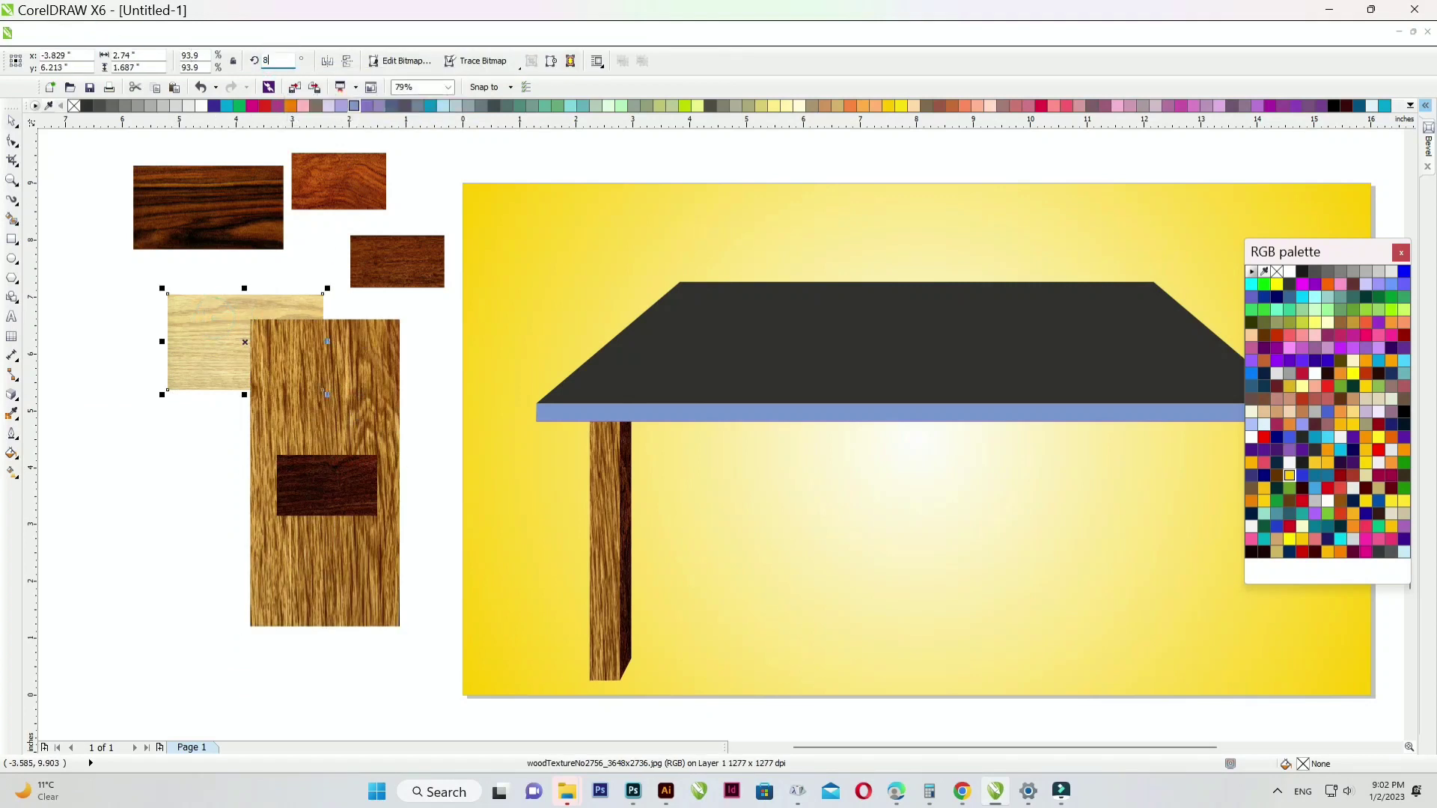
scroll(198, 322, "down", 4)
left_click_drag(196, 334, 371, 276)
scroll(374, 262, "up", 4)
left_click_drag(466, 329, 679, 411)
- PowerClip the light wood into the tabletop, shrink it to about 164%, and stretch it across the top
right_click(448, 330)
left_click(518, 16)
left_click(337, 559)
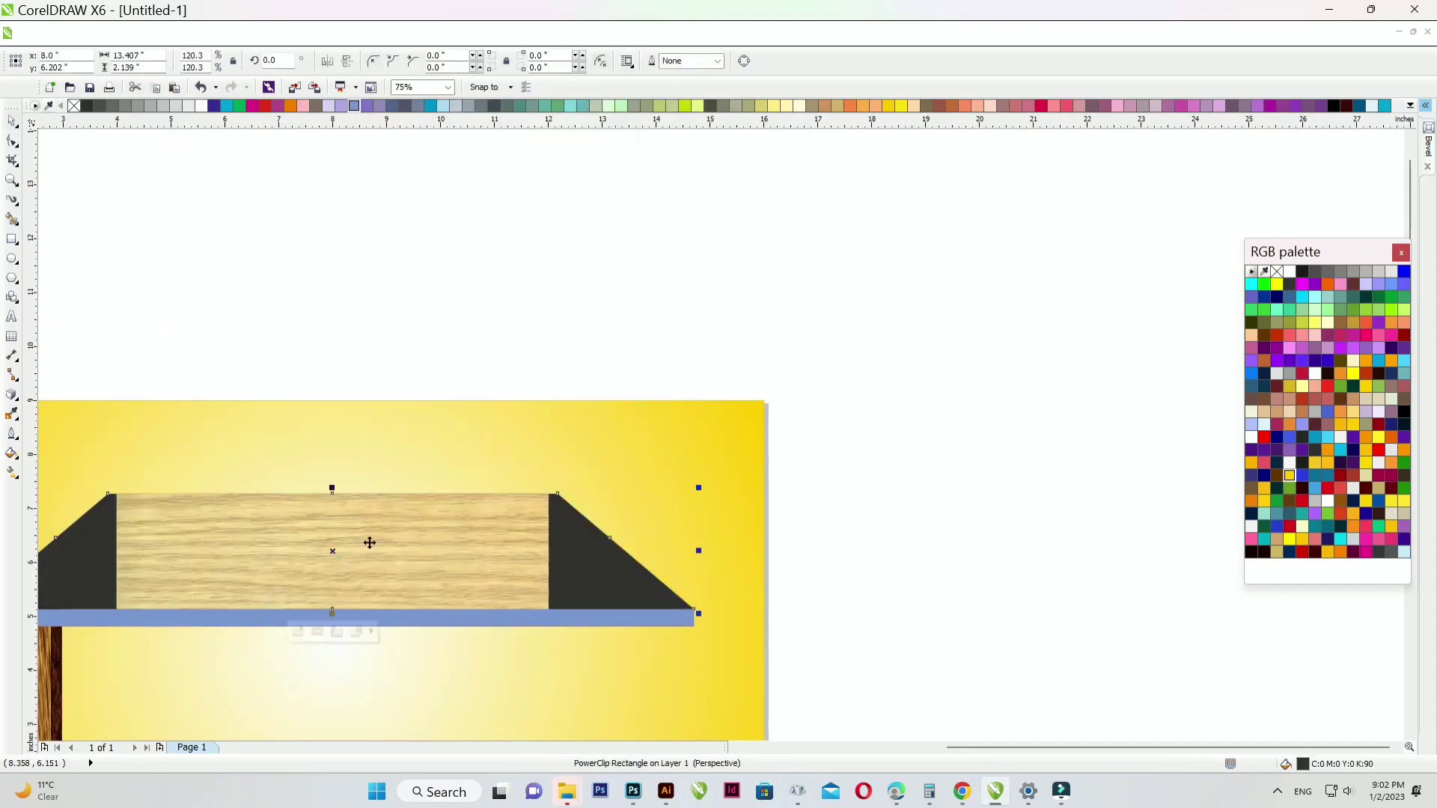
scroll(474, 447, "down", 1)
scroll(450, 499, "up", 1)
double_click(450, 499)
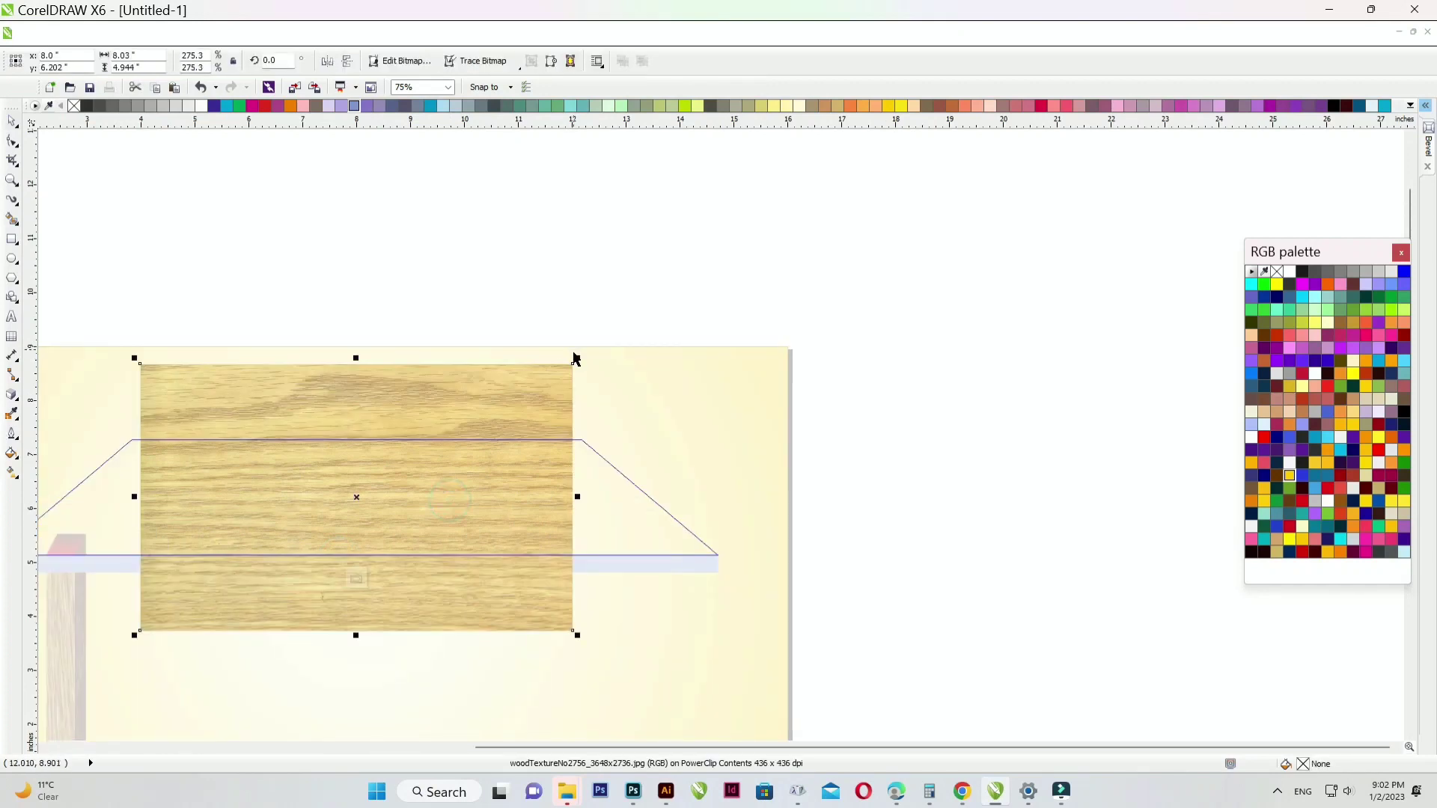
left_click_drag(577, 358, 491, 413)
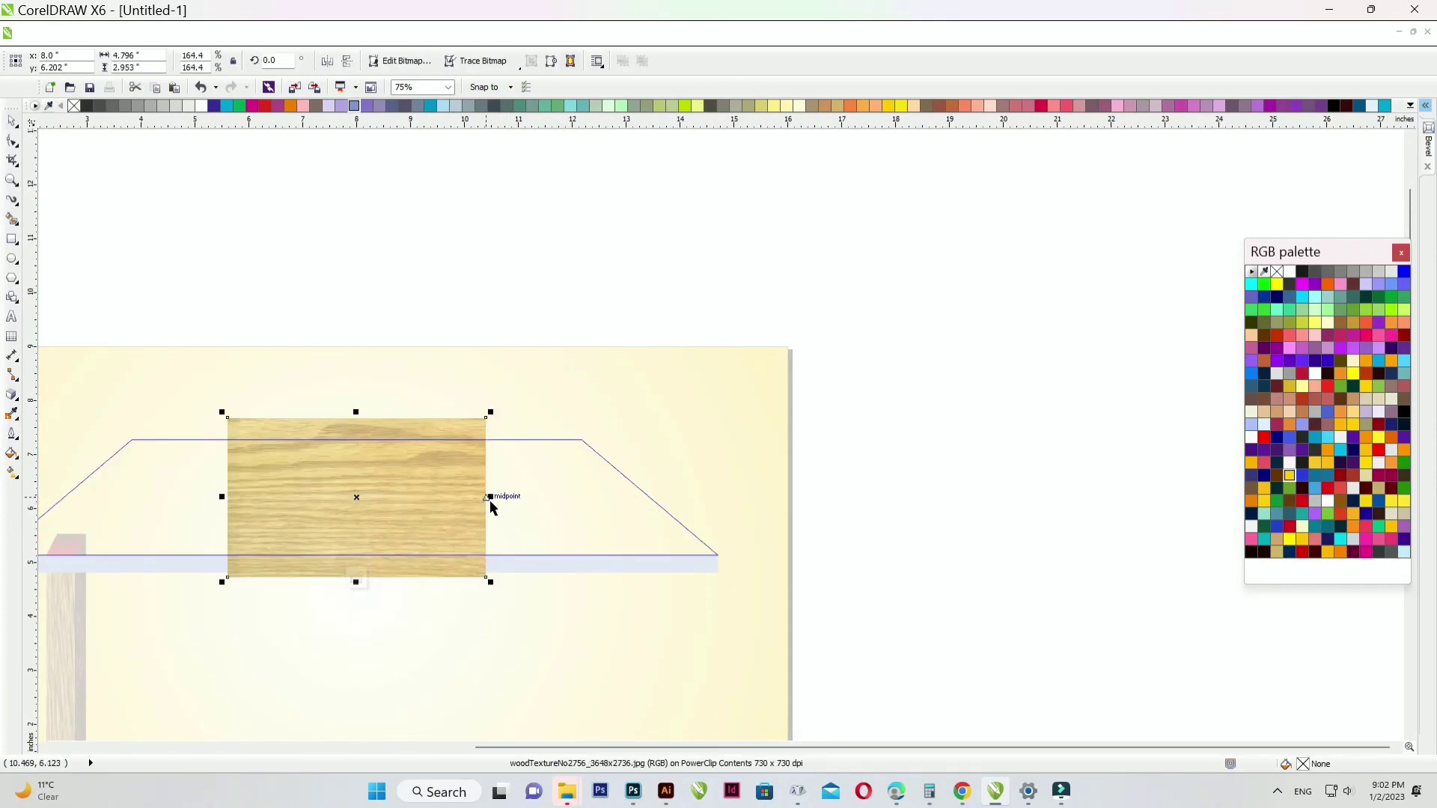
left_click_drag(490, 497, 738, 497)
left_click(929, 488)
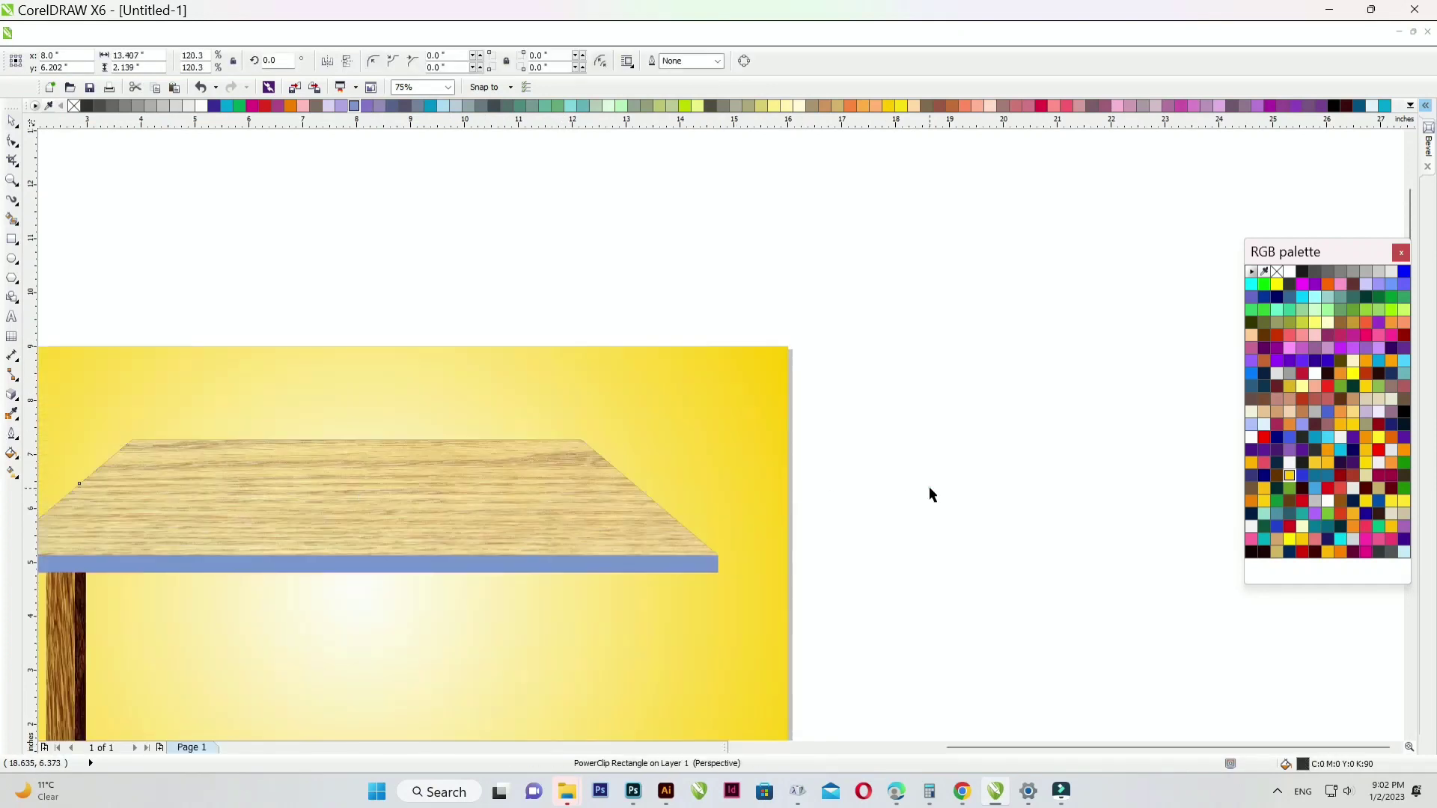
- Delete the light wood texture from inside the tabletop, leaving an empty frame
key("F4")
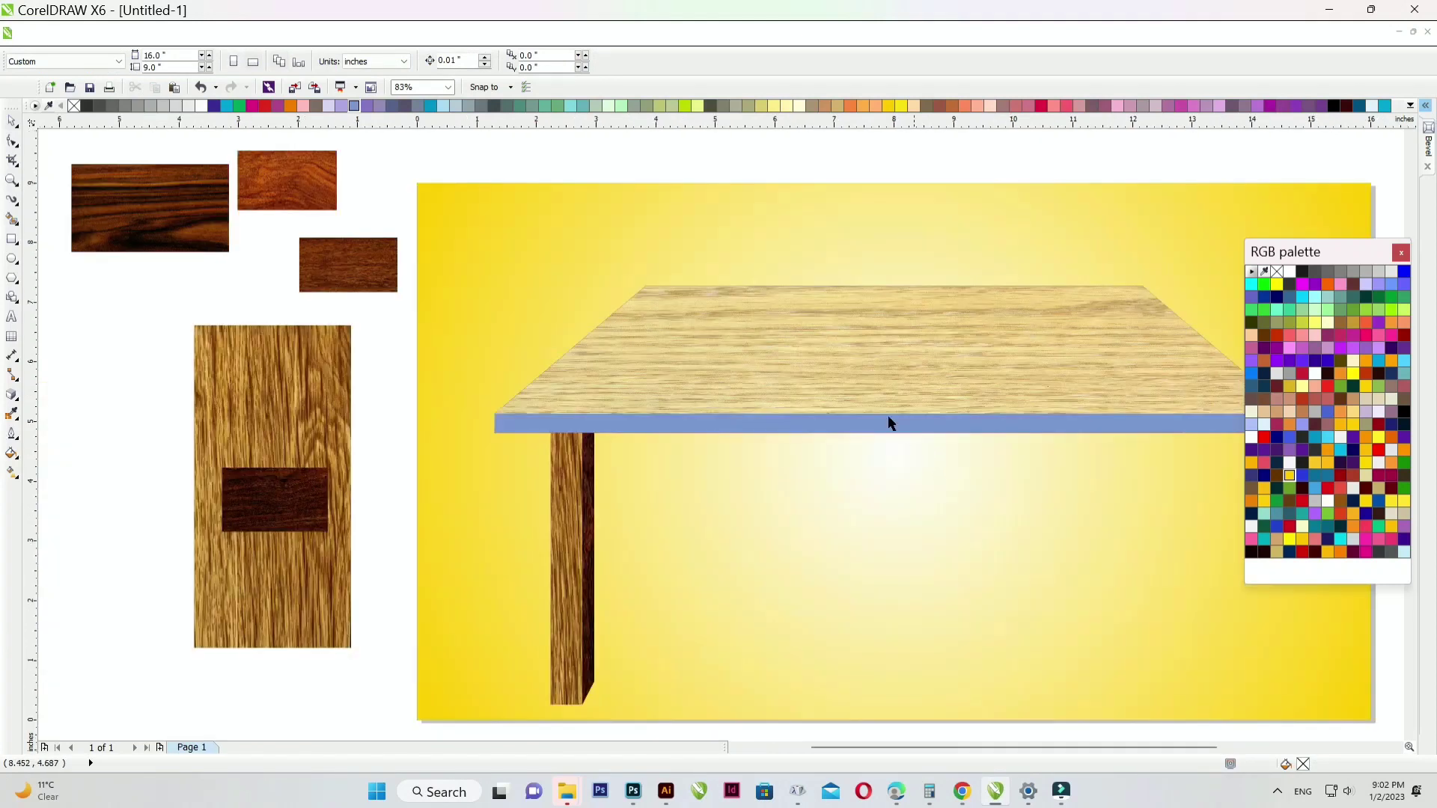
left_click(648, 344, "ctrl")
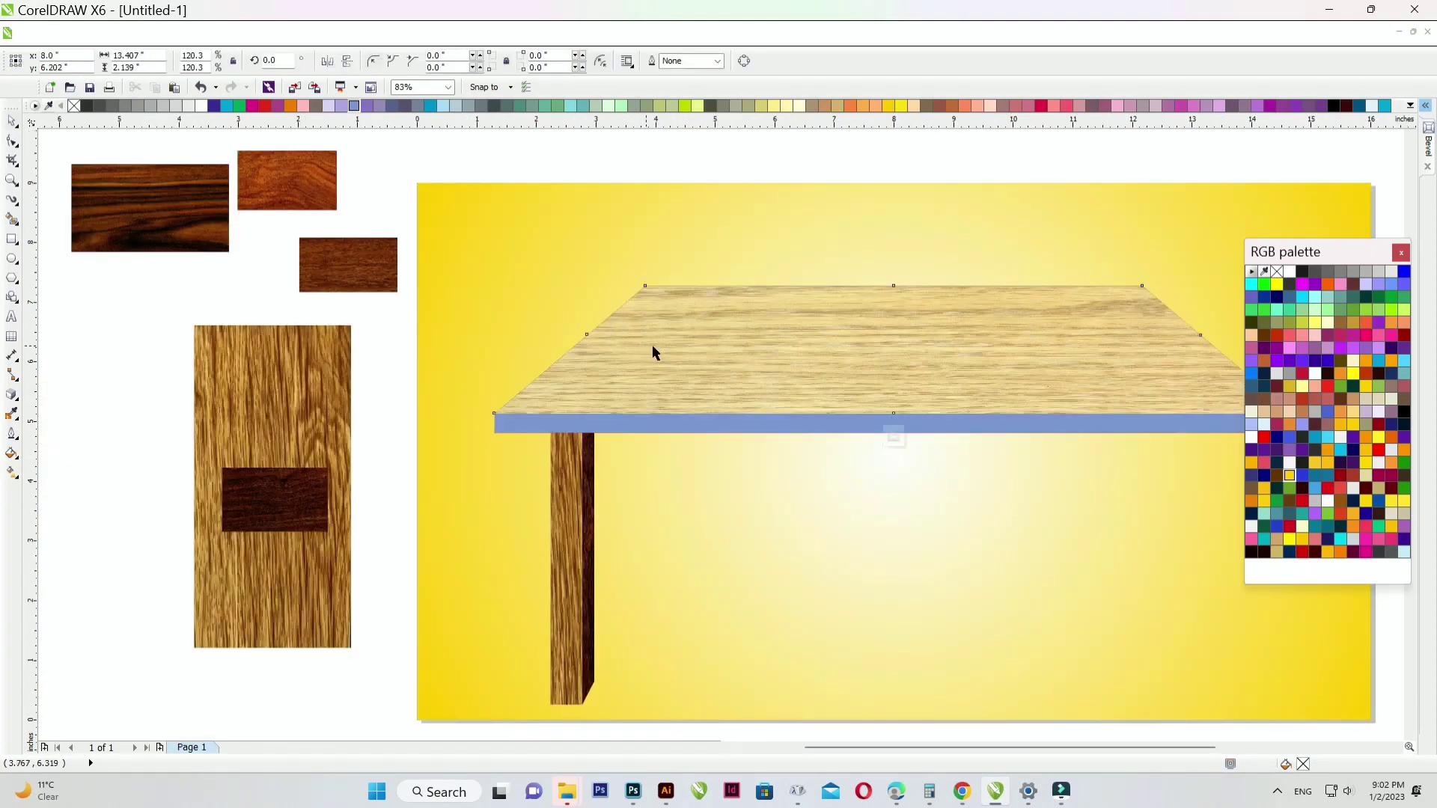
key("Delete")
left_click(156, 367, "ctrl")
left_click(155, 367)
- Place the reddish wood texture inside the tabletop and enlarge it to cover the whole top
left_click_drag(289, 178, 829, 369)
left_click(850, 368, "ctrl")
scroll(705, 380, "down", 1)
scroll(839, 380, "up", 1)
scroll(573, 385, "down", 1)
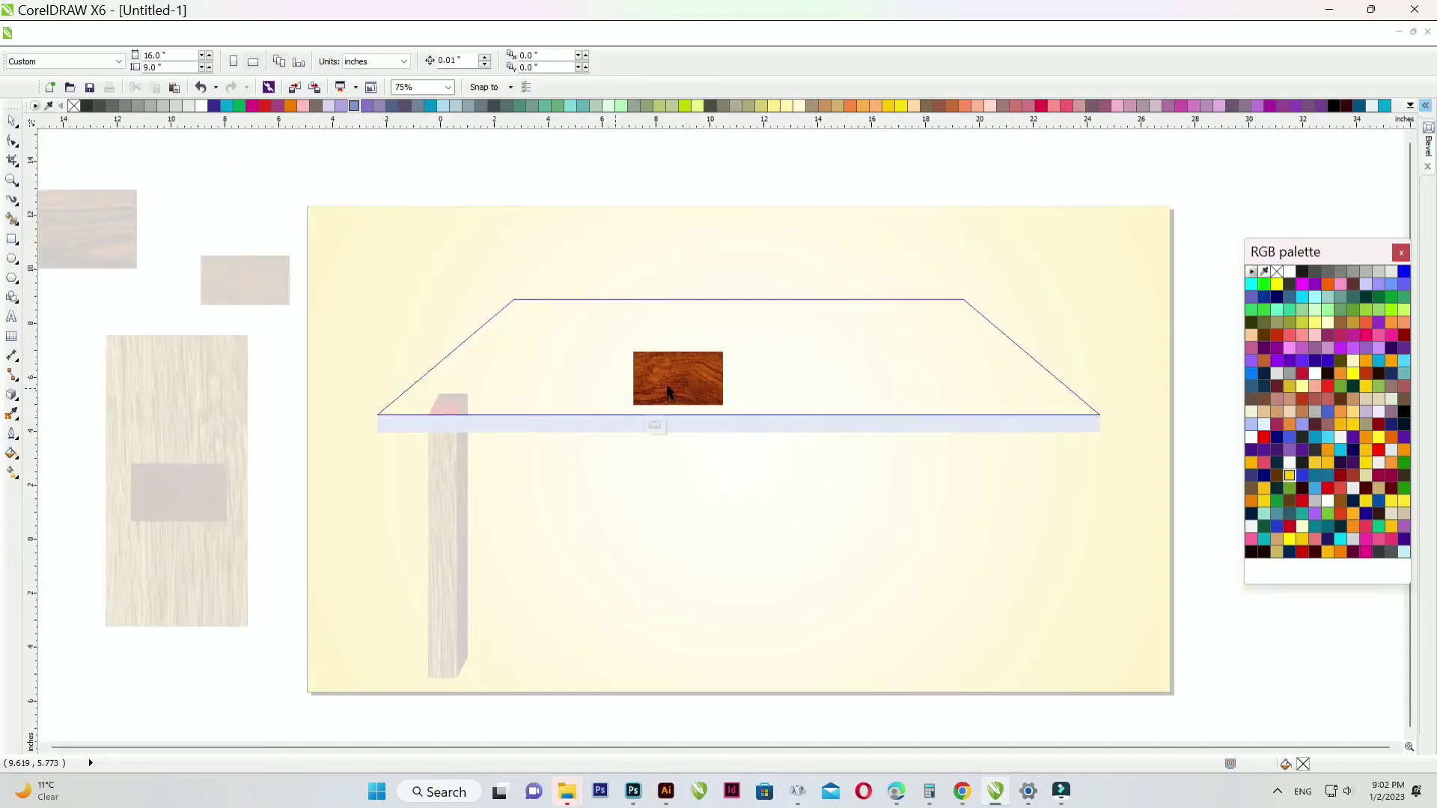
left_click(653, 380)
left_click_drag(650, 370, 847, 369)
left_click(651, 202, "ctrl")
left_click(651, 202)
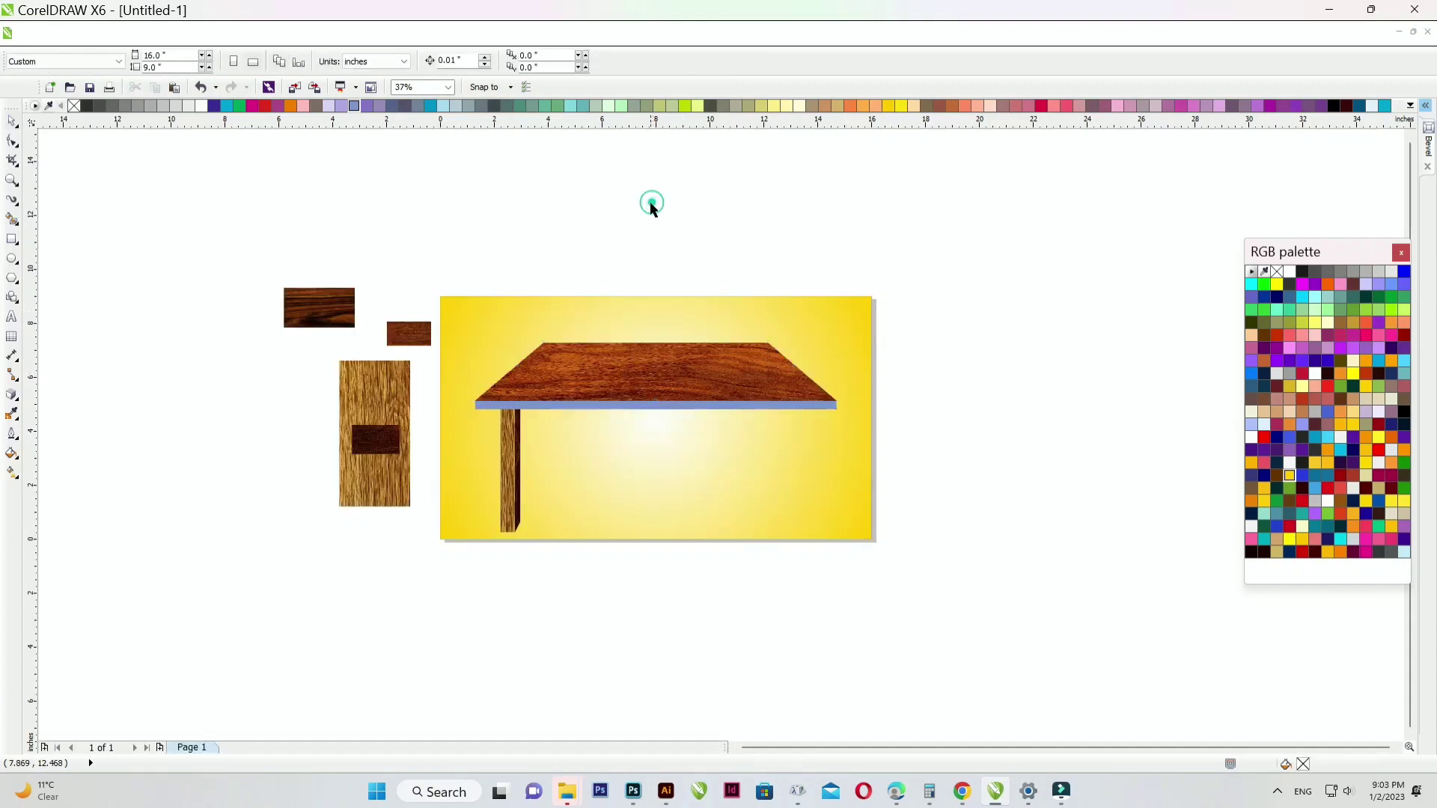
scroll(651, 206, "up", 2)
scroll(384, 375, "down", 2)
scroll(283, 342, "up", 2)
scroll(282, 342, "up", 1)
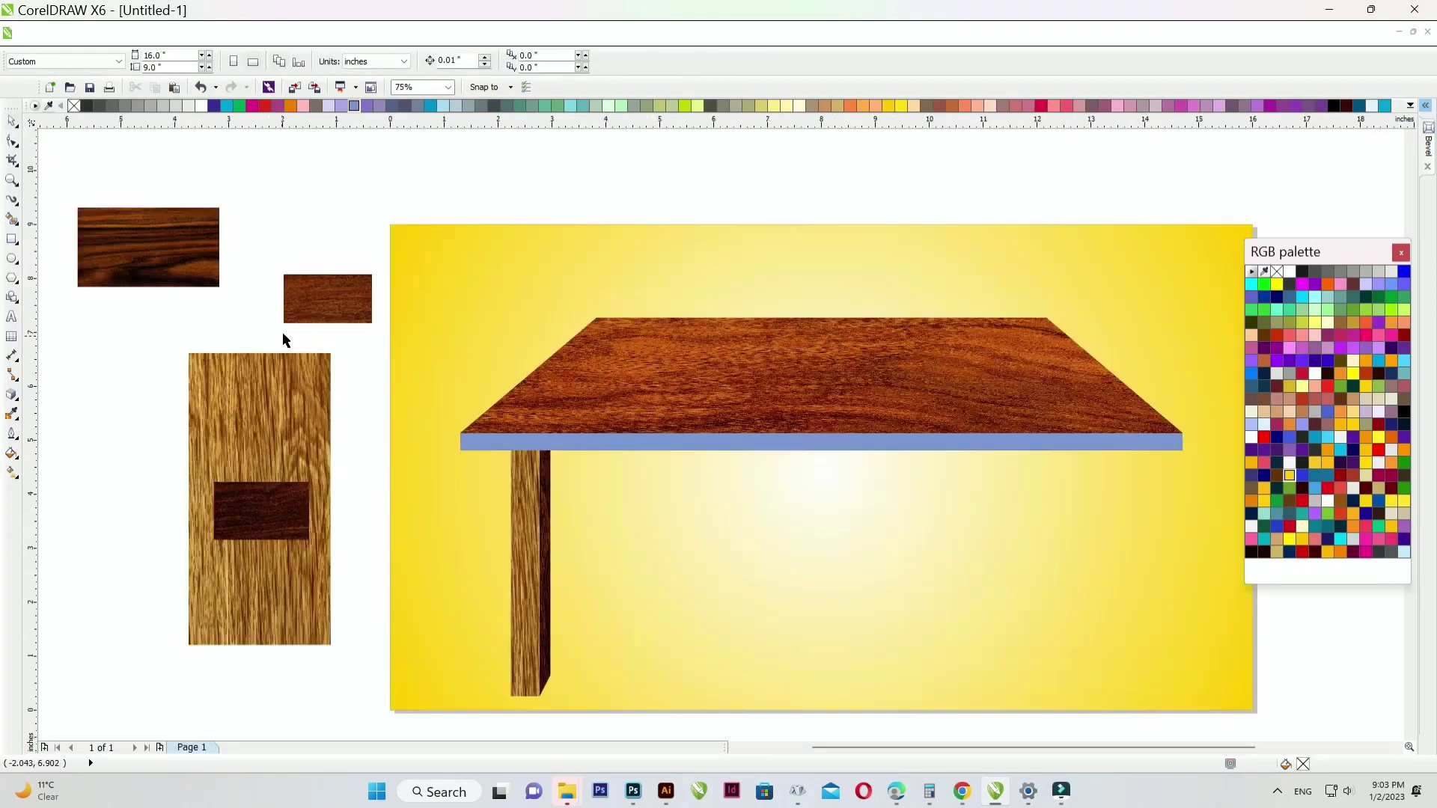
- Move the dark wood swatch beside the light wood and PowerClip it into the blue table edge
left_click_drag(292, 428, 227, 409)
left_click(288, 524)
left_click_drag(285, 524, 359, 454)
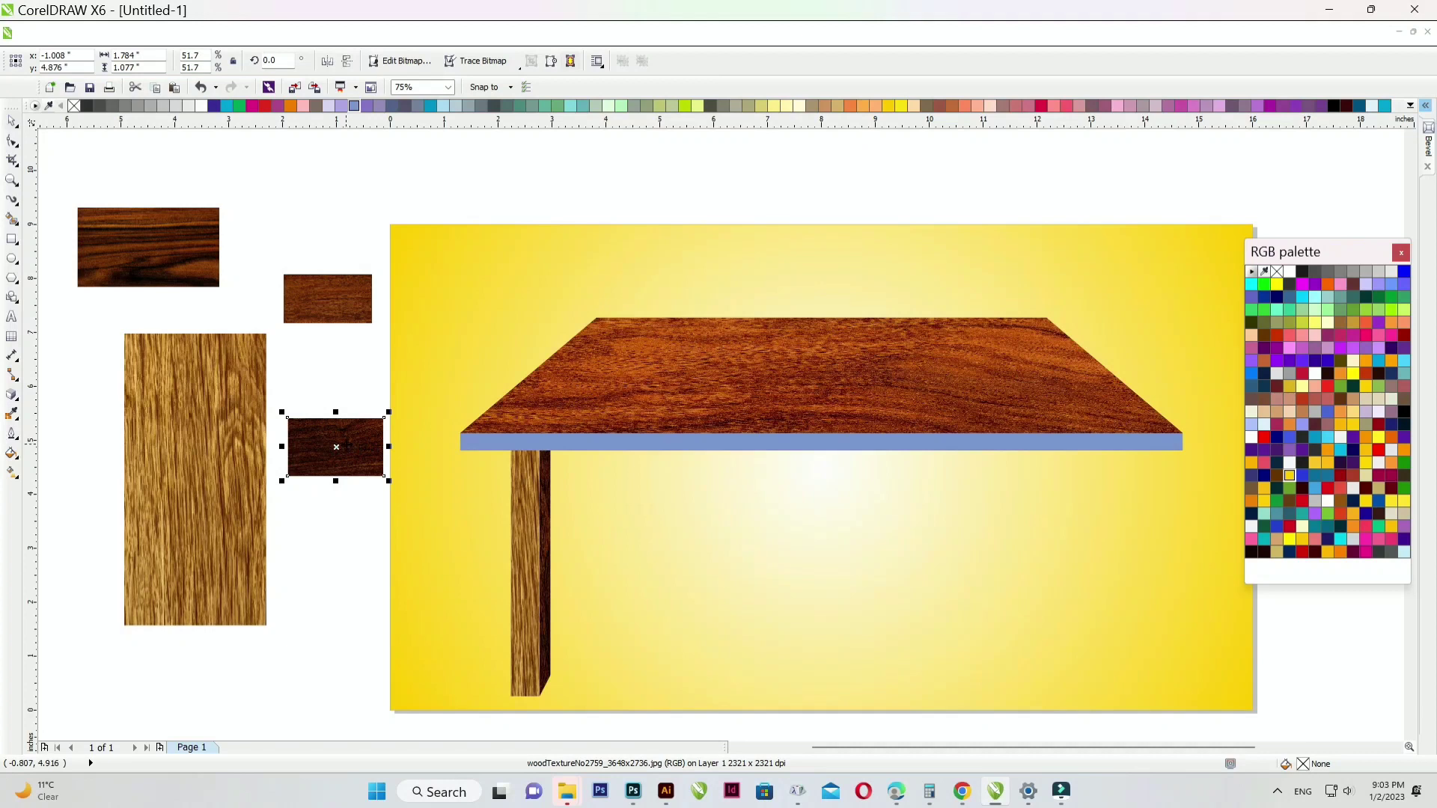
right_click(345, 440)
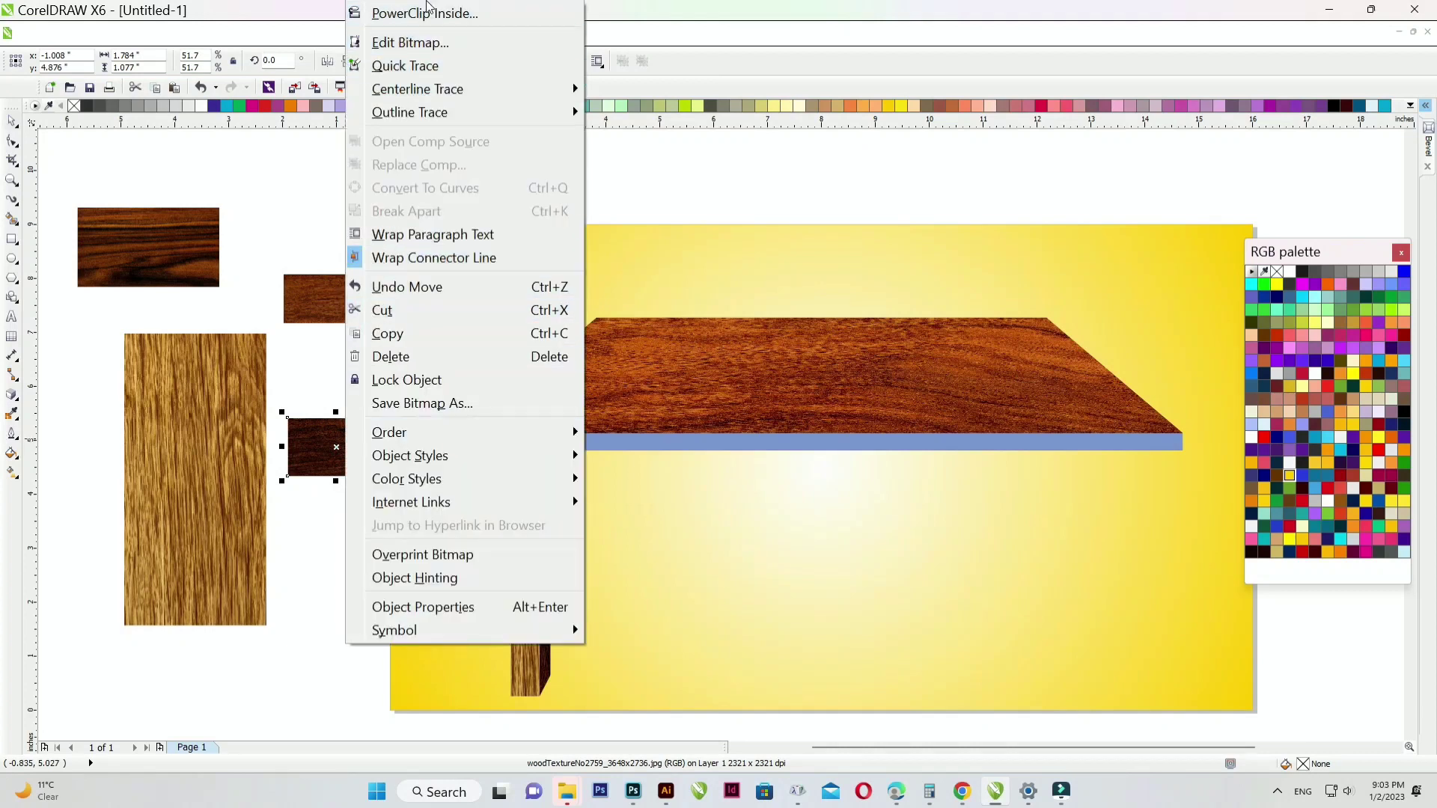
left_click(420, 27)
left_click(465, 442)
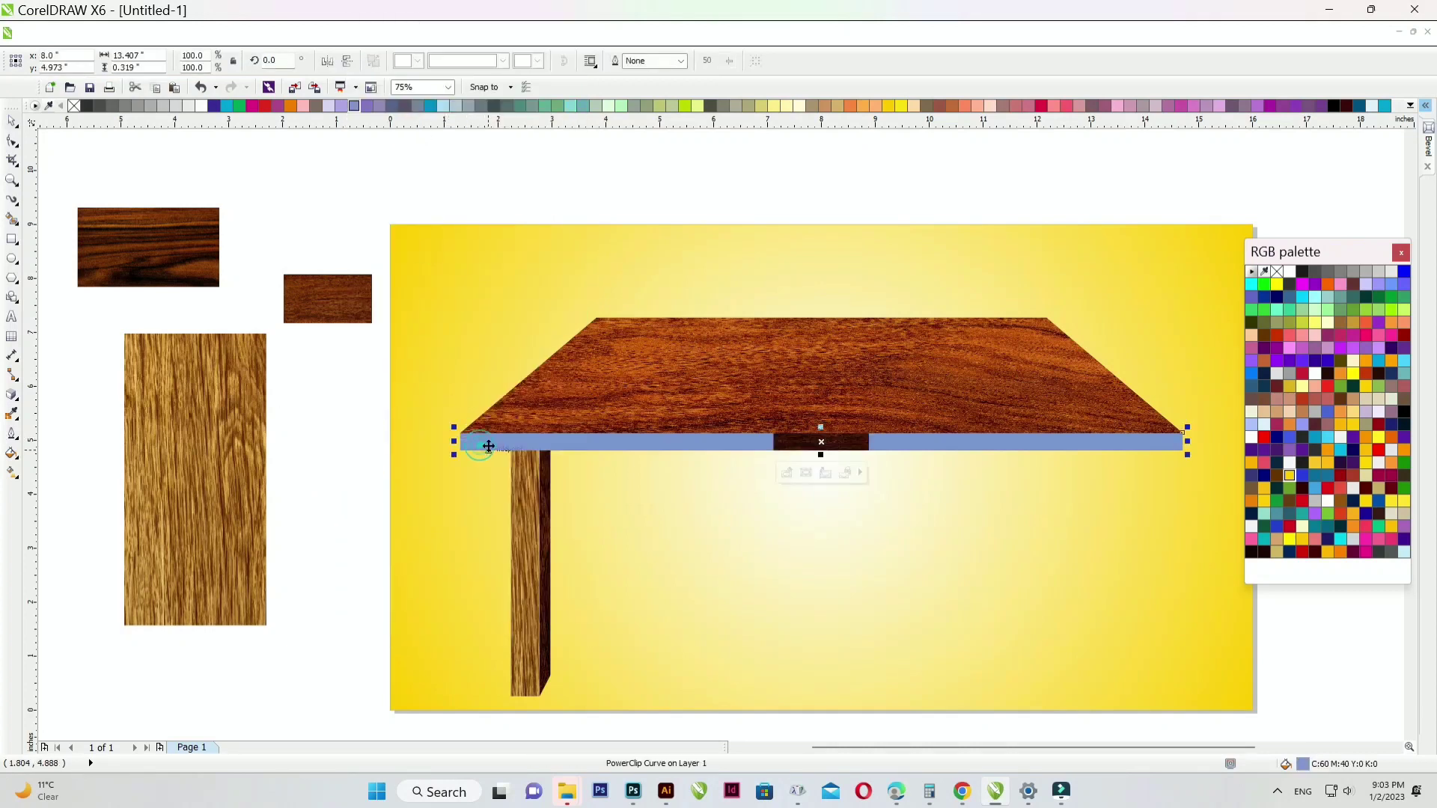
- Stretch the dark wood inside the edge along the table edge's full length
left_click(847, 449, "ctrl")
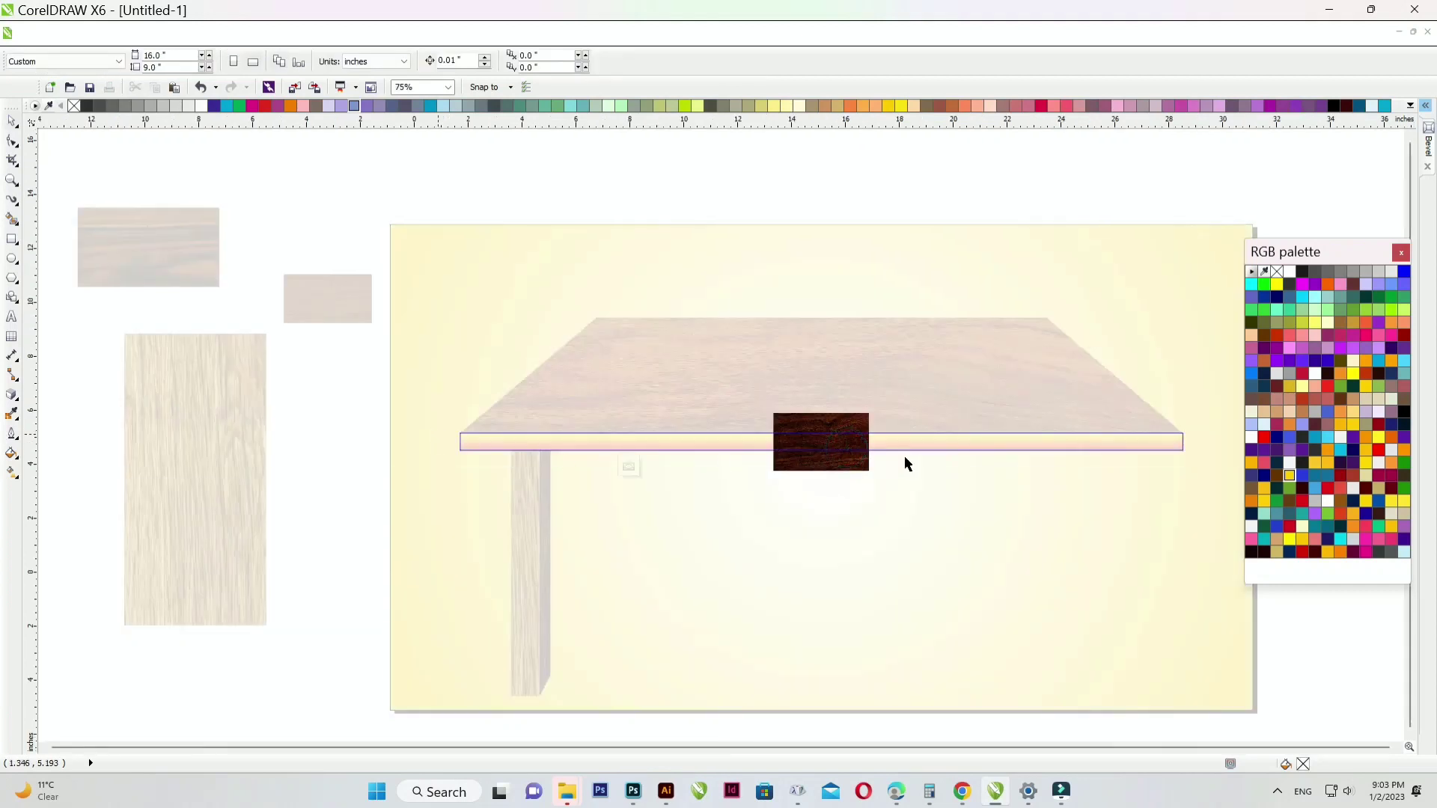
scroll(449, 438, "down", 1)
scroll(879, 441, "up", 1)
left_click(415, 432)
left_click_drag(426, 431, 770, 439)
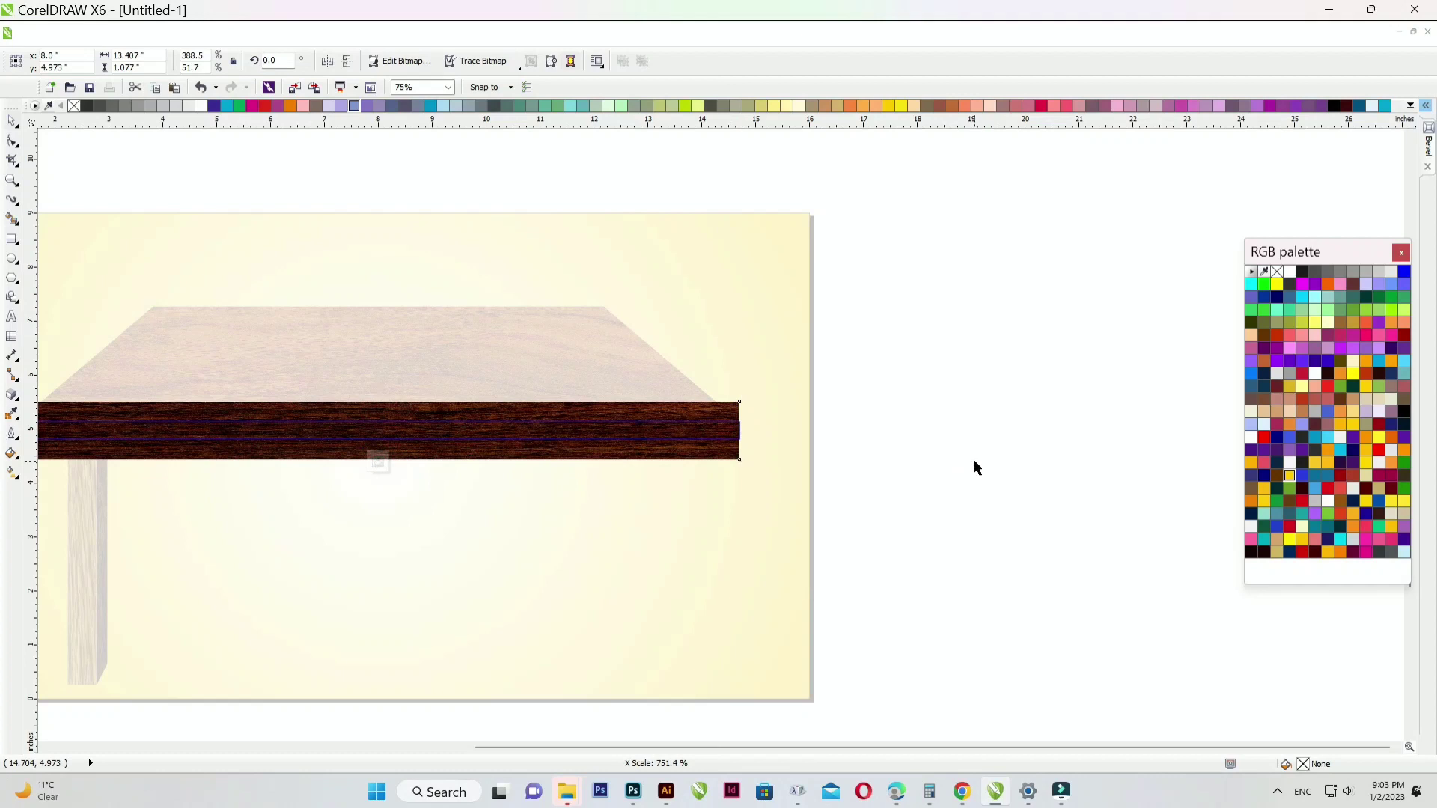
left_click(973, 459, "ctrl")
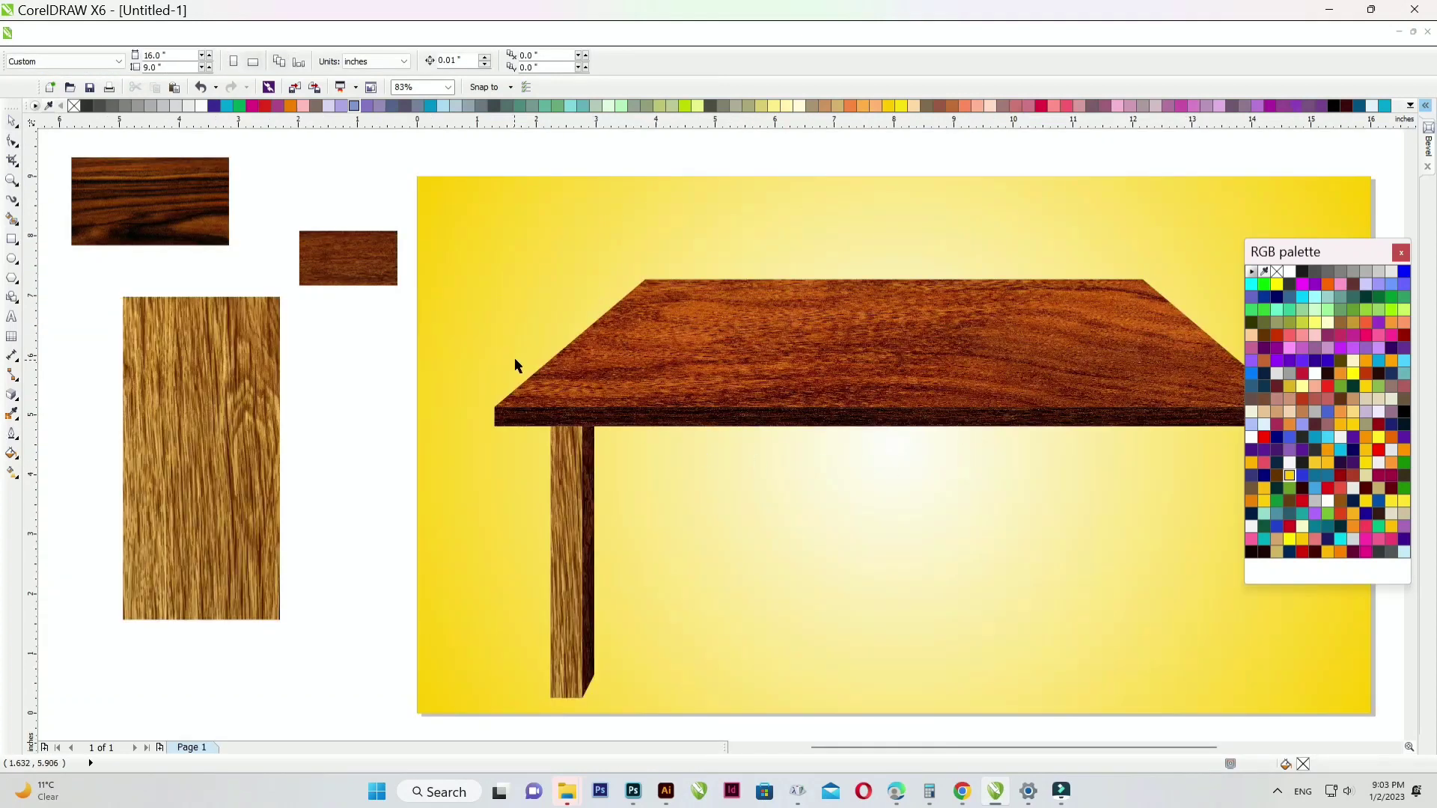
scroll(524, 374, "down", 1)
- Select the left leg and try copying it to the right end, undoing the misplaced copies
scroll(577, 428, "up", 1)
left_click_drag(452, 668, 577, 241)
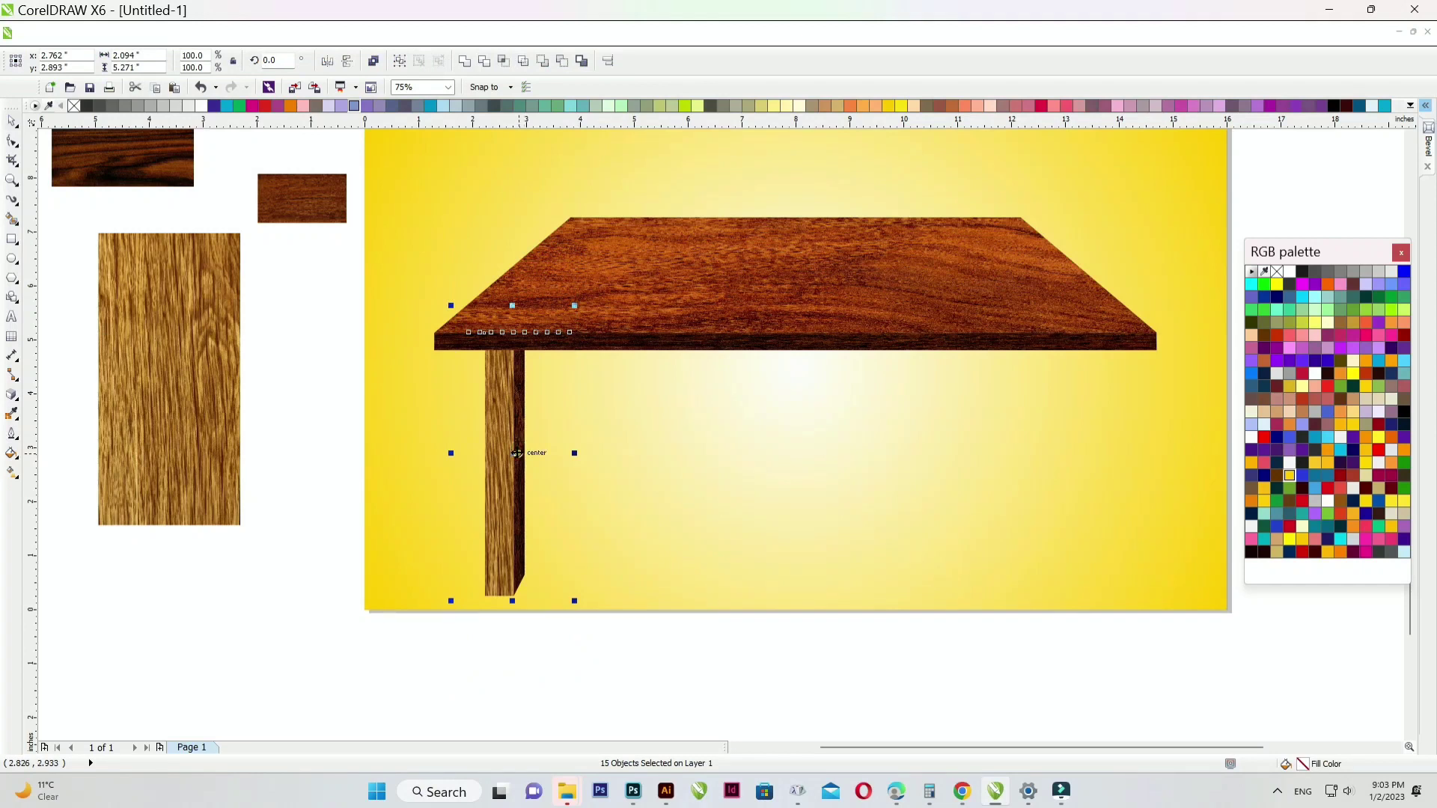
left_click_drag(548, 453, 1064, 426)
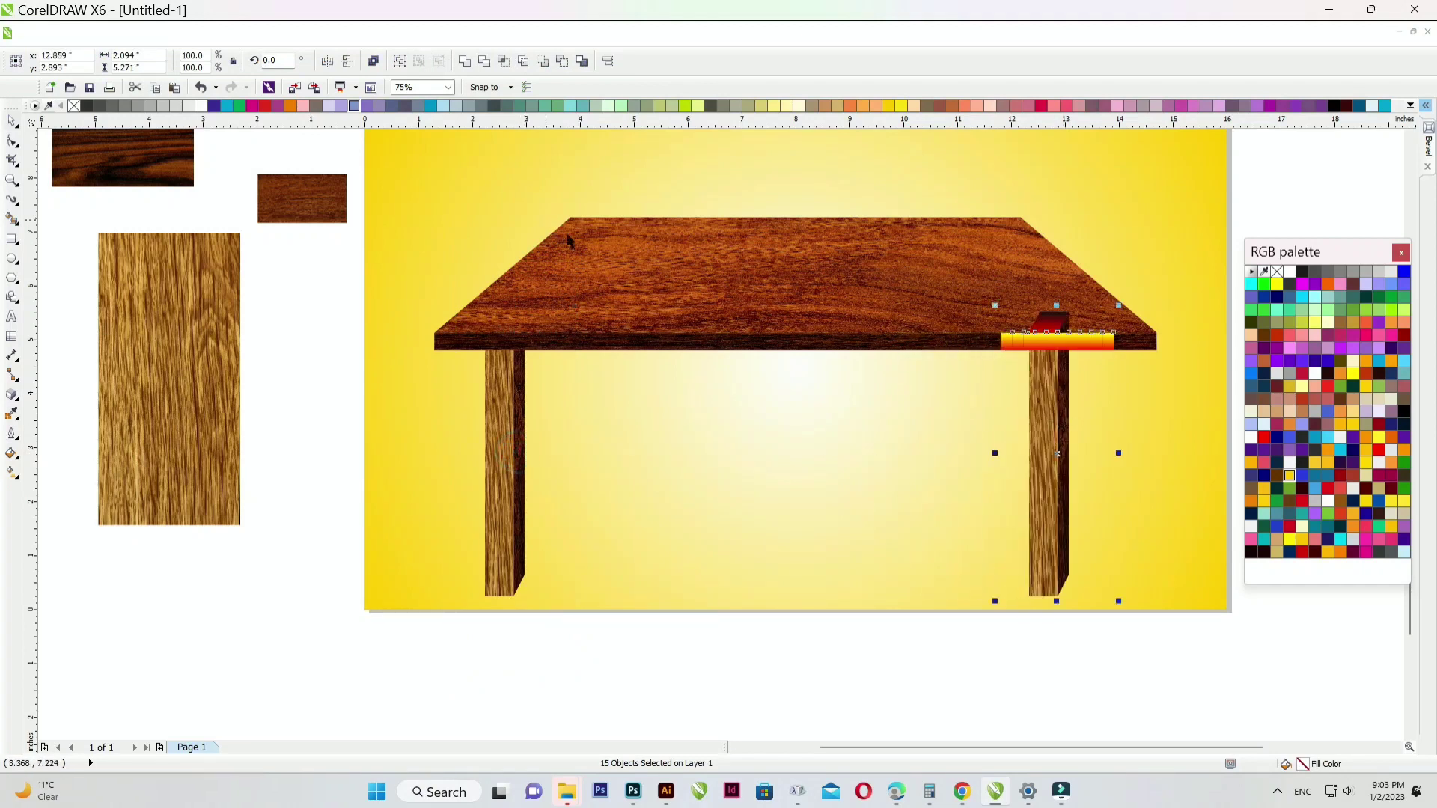
key("ctrl+z")
left_click(312, 302)
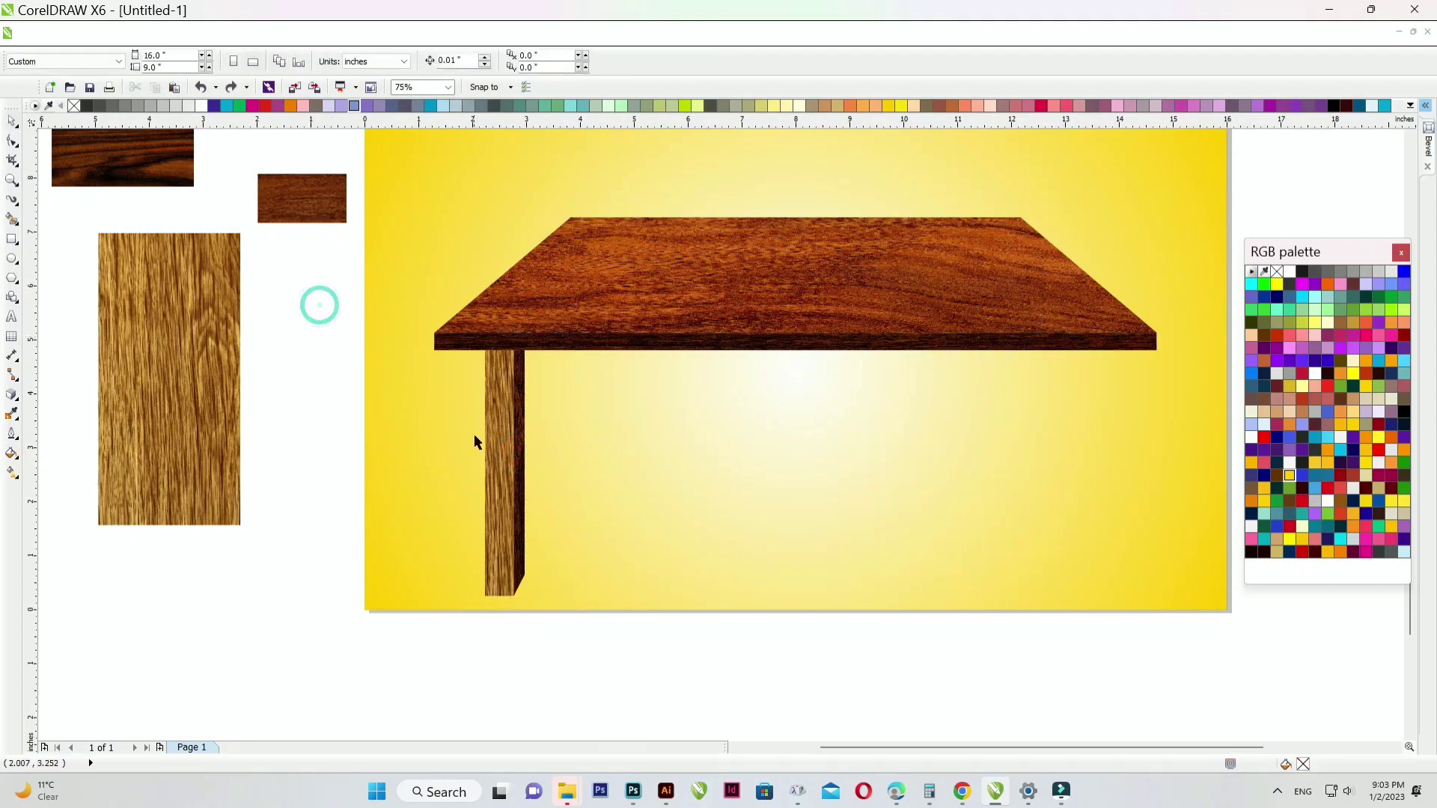
left_click_drag(494, 434, 1073, 435)
key("ctrl+z")
- Drop a horizontally mirrored copy of the leg under the tabletop's right end
left_click_drag(434, 677, 1205, 376)
left_click_drag(452, 653, 558, 334)
left_click_drag(512, 409, 1063, 399)
left_click(328, 61)
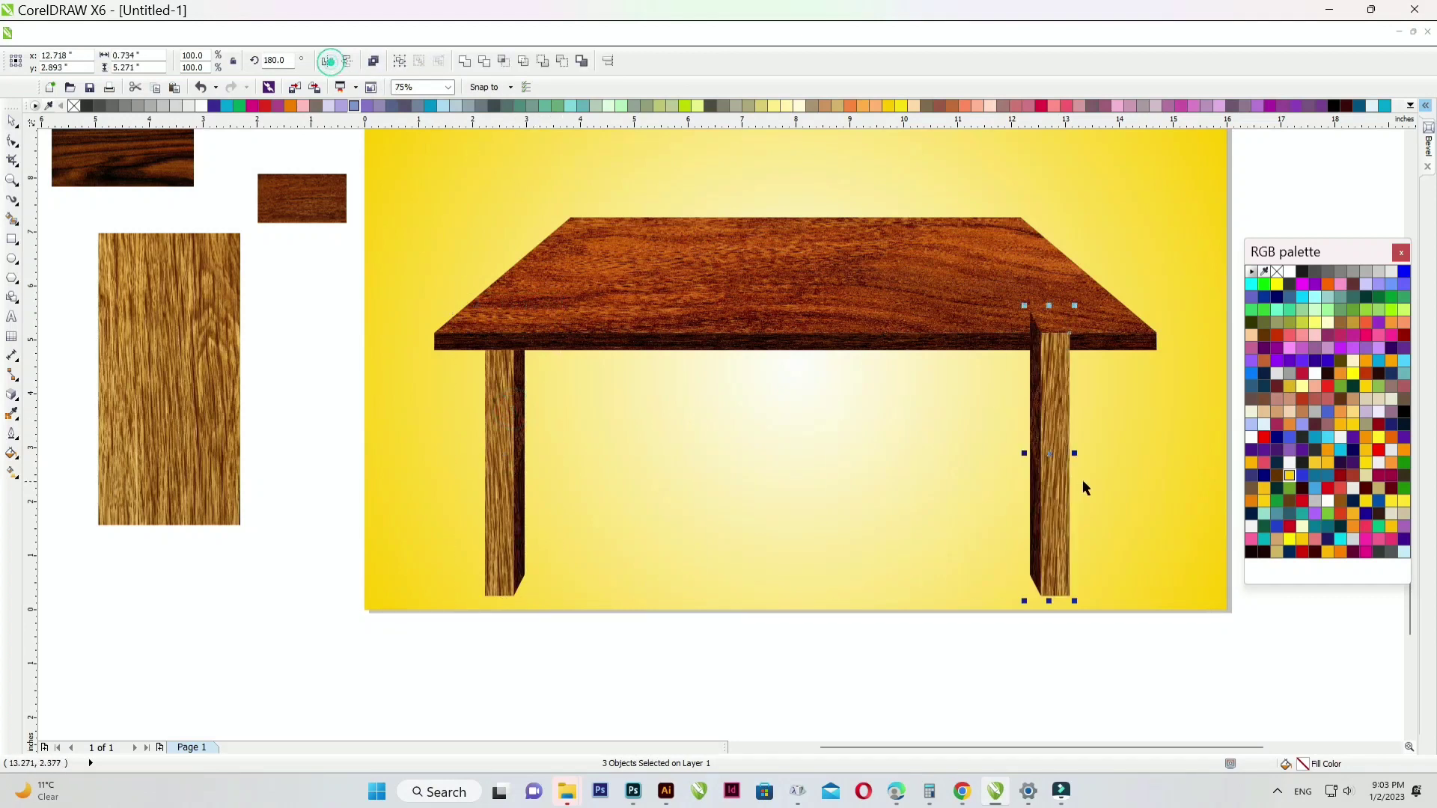
scroll(1082, 413, "up", 1)
left_click_drag(1026, 401, 1112, 402)
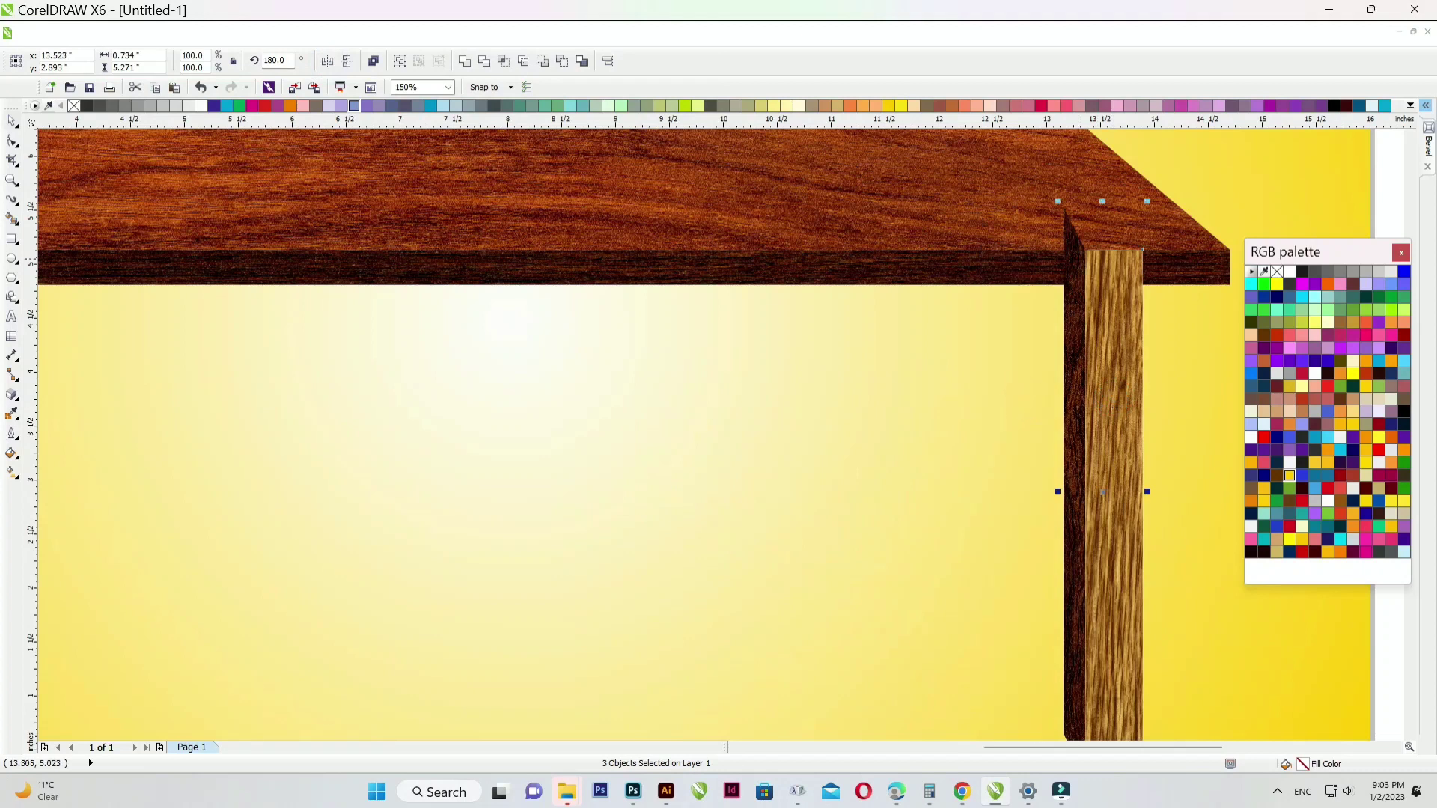
- Group the leg pieces and centre them with the tabletop
key("F4")
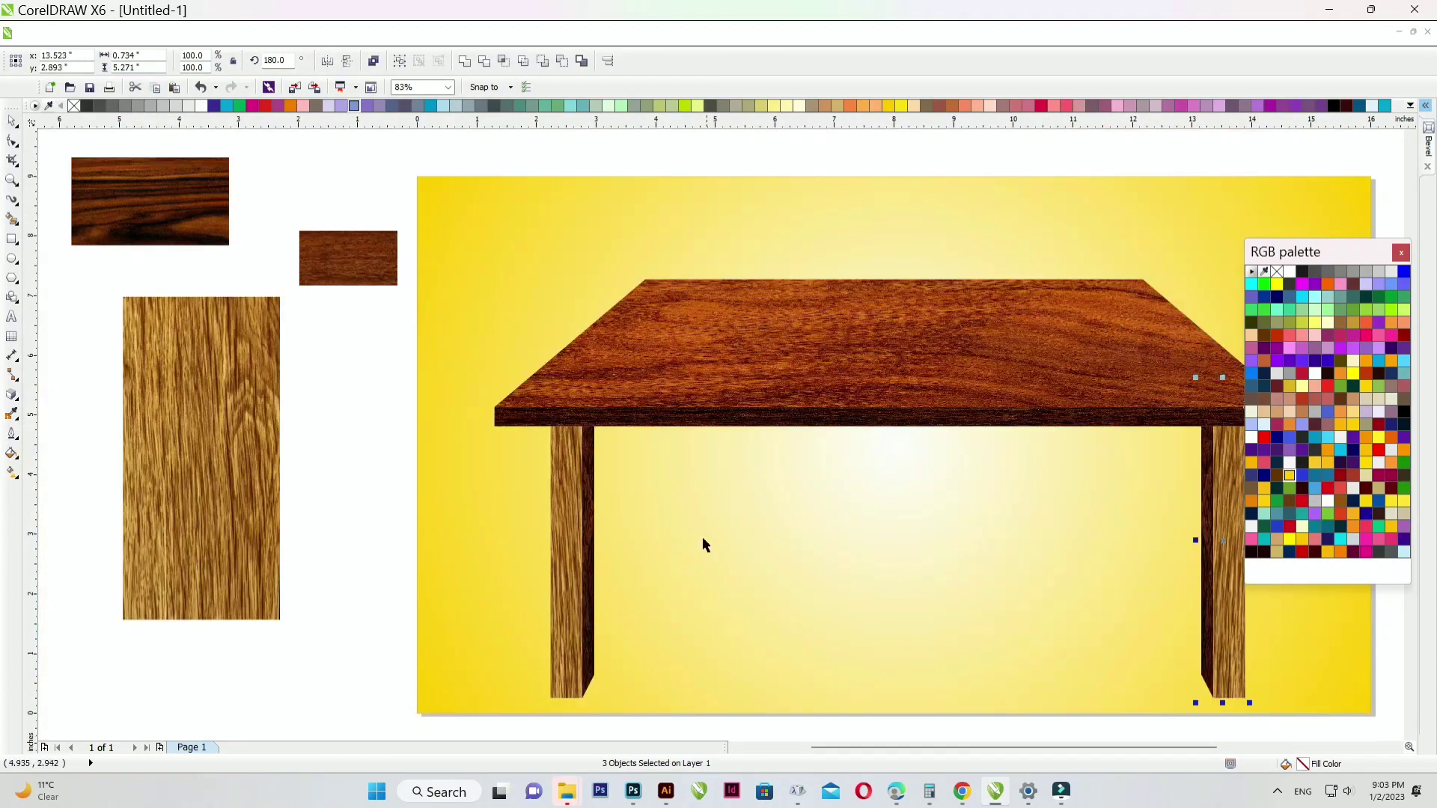
key("ctrl+g")
left_click(733, 338, "shift")
key("c")
scroll(623, 366, "down", 1)
left_click(643, 623)
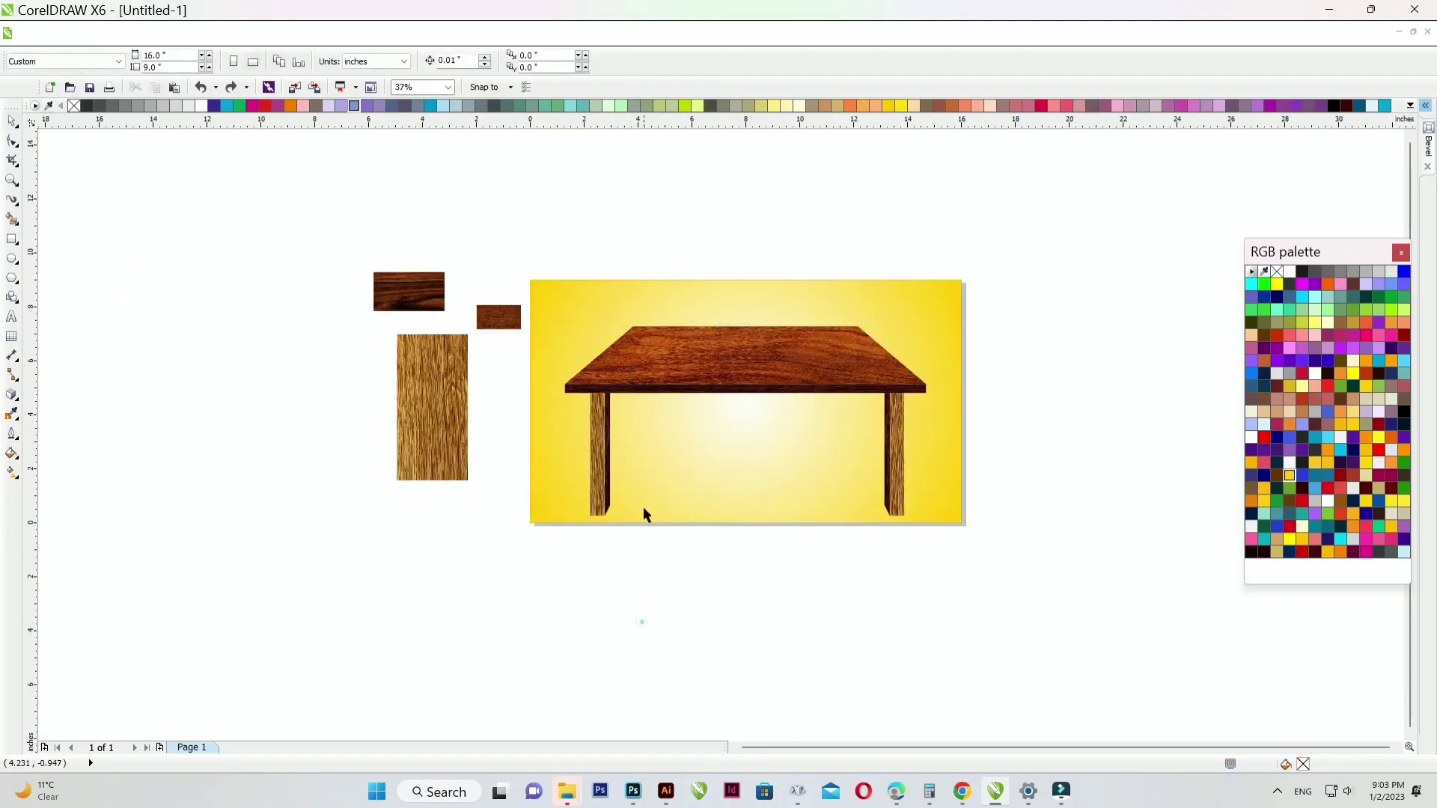
scroll(644, 494, "up", 1)
left_click_drag(488, 622, 1183, 234)
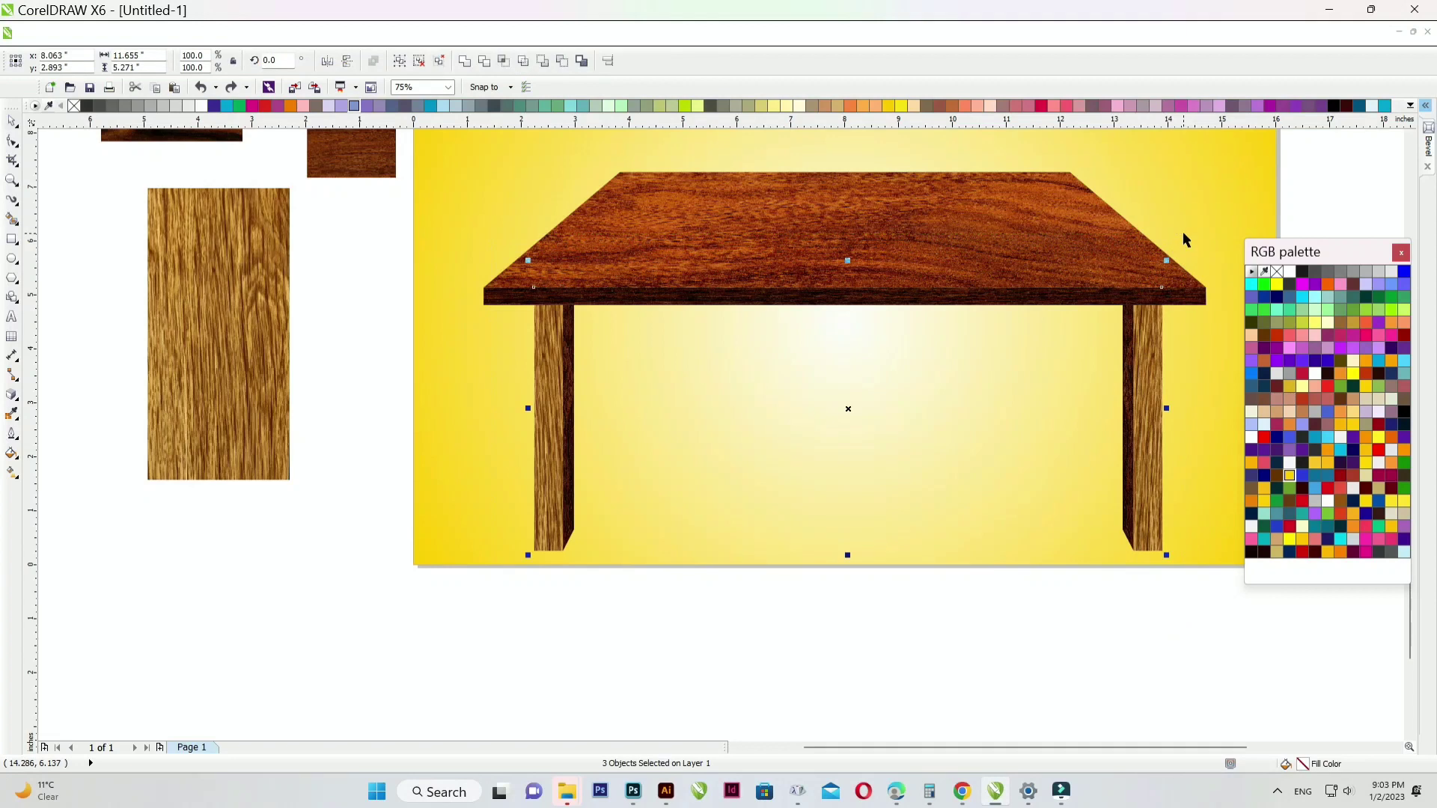
scroll(1044, 222, "down", 1)
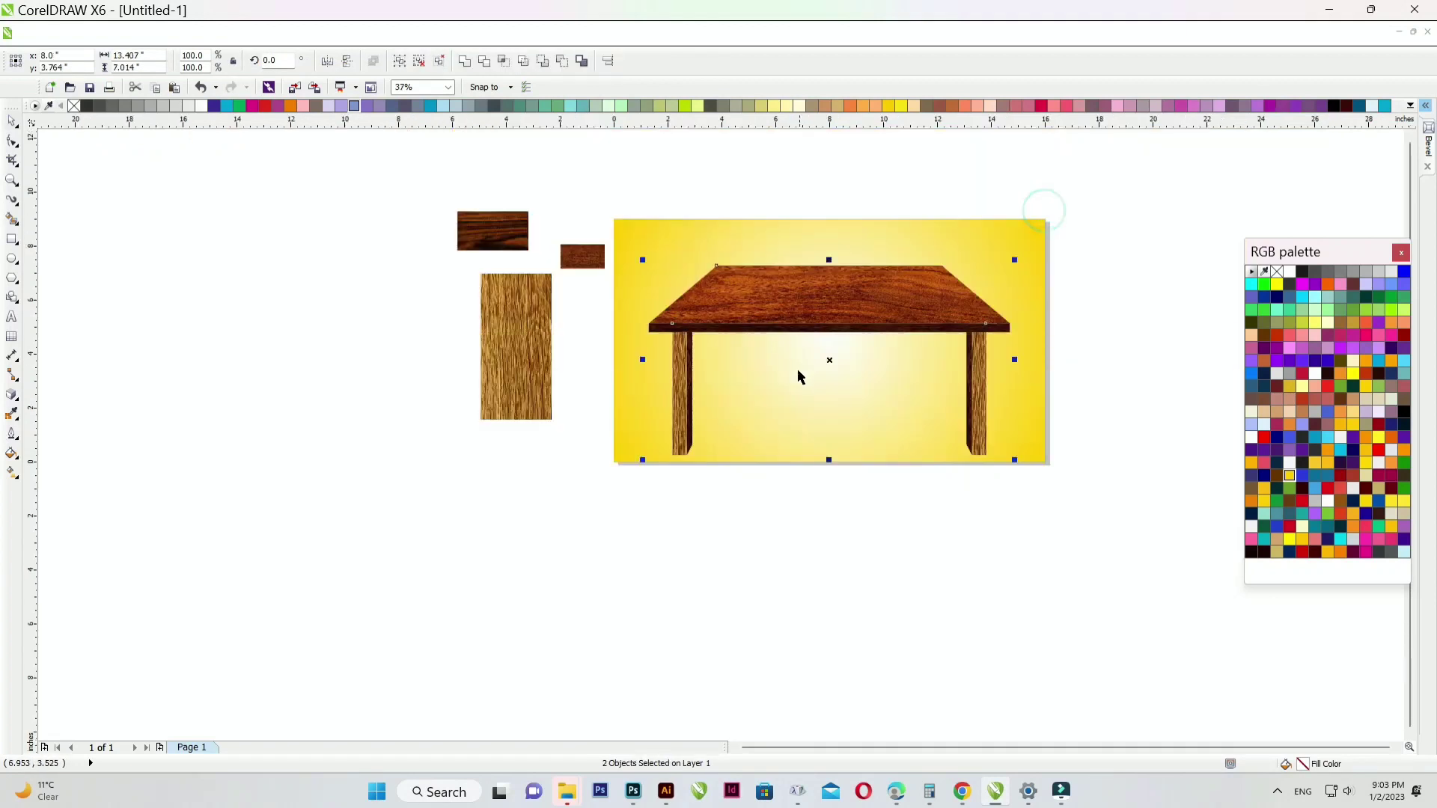
left_click(751, 581)
left_click(976, 368)
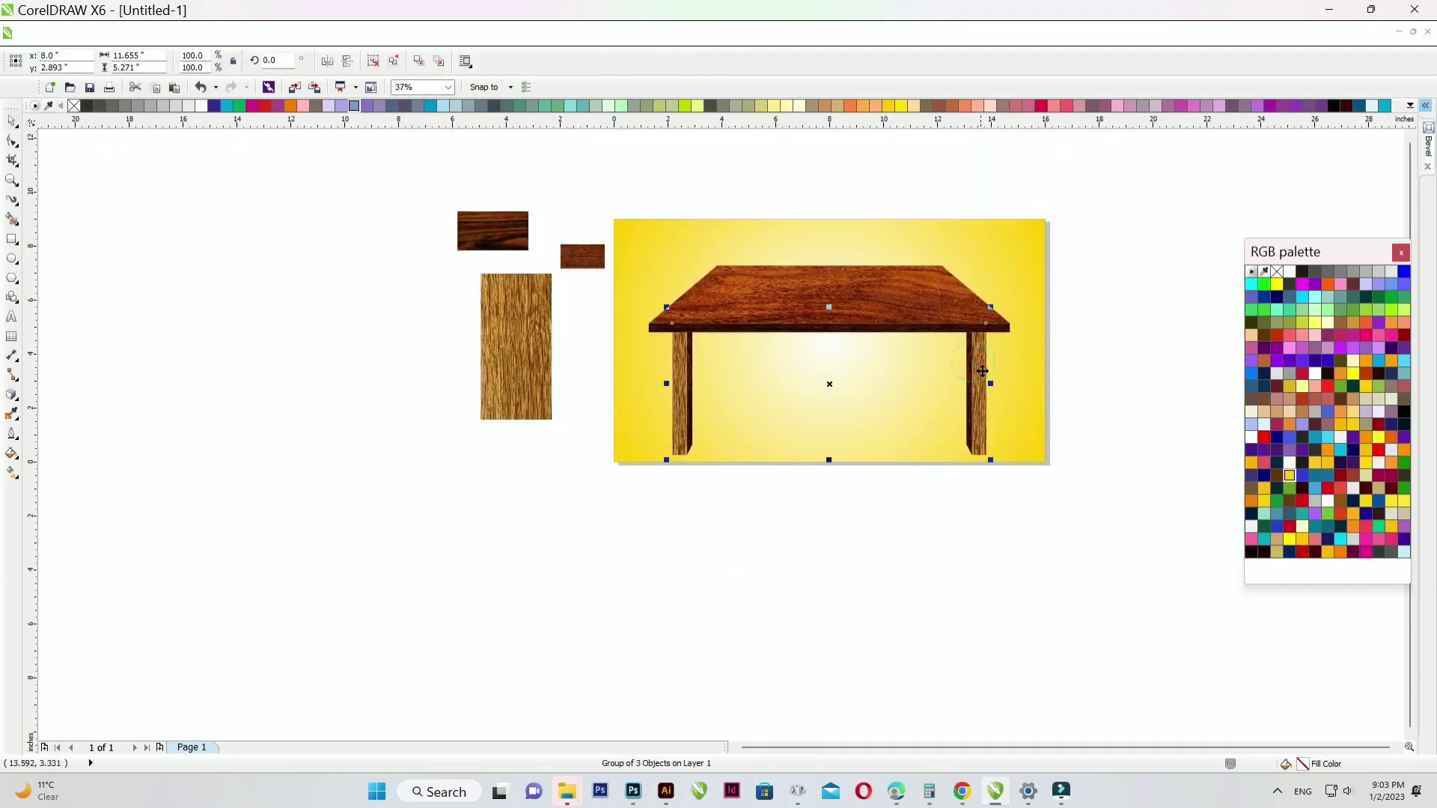
scroll(1001, 330, "up", 1)
left_click_drag(981, 304, 932, 324)
left_click_drag(915, 422, 915, 336)
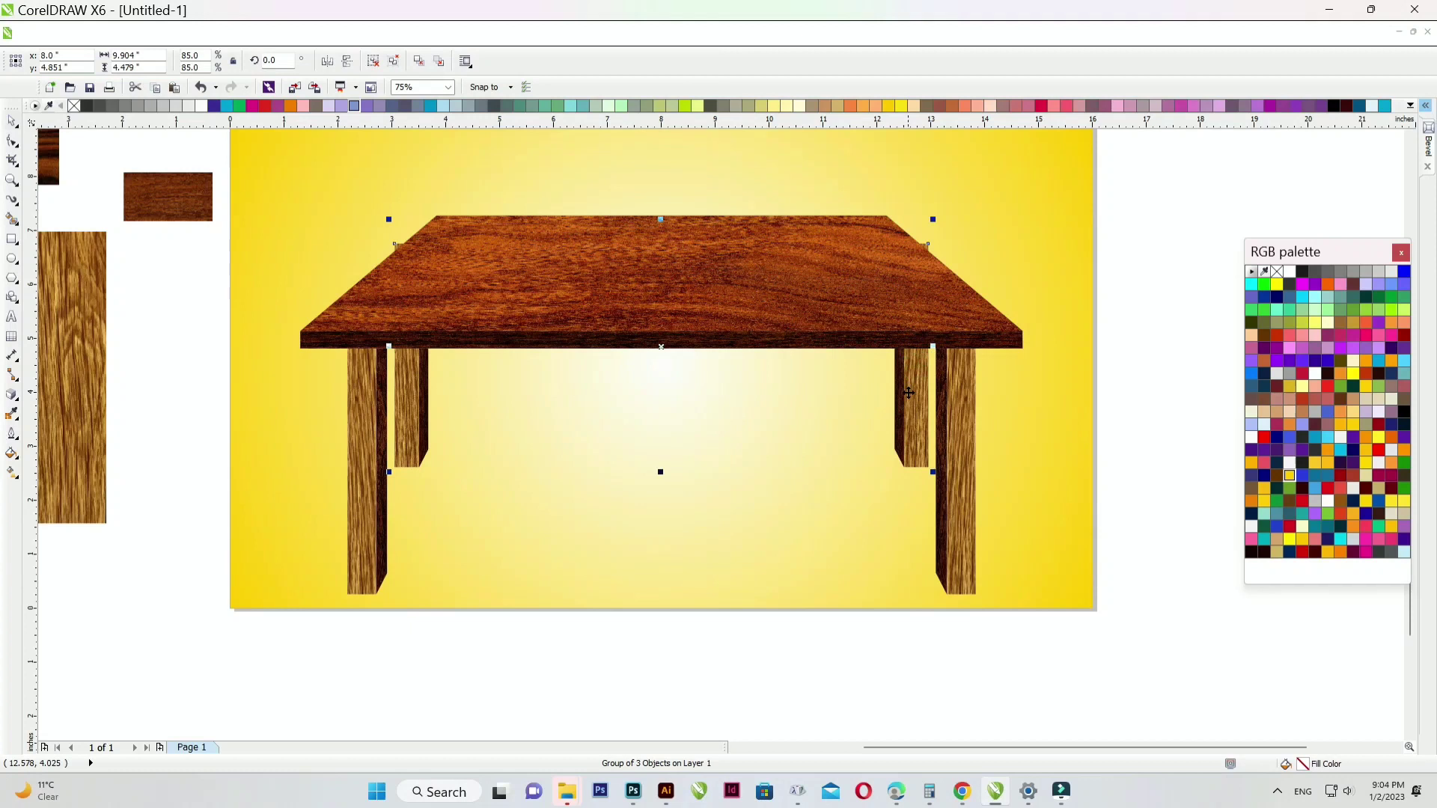
left_click_drag(932, 218, 918, 226)
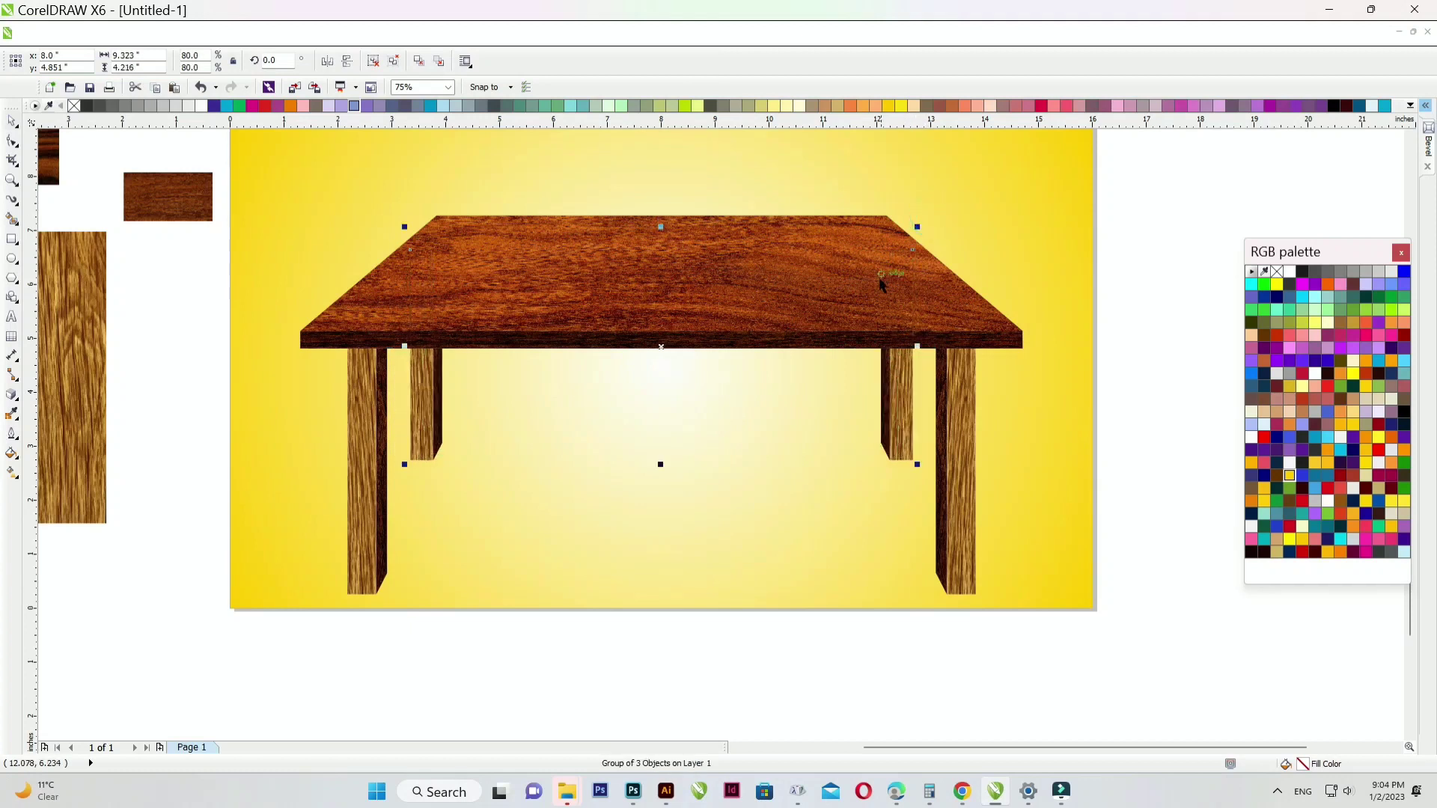
scroll(680, 443, "down", 2)
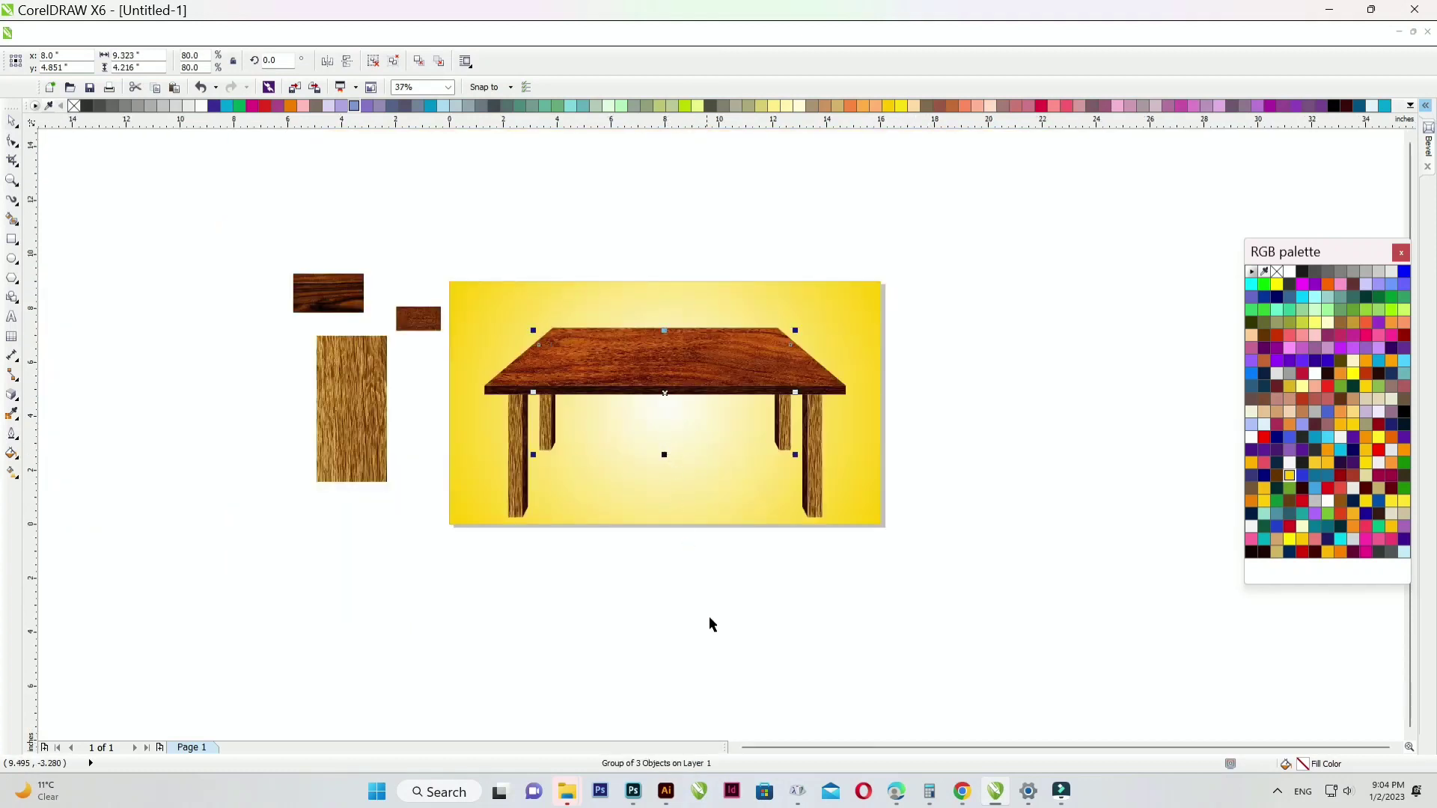
left_click(738, 635)
key("F4")
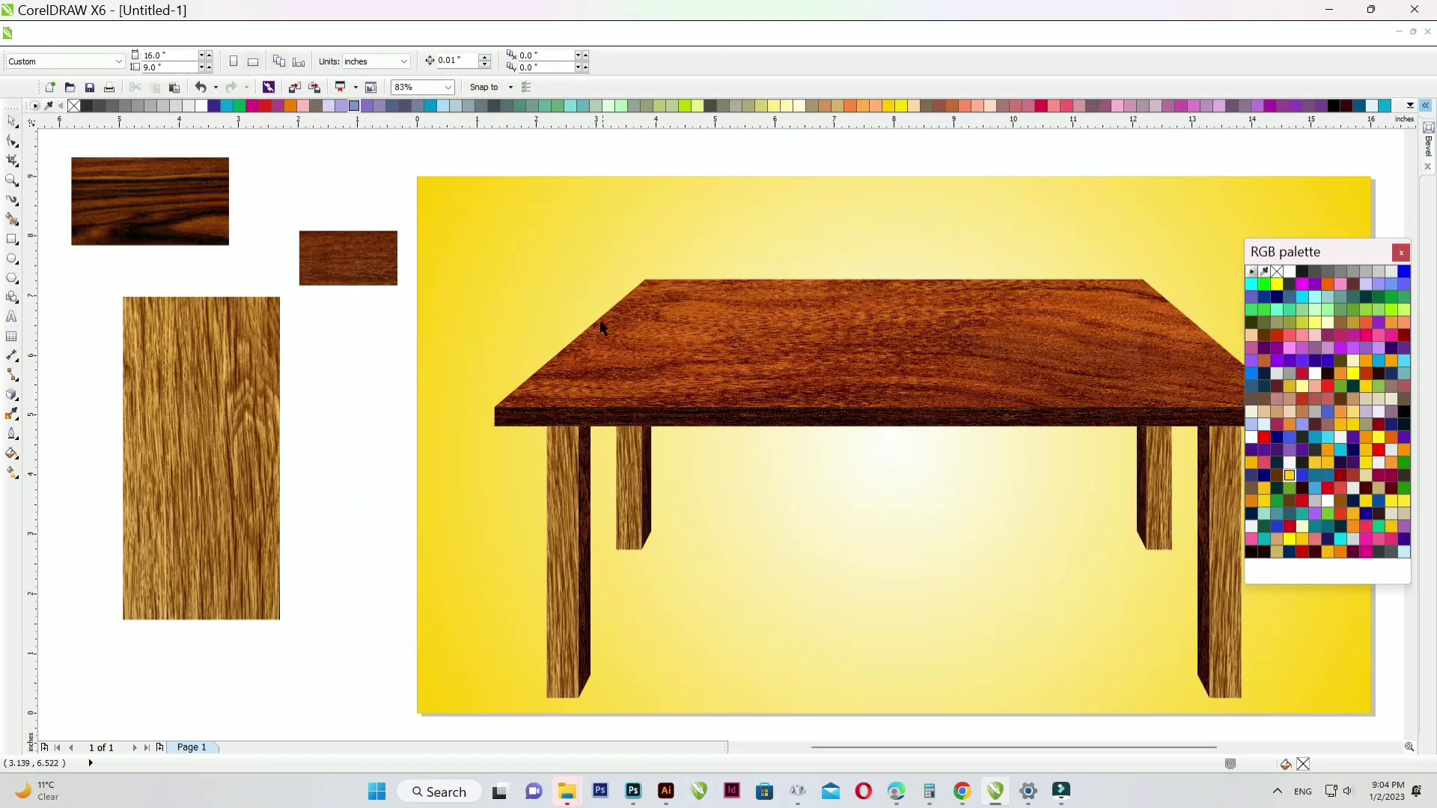
scroll(763, 481, "down", 2)
scroll(895, 470, "up", 2)
left_click(875, 463)
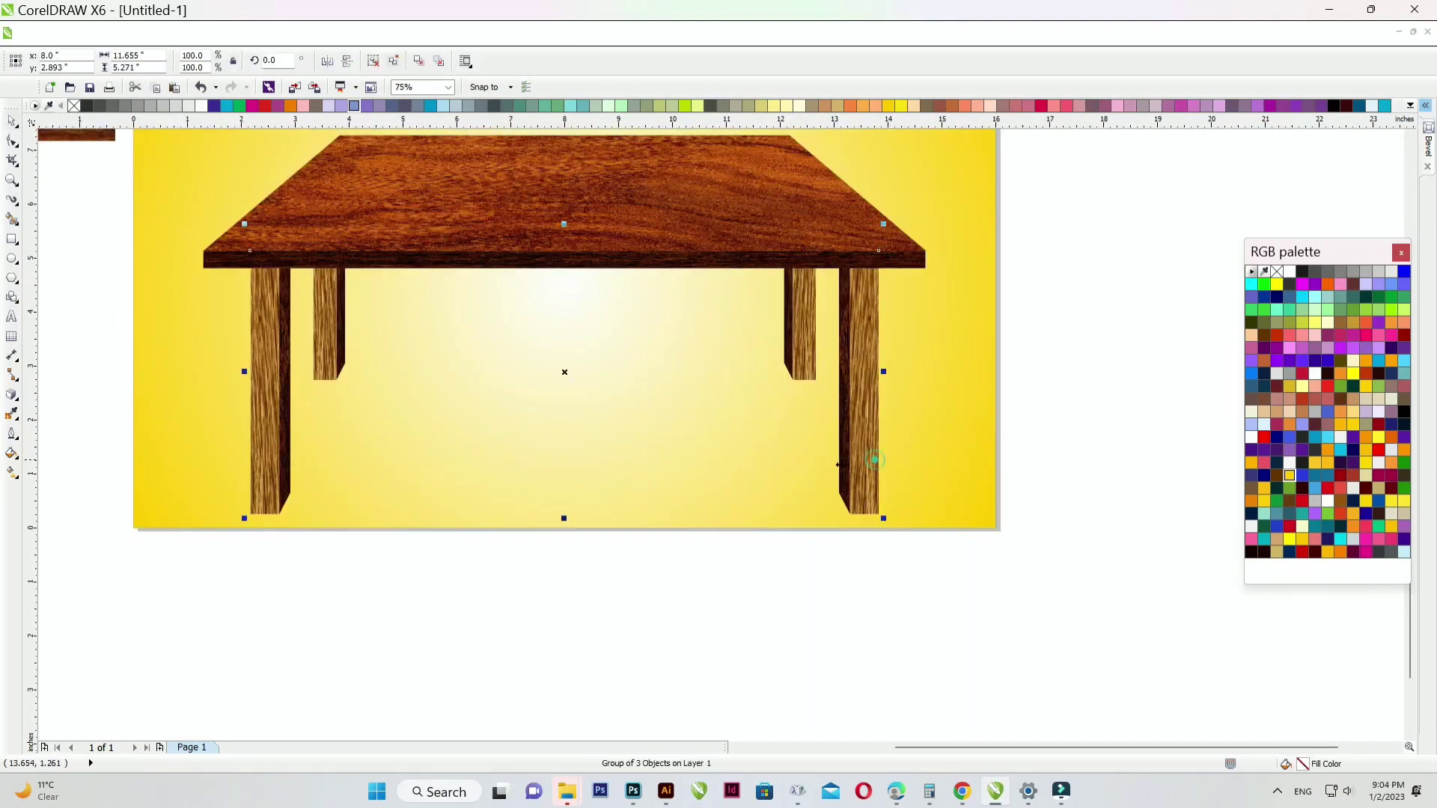
left_click_drag(563, 518, 564, 471)
scroll(648, 437, "down", 2)
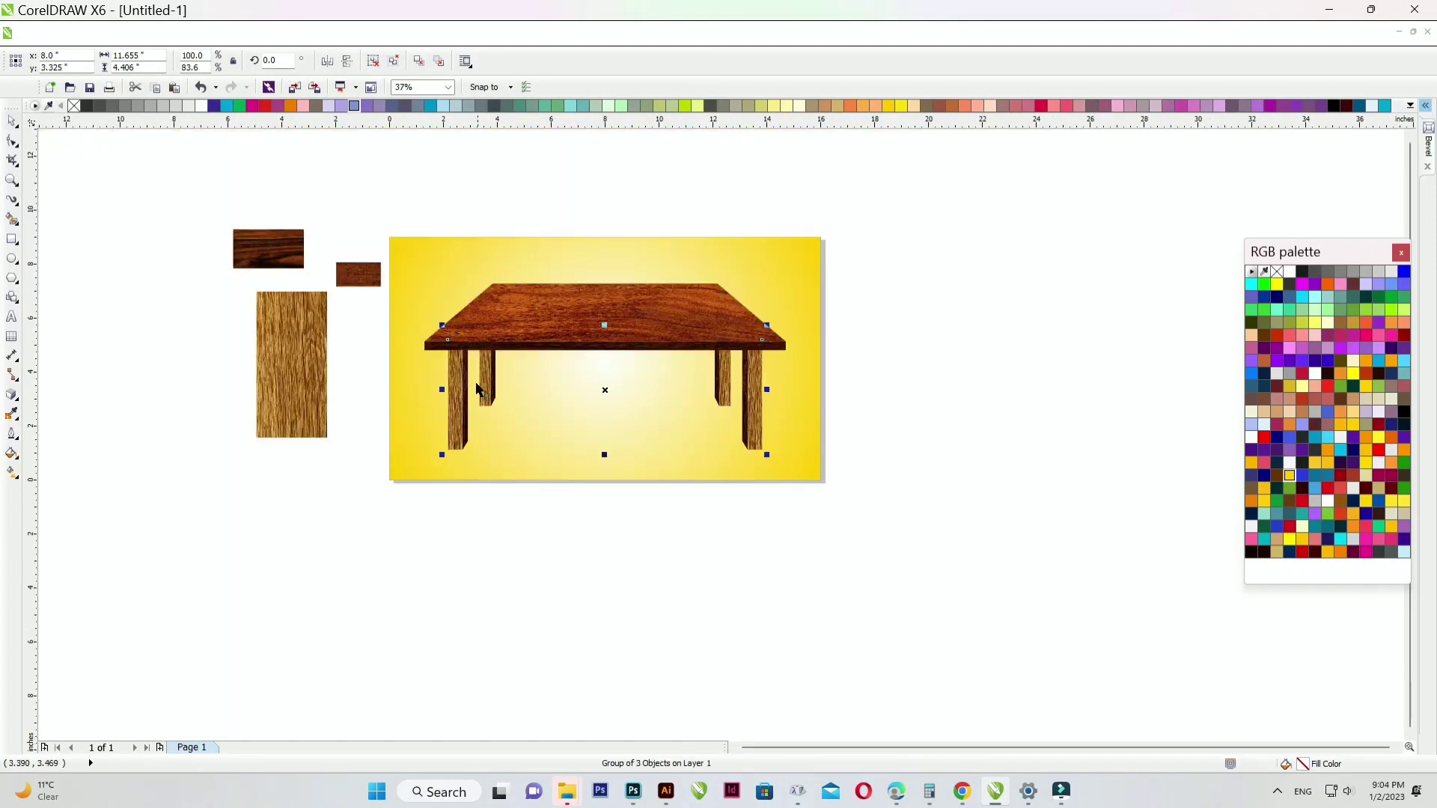
left_click(509, 554)
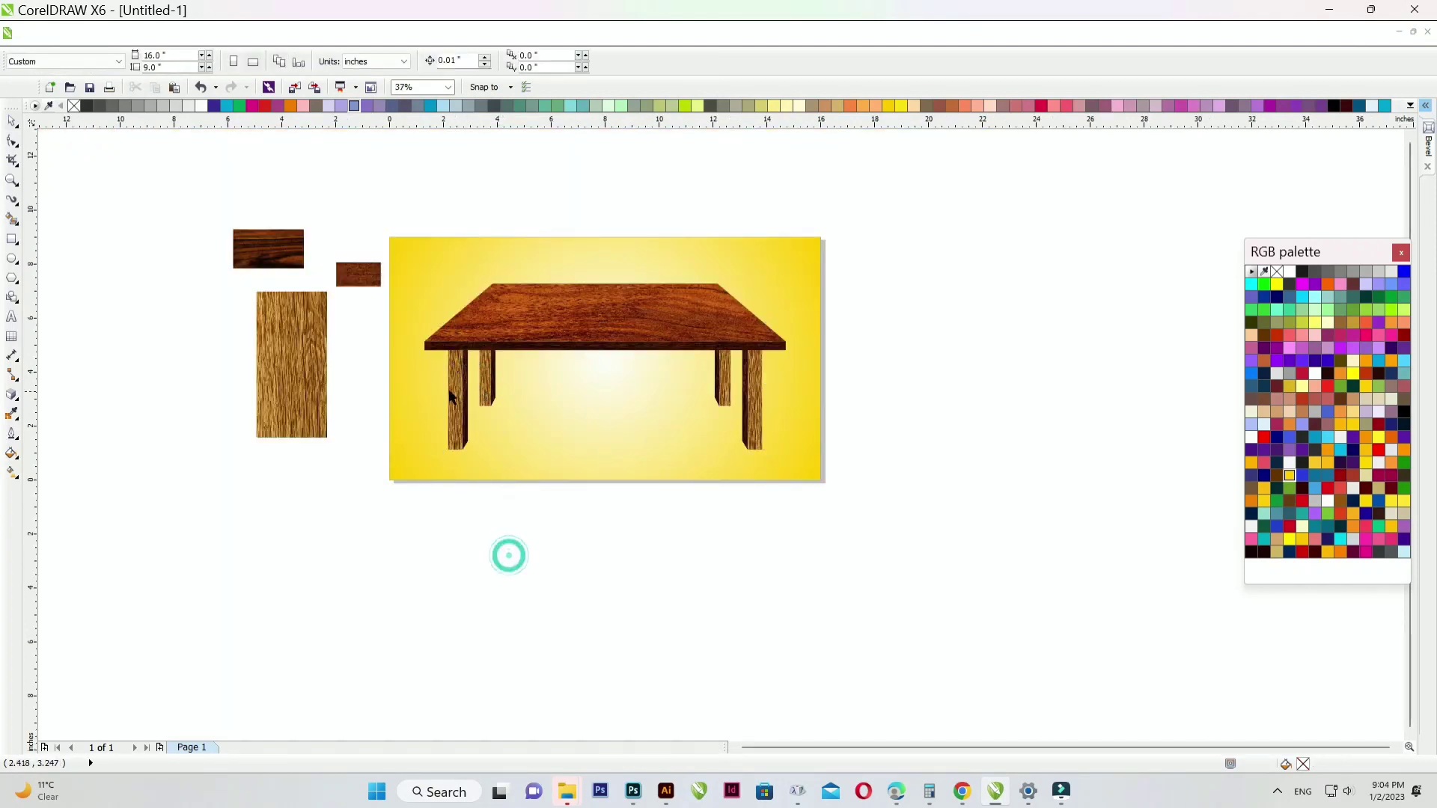
scroll(449, 388, "up", 1)
left_click(11, 241)
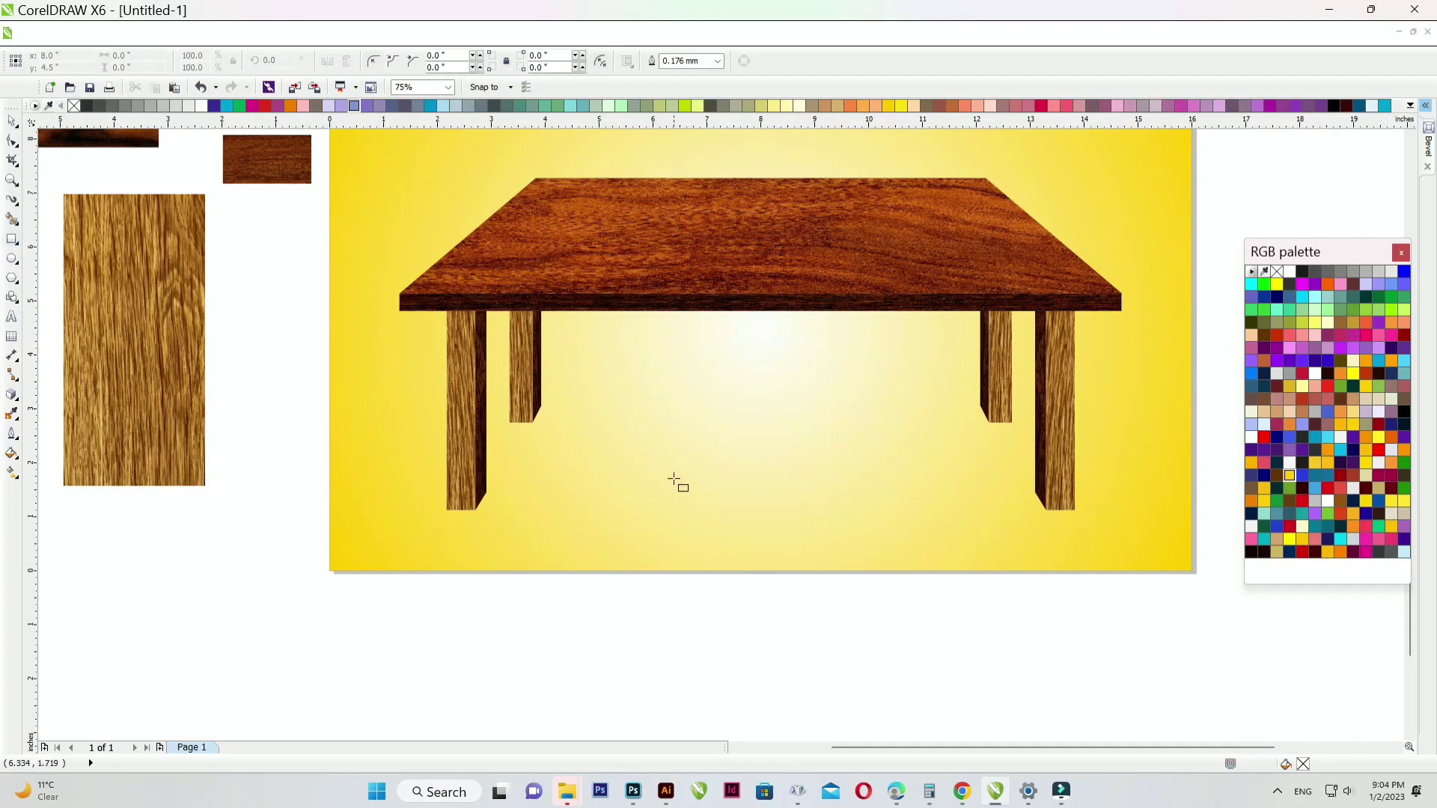
scroll(983, 368, "up", 3)
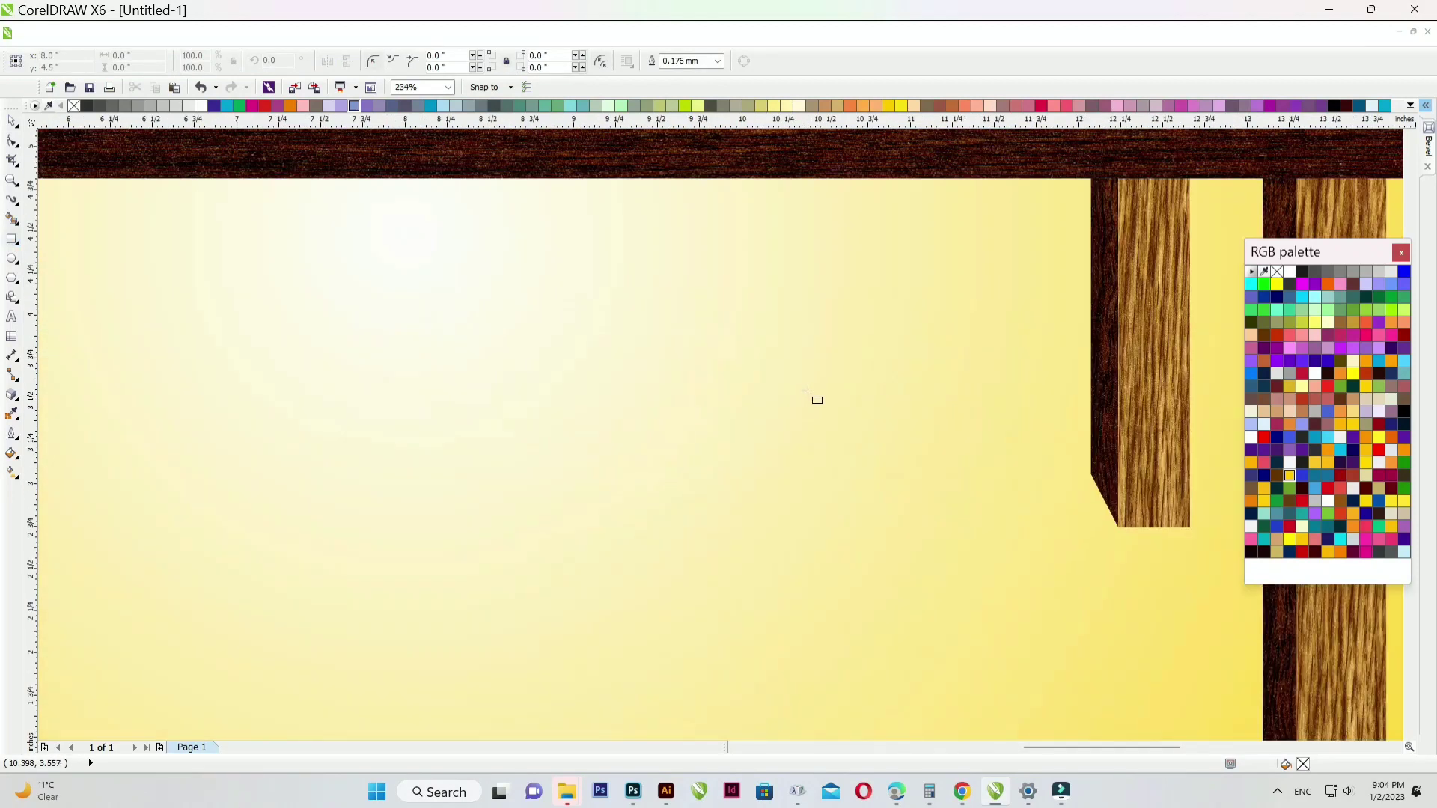
scroll(808, 393, "up", 1)
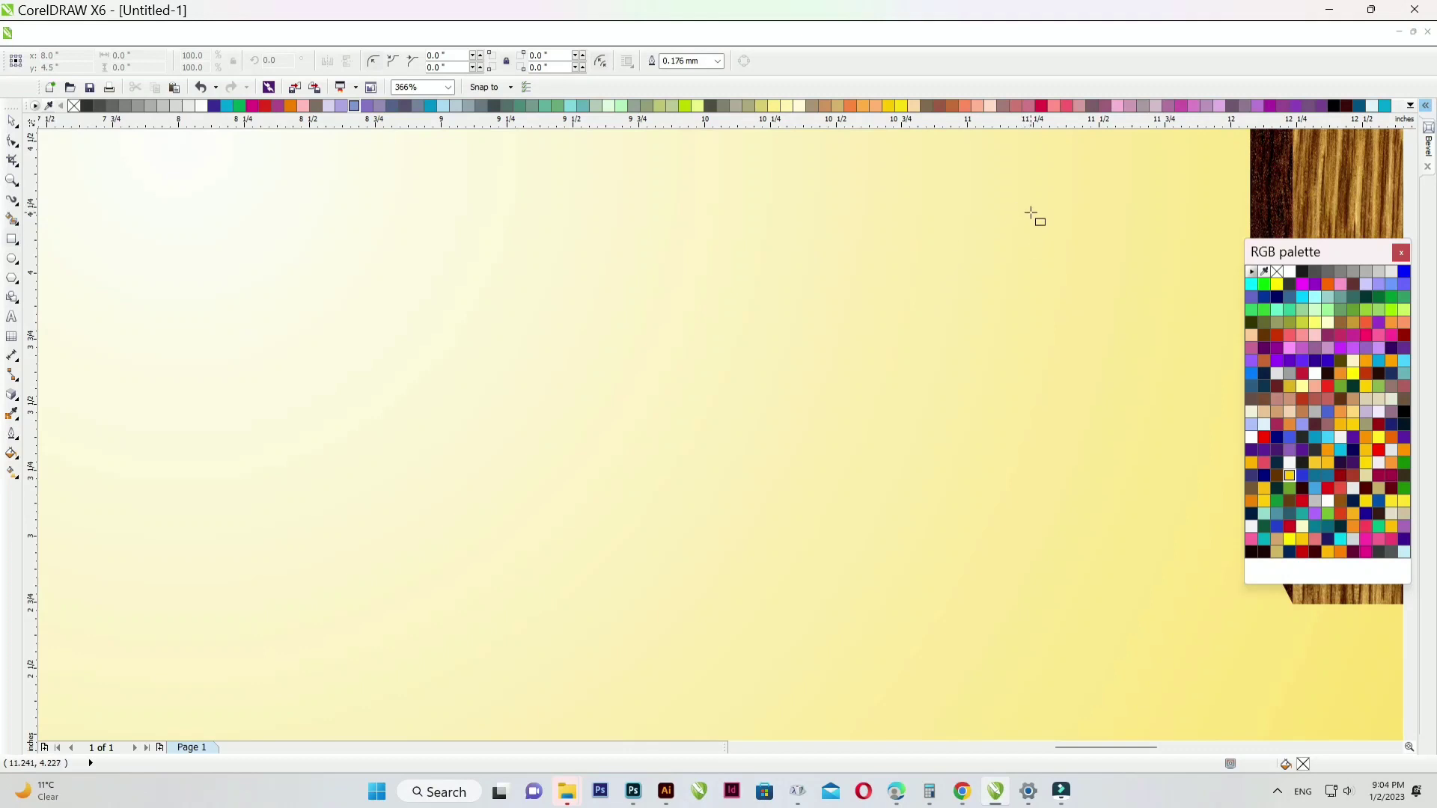
scroll(883, 299, "down", 10)
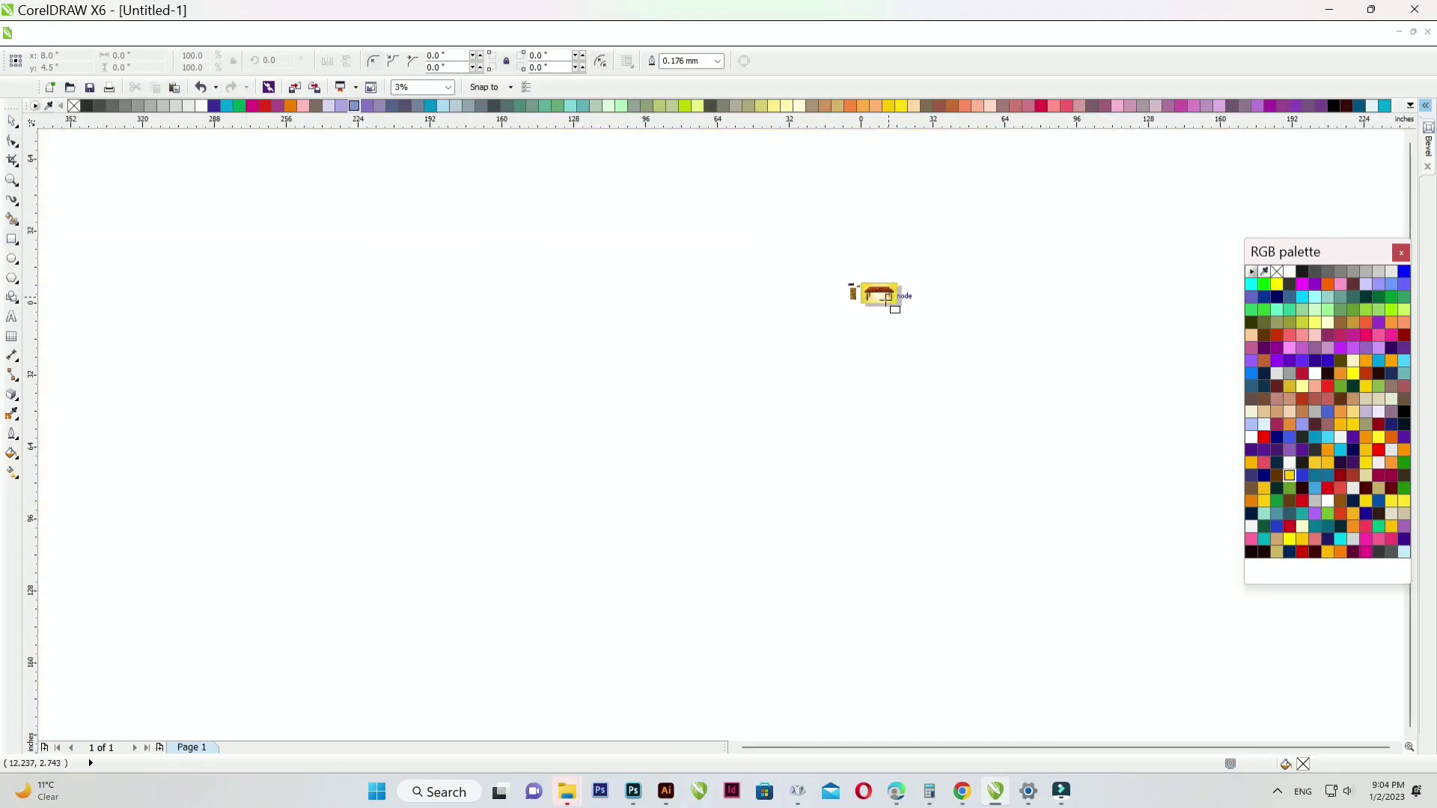
scroll(886, 297, "up", 10)
scroll(1011, 408, "up", 2)
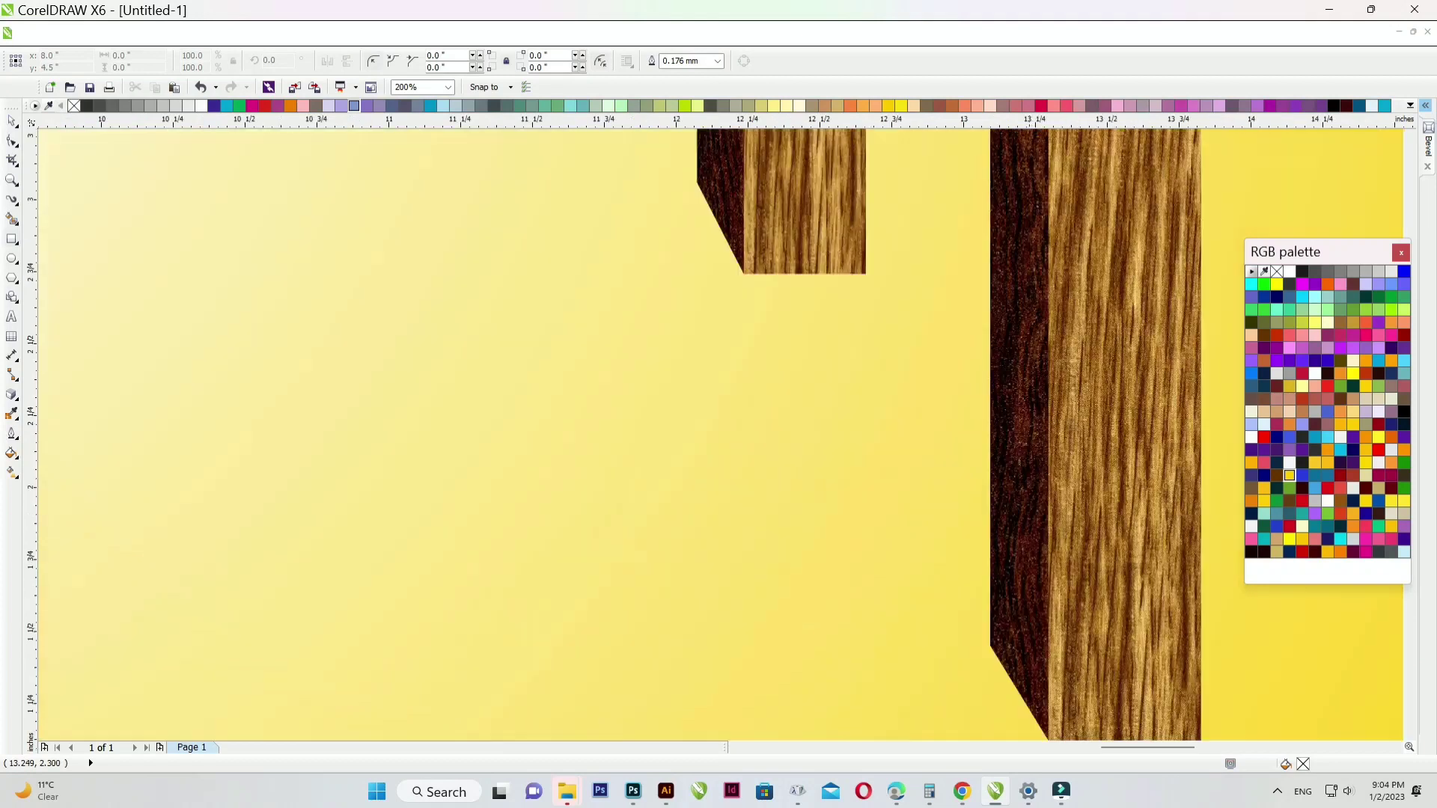
- Draw a thin rectangle stretching from the right front leg to the left front leg
left_click_drag(1027, 404, 214, 465)
scroll(971, 373, "down", 2)
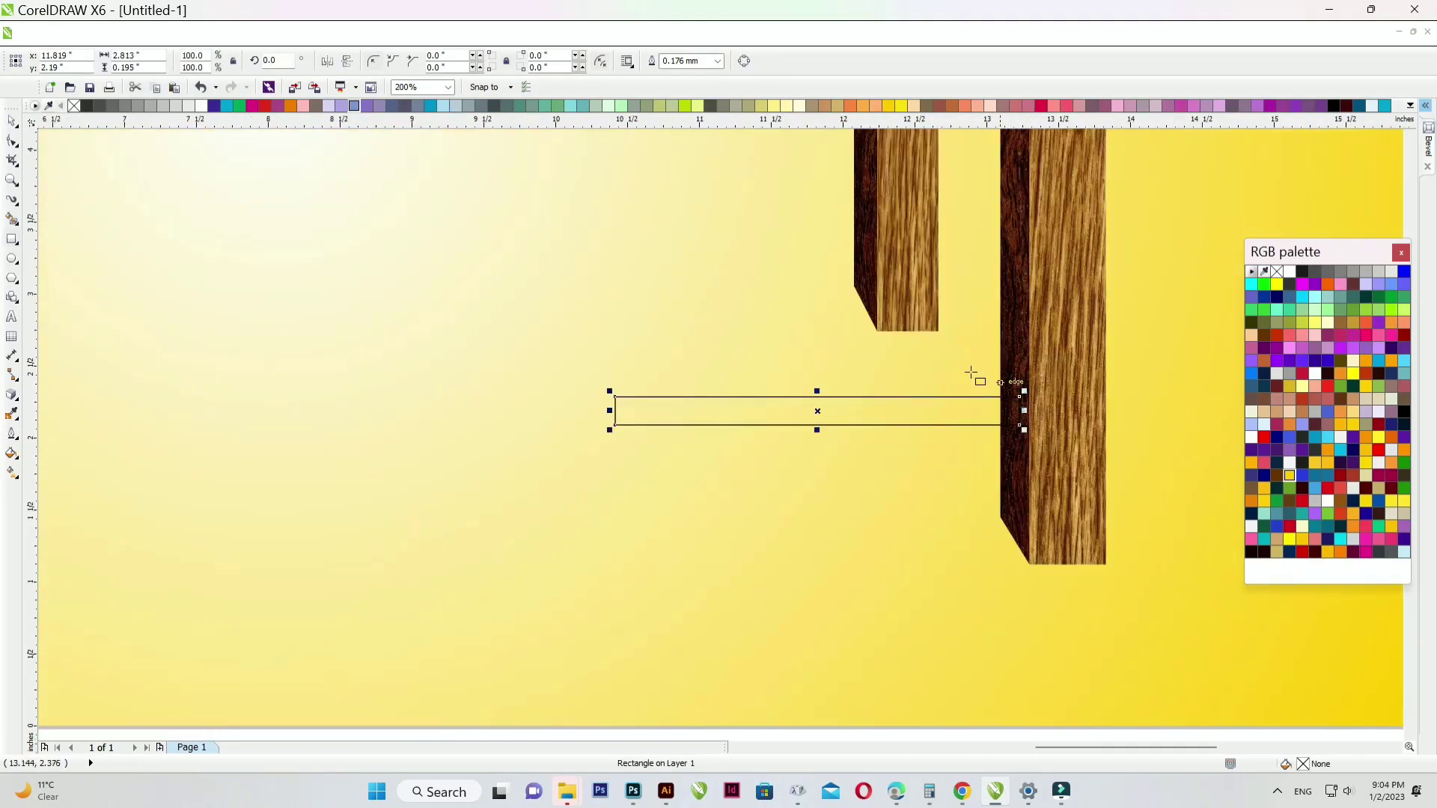
scroll(836, 390, "down", 2)
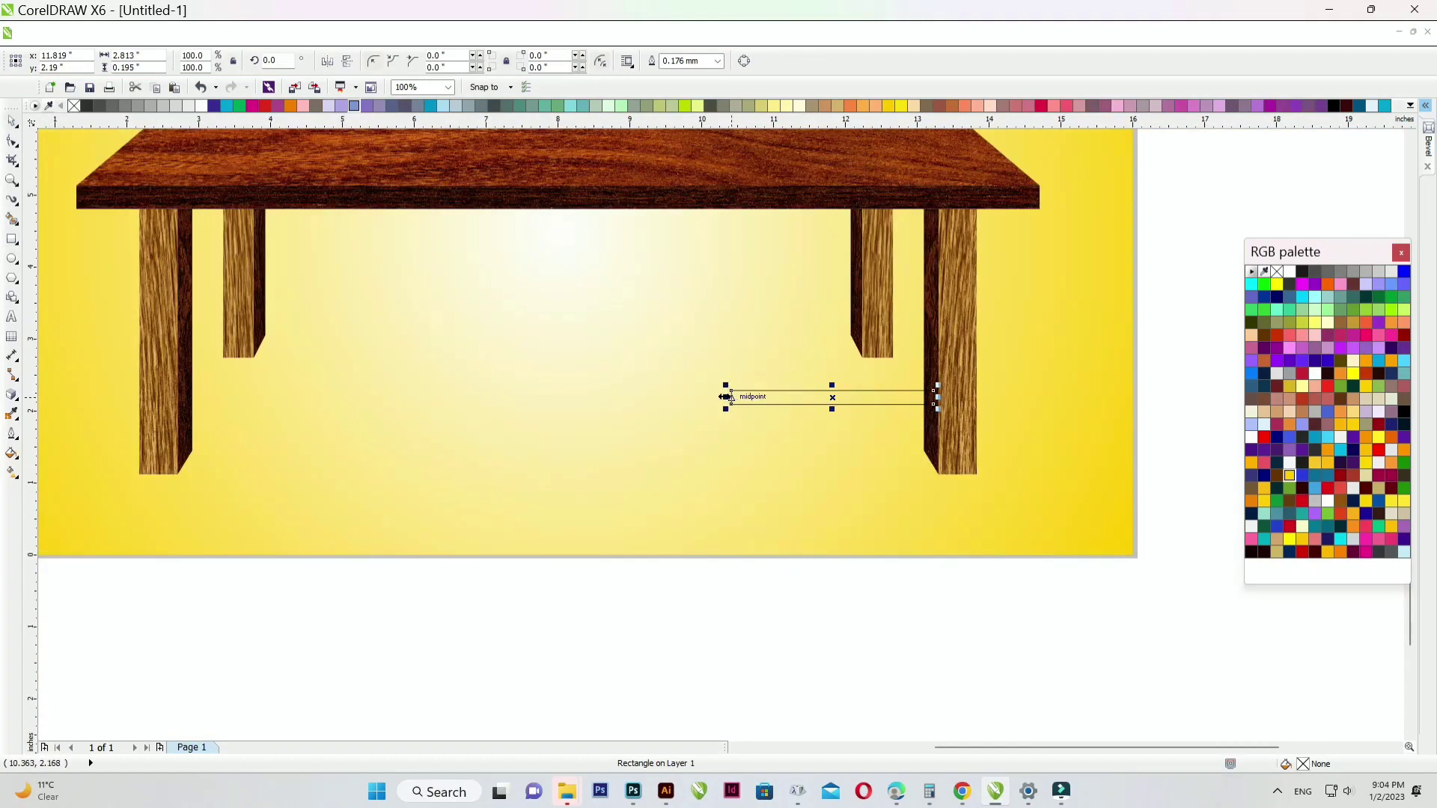
left_click_drag(731, 396, 173, 393)
left_click(749, 489)
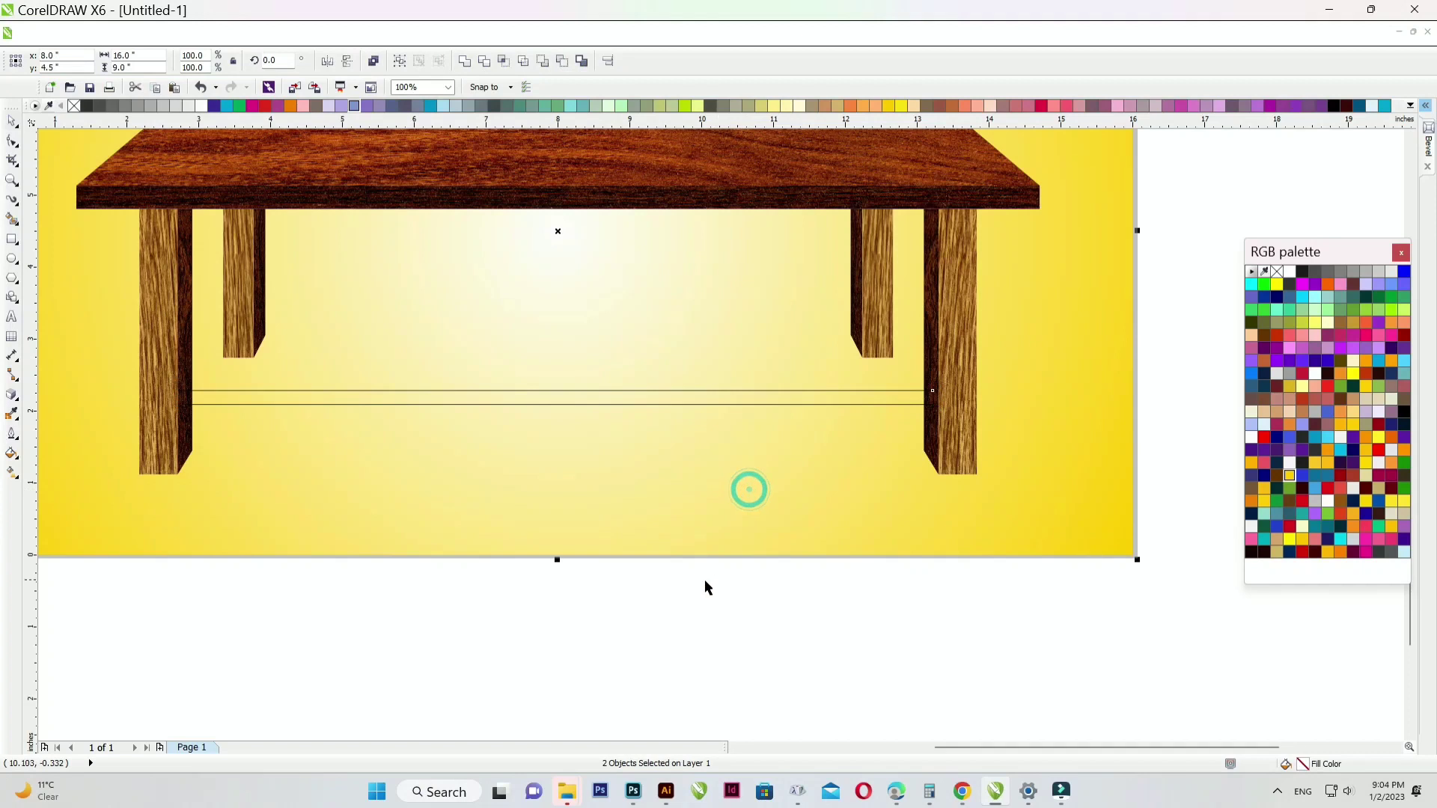
- Fill the crossbar white, remove its outline, and extend its right end to the leg
left_click(681, 610)
left_click(442, 405)
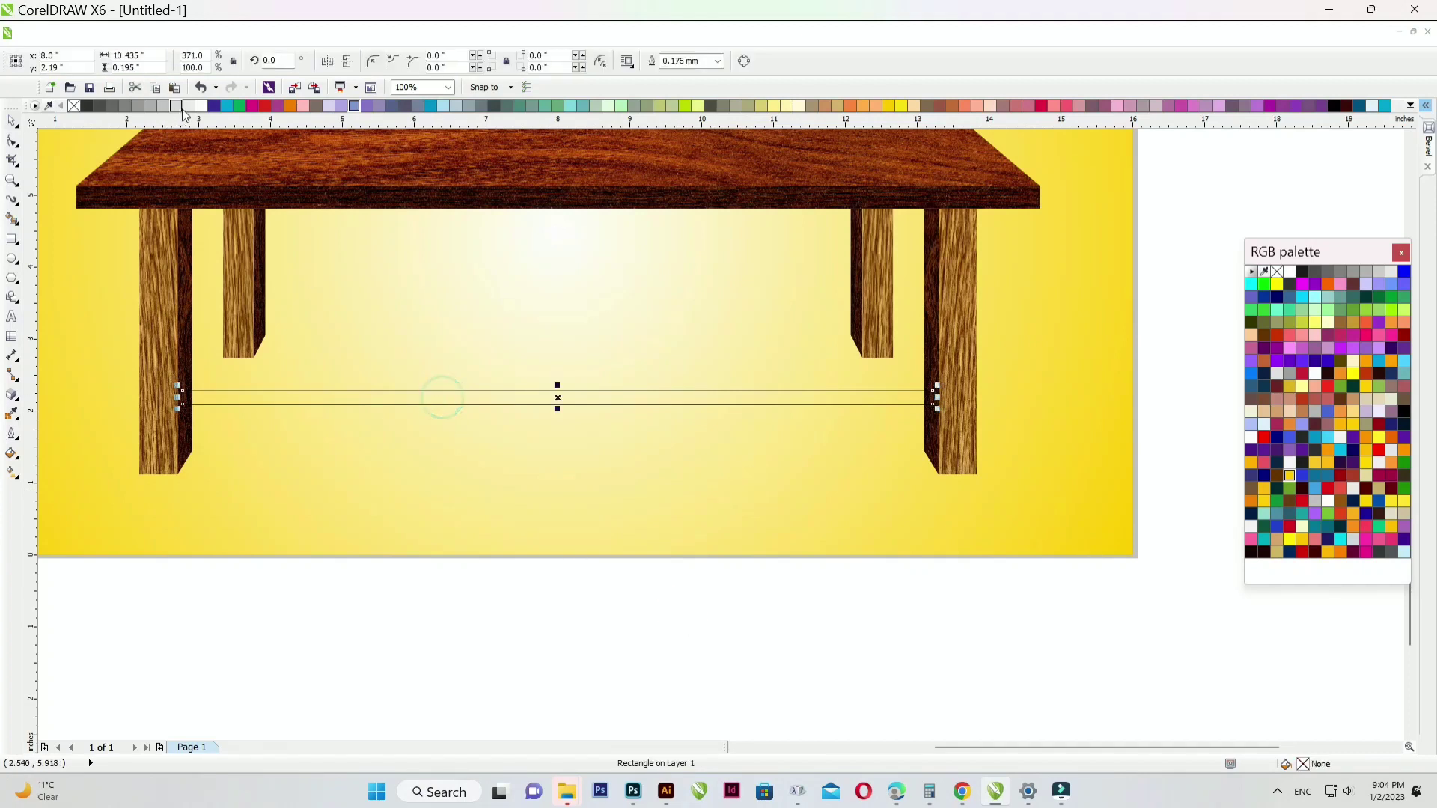
left_click(202, 105)
right_click(75, 106)
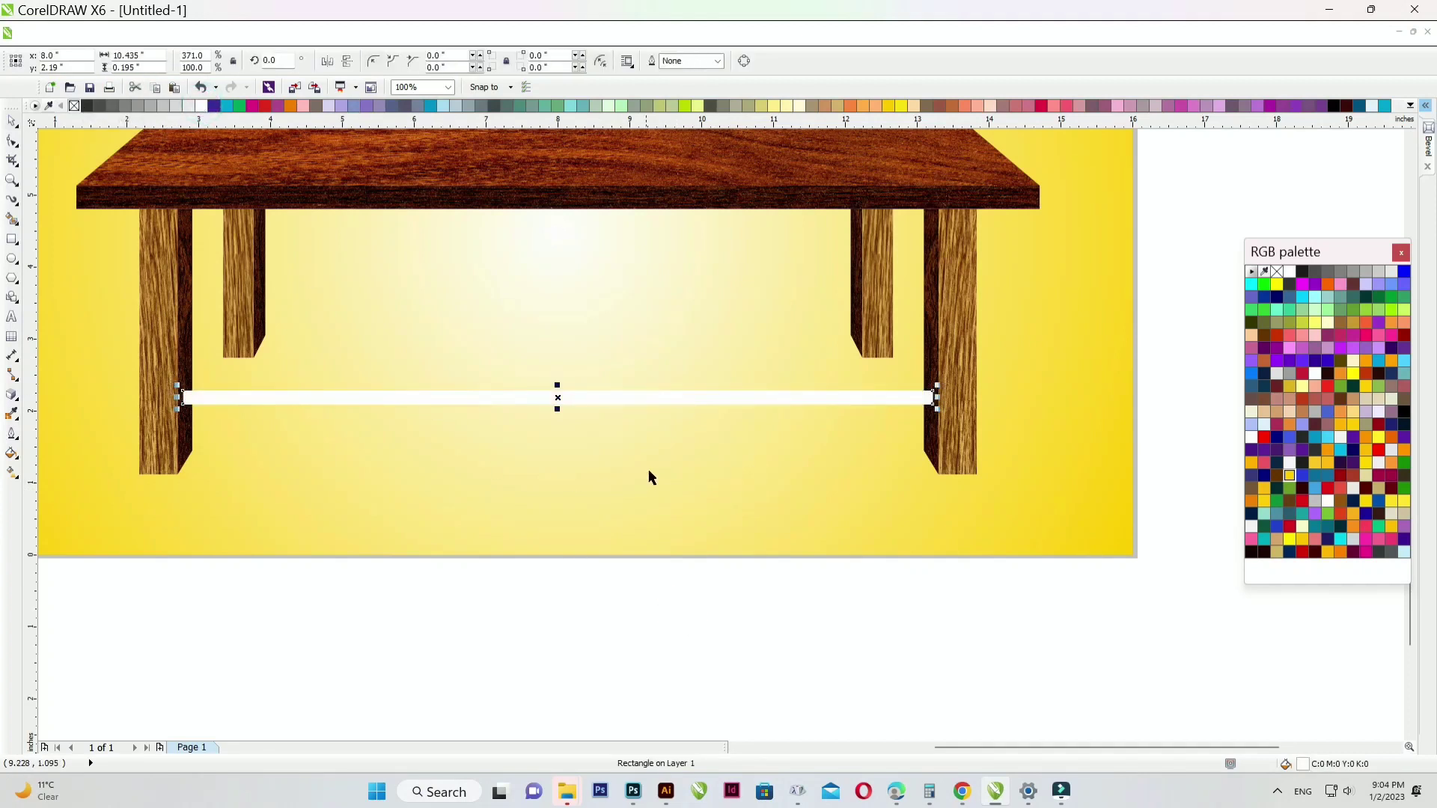
scroll(944, 402, "up", 3)
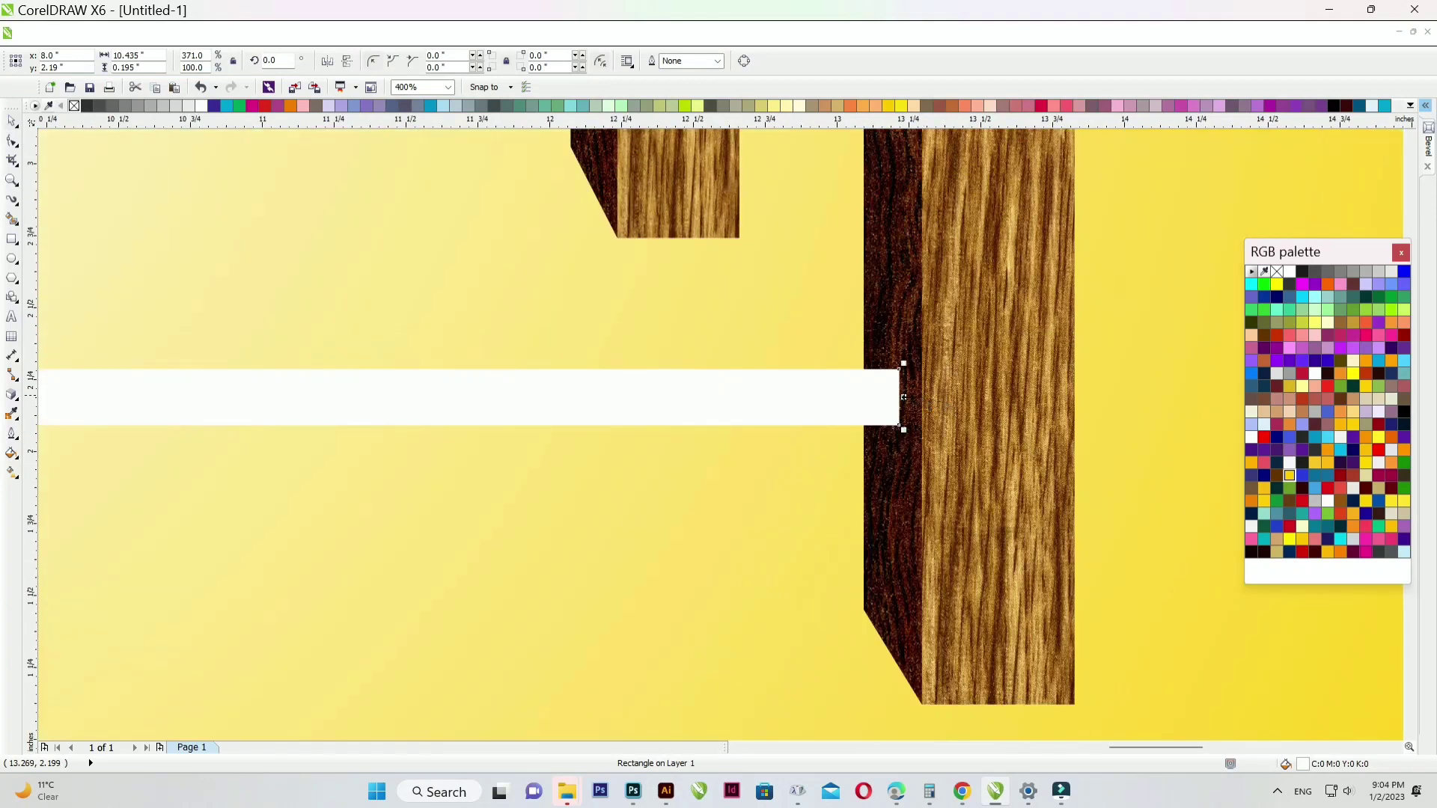
scroll(907, 398, "up", 1)
left_click_drag(894, 396, 902, 395)
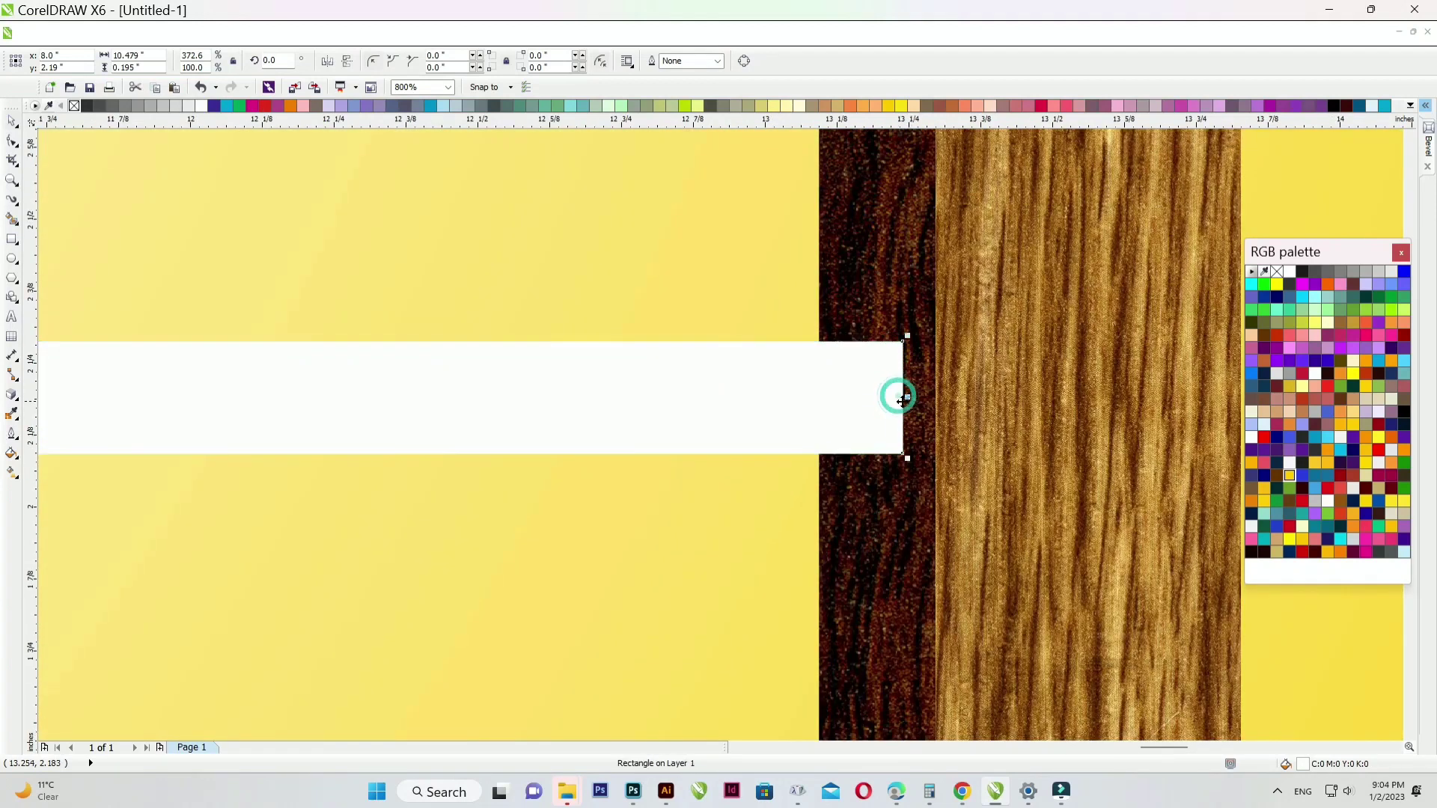
scroll(902, 396, "down", 3)
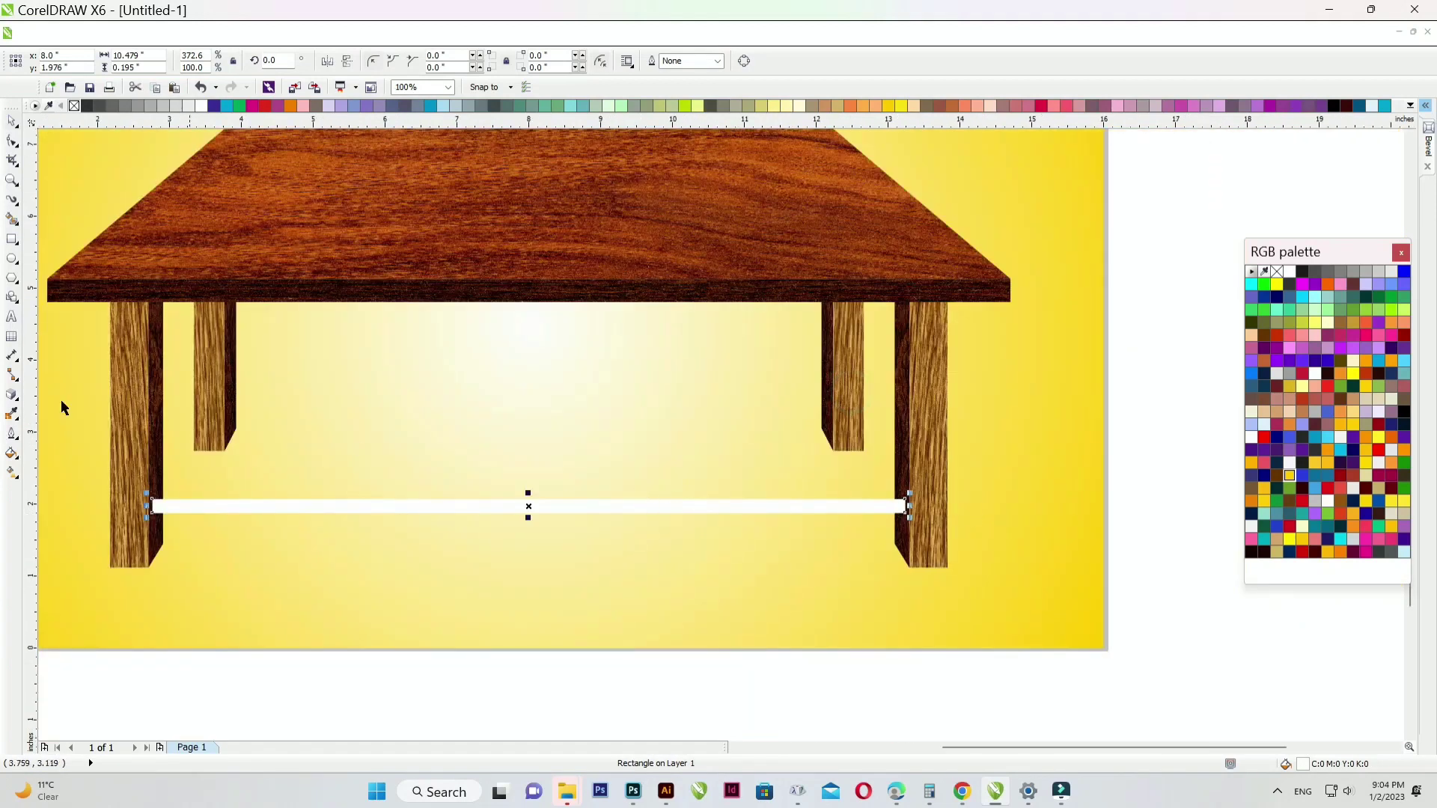
left_click(11, 397)
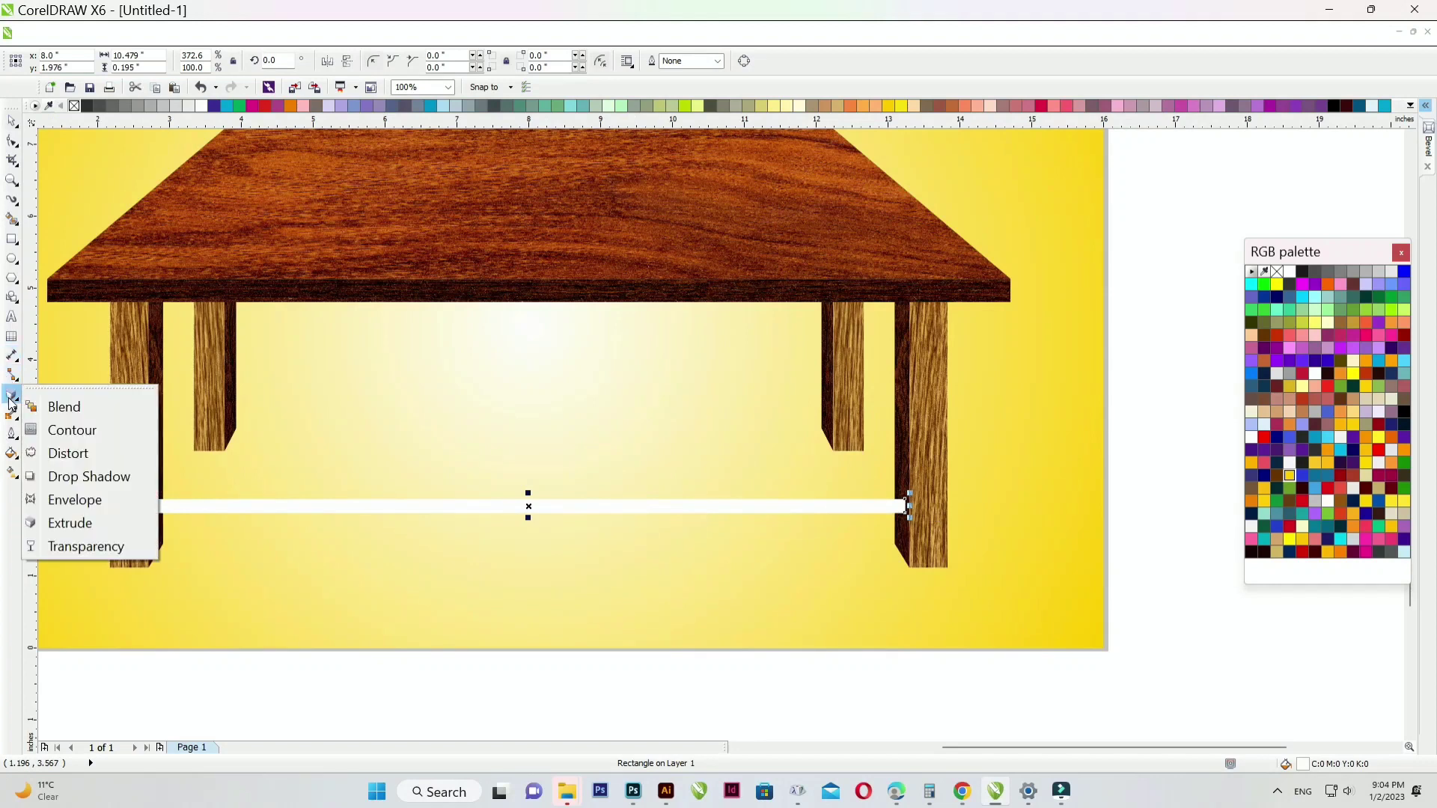
- Extrude the crossbar, reduce the depth from 20 to 15, then clear the extrusion
left_click(64, 523)
scroll(420, 507, "up", 2)
left_click_drag(578, 513, 636, 431)
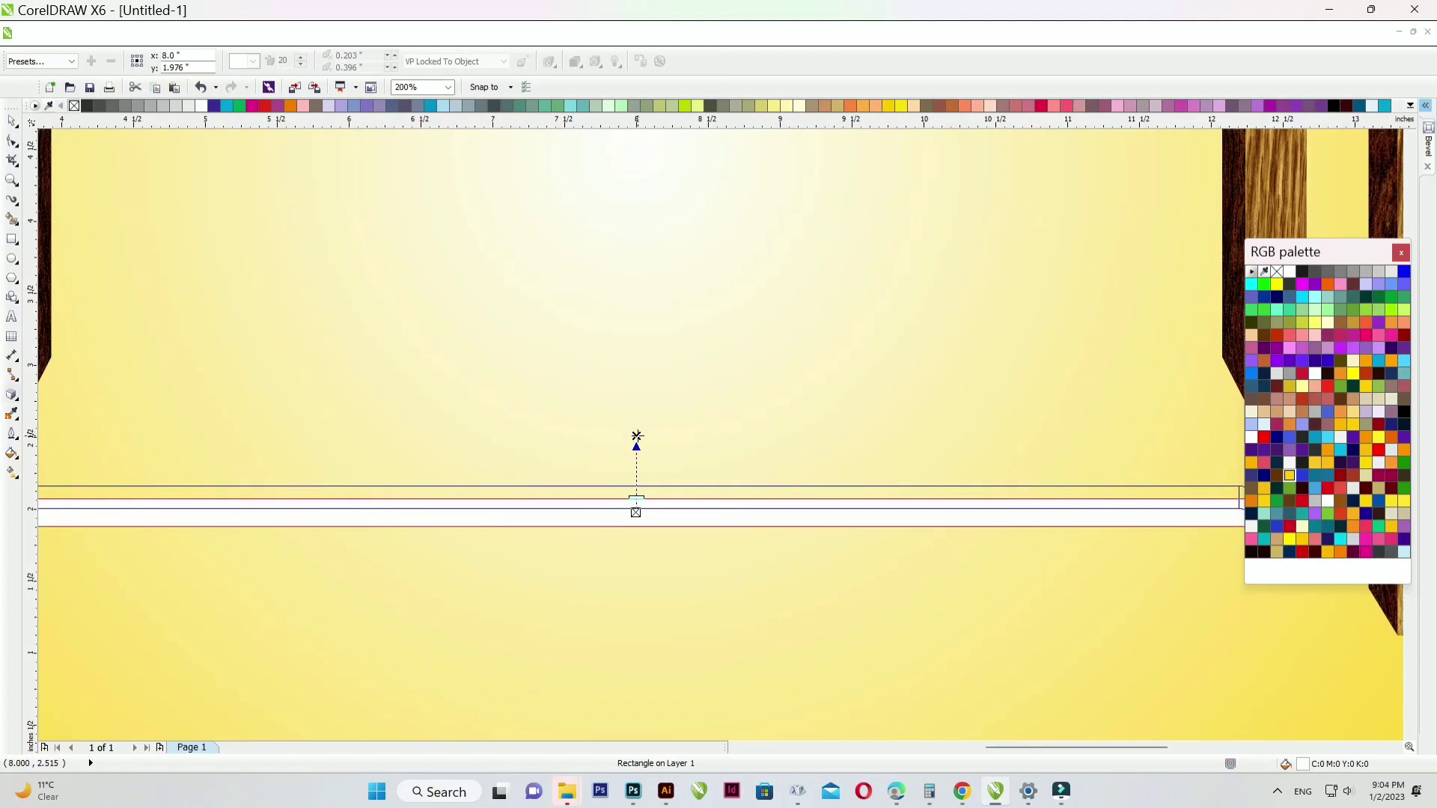
scroll(591, 483, "down", 2)
scroll(591, 483, "up", 2)
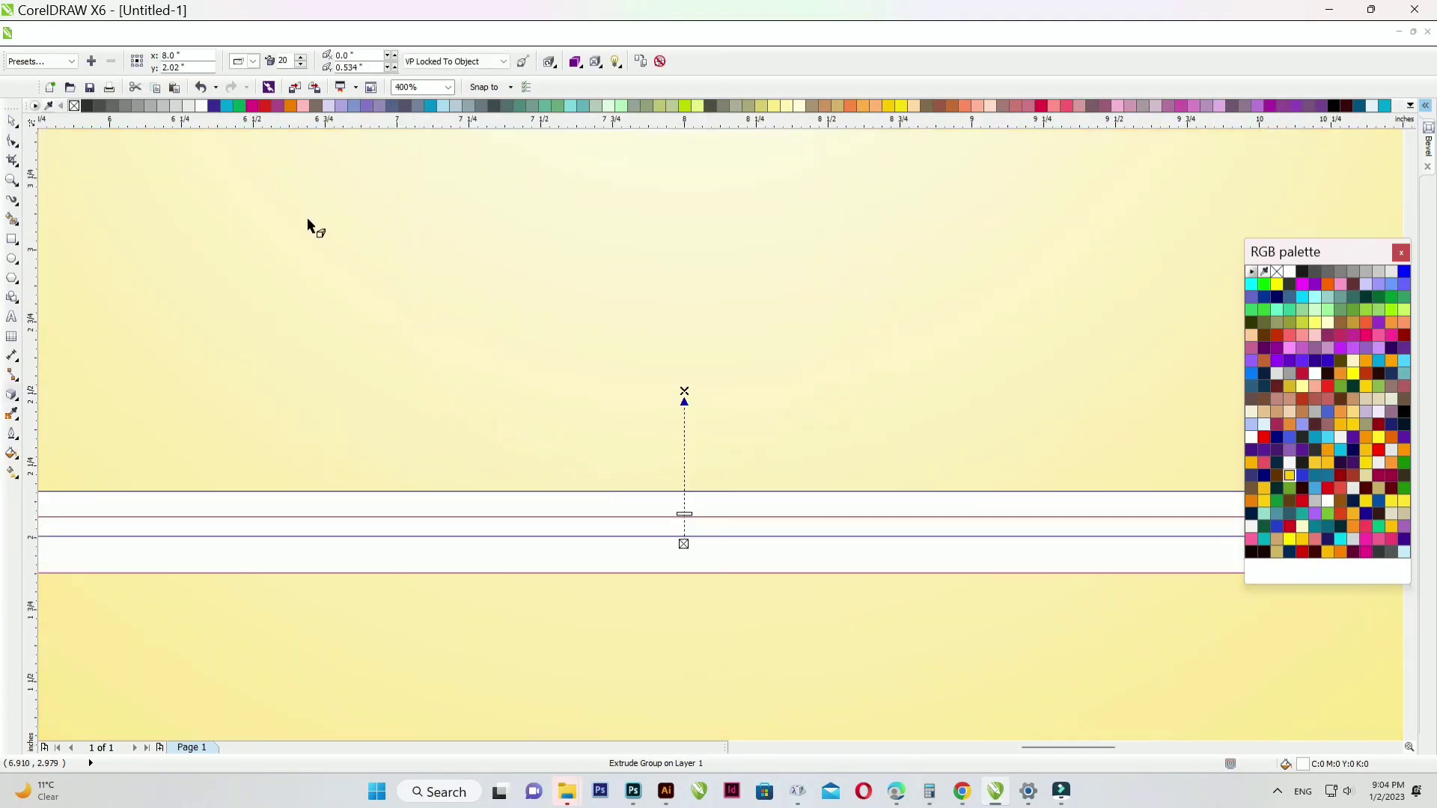
scroll(368, 337, "down", 1)
scroll(554, 411, "up", 3)
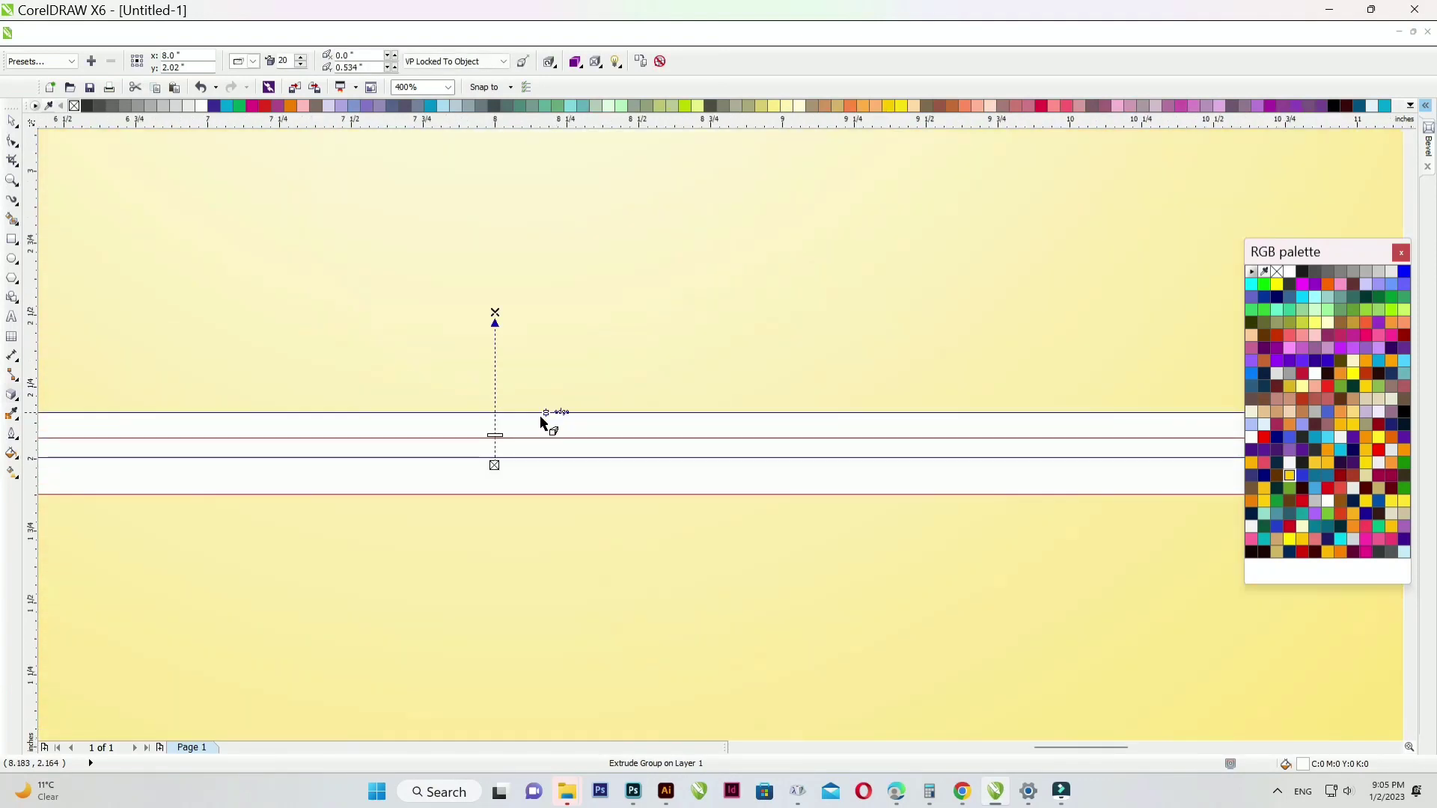
left_click_drag(468, 399, 468, 430)
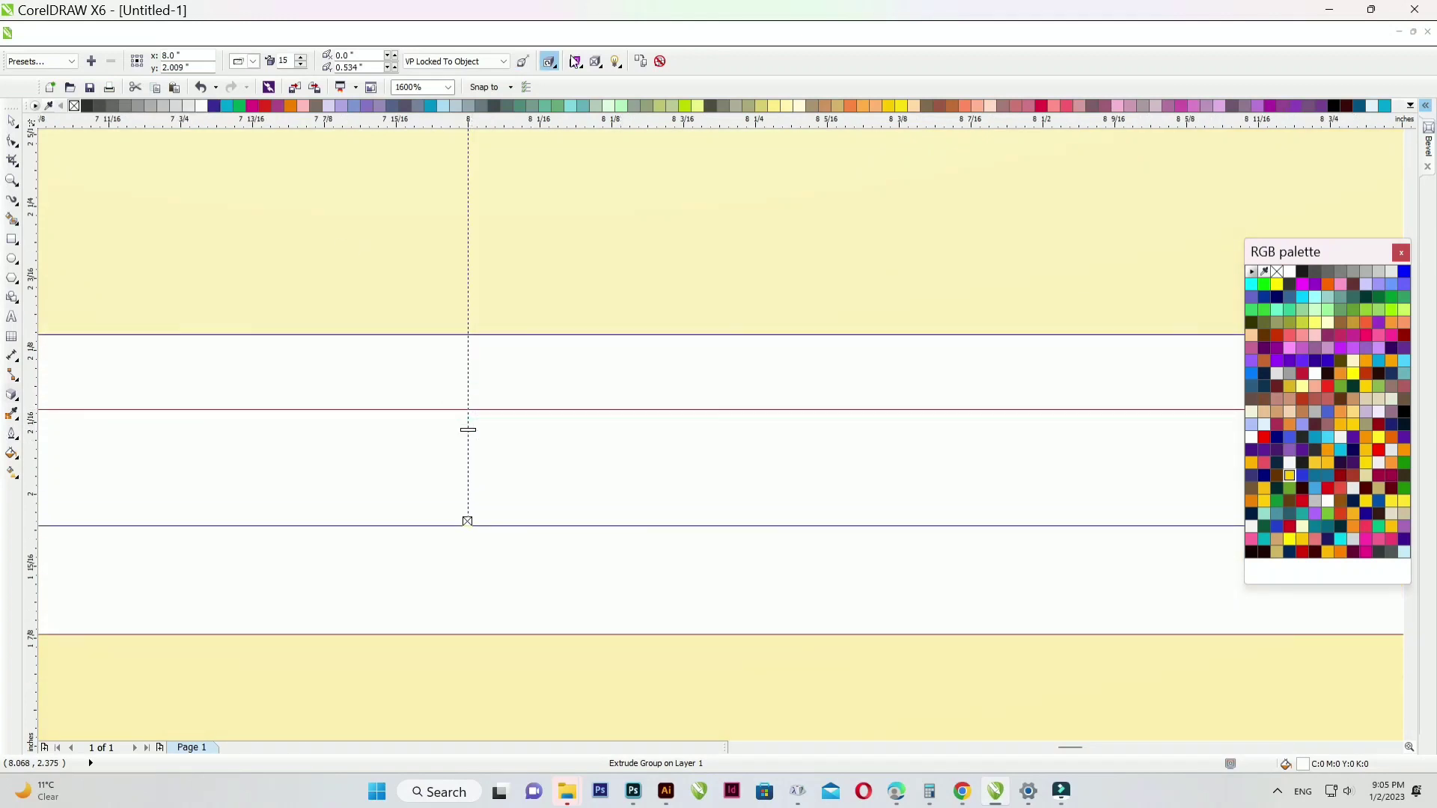
left_click(661, 61)
left_click(12, 123)
- Flip a mirrored copy of the crossbar so it sits directly above the original
scroll(487, 388, "down", 4)
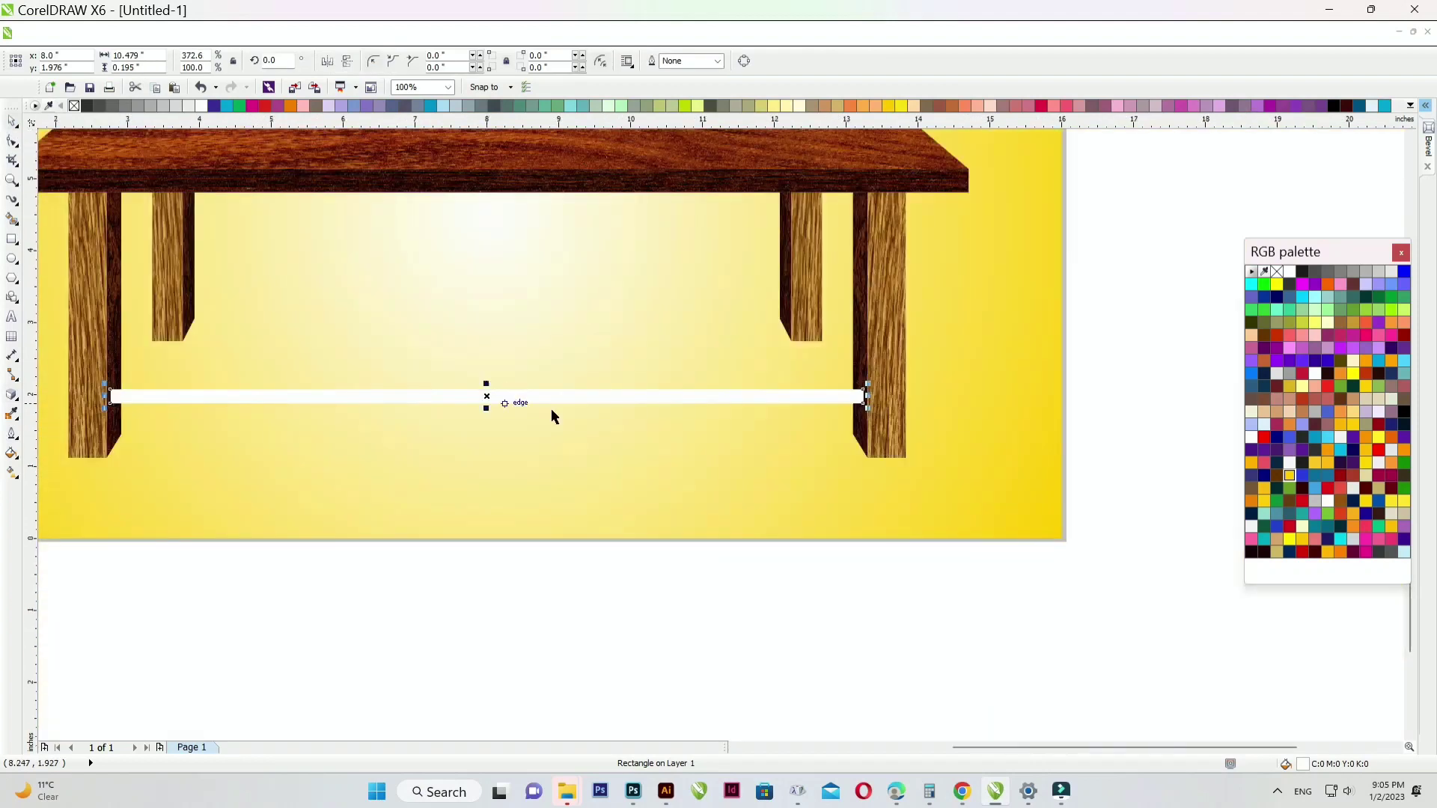
scroll(841, 397, "up", 3)
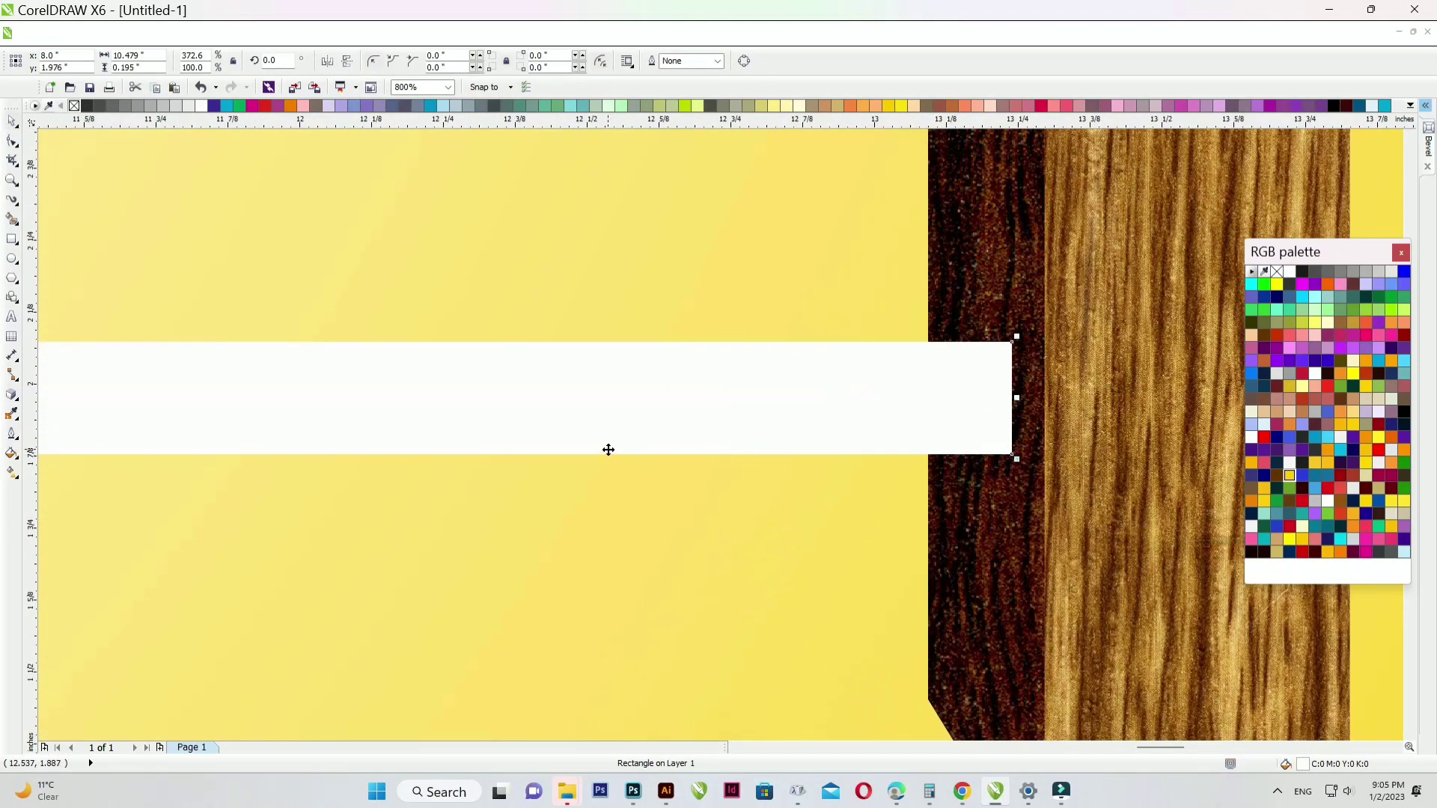
scroll(841, 416, "down", 2)
left_click_drag(143, 428, 144, 378)
- Add a perspective to the upper crossbar, pulling its top-right corner inward
left_click(284, 32)
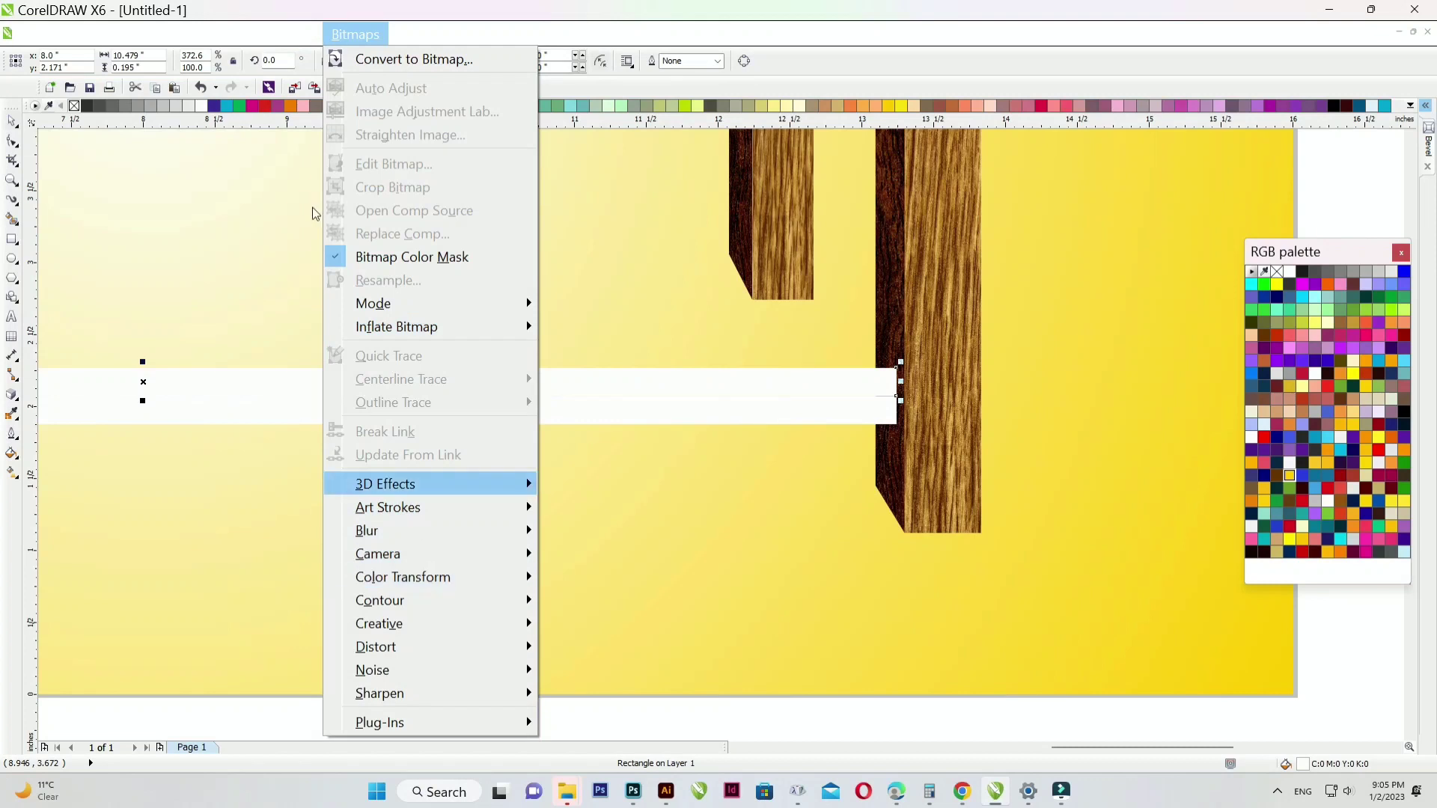
left_click(324, 302)
scroll(894, 376, "up", 4)
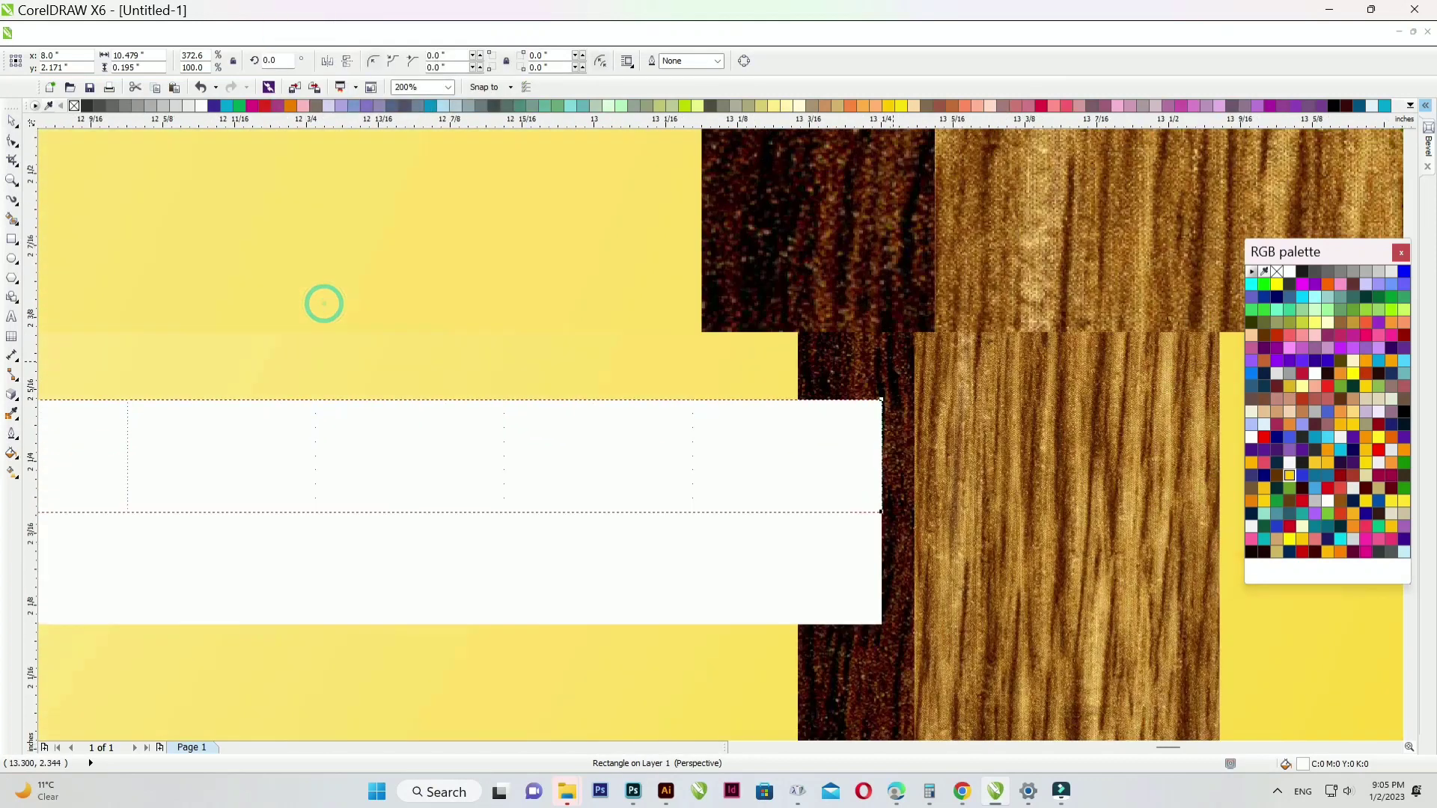
left_click_drag(868, 439, 770, 446)
scroll(928, 443, "down", 4)
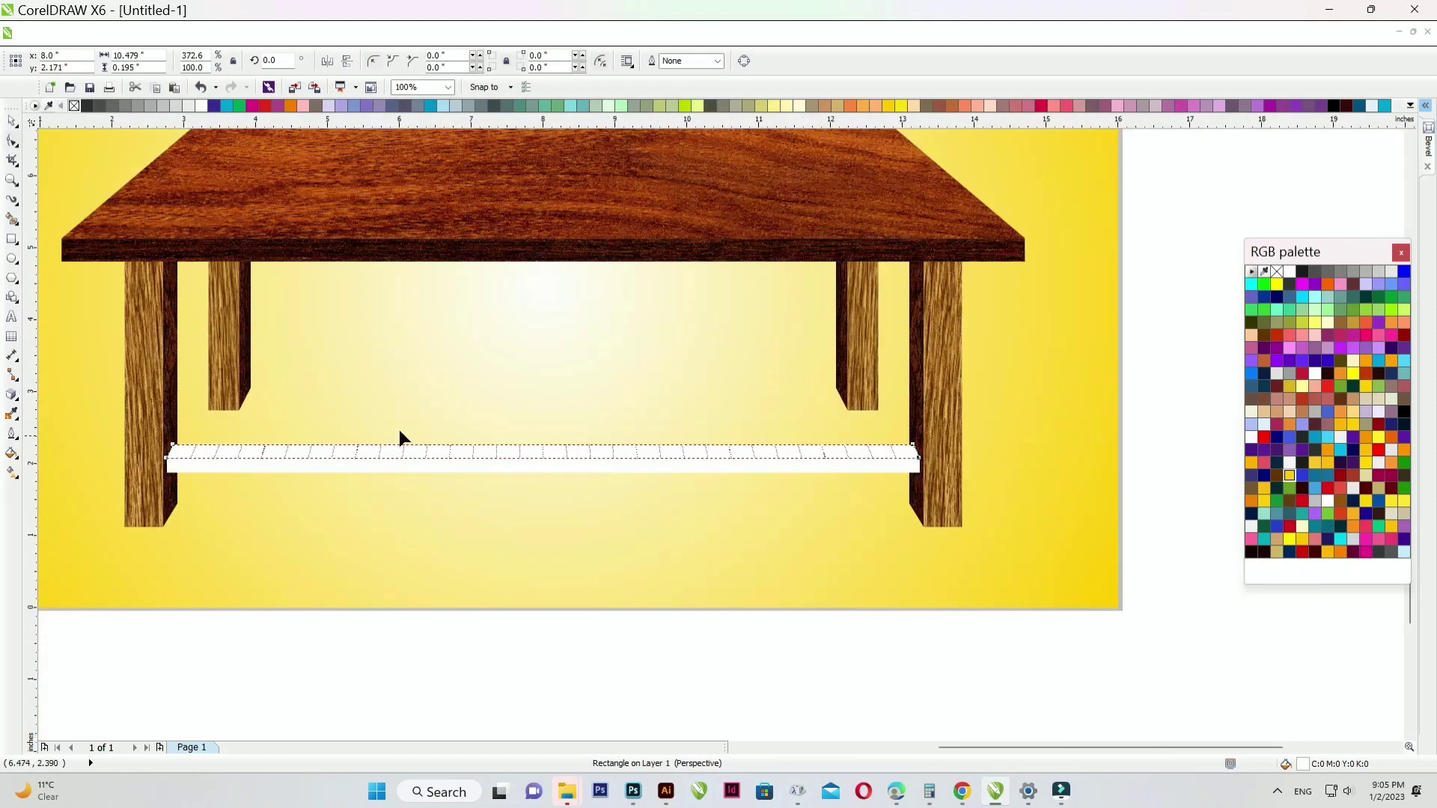
- Fill the upper crossbar magenta and halve its height to about 0.101 inches
left_click(12, 121)
scroll(541, 442, "up", 1)
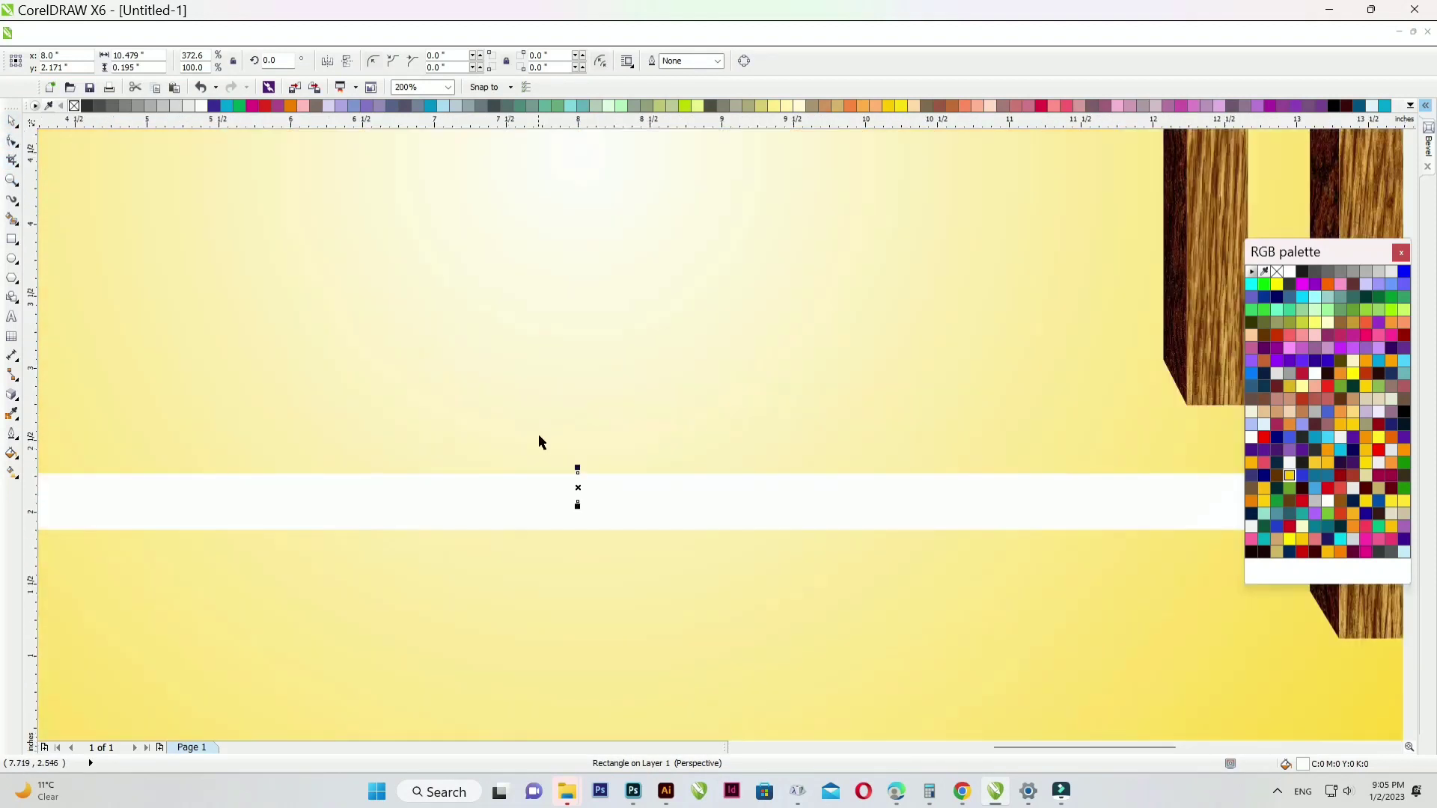
left_click(253, 106)
scroll(595, 476, "up", 3)
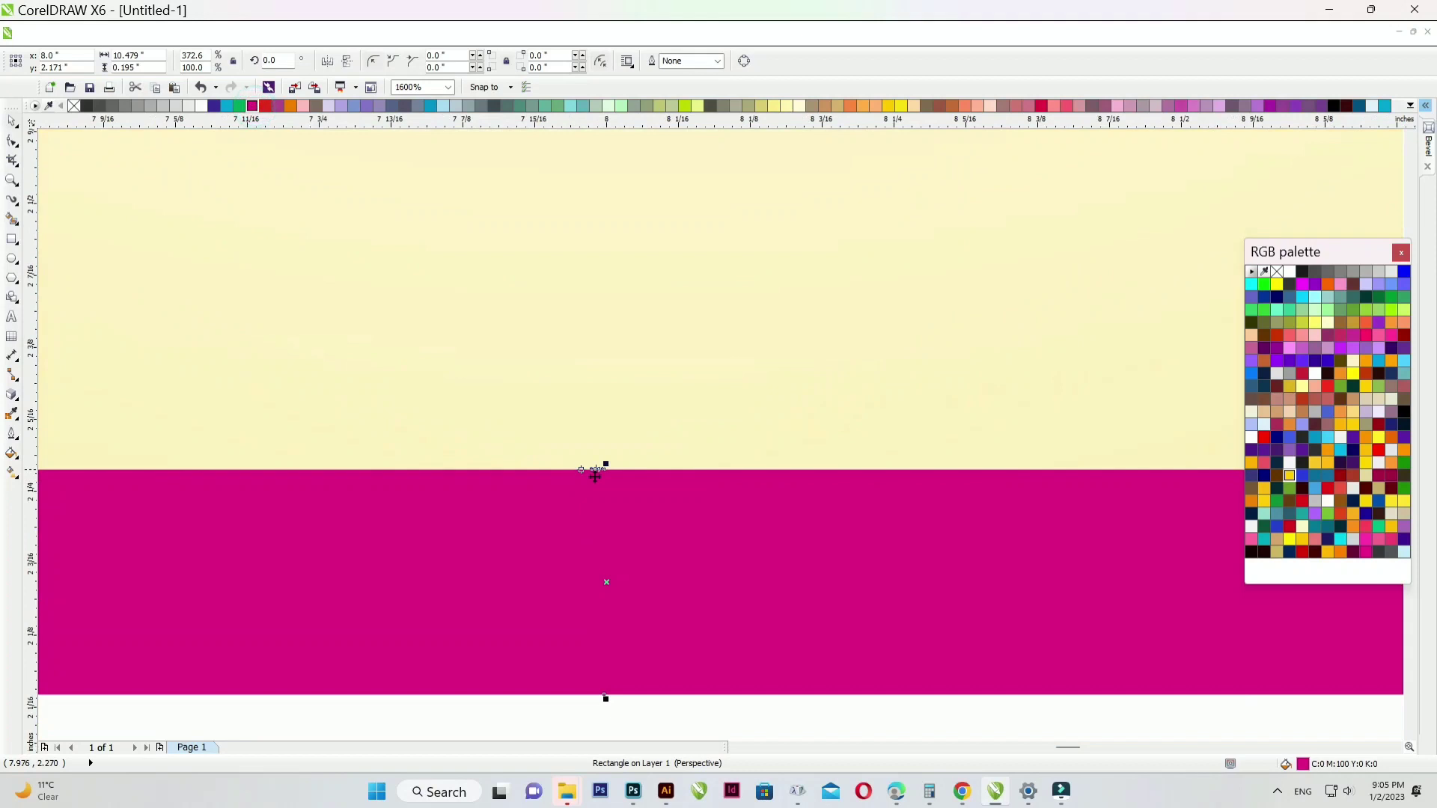
left_click_drag(606, 467, 602, 575)
scroll(602, 575, "down", 4)
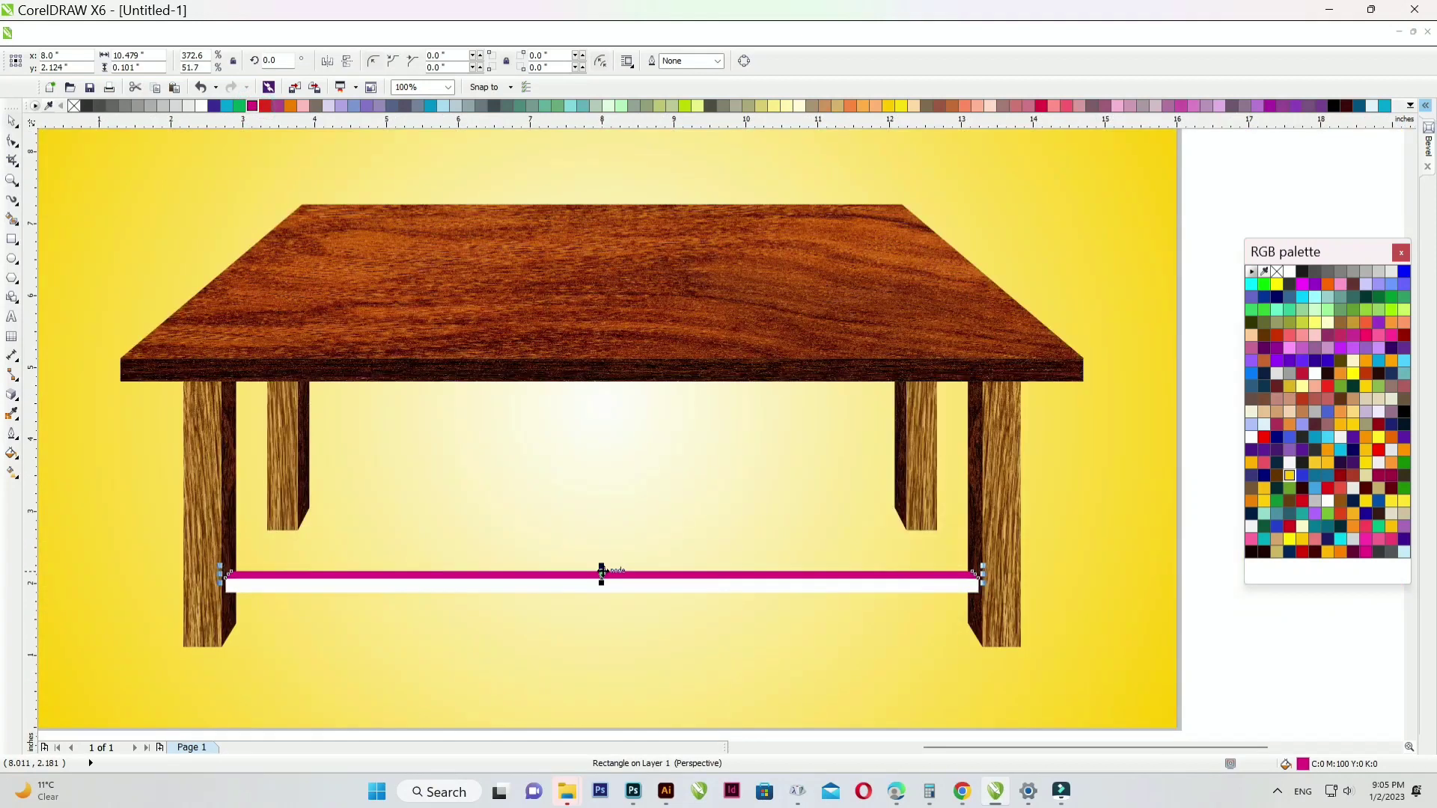
scroll(652, 456, "down", 1)
left_click(553, 658)
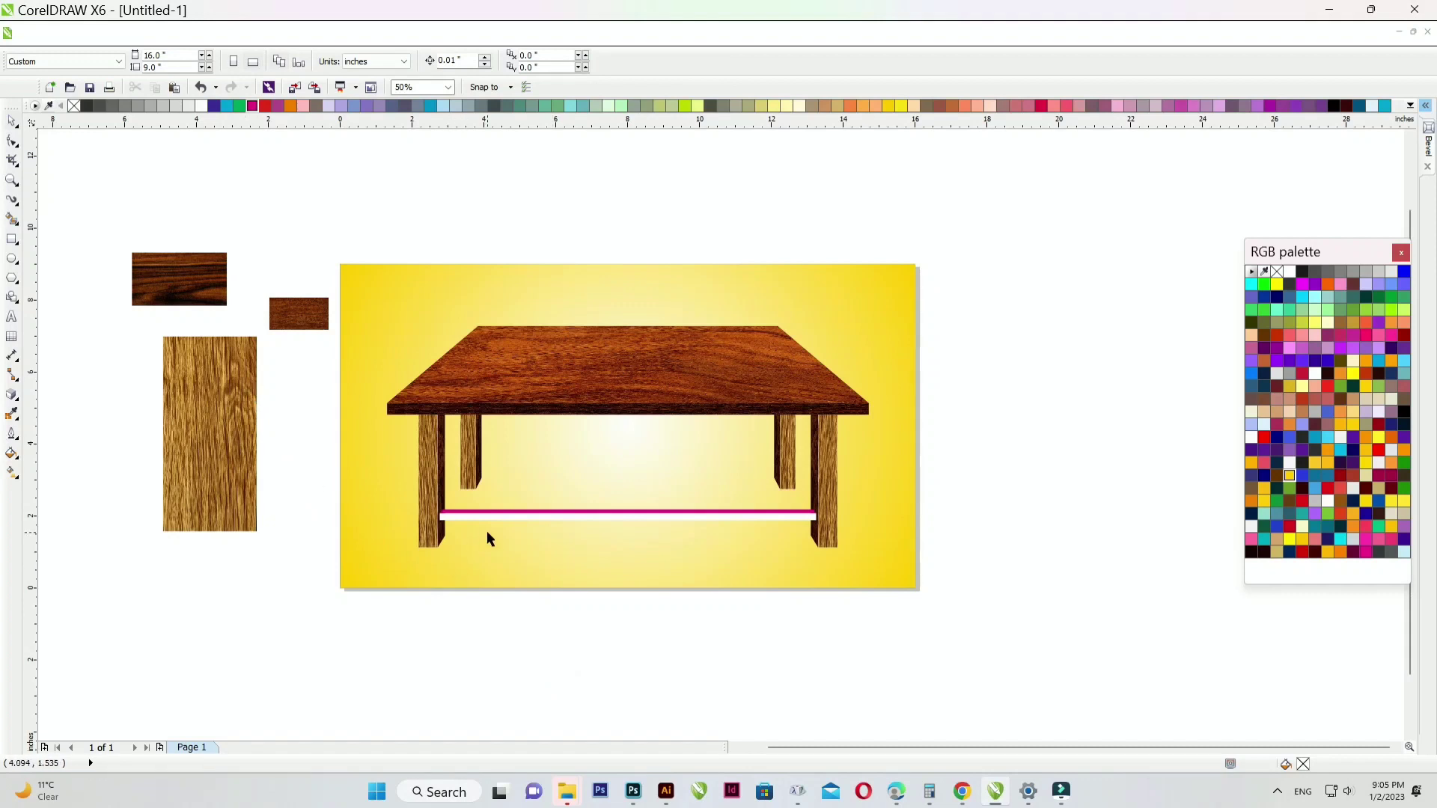
- Rotate the light wood texture 90°, duplicate it, and stretch the lower copy wider
left_click_drag(202, 285, 207, 573)
left_click(205, 450)
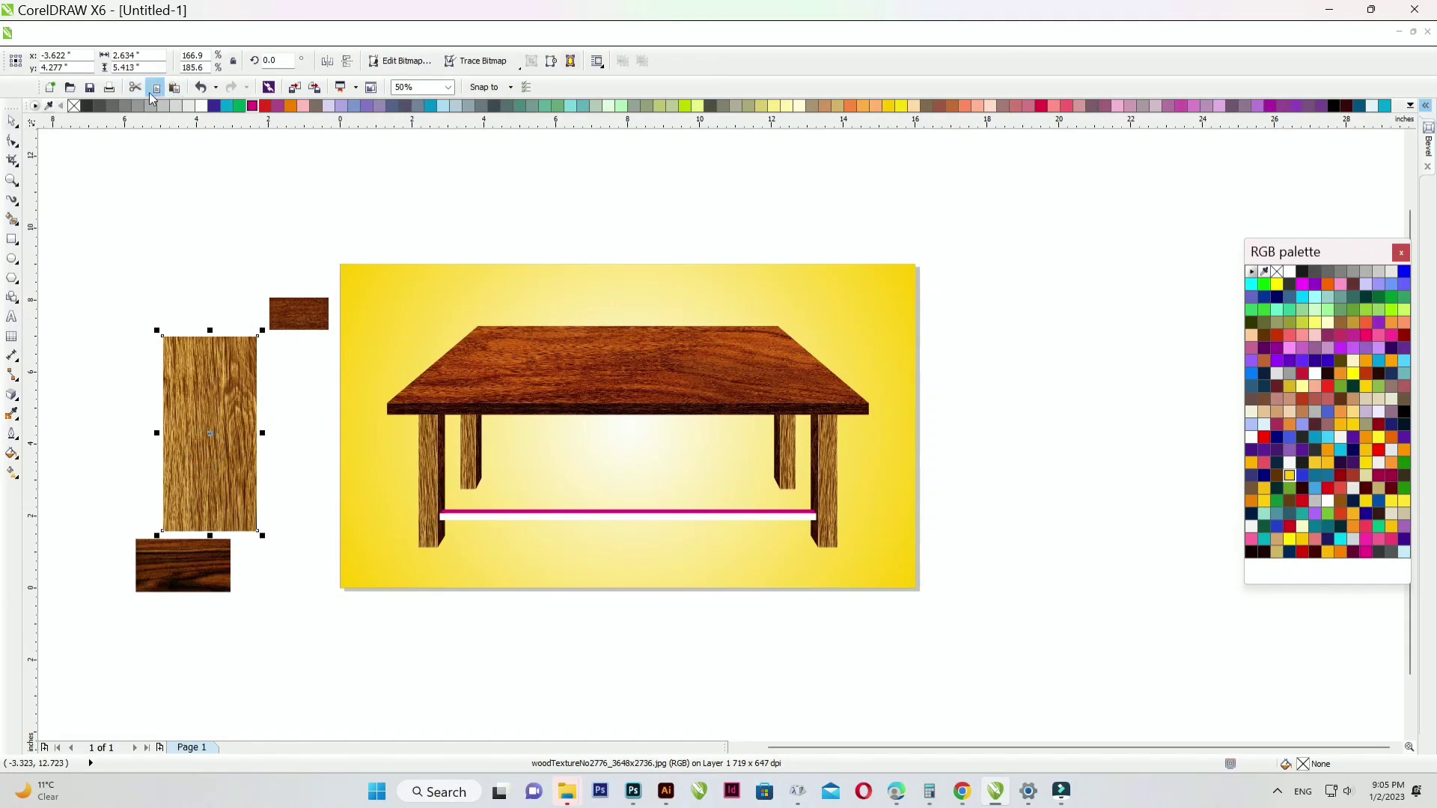
type("90")
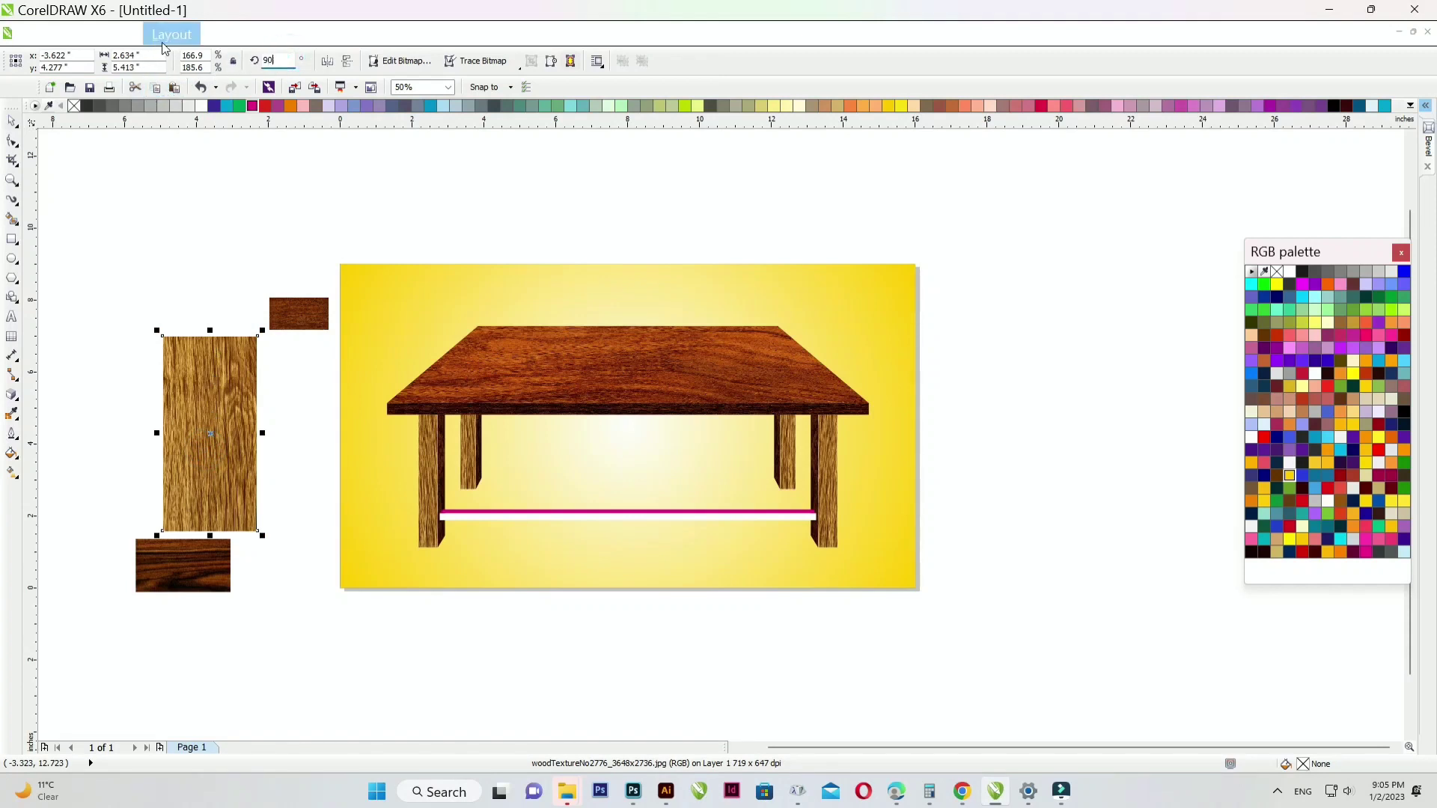
key("Return")
left_click(212, 241)
left_click_drag(219, 406, 200, 266)
right_click(200, 266)
left_click(196, 394)
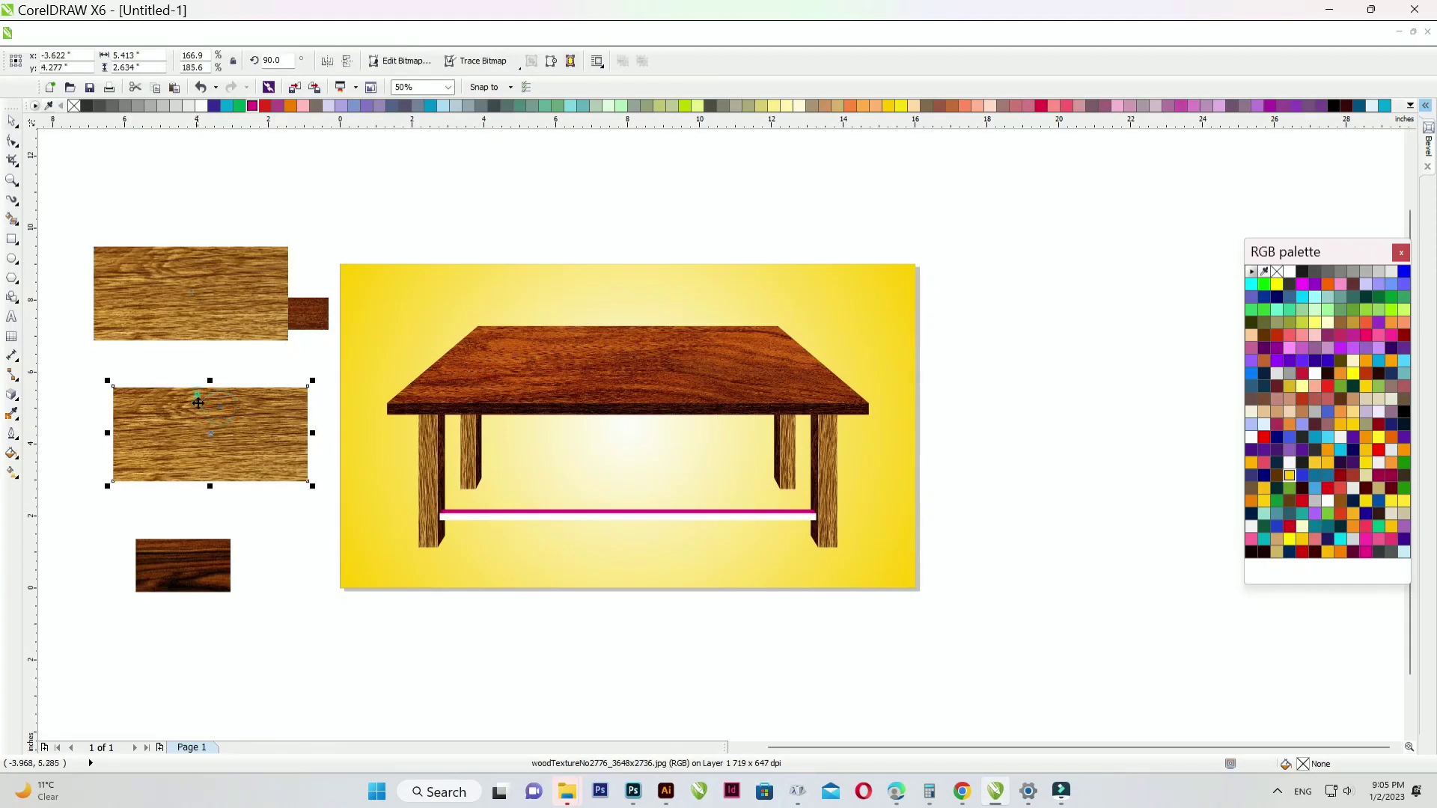
left_click_drag(313, 434, 359, 434)
- PowerClip the wood texture into the lower rail and select it inside for adjustment
right_click(232, 434)
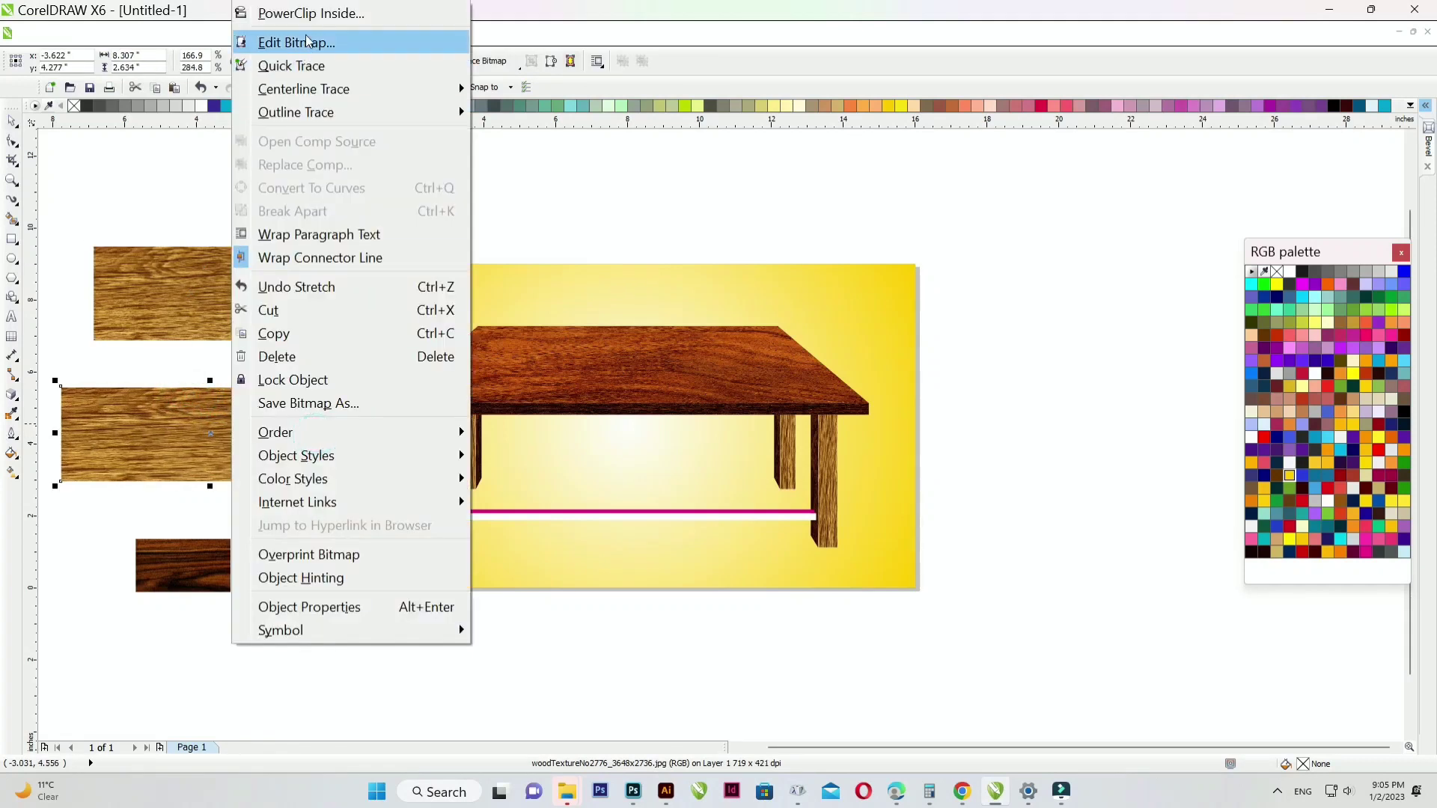
left_click(311, 10)
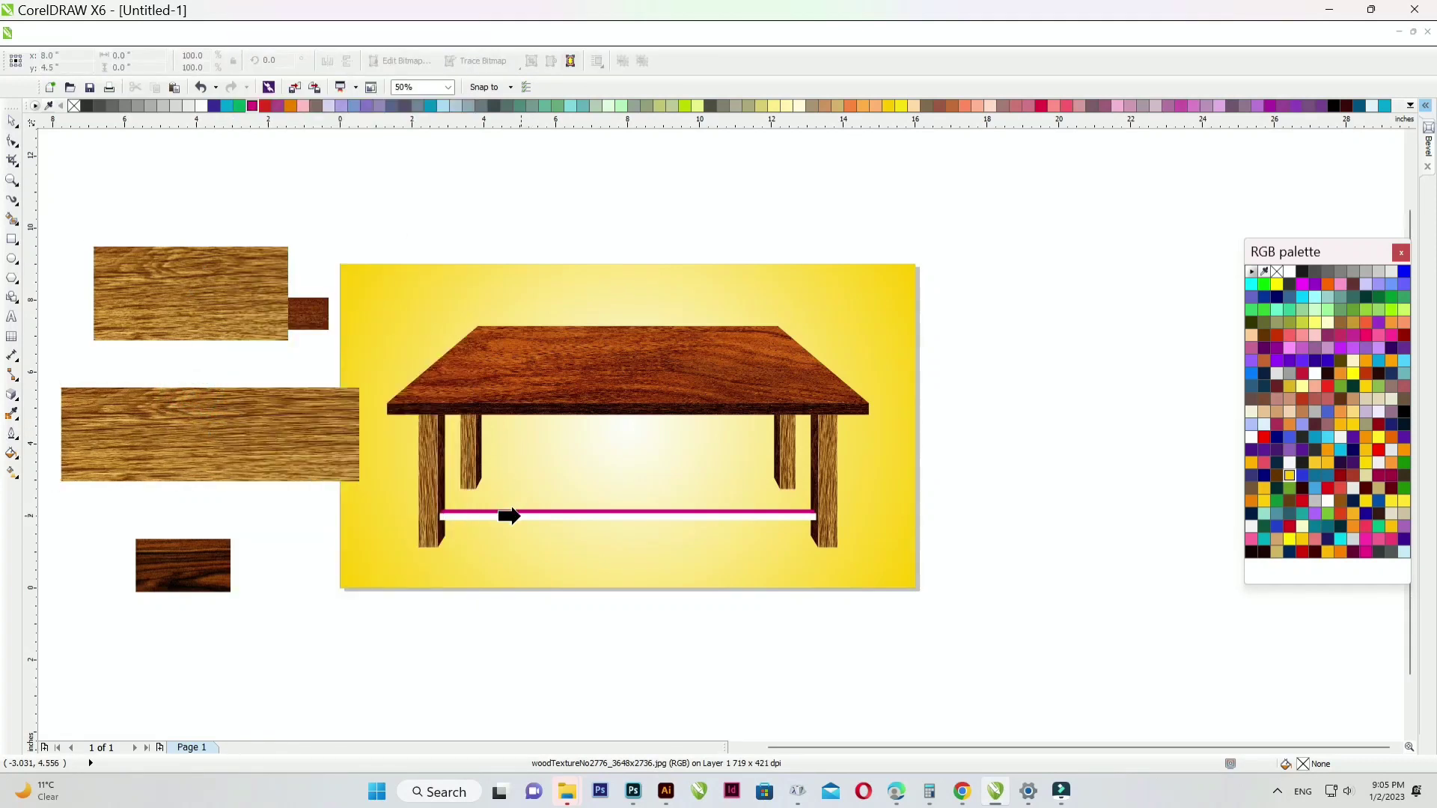
left_click(521, 516)
left_click(521, 517, "ctrl")
scroll(807, 537, "up", 2)
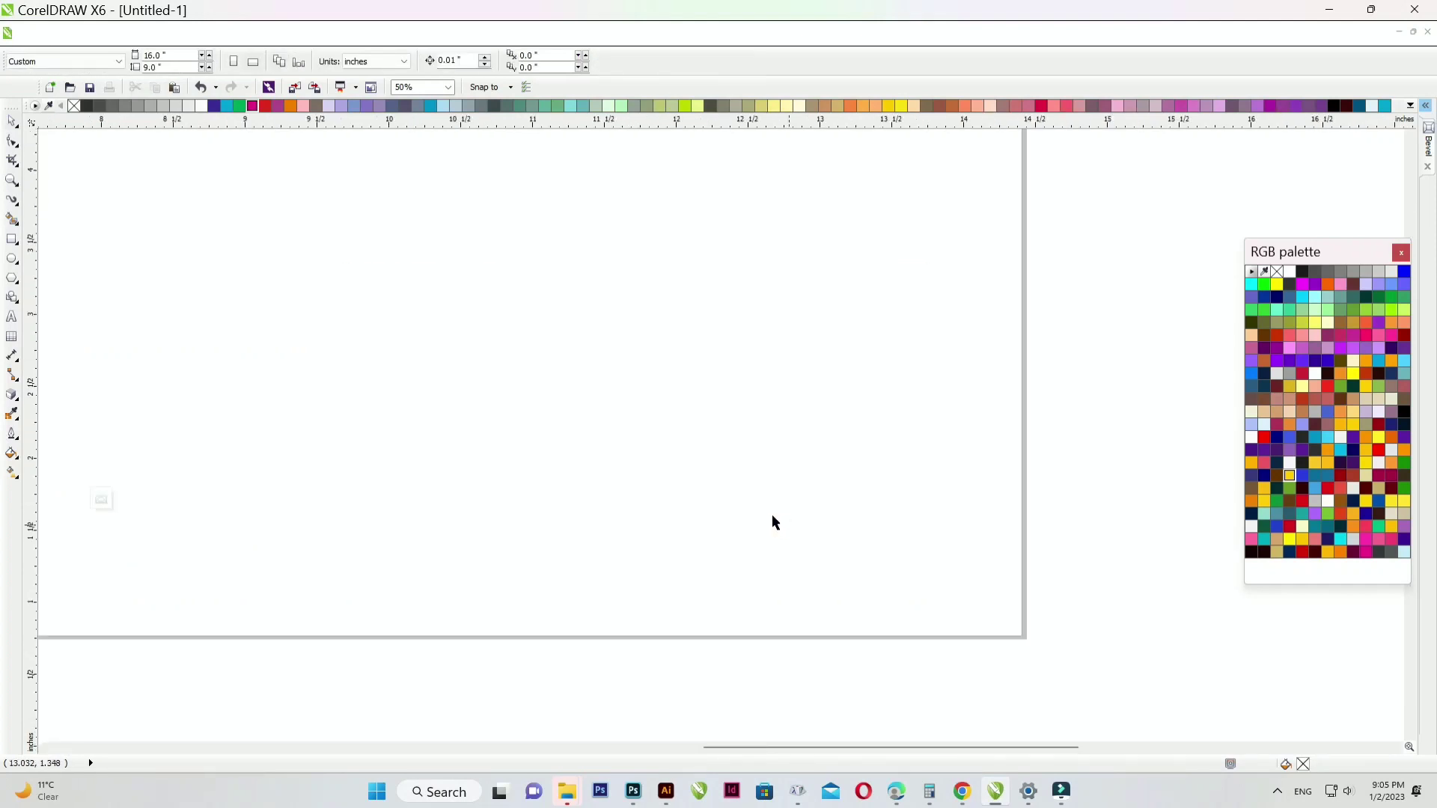
scroll(775, 522, "up", 1)
left_click(609, 418)
- Stretch the wood texture across the crossbar's front face and finish editing its contents
left_click_drag(637, 410, 965, 431)
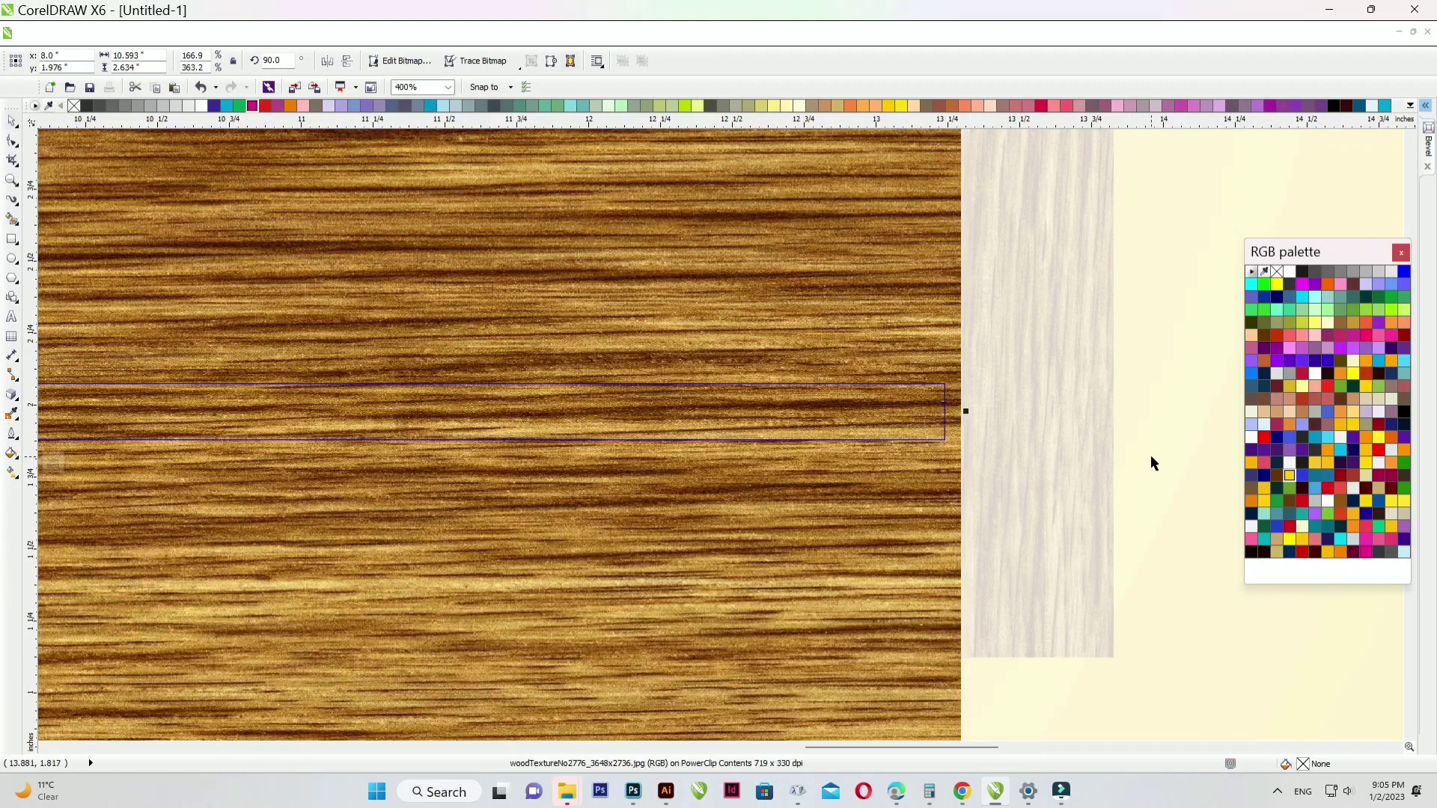
left_click(1150, 457, "ctrl")
scroll(1145, 458, "down", 2)
scroll(892, 463, "down", 1)
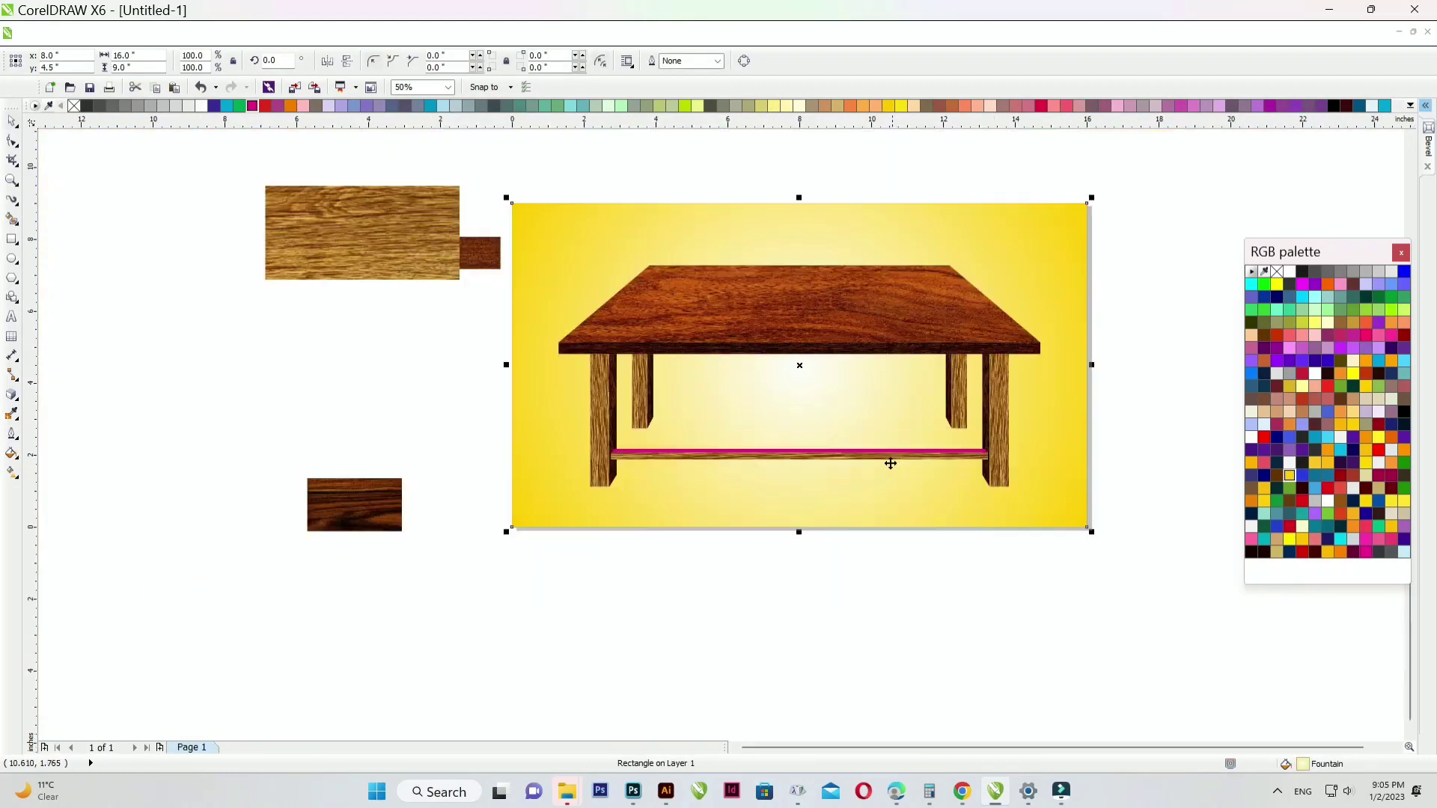
- Move the small dark wood bitmap onto the crossbar and PowerClip it into the magenta top strip
left_click(672, 627)
left_click_drag(376, 261, 342, 414)
left_click_drag(449, 249, 712, 416)
scroll(712, 416, "up", 3)
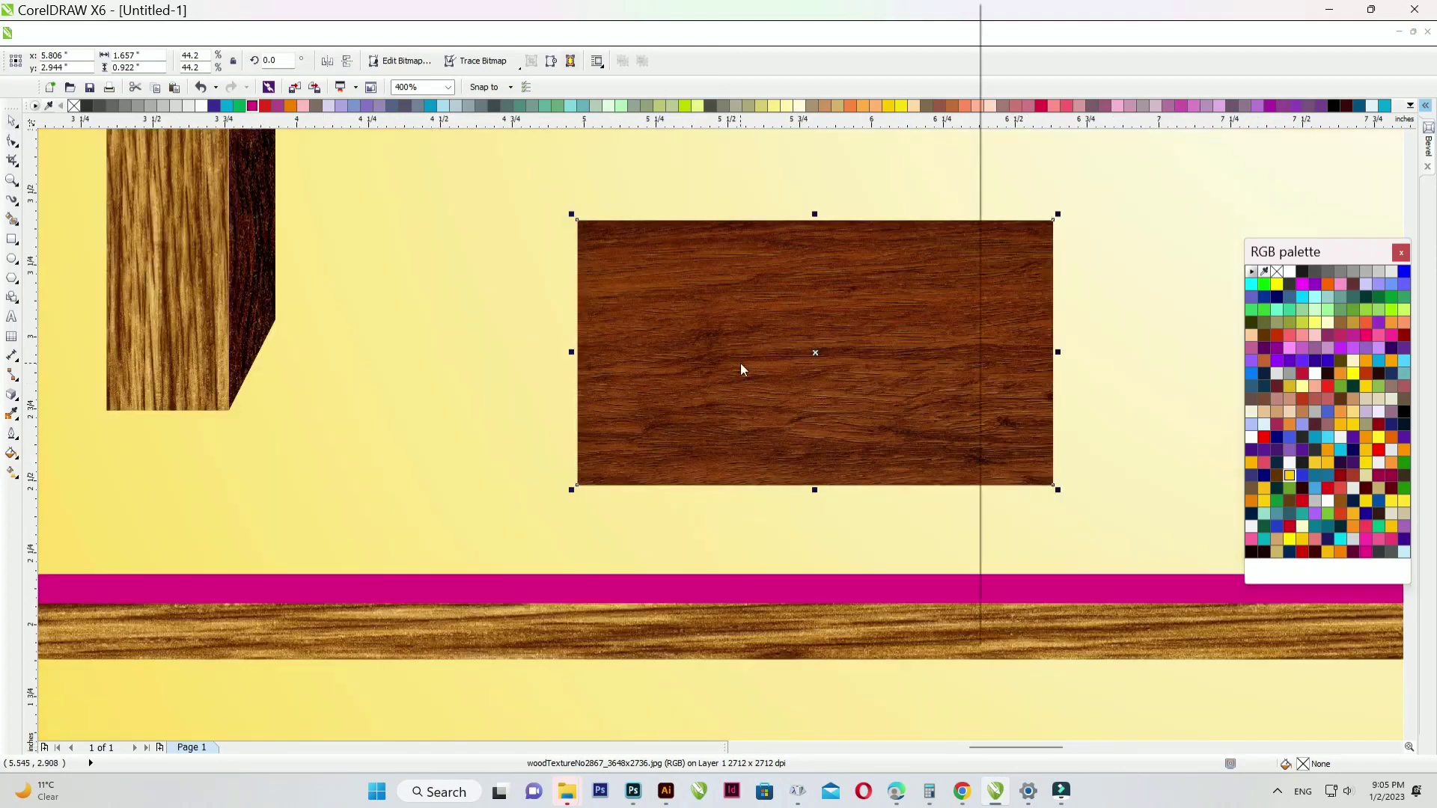
right_click(742, 369)
left_click(843, 17)
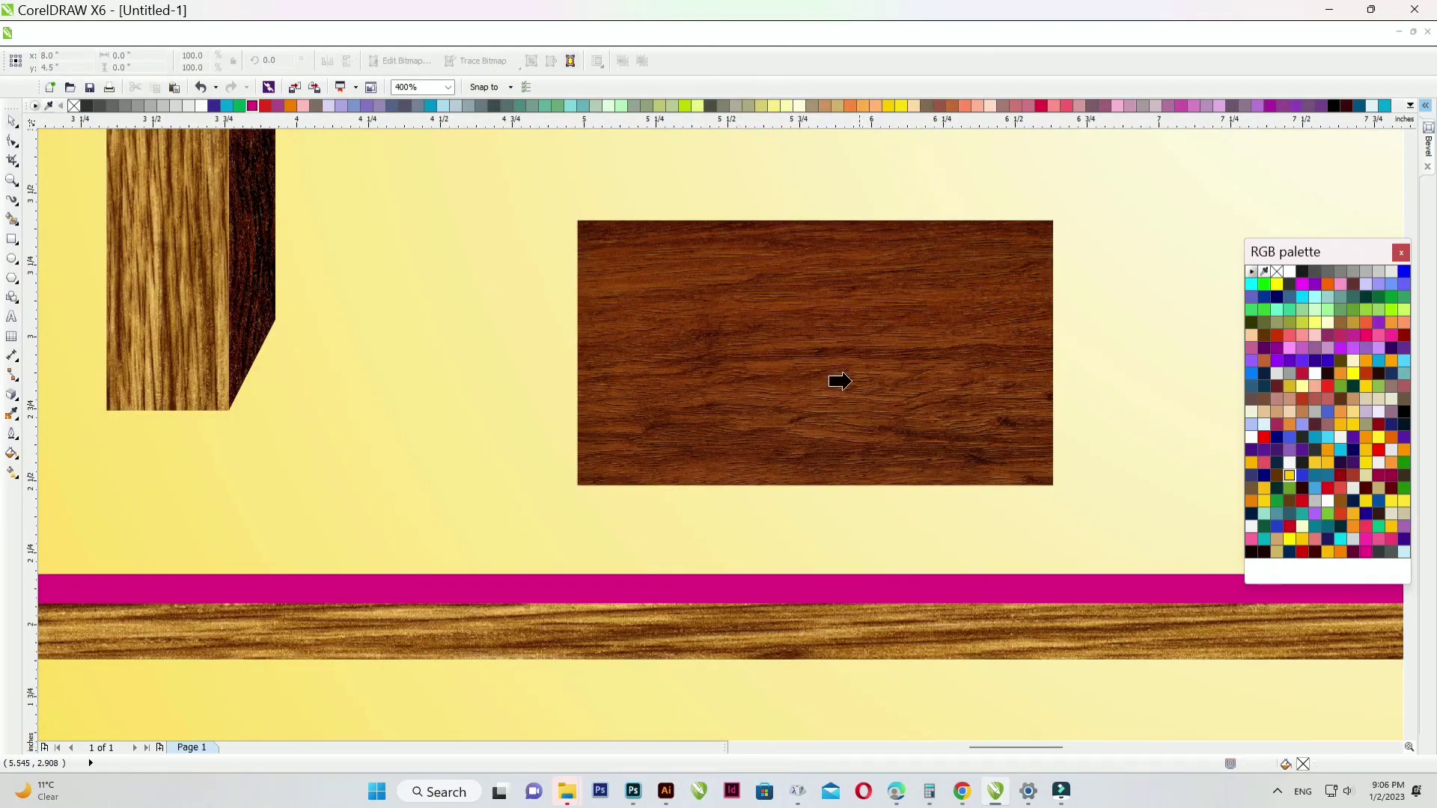
left_click(793, 590)
scroll(315, 443, "down", 3)
scroll(587, 478, "up", 2)
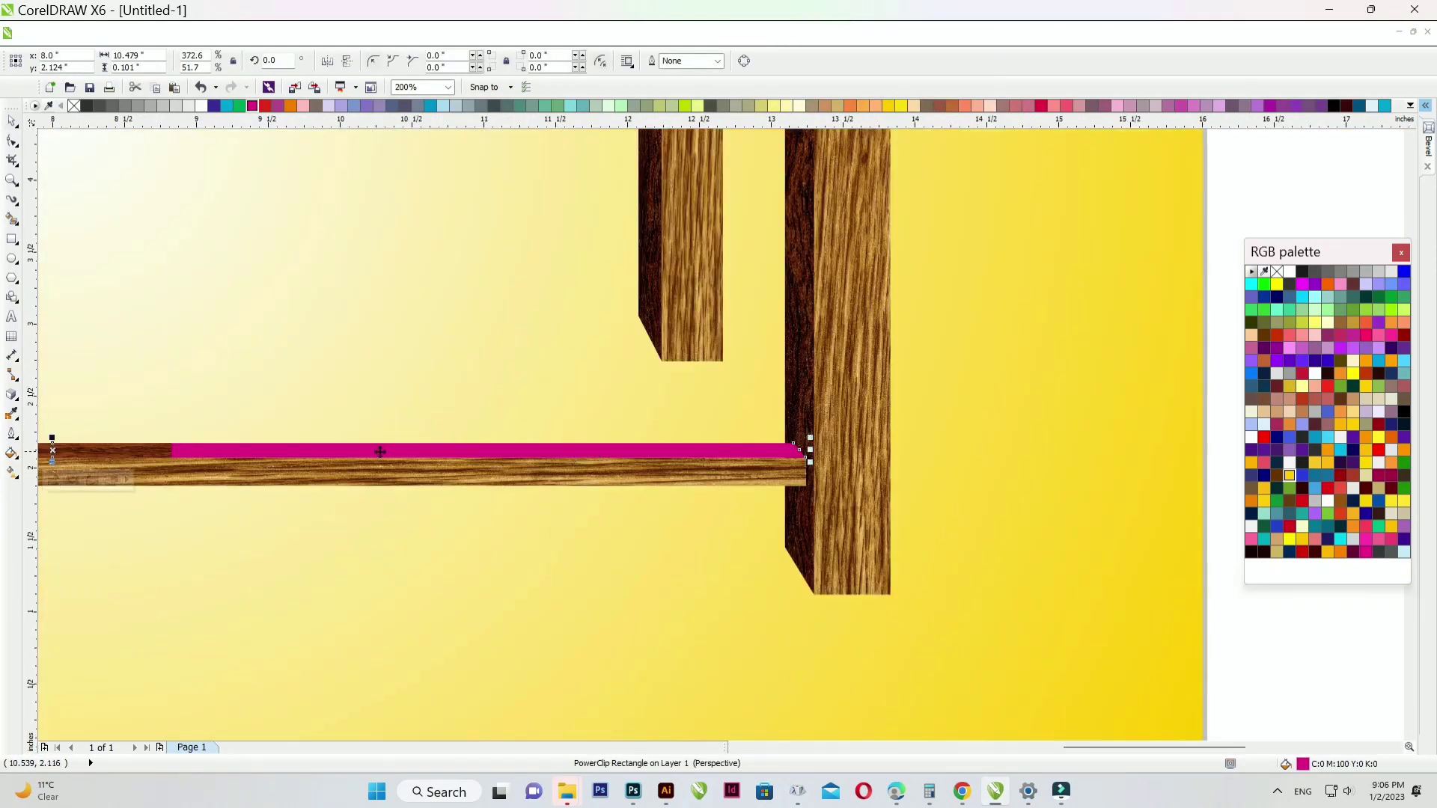
- Stretch the clipped wood across the whole crossbar top, finish editing, and fit the view
left_click(136, 445)
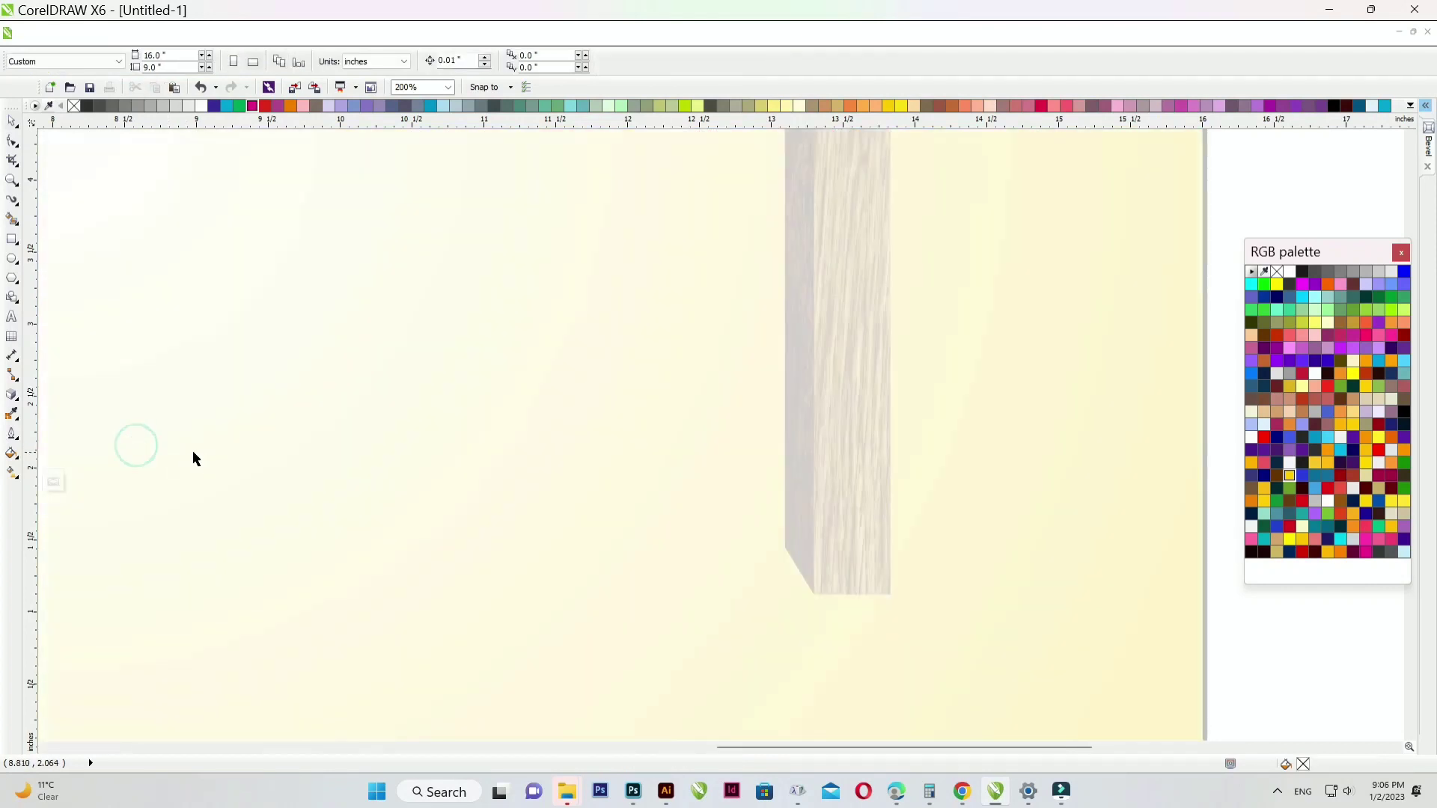
left_click(150, 440)
left_click_drag(177, 449, 846, 474)
left_click(1249, 633, "ctrl")
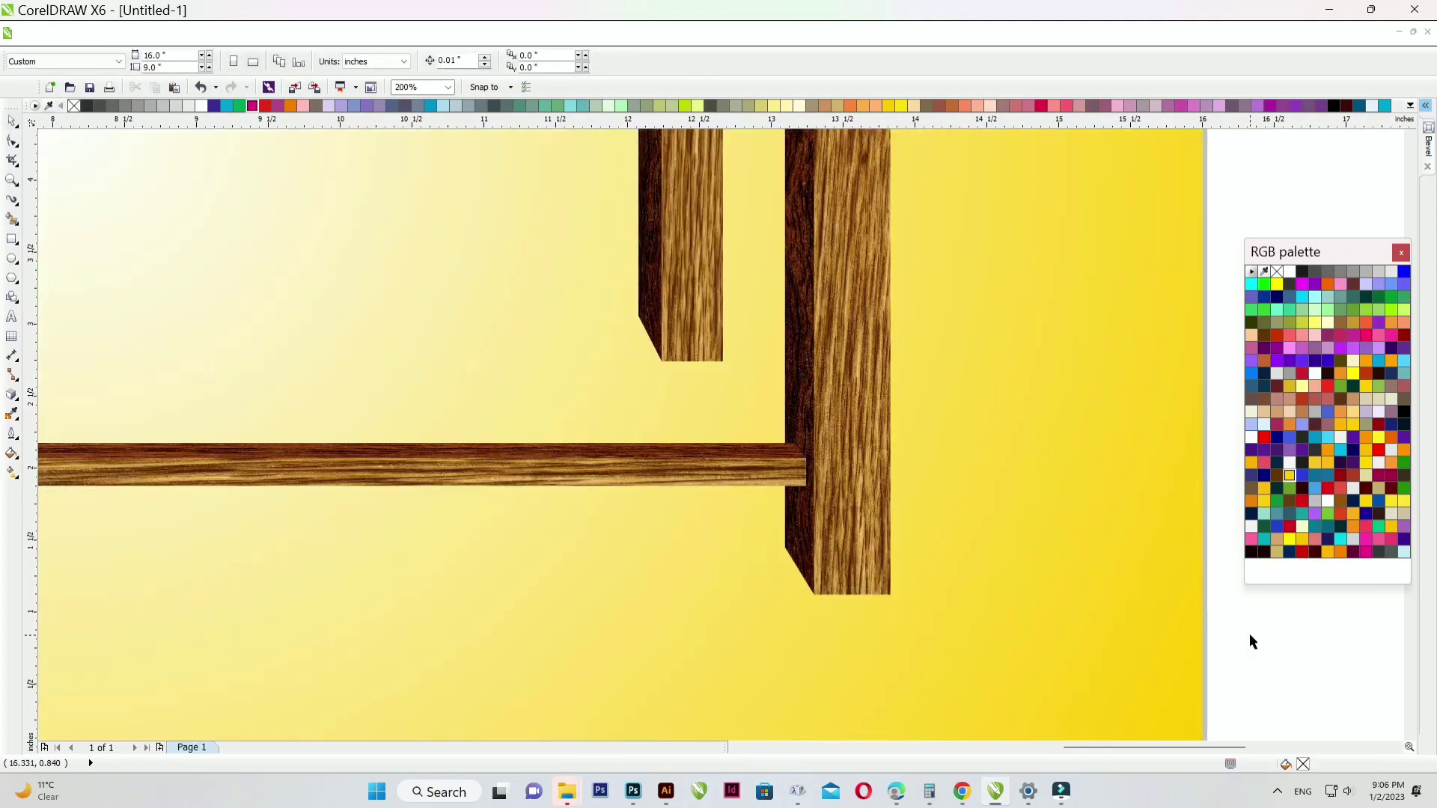
key("F4")
scroll(509, 461, "down", 1)
scroll(806, 527, "up", 1)
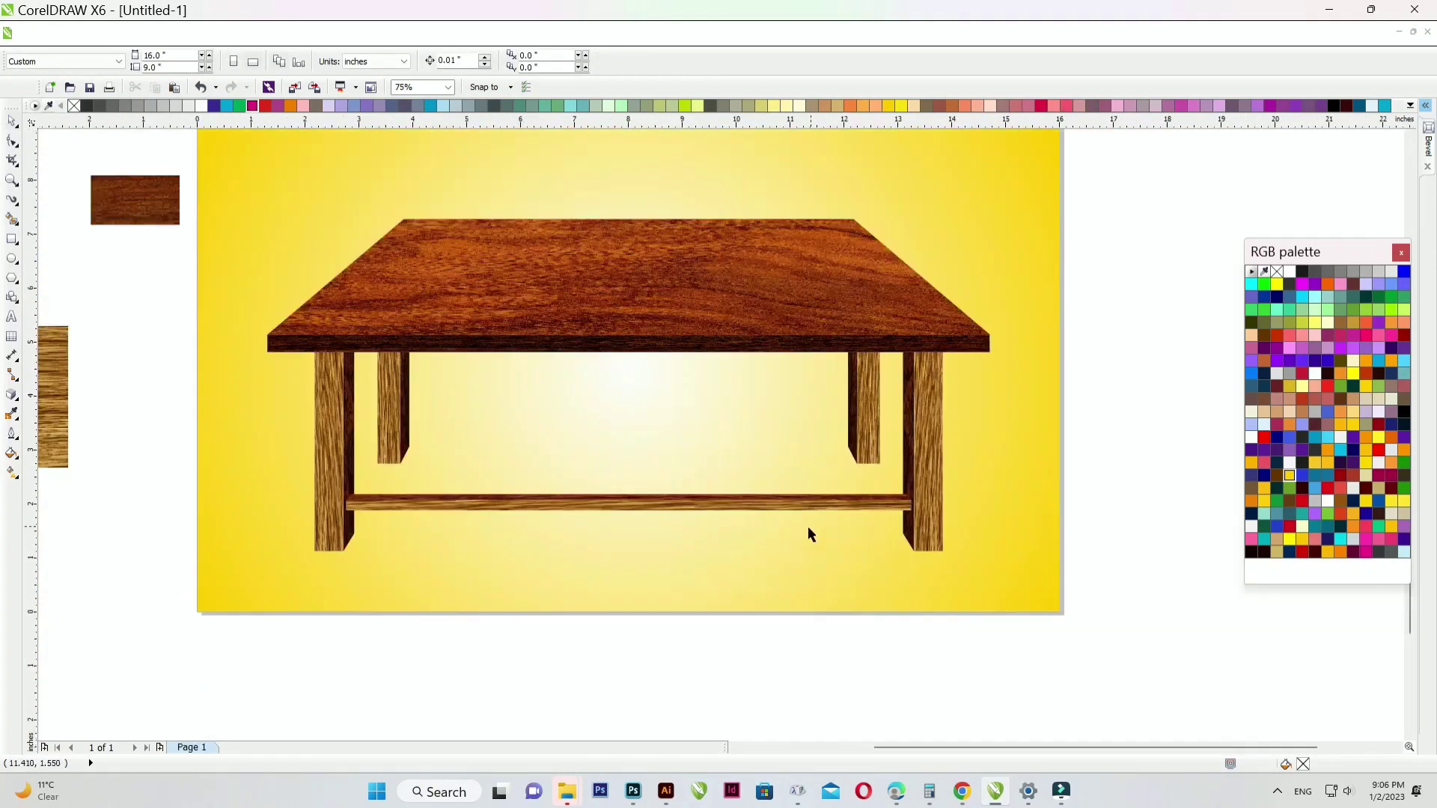
- Duplicate both parts of the lower crossbar higher up and group the copy with Ctrl+G
left_click_drag(808, 468, 934, 460)
left_click_drag(748, 506, 759, 427)
scroll(891, 420, "up", 1)
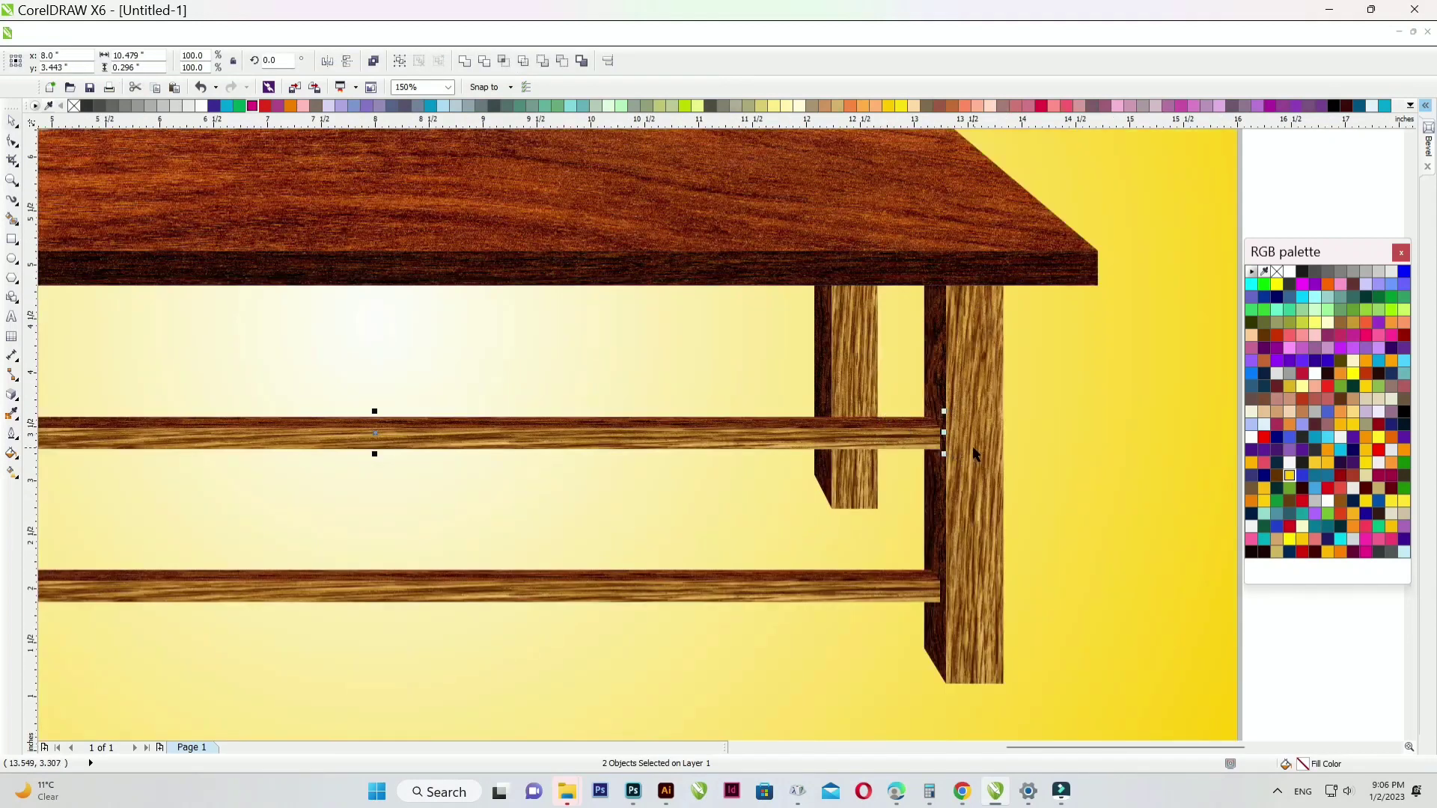
key("ctrl+g")
- Shorten the copied crossbar from its right end and shift it right to meet the back leg
left_click_drag(945, 433, 818, 434)
scroll(823, 433, "up", 3)
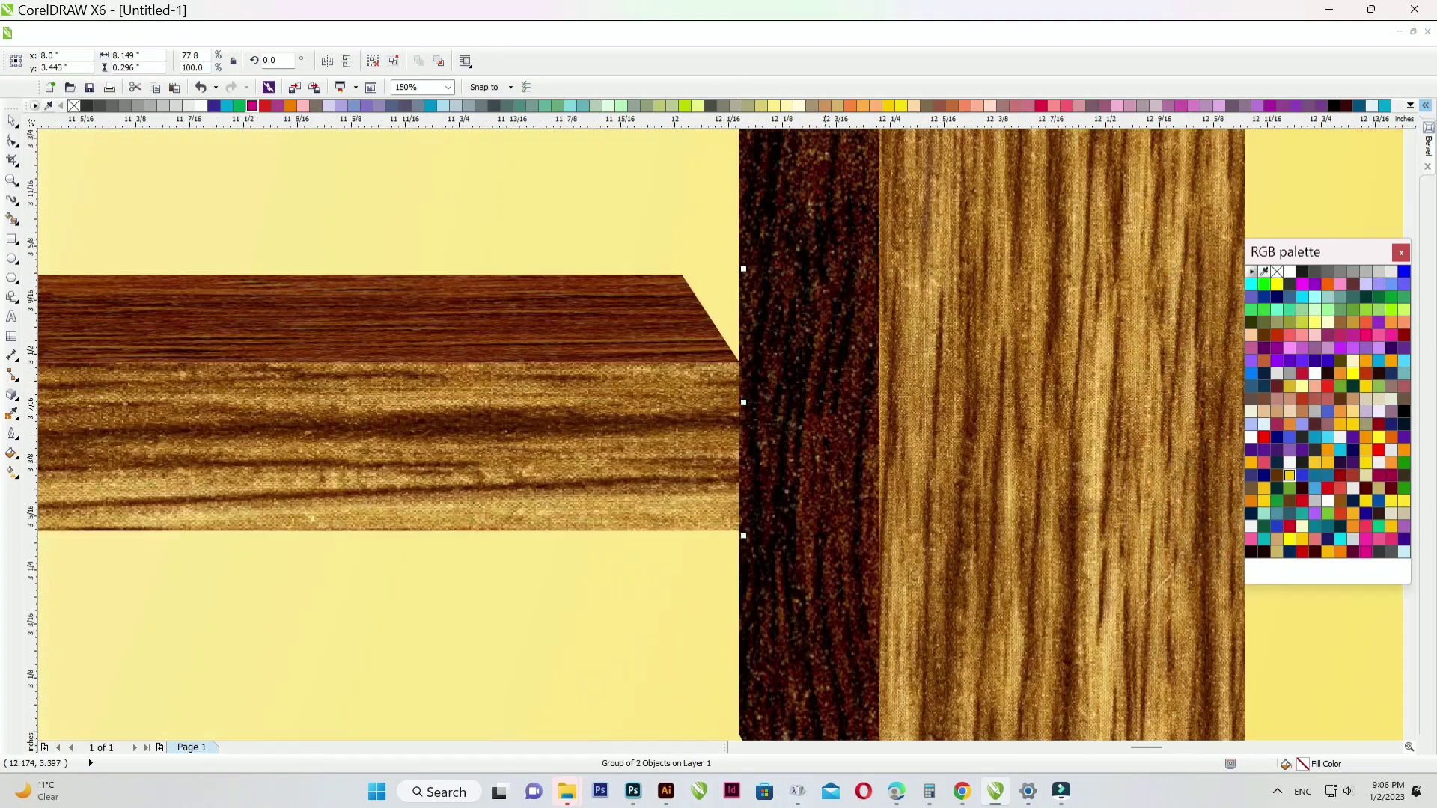
left_click_drag(739, 404, 840, 404)
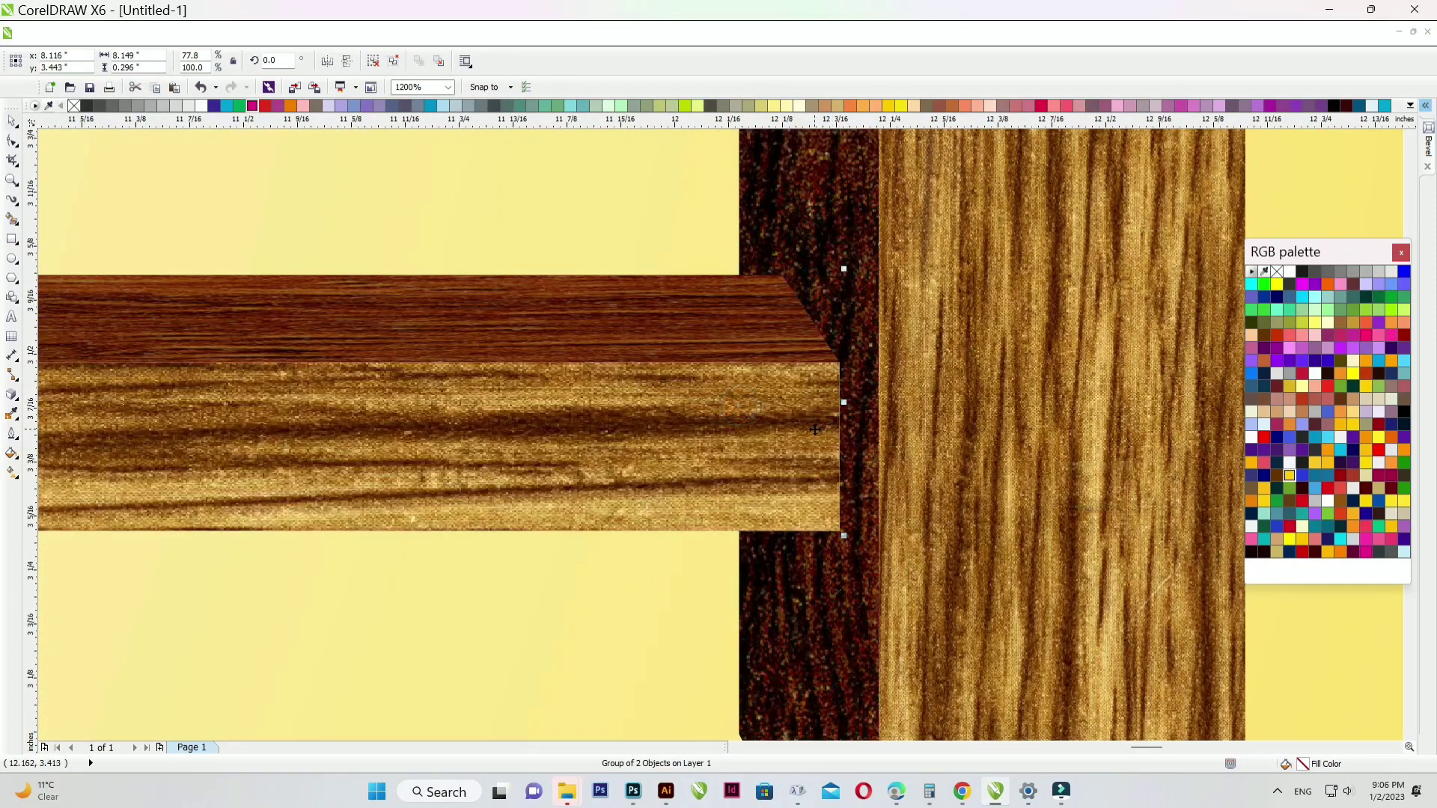
scroll(813, 428, "down", 4)
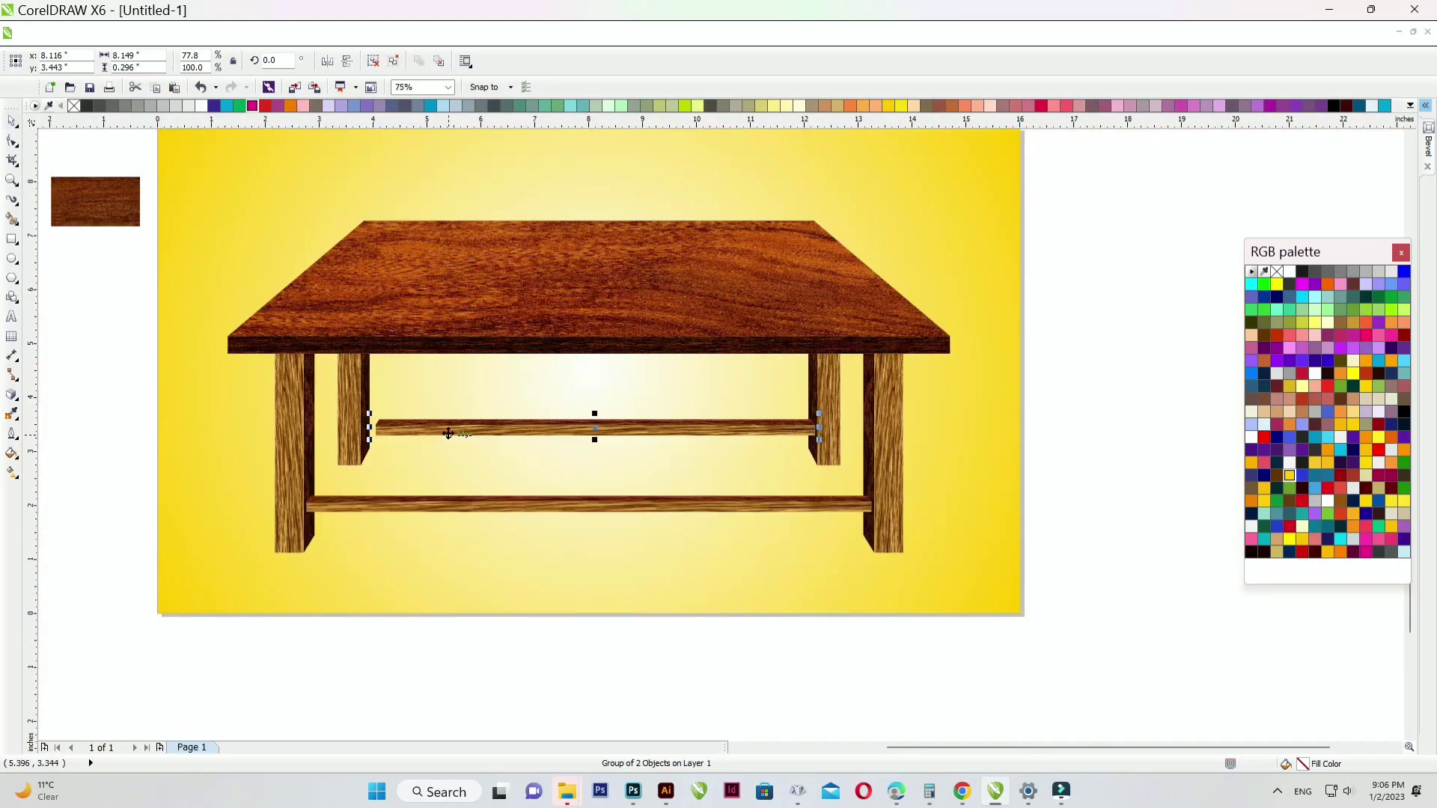
scroll(420, 432, "up", 3)
- Extend the copy's left end to the other back leg and deselect it
left_click_drag(143, 399, 48, 399)
scroll(362, 447, "down", 2)
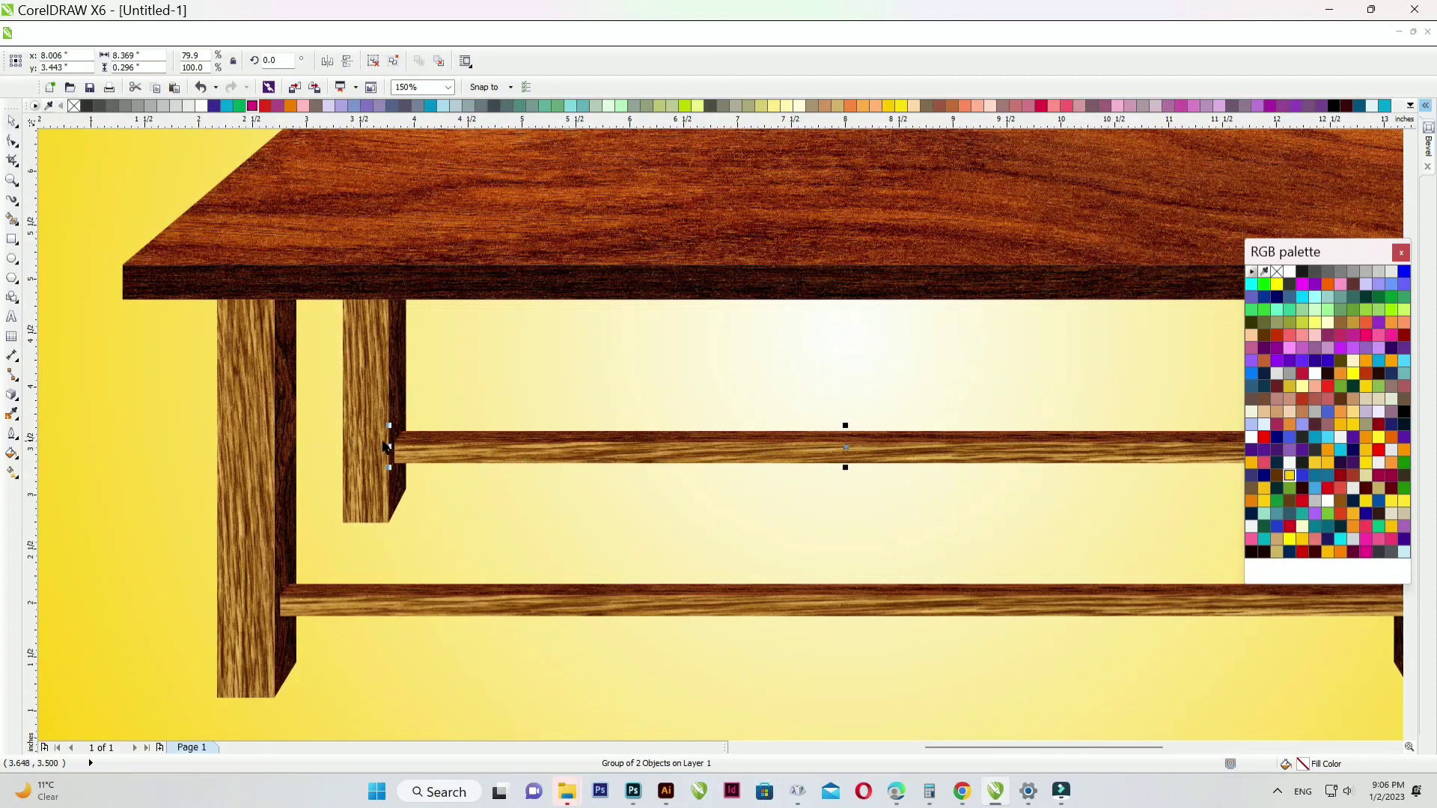
scroll(383, 446, "up", 2)
scroll(384, 447, "down", 3)
scroll(446, 485, "left", 4)
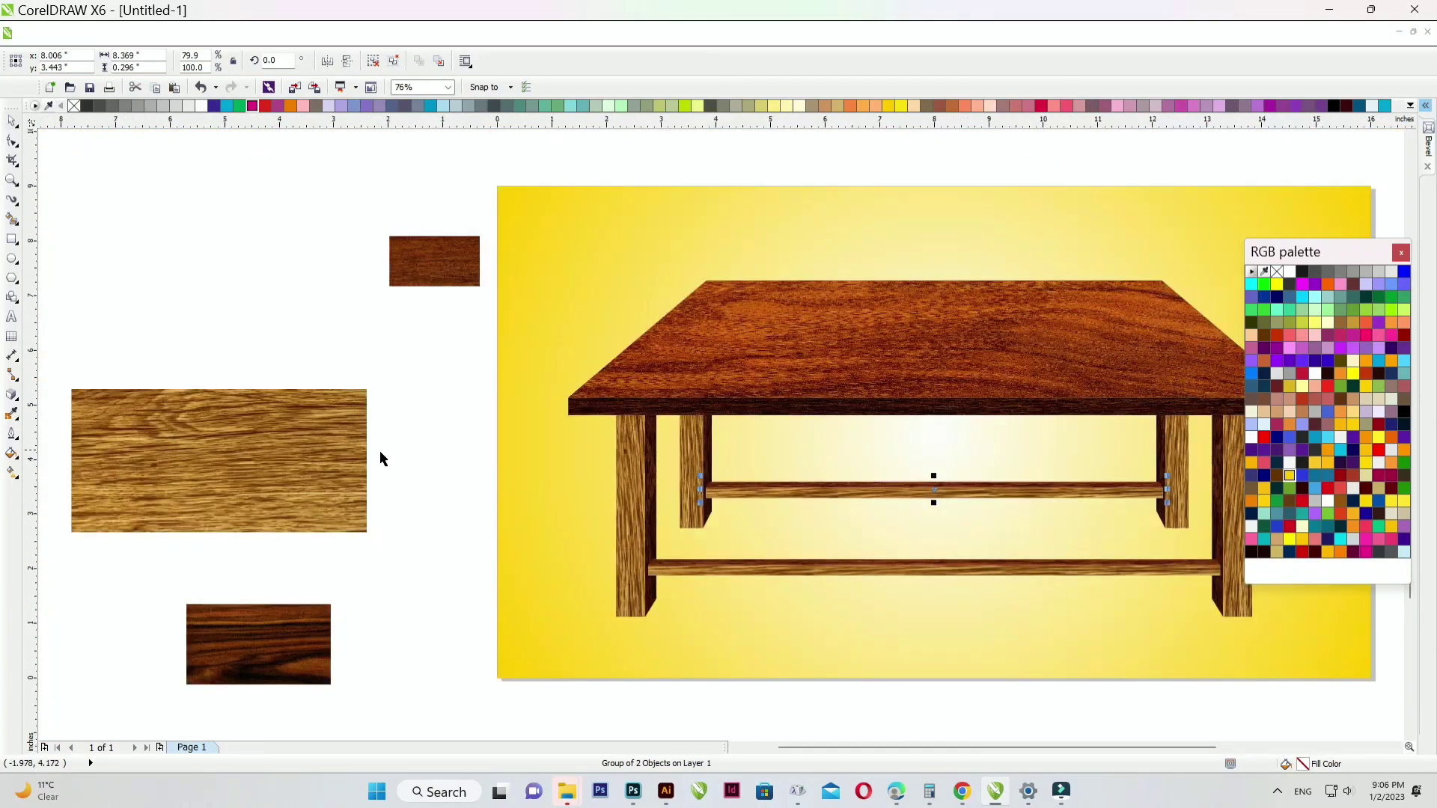
left_click(388, 426)
scroll(568, 520, "down", 2)
scroll(711, 533, "up", 2)
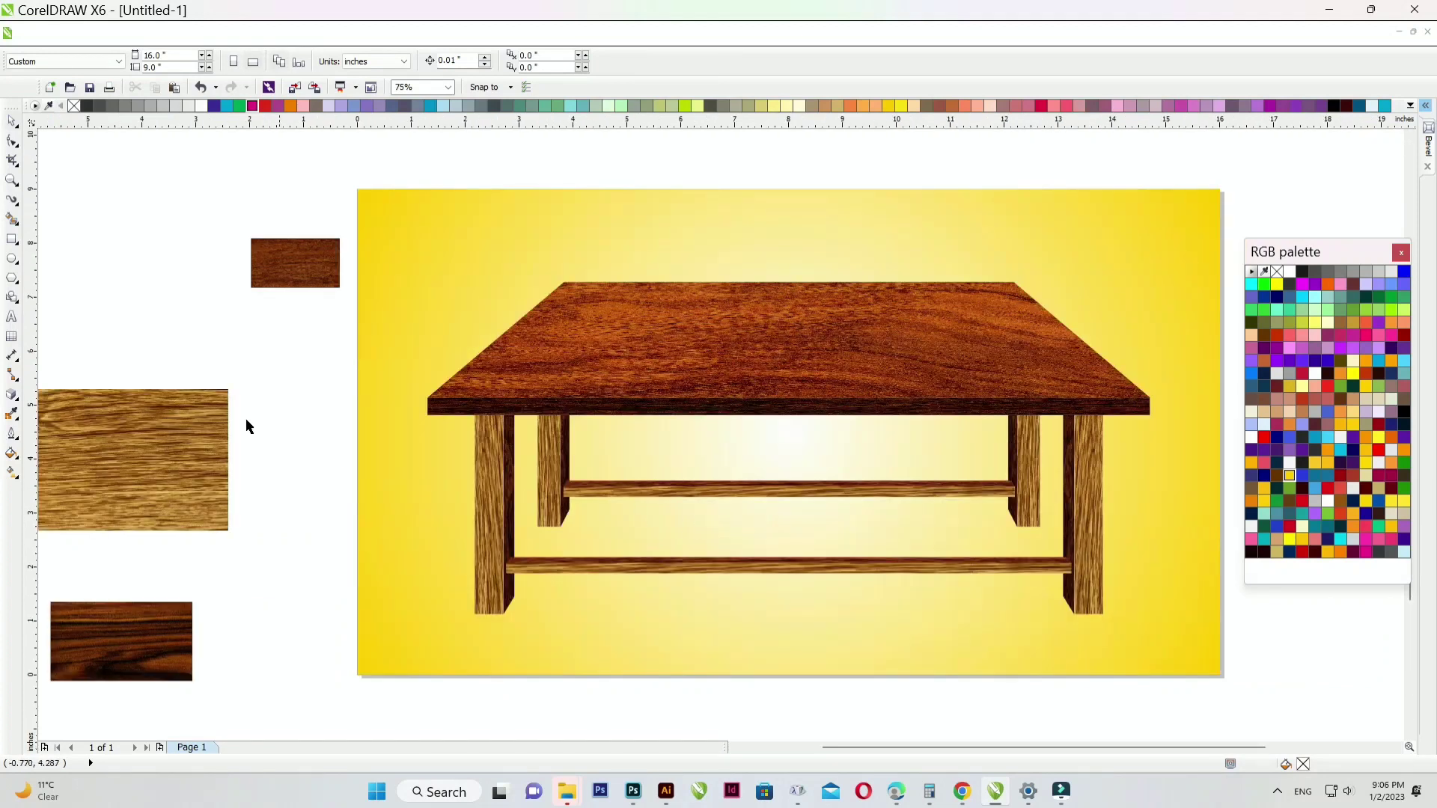
left_click(12, 240)
scroll(515, 566, "up", 2)
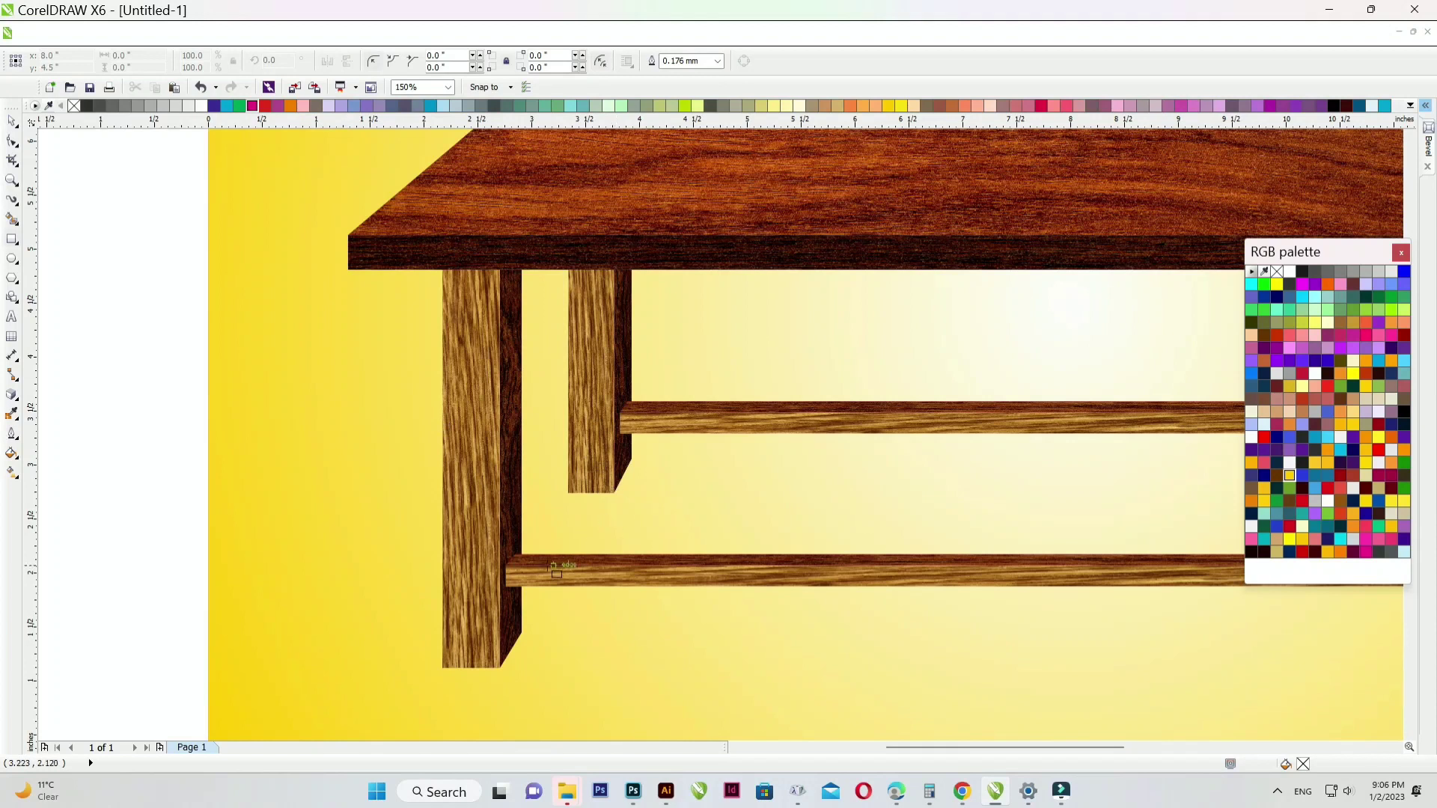
- Duplicate the lower rail, shorten it to a short piece, and place it near the front leg
left_click(13, 123)
left_click_drag(549, 555, 533, 498)
scroll(1047, 494, "down", 2)
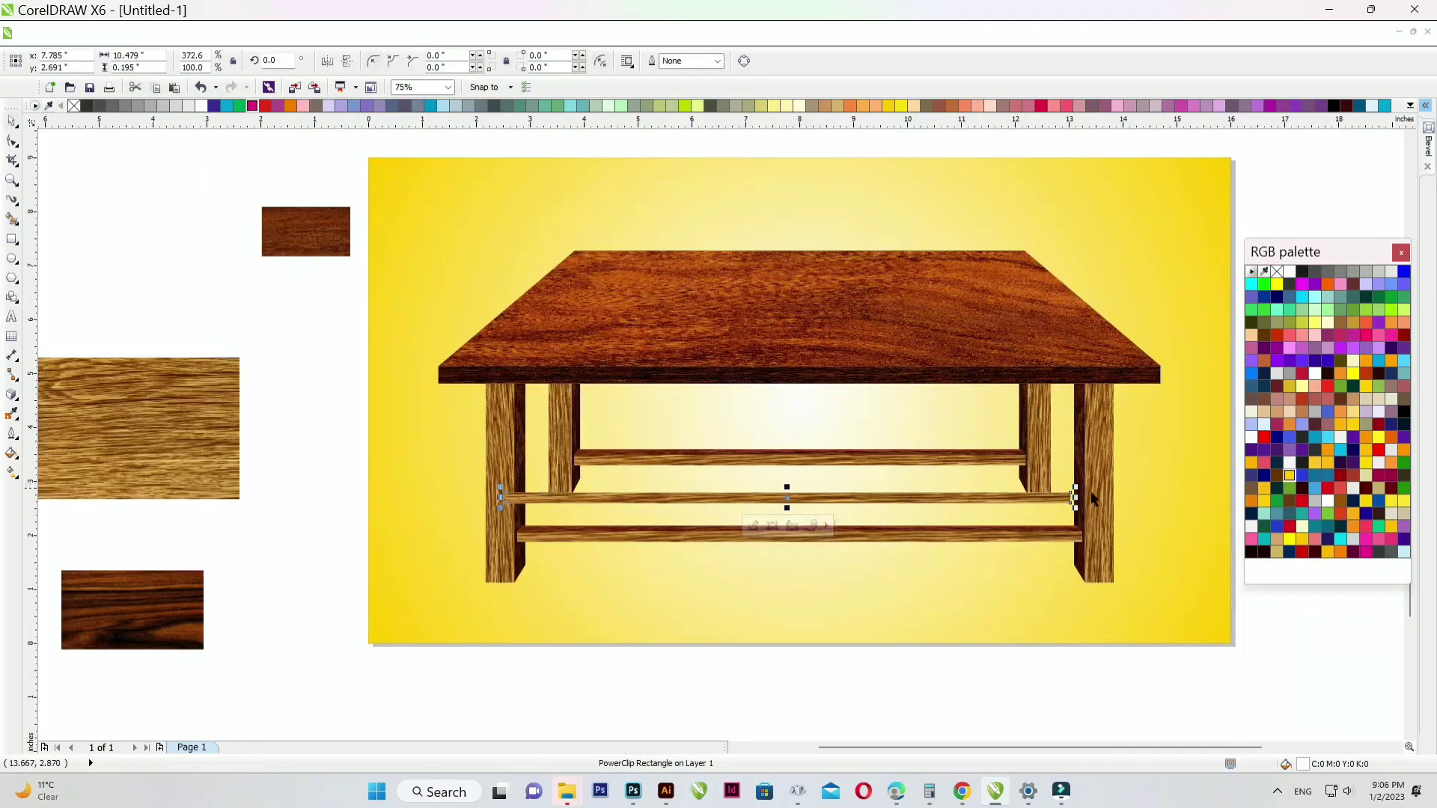
left_click_drag(1070, 498, 574, 498)
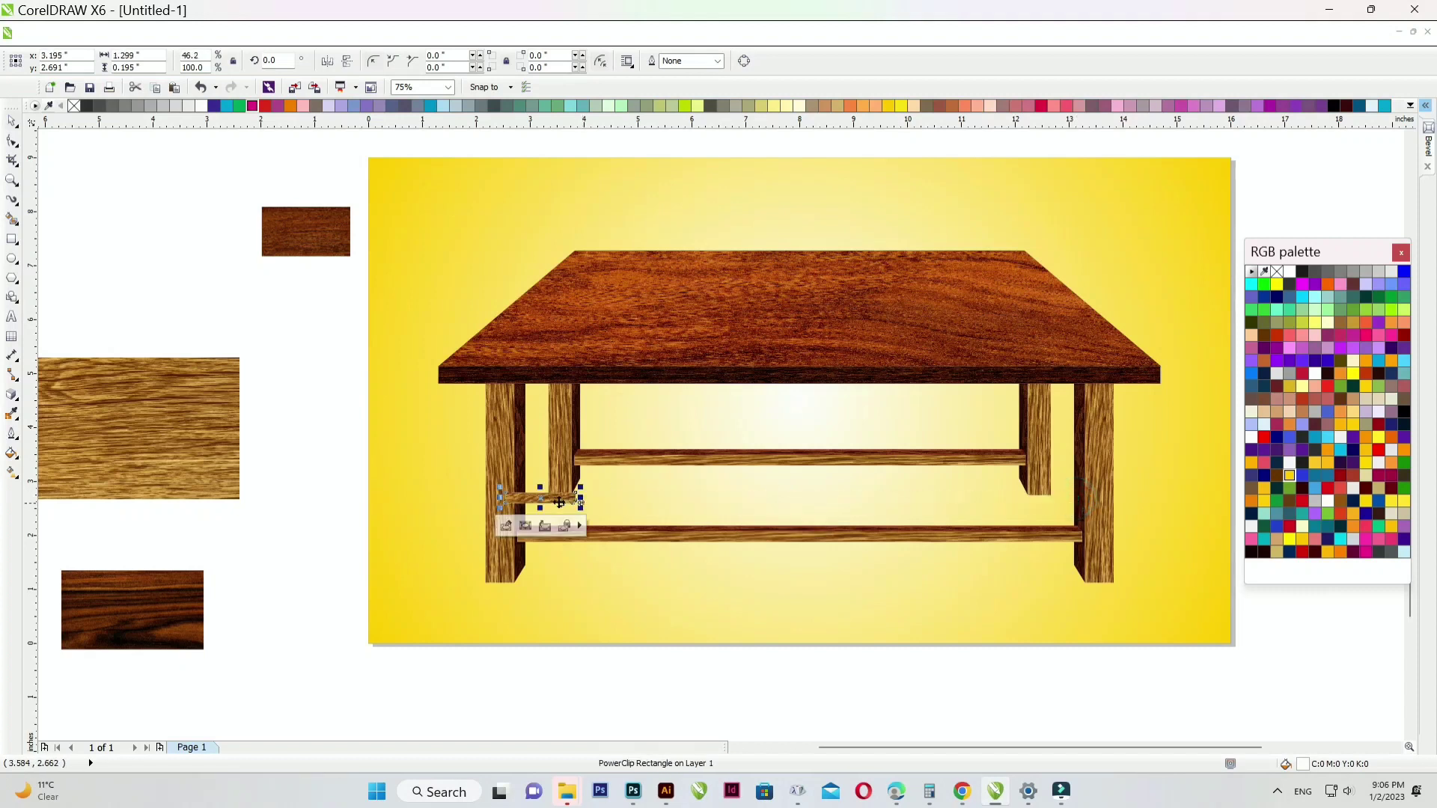
scroll(558, 509, "up", 2)
scroll(510, 498, "up", 4)
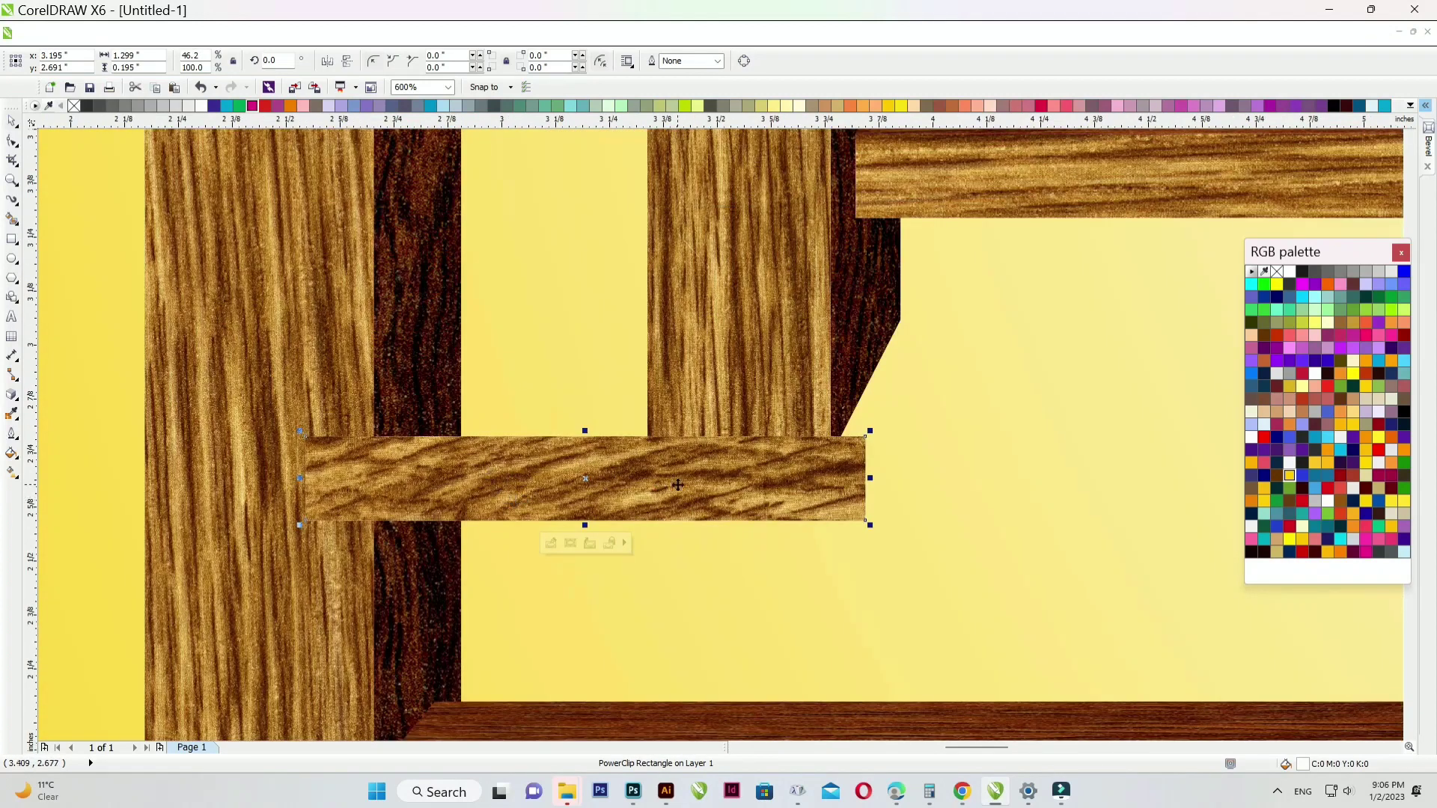
scroll(677, 485, "down", 2)
left_click_drag(530, 460, 571, 609)
- Skew the short piece into a narrower diagonal brace running toward the back leg
left_click(572, 603)
left_click_drag(752, 605, 620, 293)
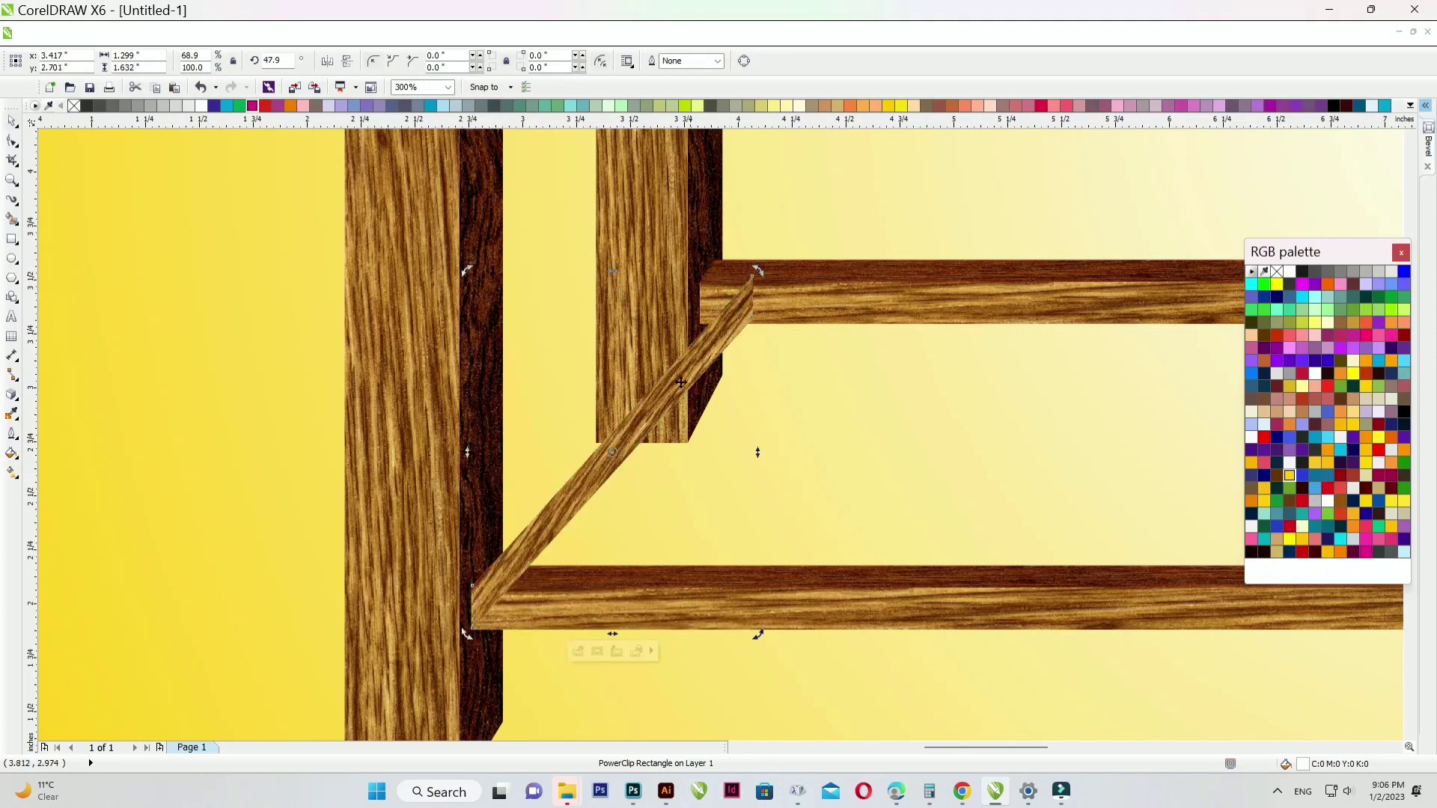
left_click_drag(698, 459, 659, 474)
left_click(611, 356)
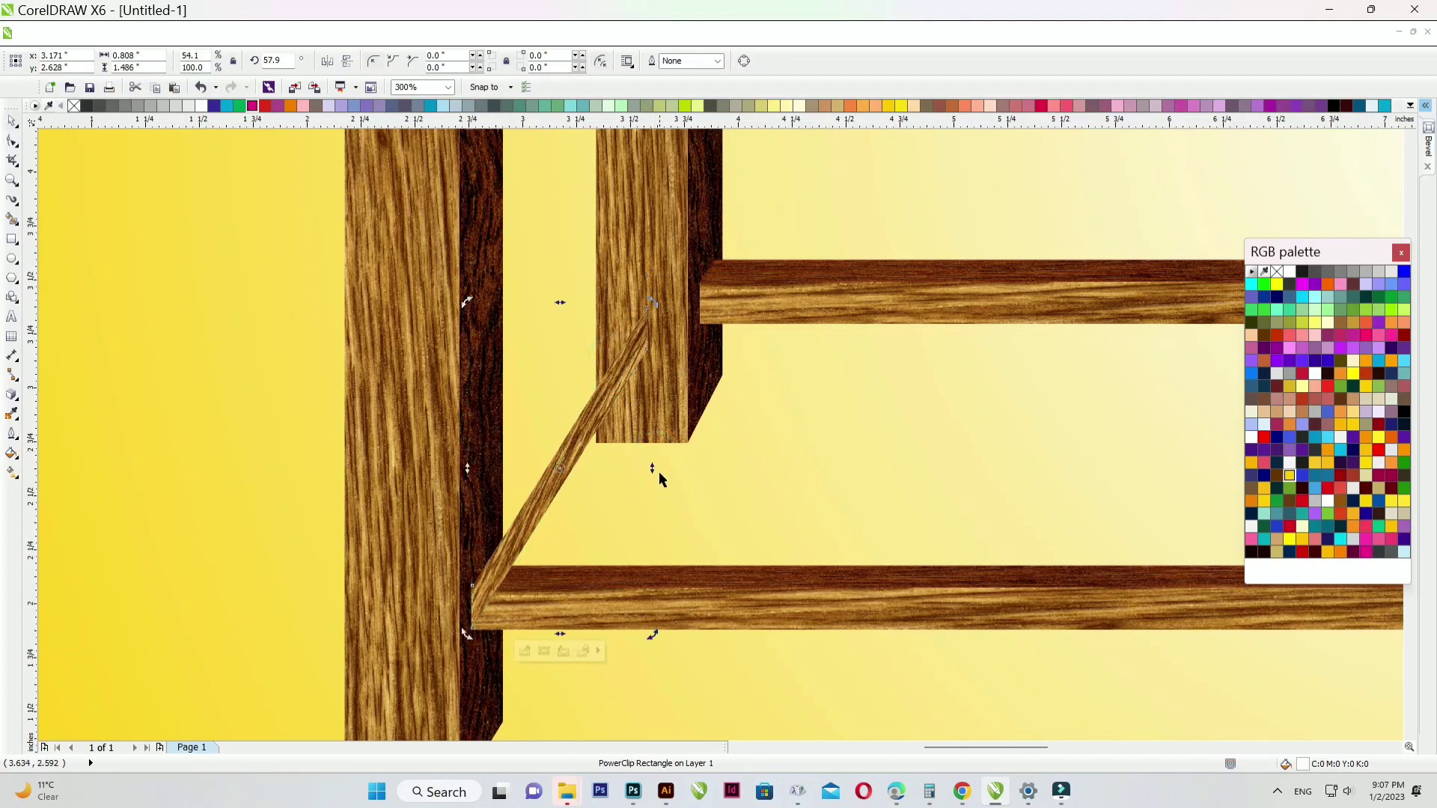
scroll(659, 459, "down", 2)
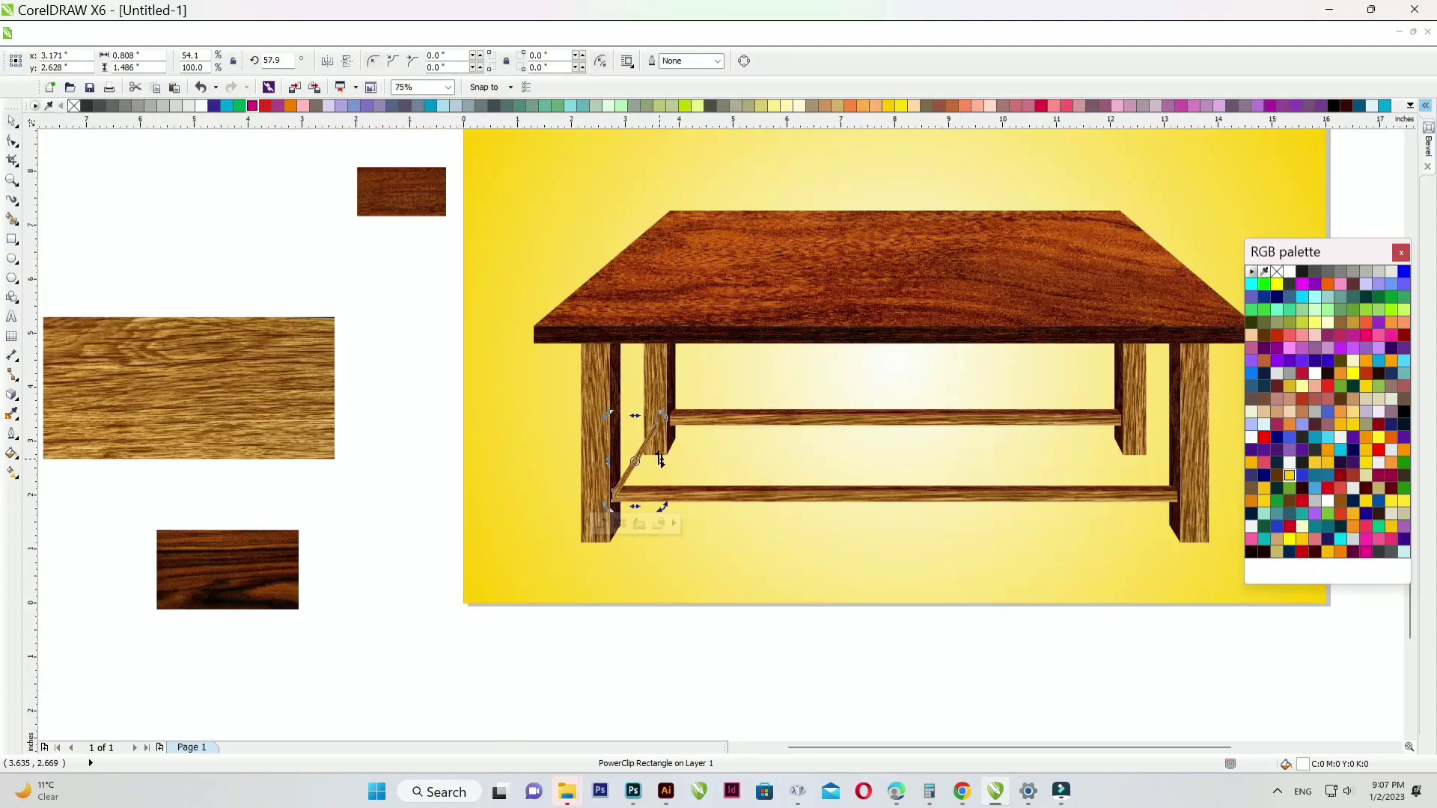
- Adjust the stacking order so the brace sits correctly against the legs
left_click(656, 632)
scroll(646, 453, "up", 2)
left_click(634, 425)
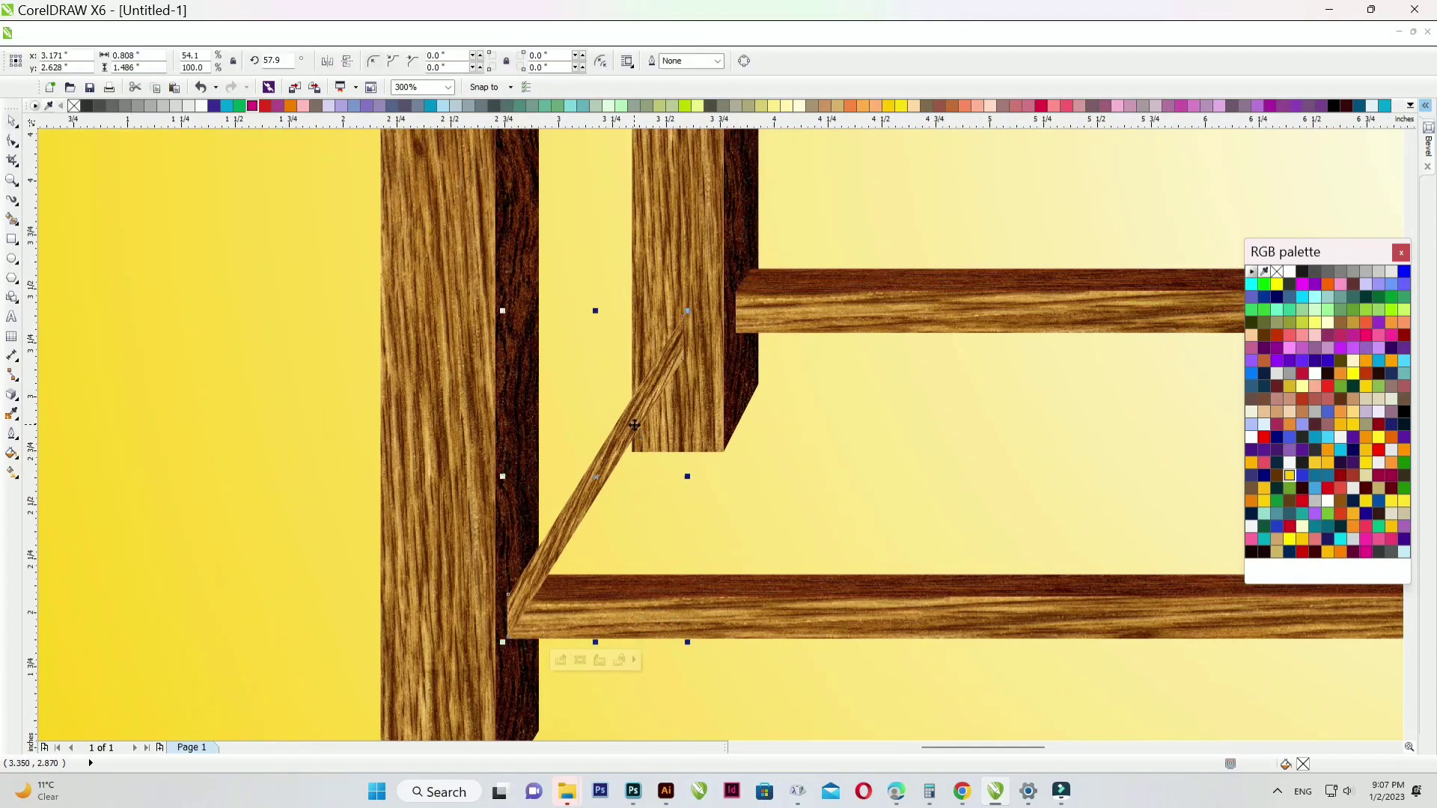
left_click(606, 366)
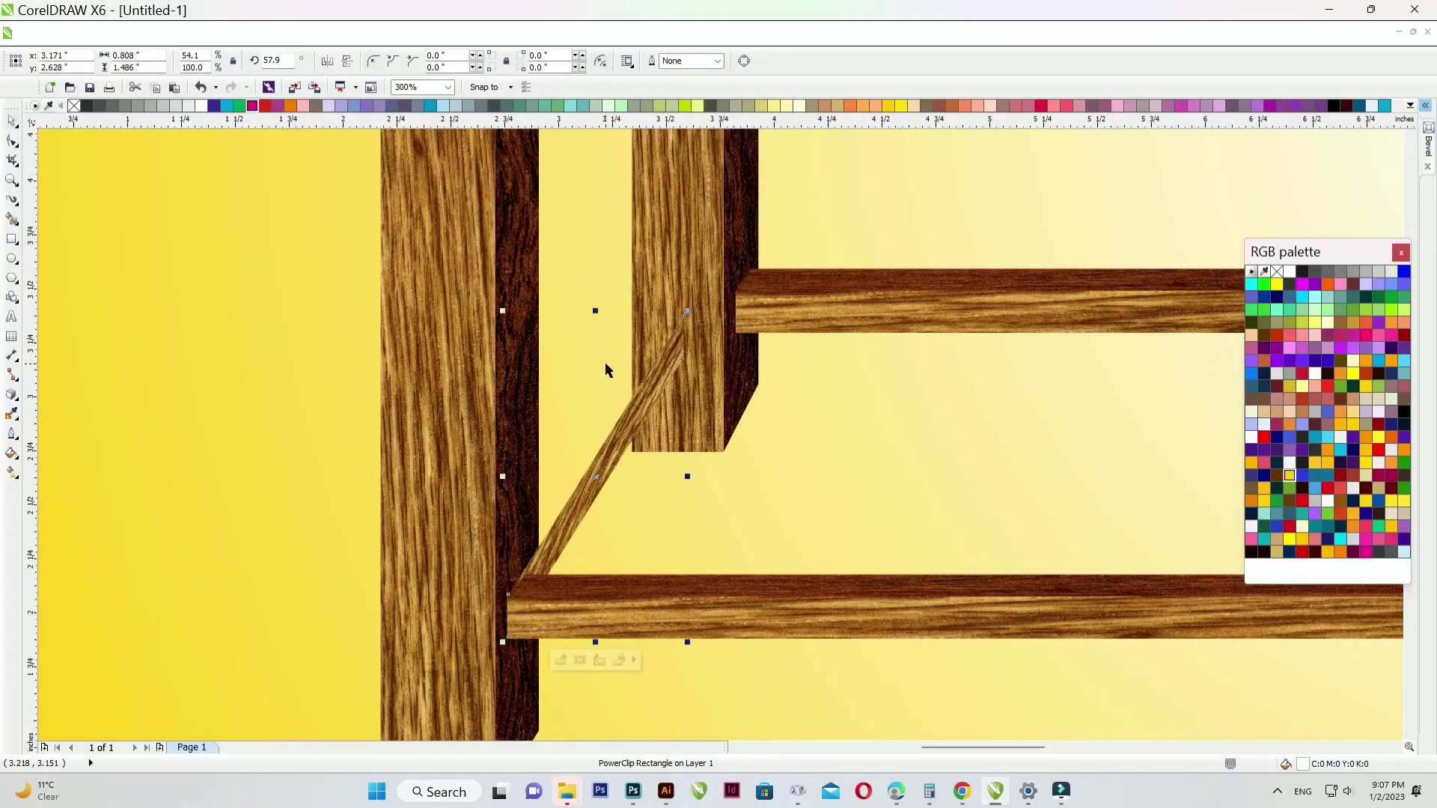
key("ctrl+Page_Down")
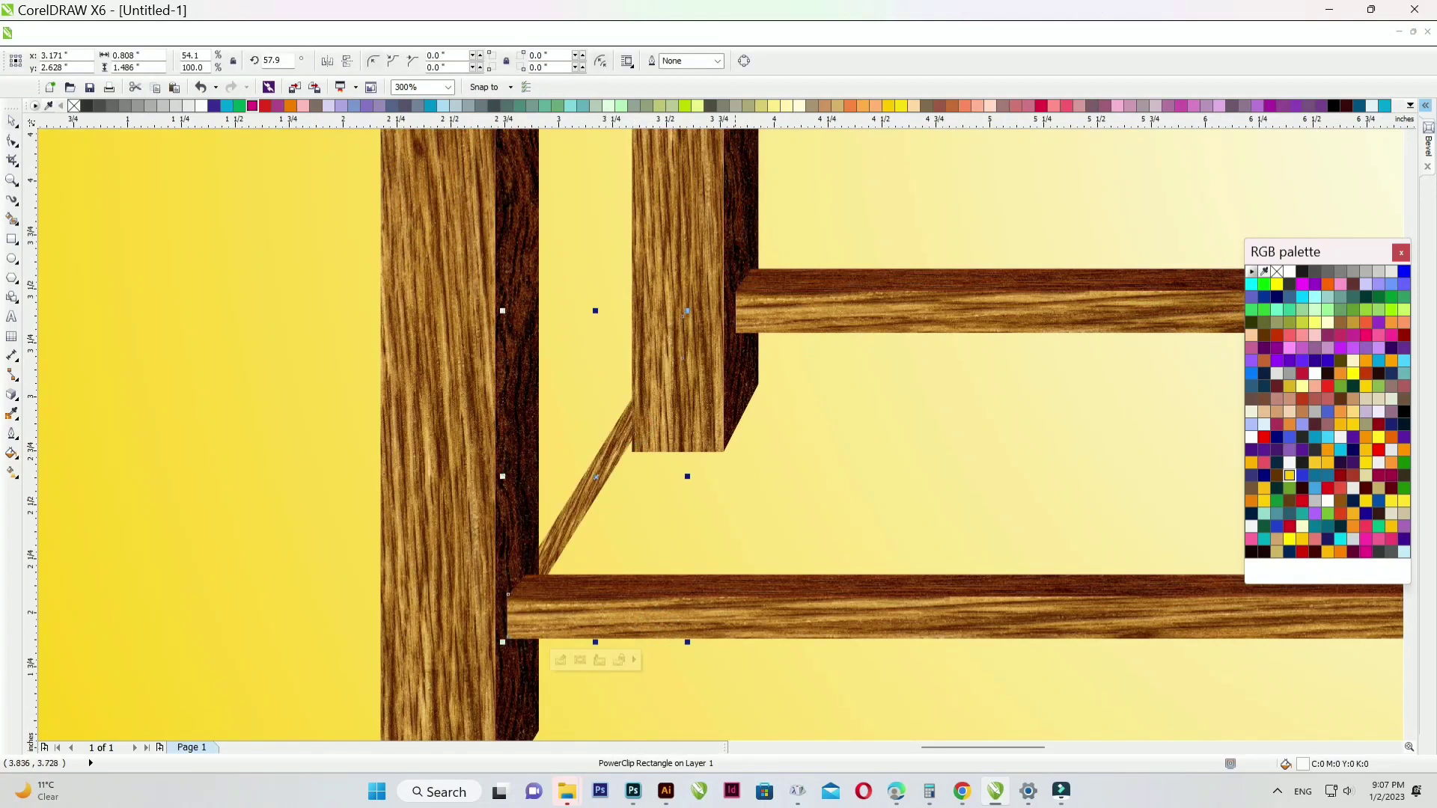
left_click(683, 224)
key("ctrl+Page_Down")
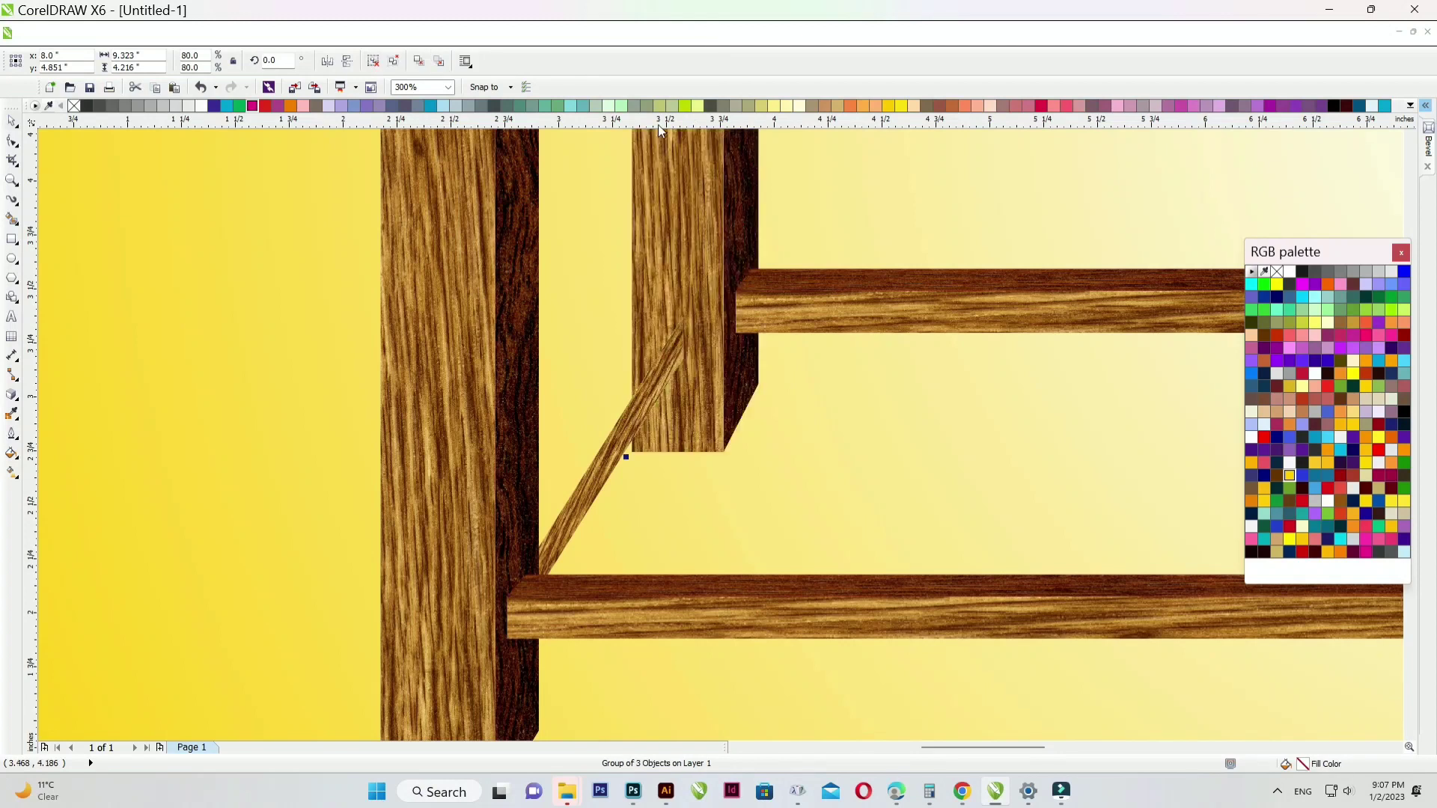
left_click(594, 485)
key("ctrl+Page_Down")
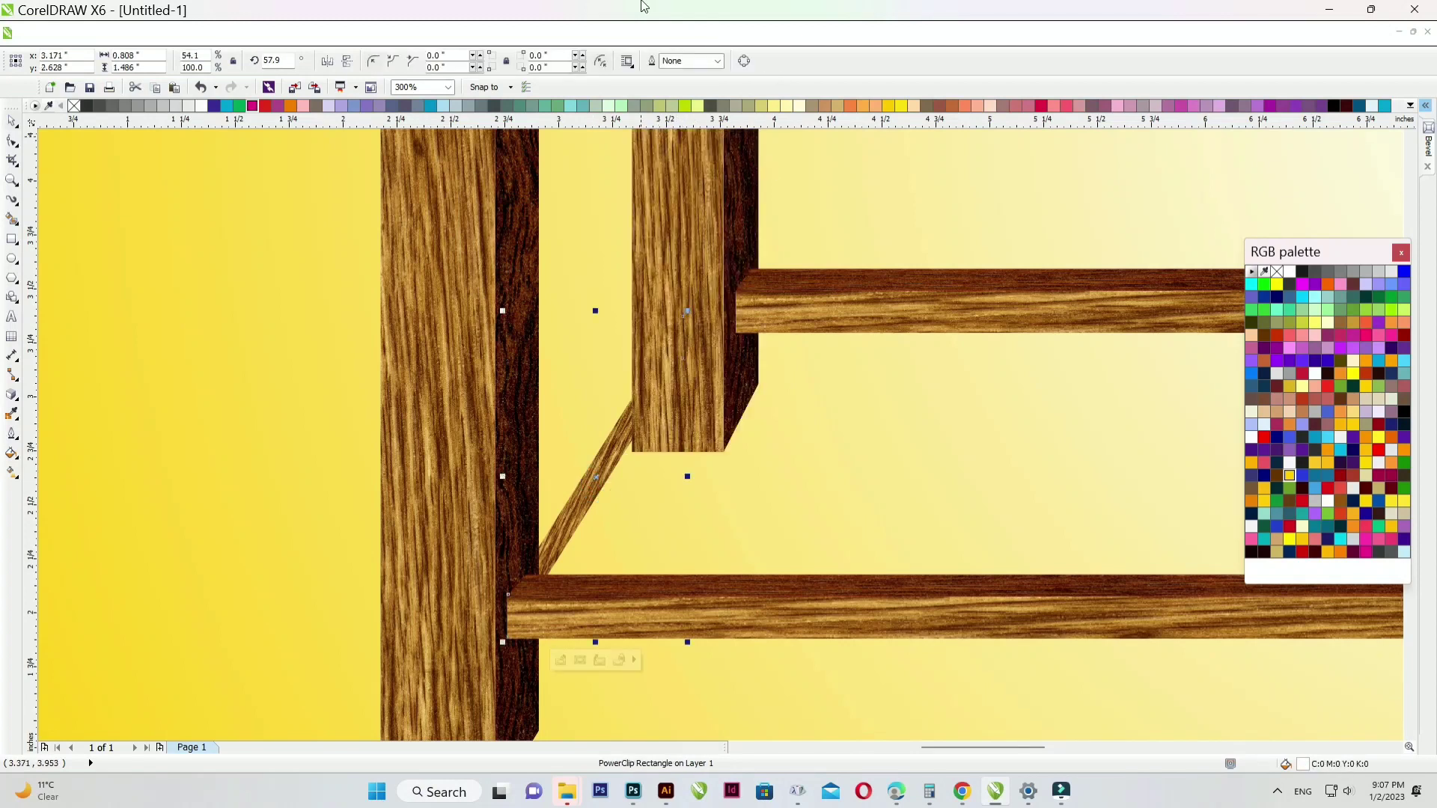
key("ctrl+Page_Up")
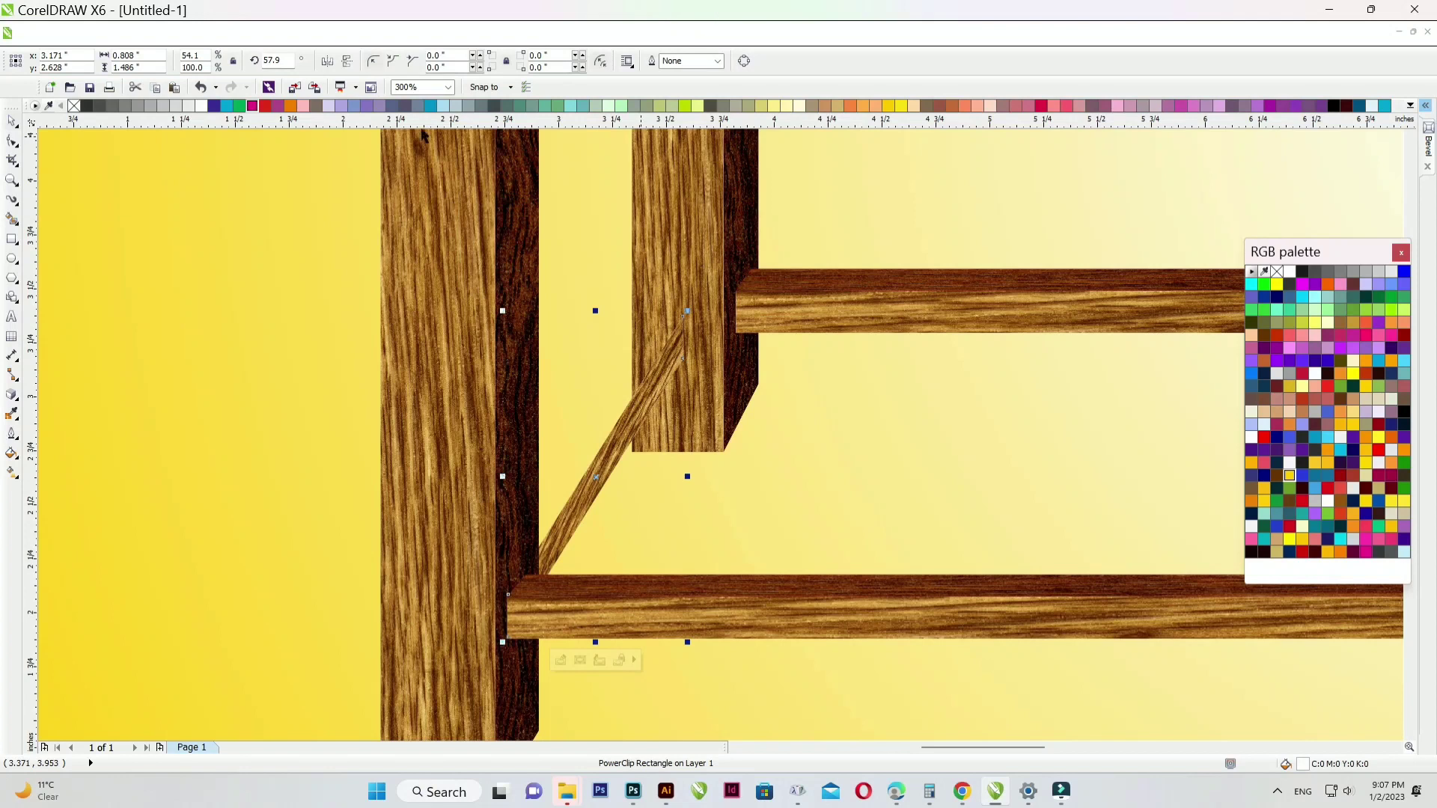
scroll(725, 341, "down", 2)
scroll(730, 374, "up", 2)
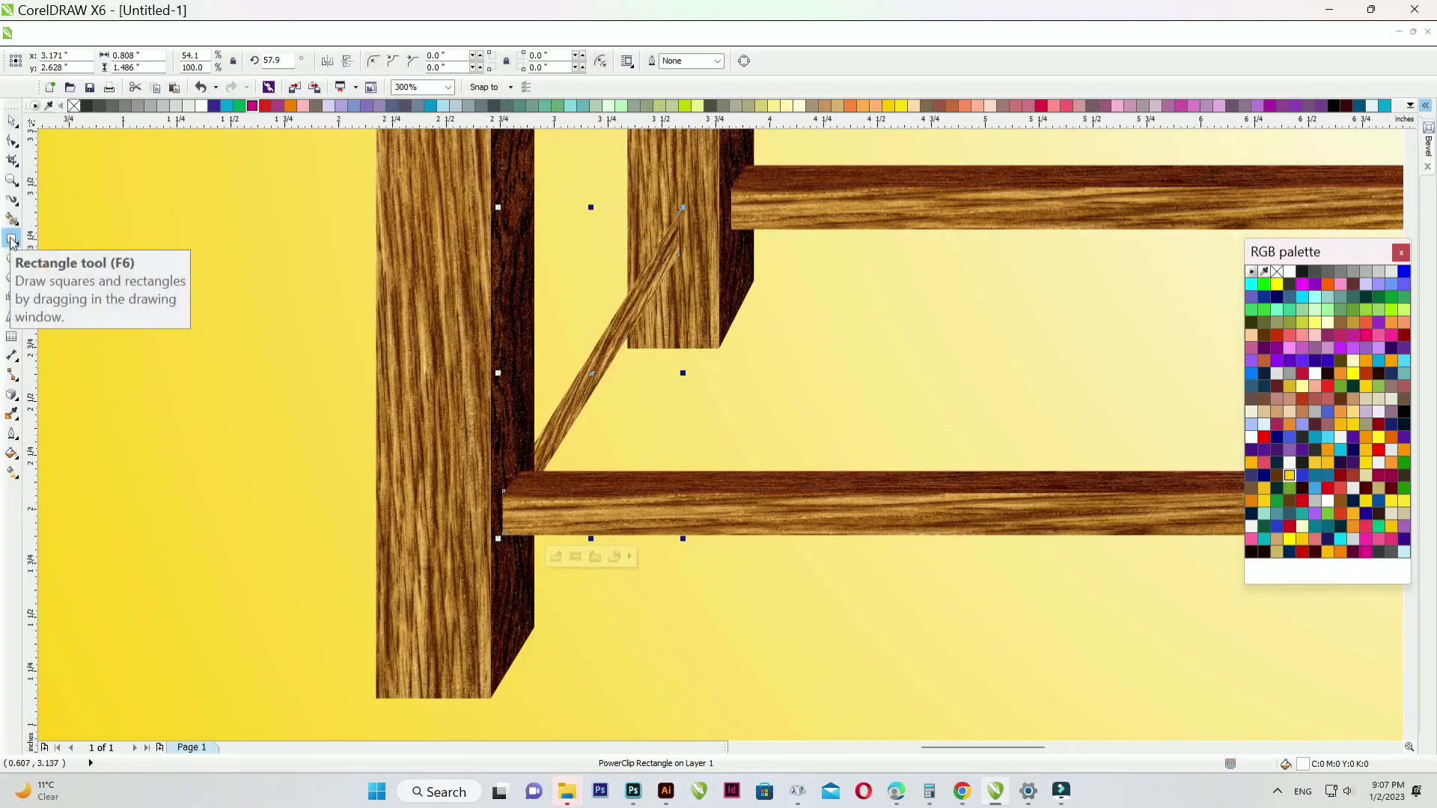
- Start tracing a shadow outline along the brace with the Pen tool, then discard it
left_click(12, 200)
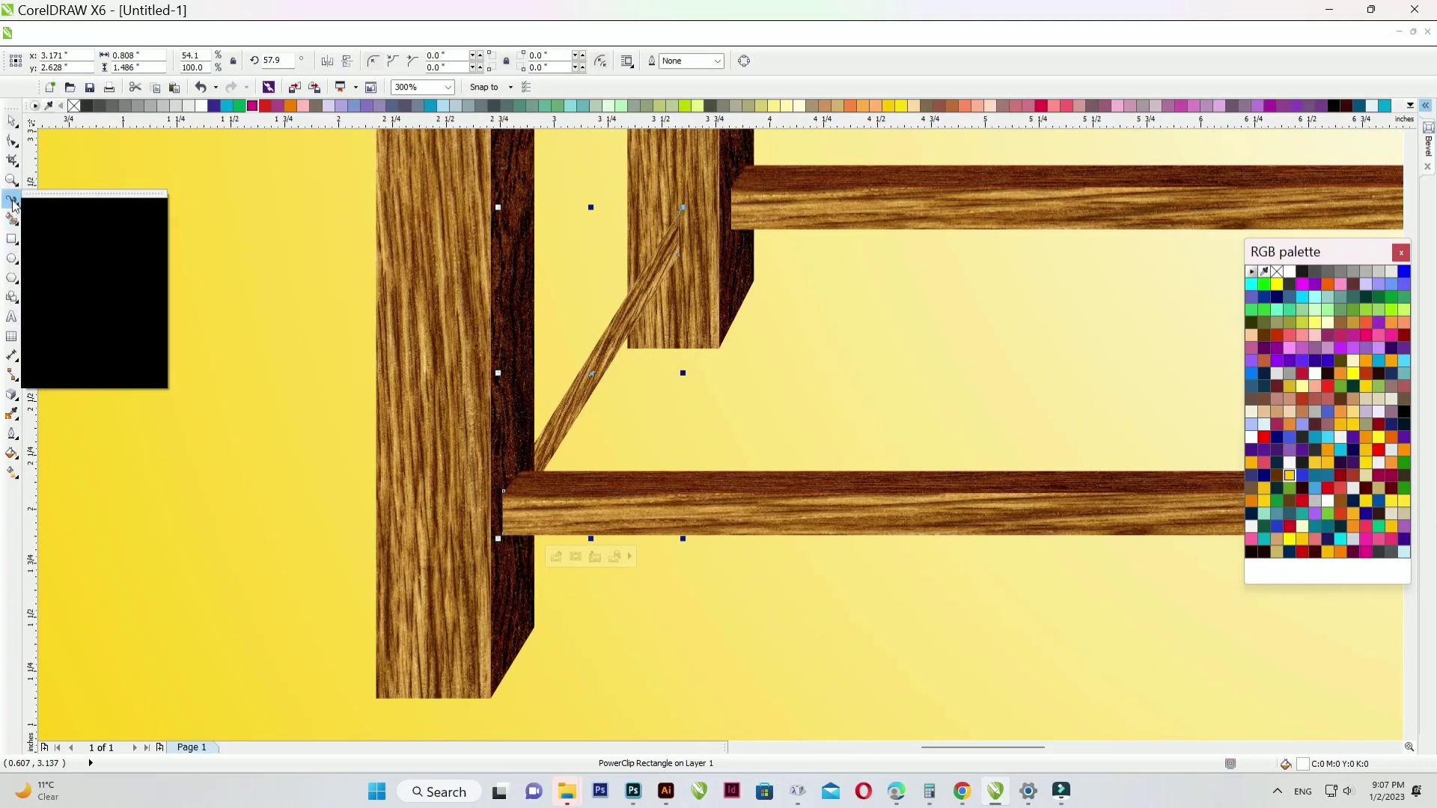
left_click(58, 305)
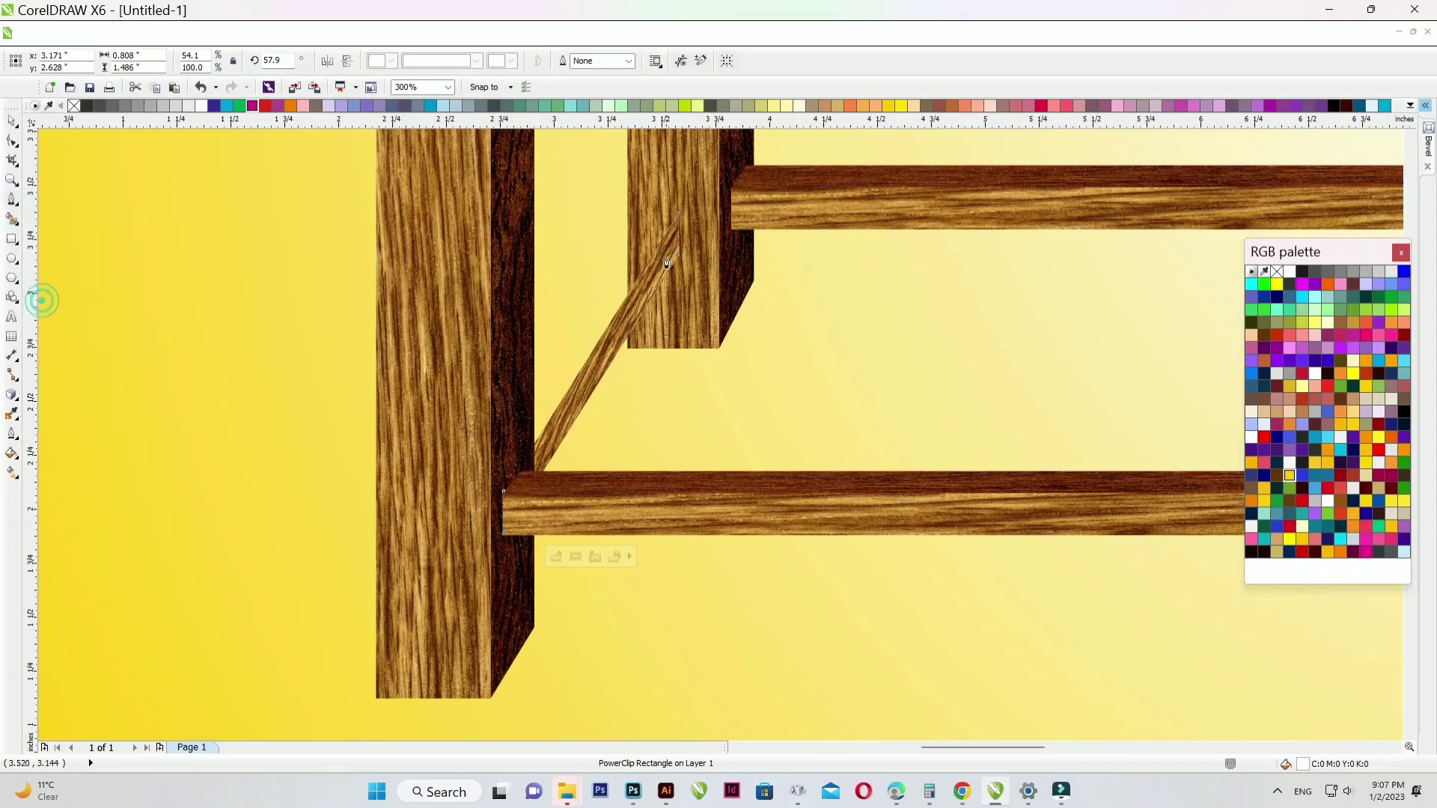
scroll(664, 264, "up", 2)
scroll(664, 324, "down", 2)
scroll(660, 276, "up", 3)
left_click(753, 457)
left_click(808, 249)
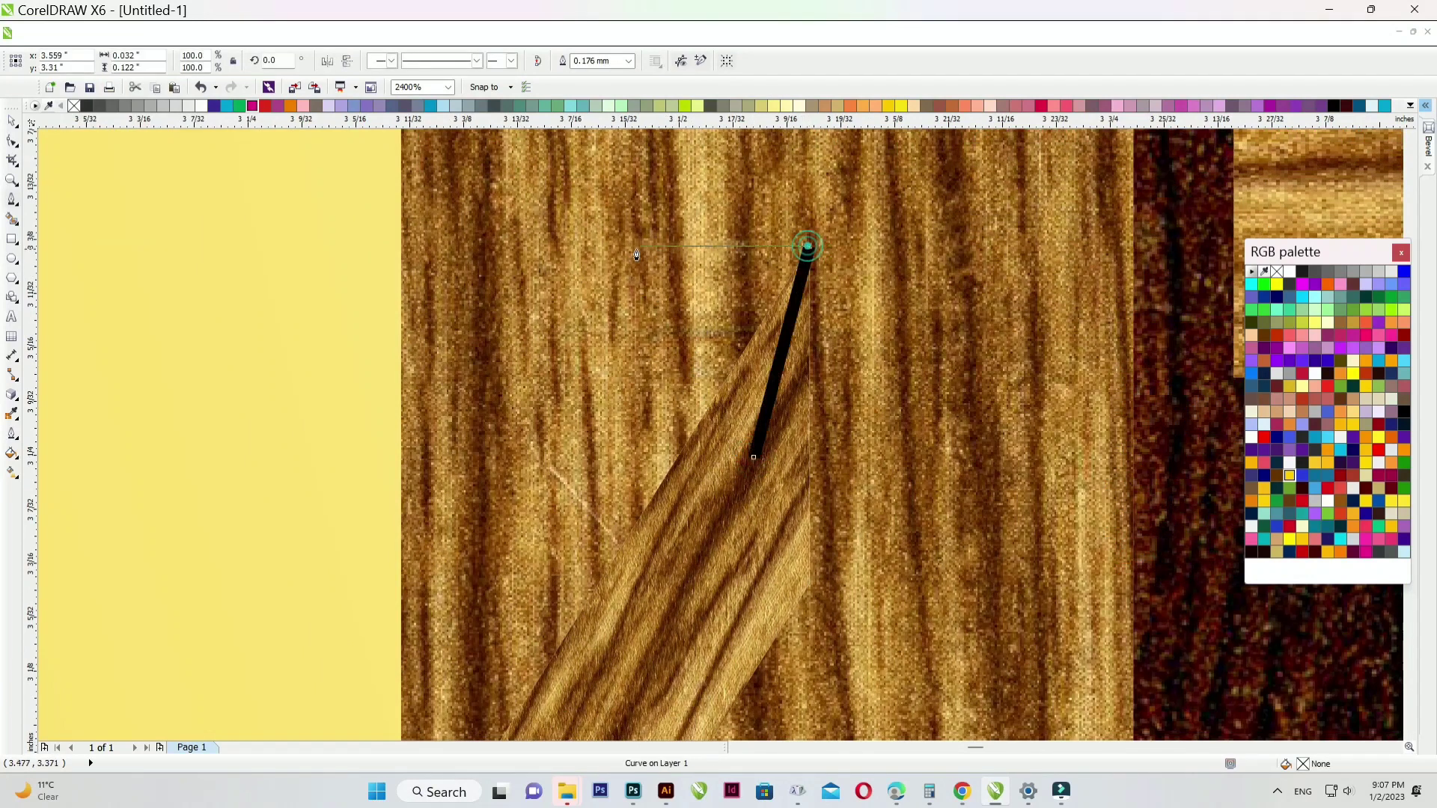
left_click(613, 250)
scroll(628, 255, "down", 4)
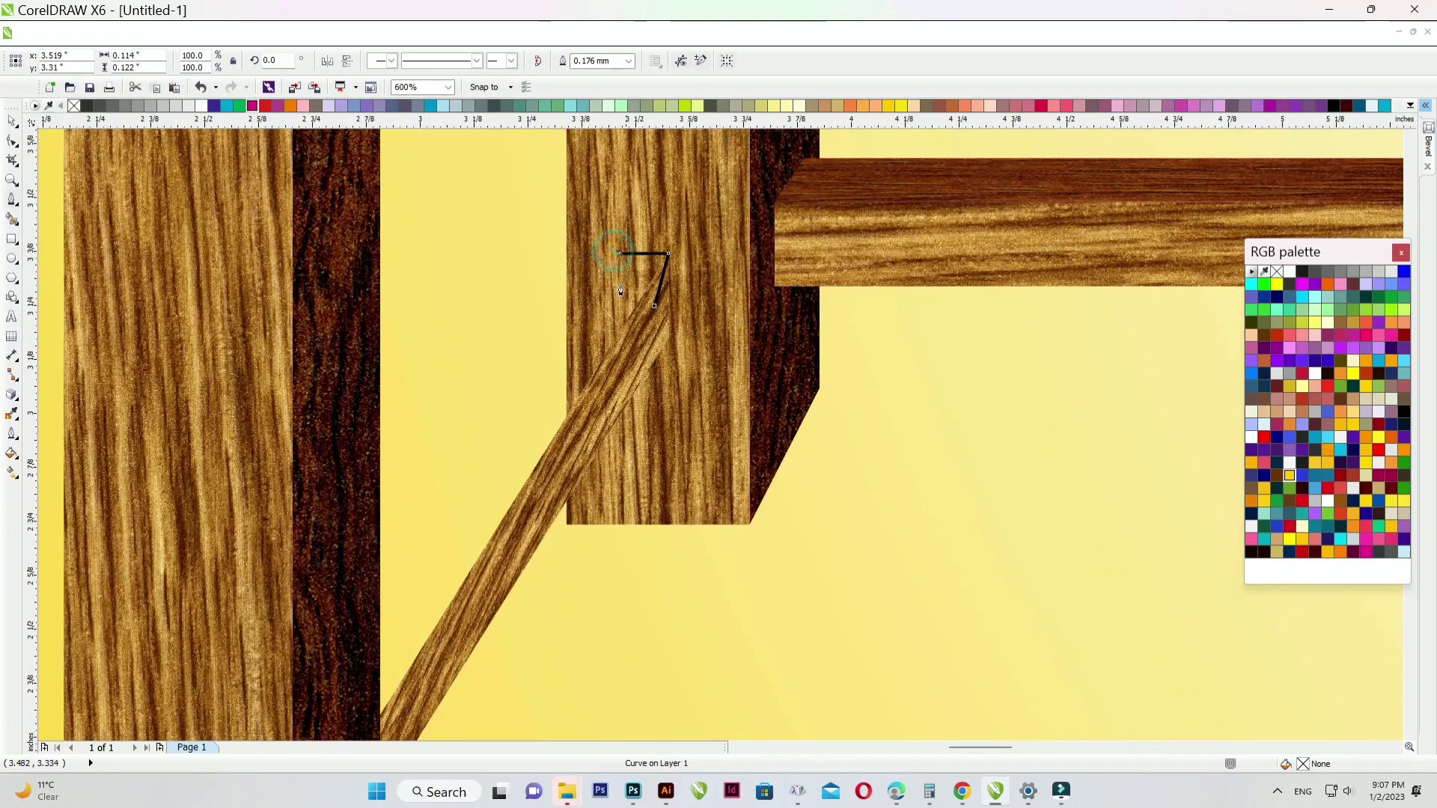
key("Escape")
scroll(659, 348, "up", 1)
scroll(679, 310, "up", 3)
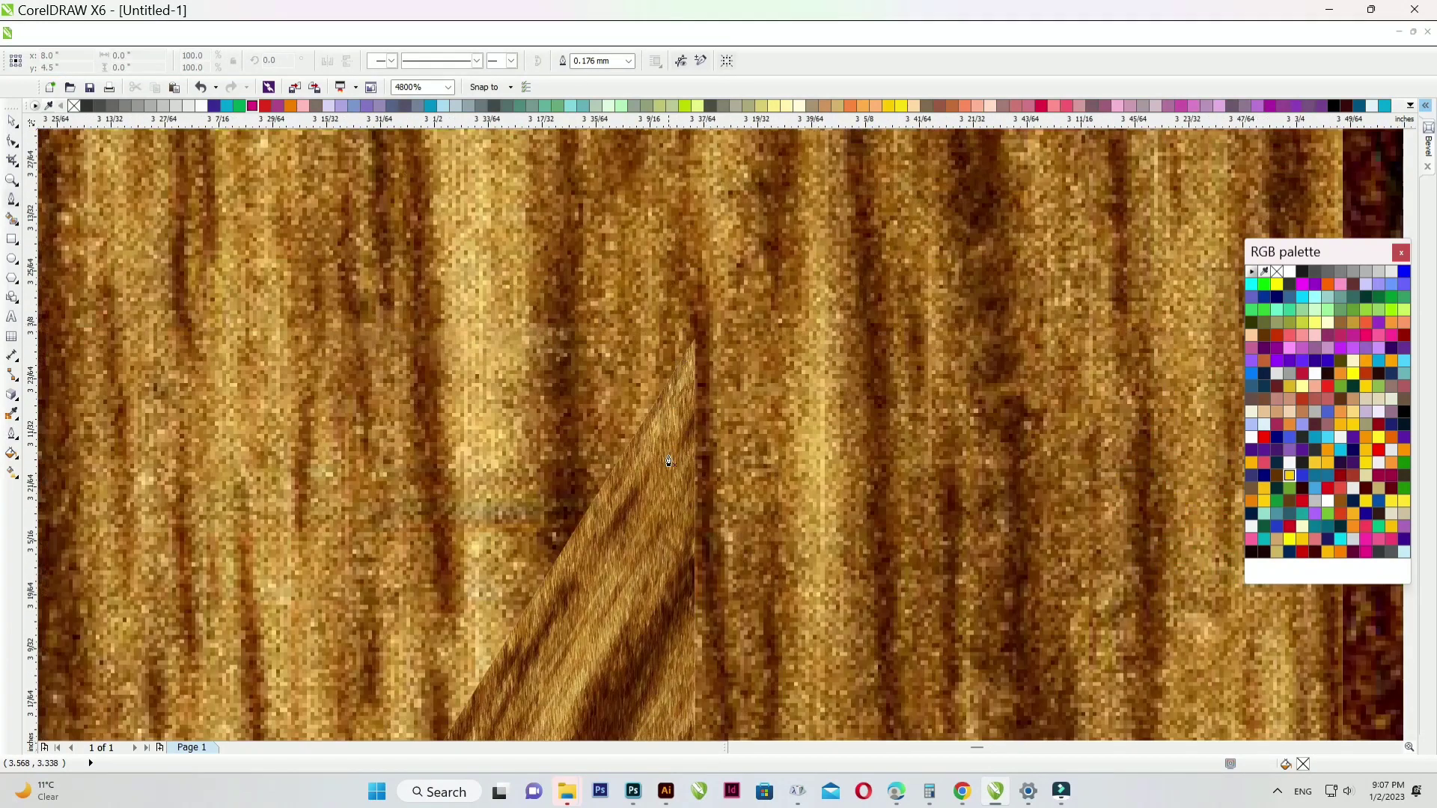
- Trace a closed shadow strip from the brace's top tip down to the front leg
left_click(694, 347)
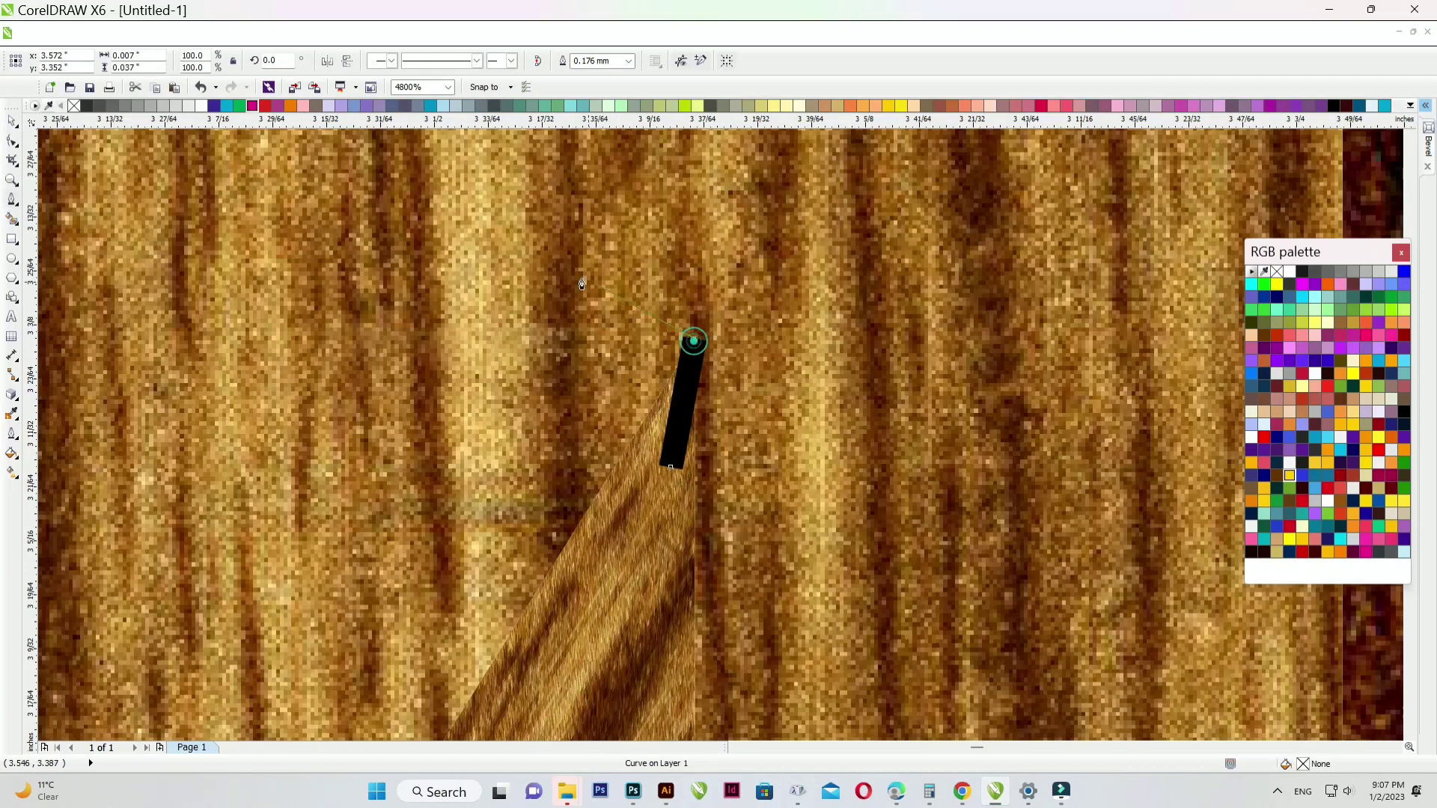
left_click(515, 348)
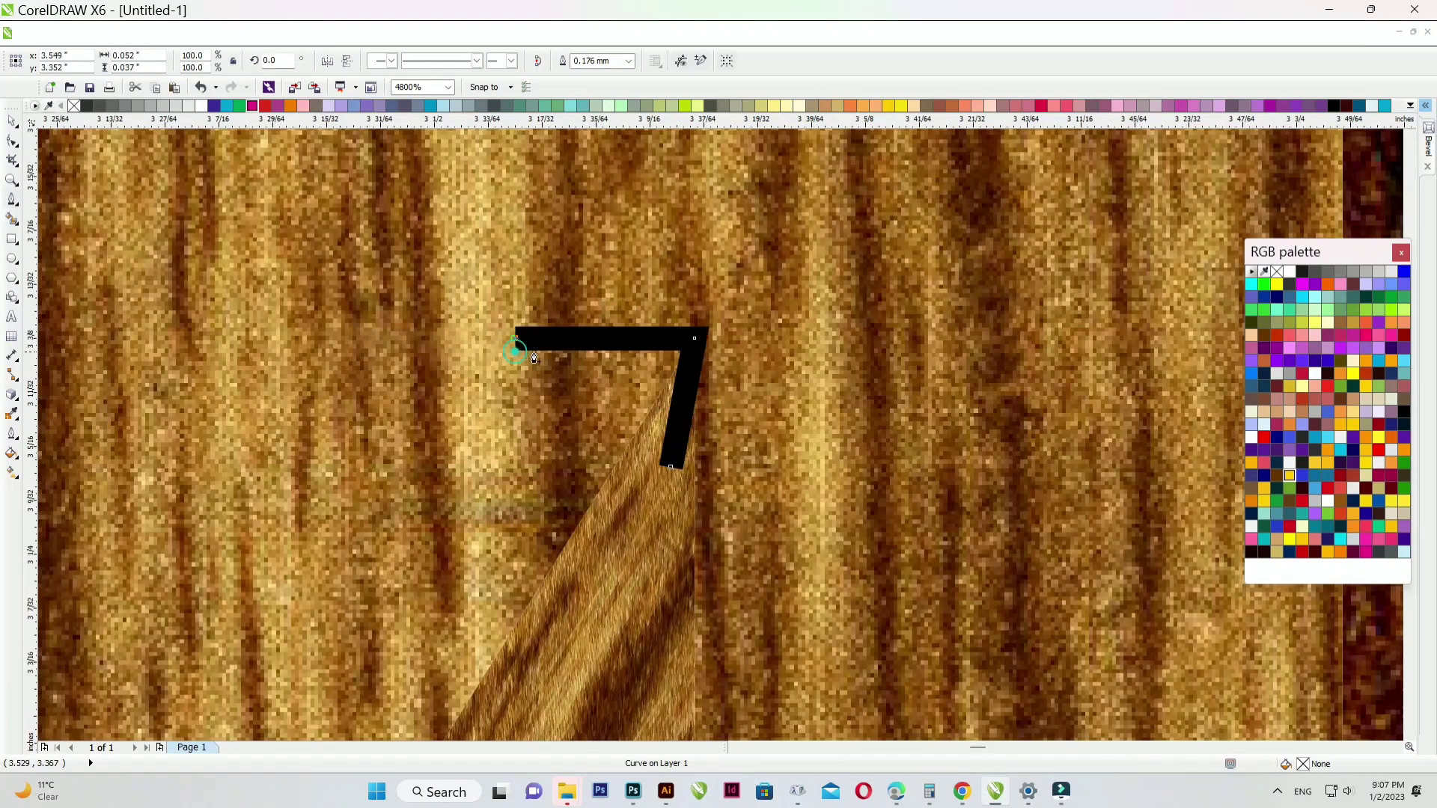
scroll(524, 358, "down", 5)
scroll(452, 490, "up", 1)
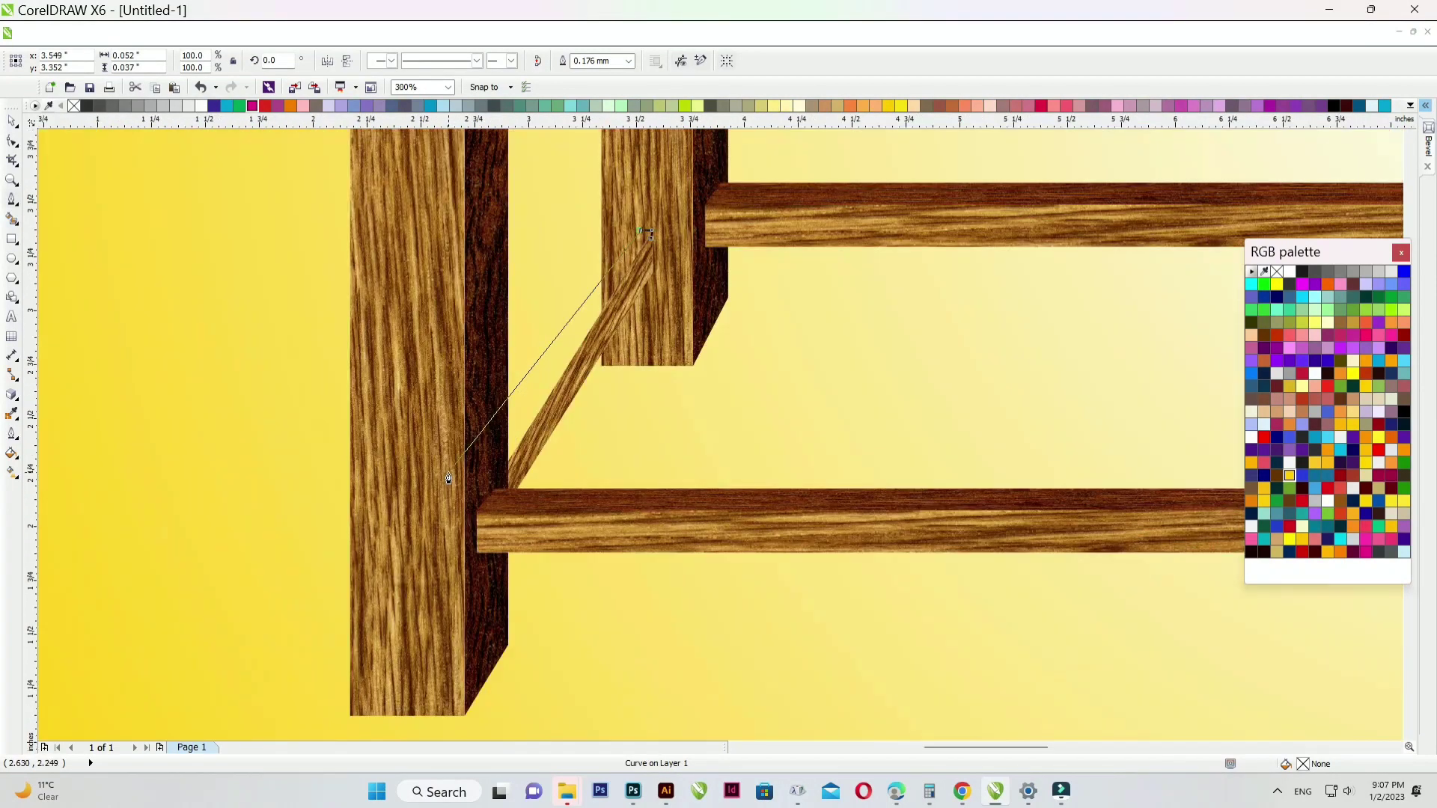
left_click(472, 493)
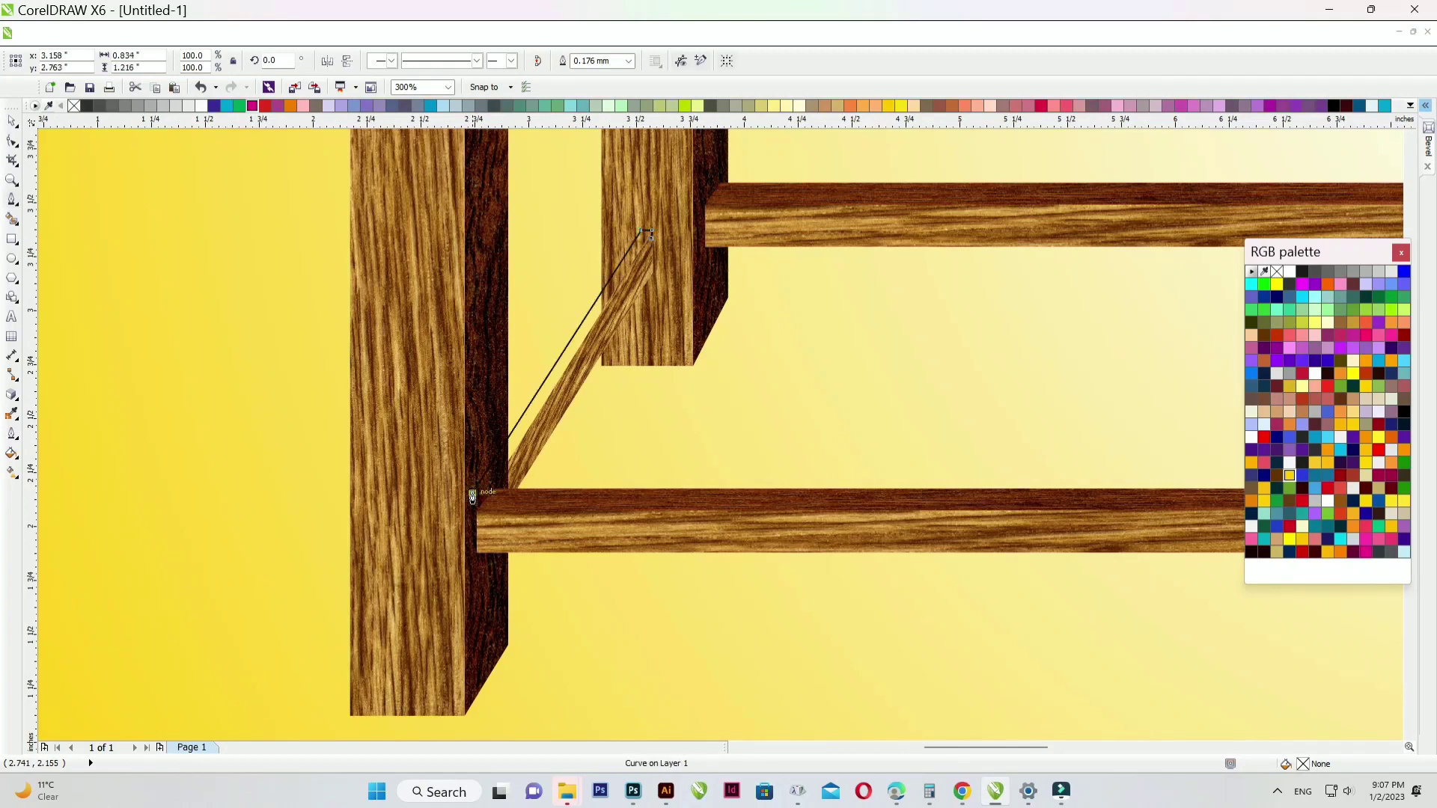
left_click(509, 480)
left_click(651, 236)
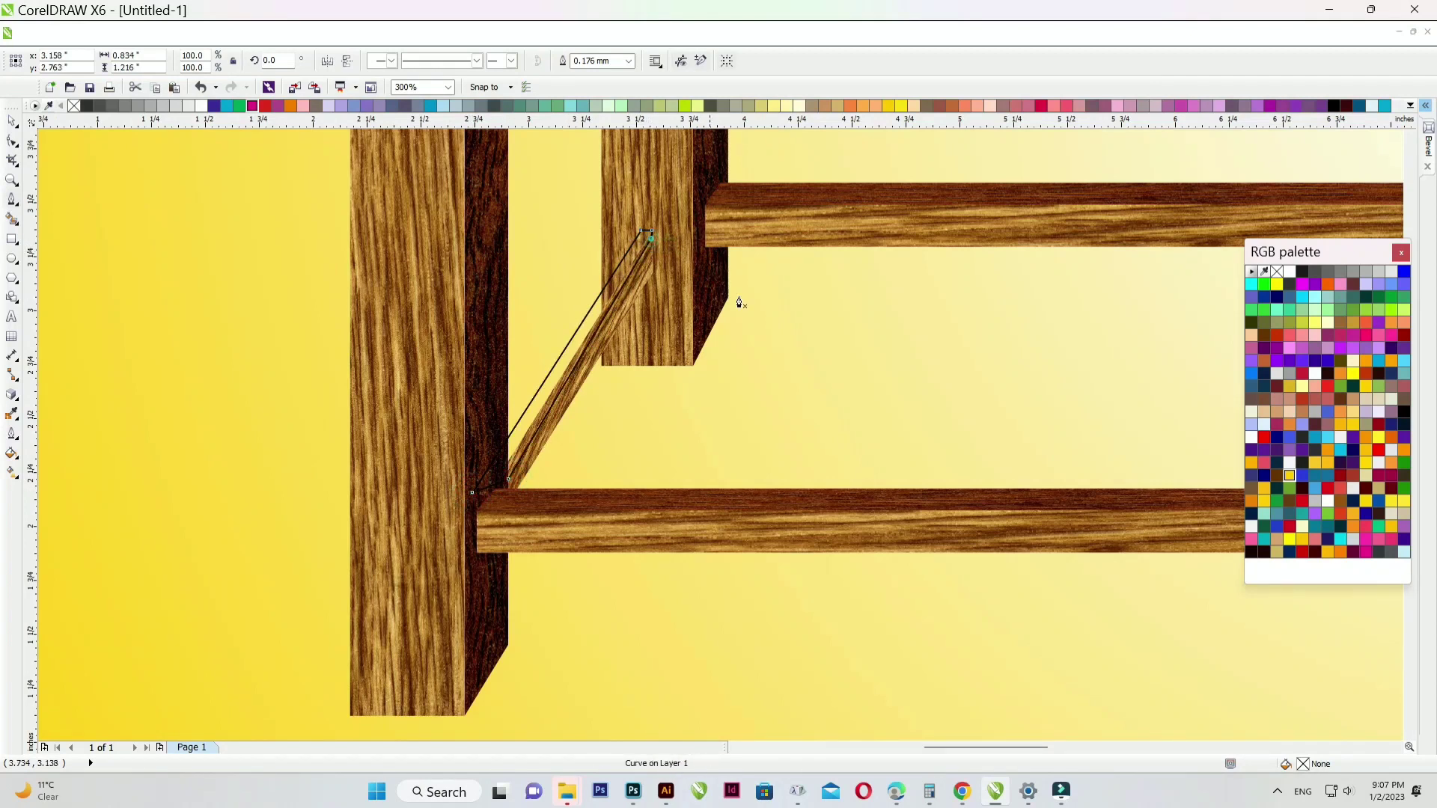
- Fill the strip dark grey #1A1A1A with no outline and send it behind the brace
left_click(1302, 271)
right_click(1277, 272)
left_click(12, 122)
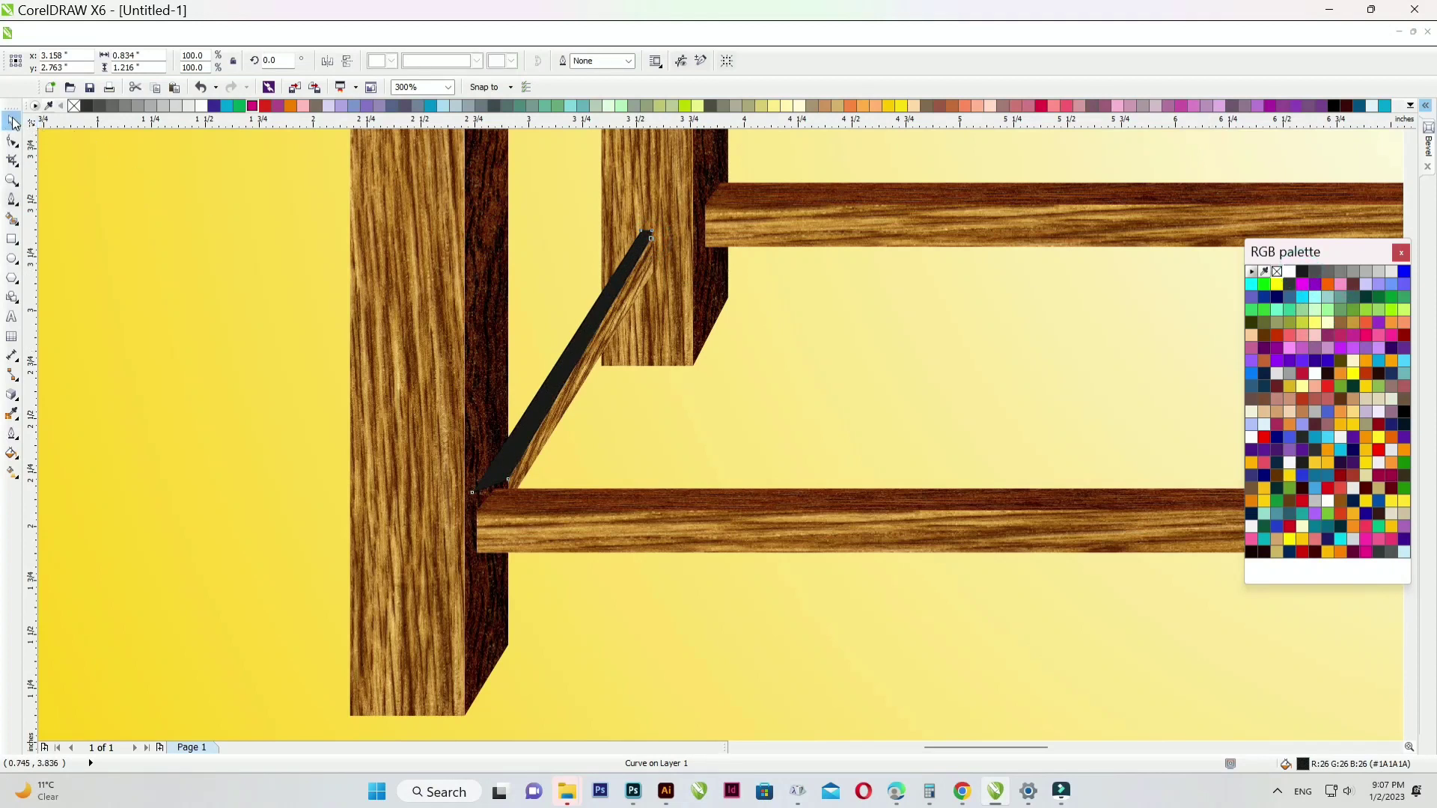
key("ctrl+Page_Down")
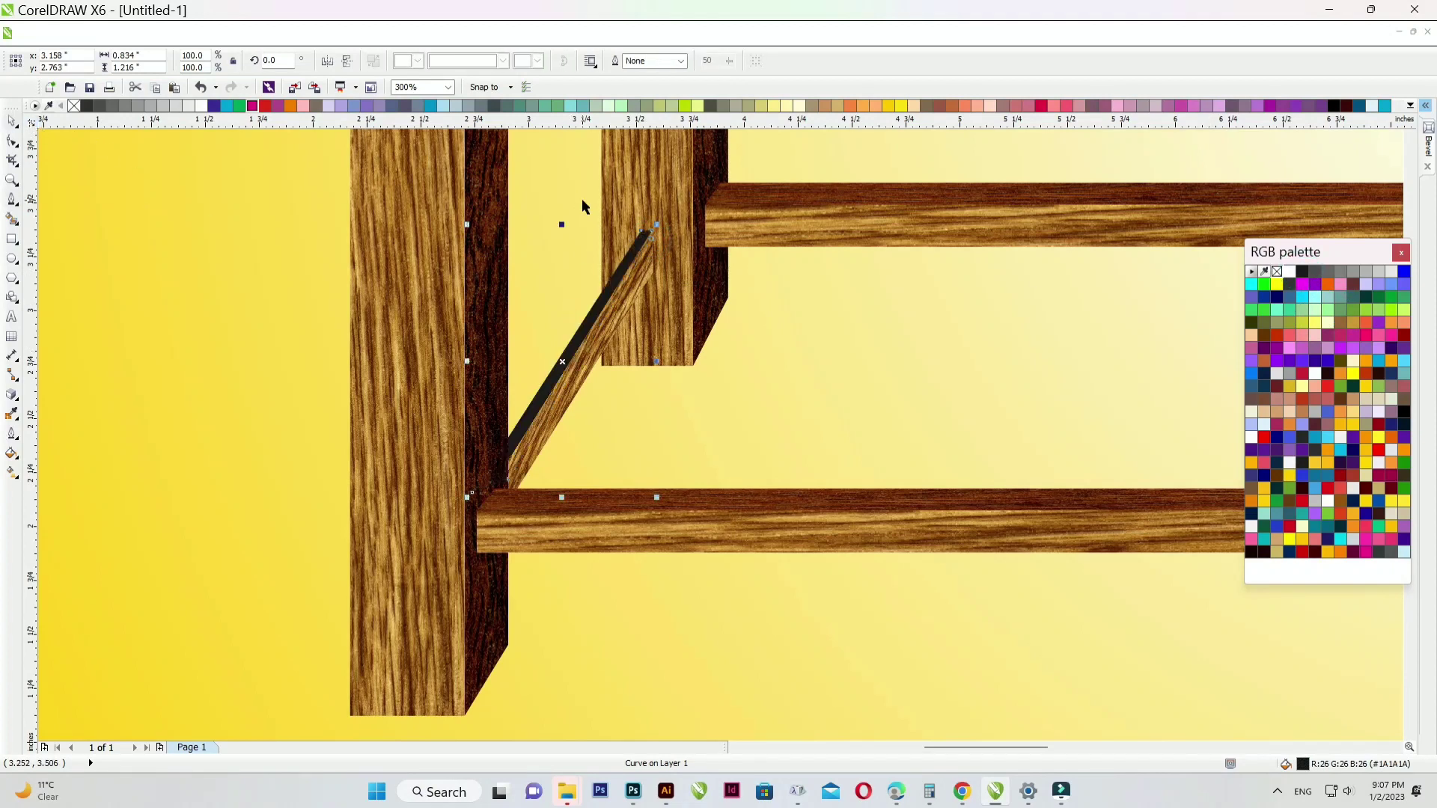
scroll(636, 241, "up", 4)
scroll(637, 241, "up", 1)
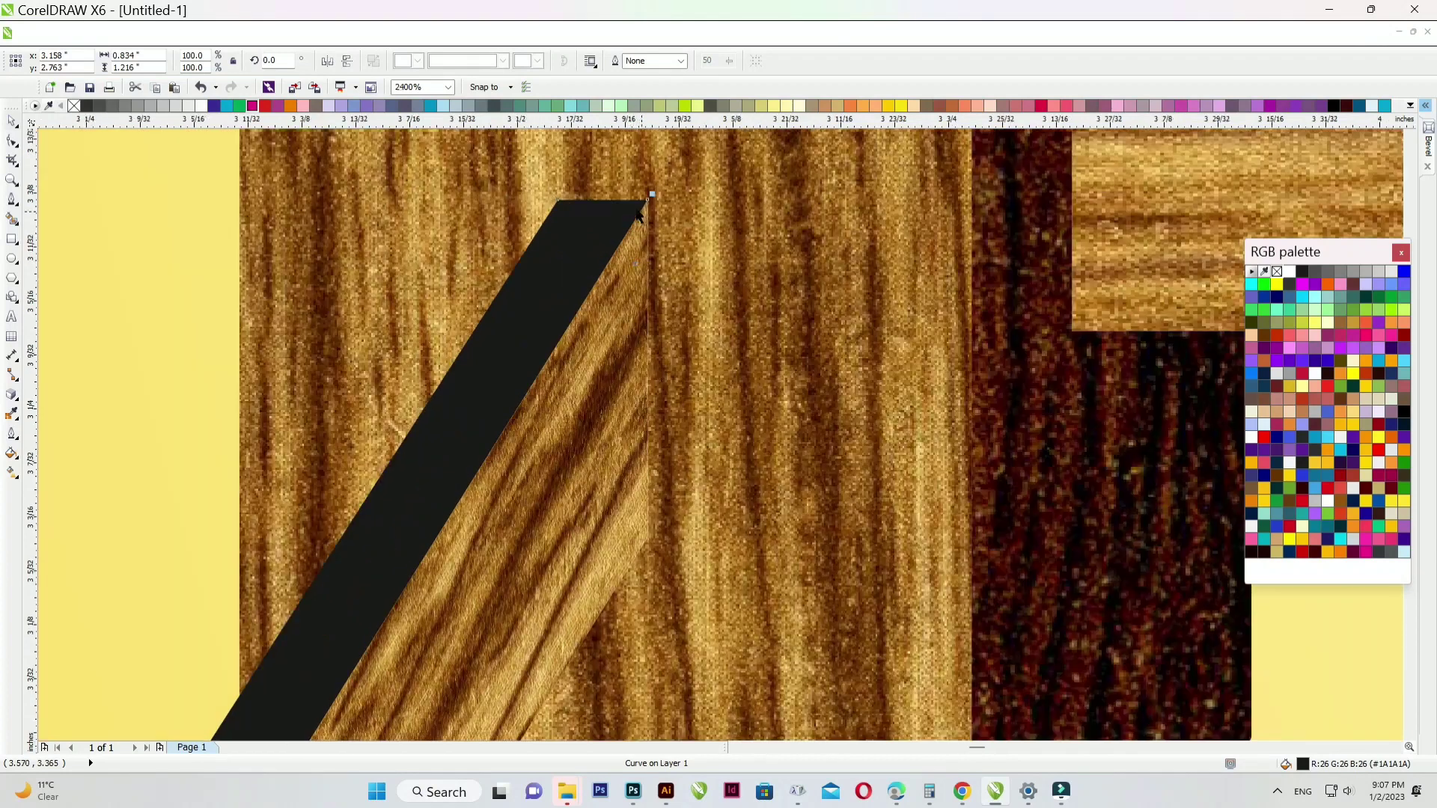
key("F4")
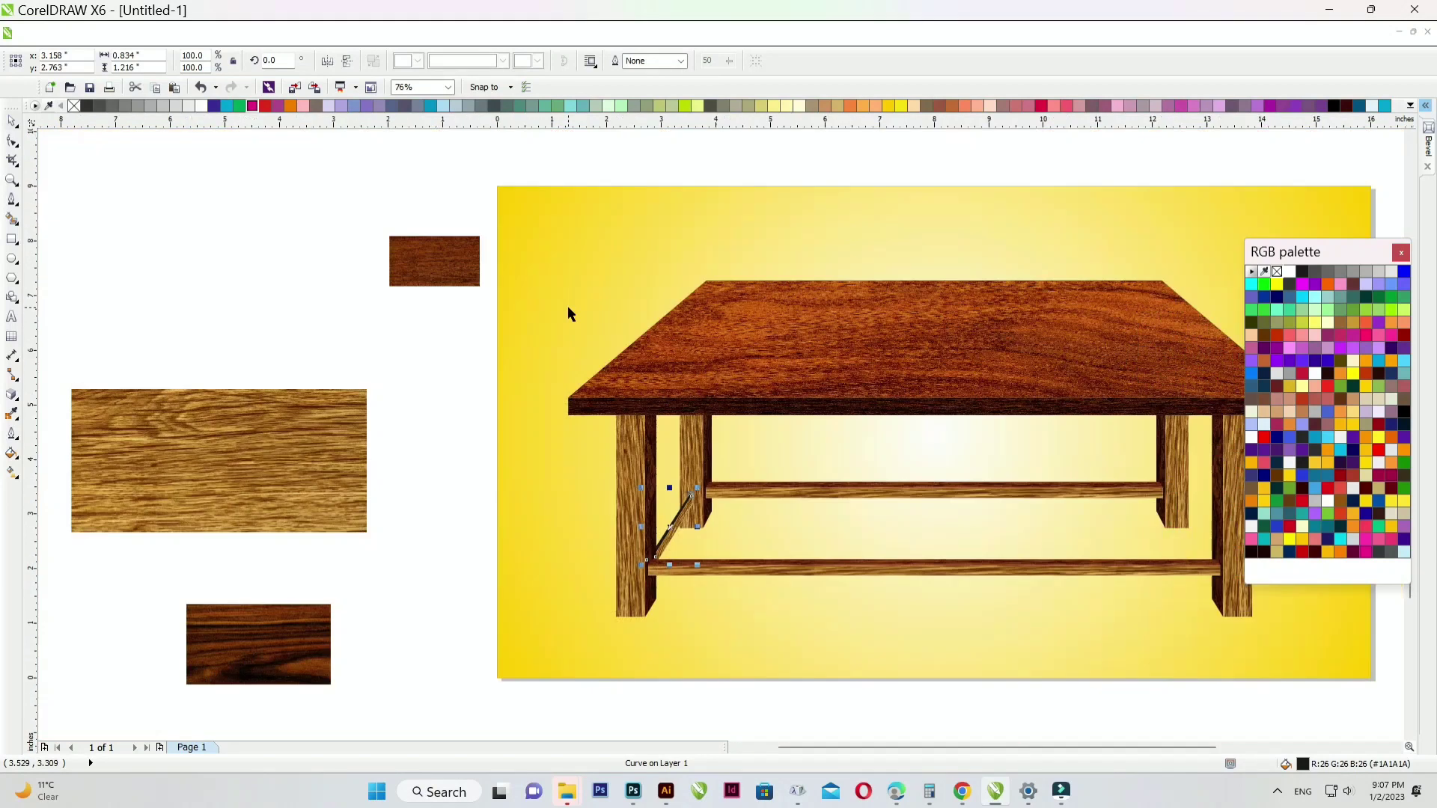
left_click(446, 508)
- Copy the brace and shadow to the right, mirror them horizontally, and place them behind the right rail
left_click_drag(671, 587, 706, 461)
left_click_drag(672, 521, 1147, 522)
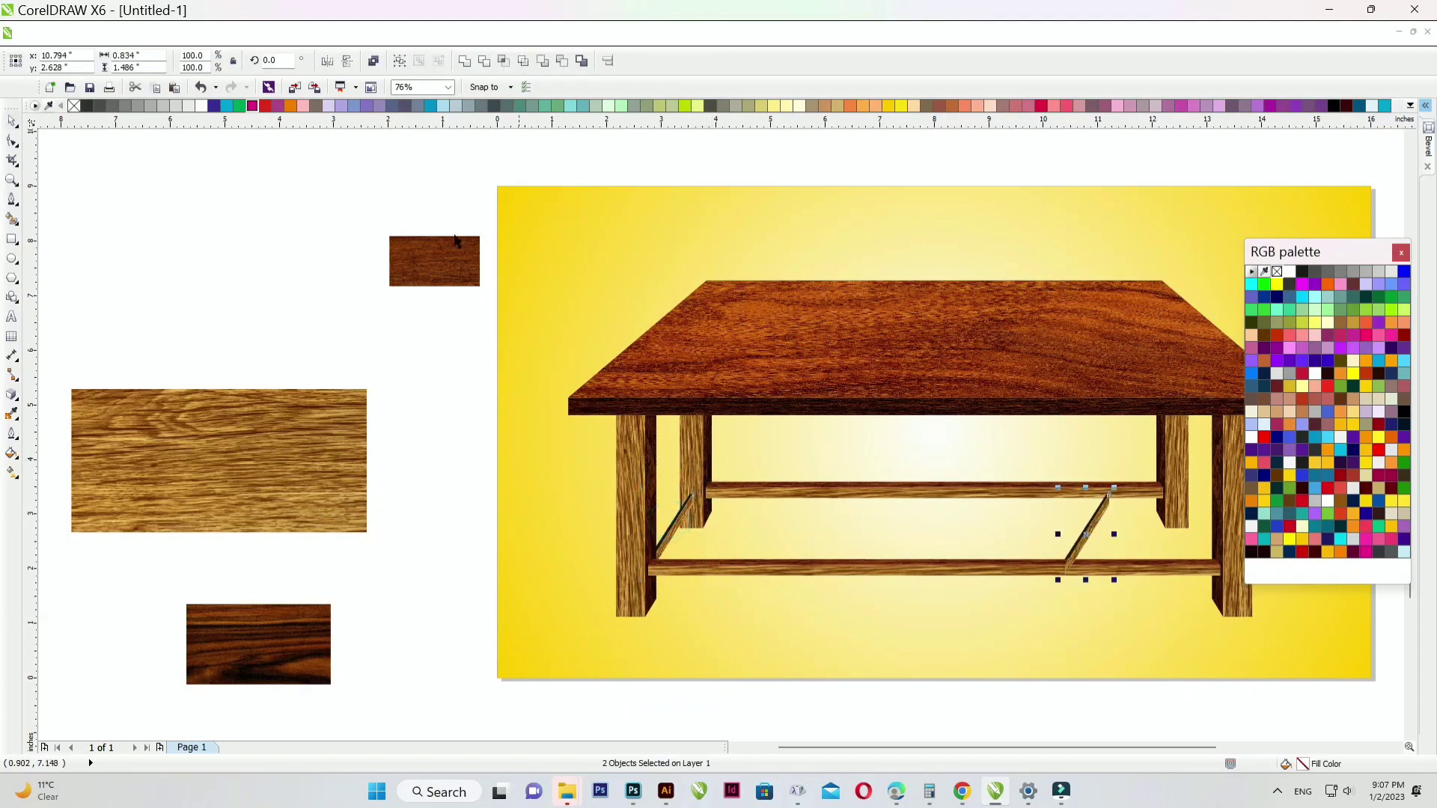
left_click(327, 61)
scroll(651, 494, "down", 3)
scroll(651, 503, "up", 3)
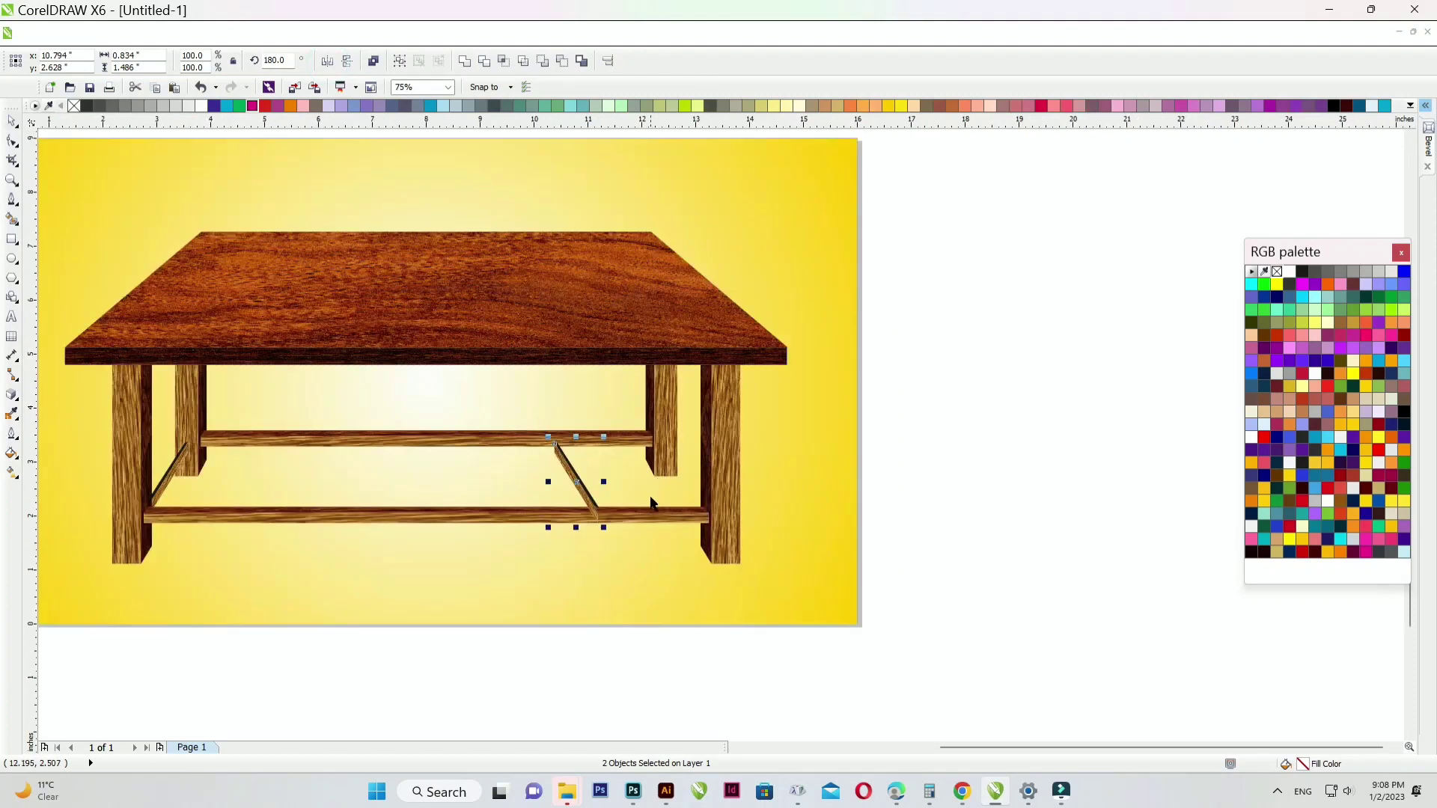
scroll(595, 494, "up", 4)
left_click_drag(539, 470, 980, 468)
key("ctrl+Page_Down")
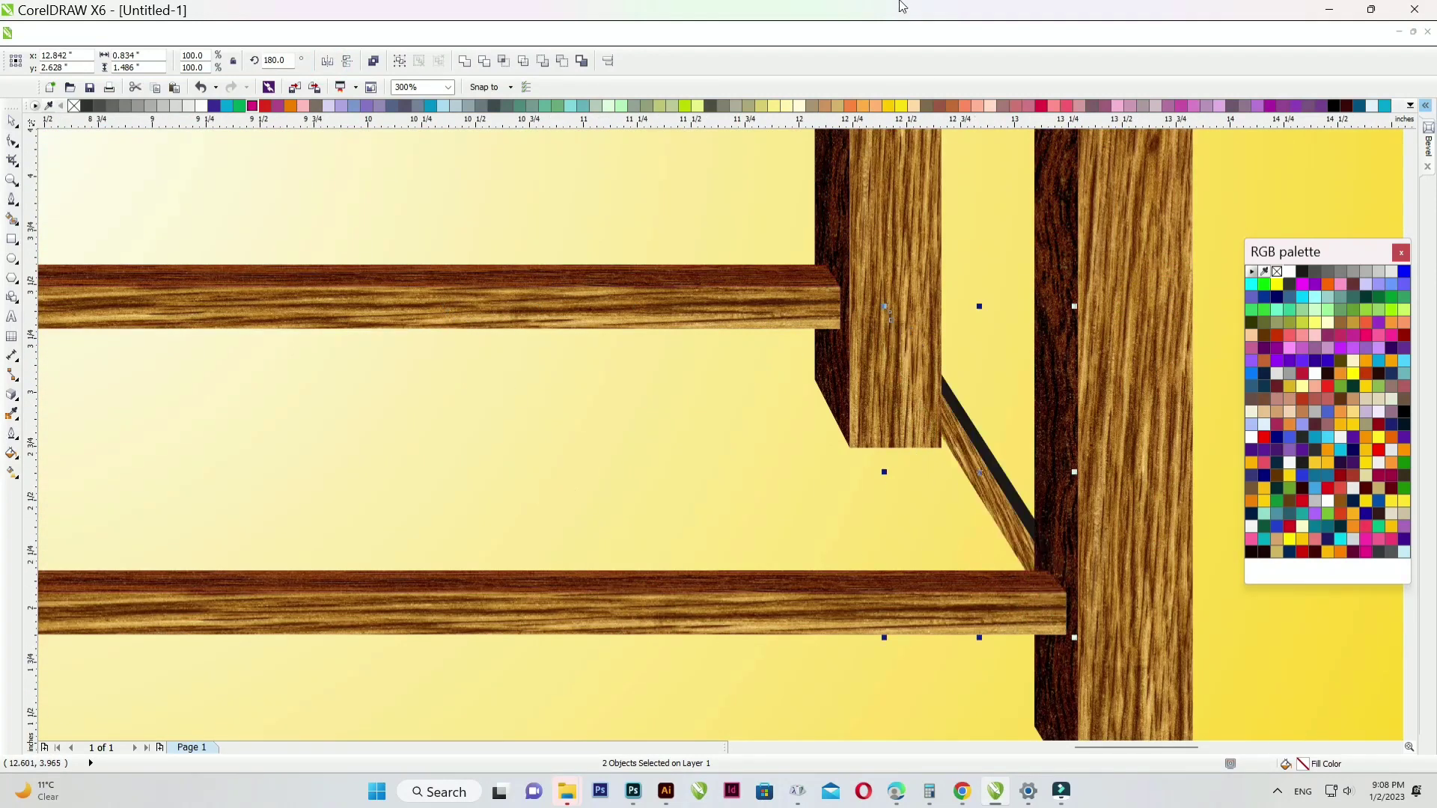
- Duplicate the front bottom rail and place the copy higher up on the table
key("F4")
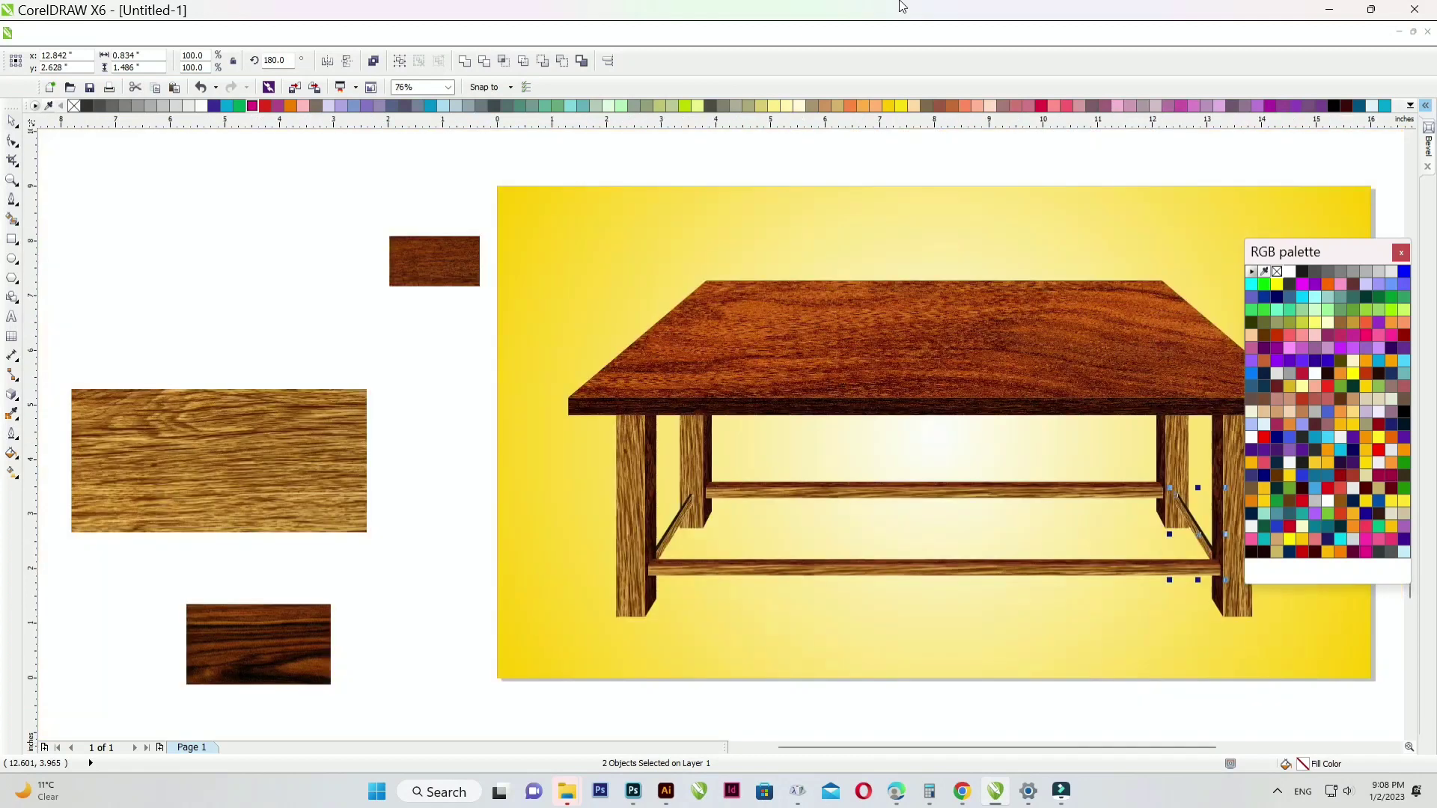
left_click(618, 141)
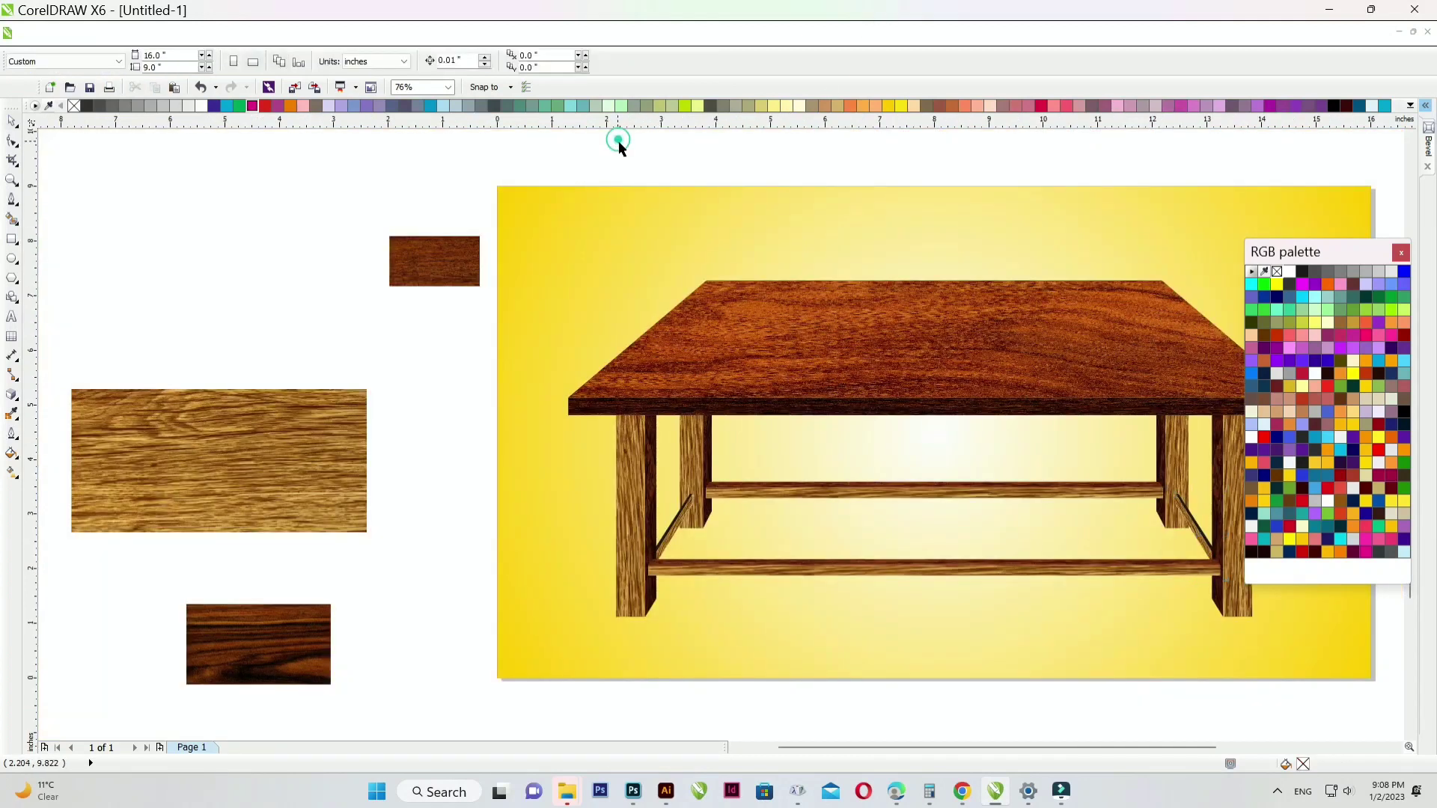
scroll(1044, 574, "up", 4)
left_click(1040, 574)
left_click_drag(998, 553, 962, 399)
scroll(868, 455, "down", 4)
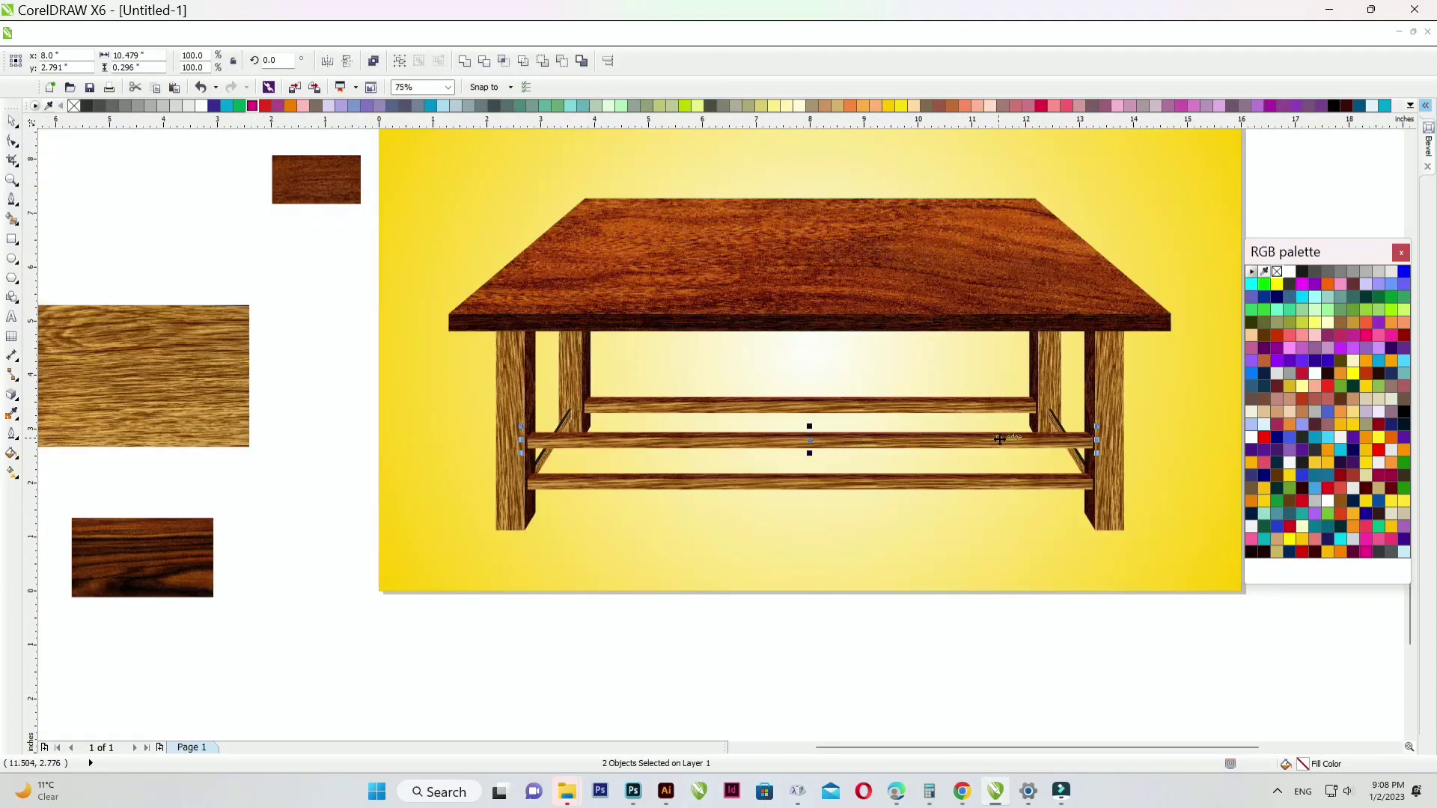
scroll(1000, 440, "up", 4)
- Thin the new rail to 0.094" and shorten it to 9.516" between the braces
left_click_drag(613, 408, 613, 433)
scroll(613, 433, "down", 2)
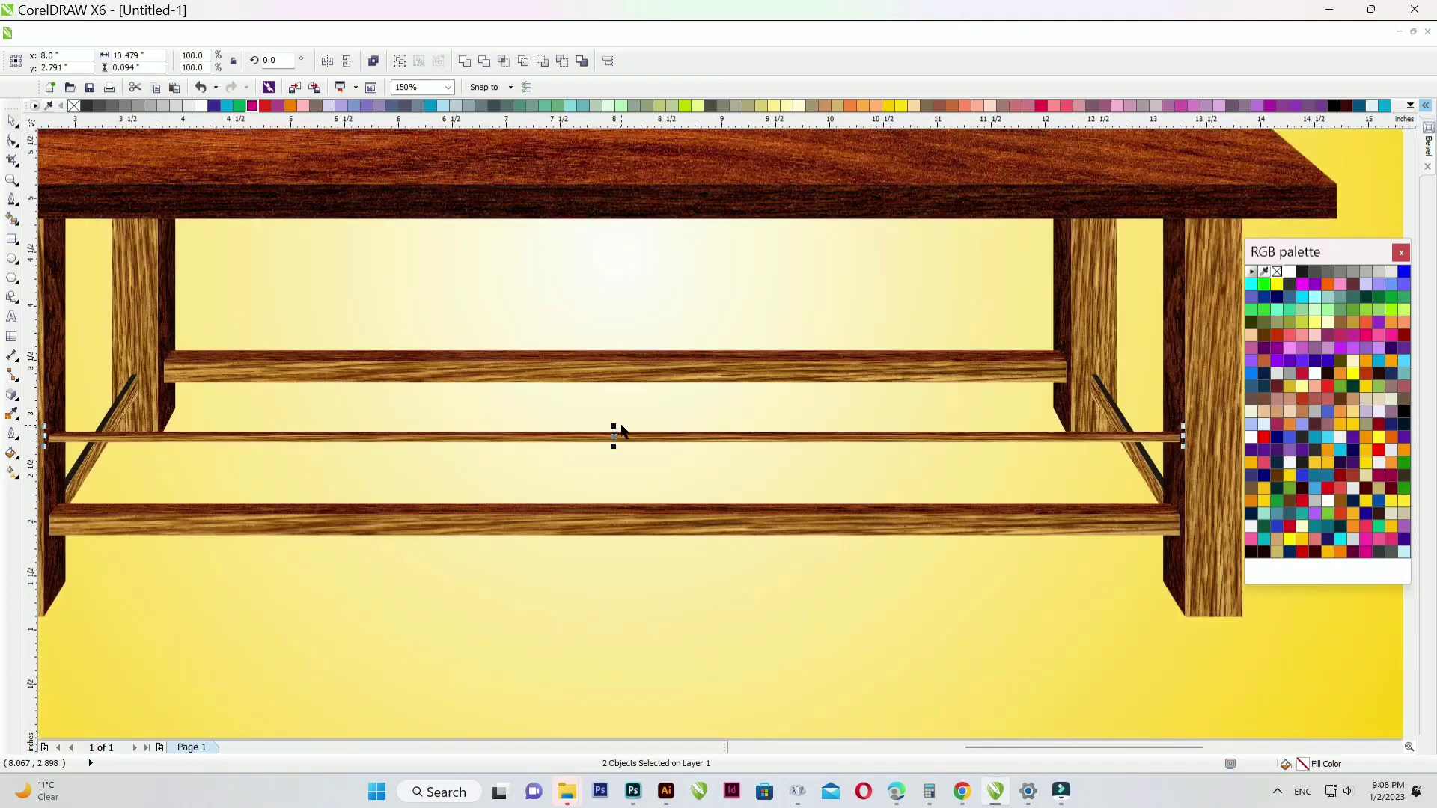
scroll(1026, 449, "down", 2)
scroll(936, 434, "up", 6)
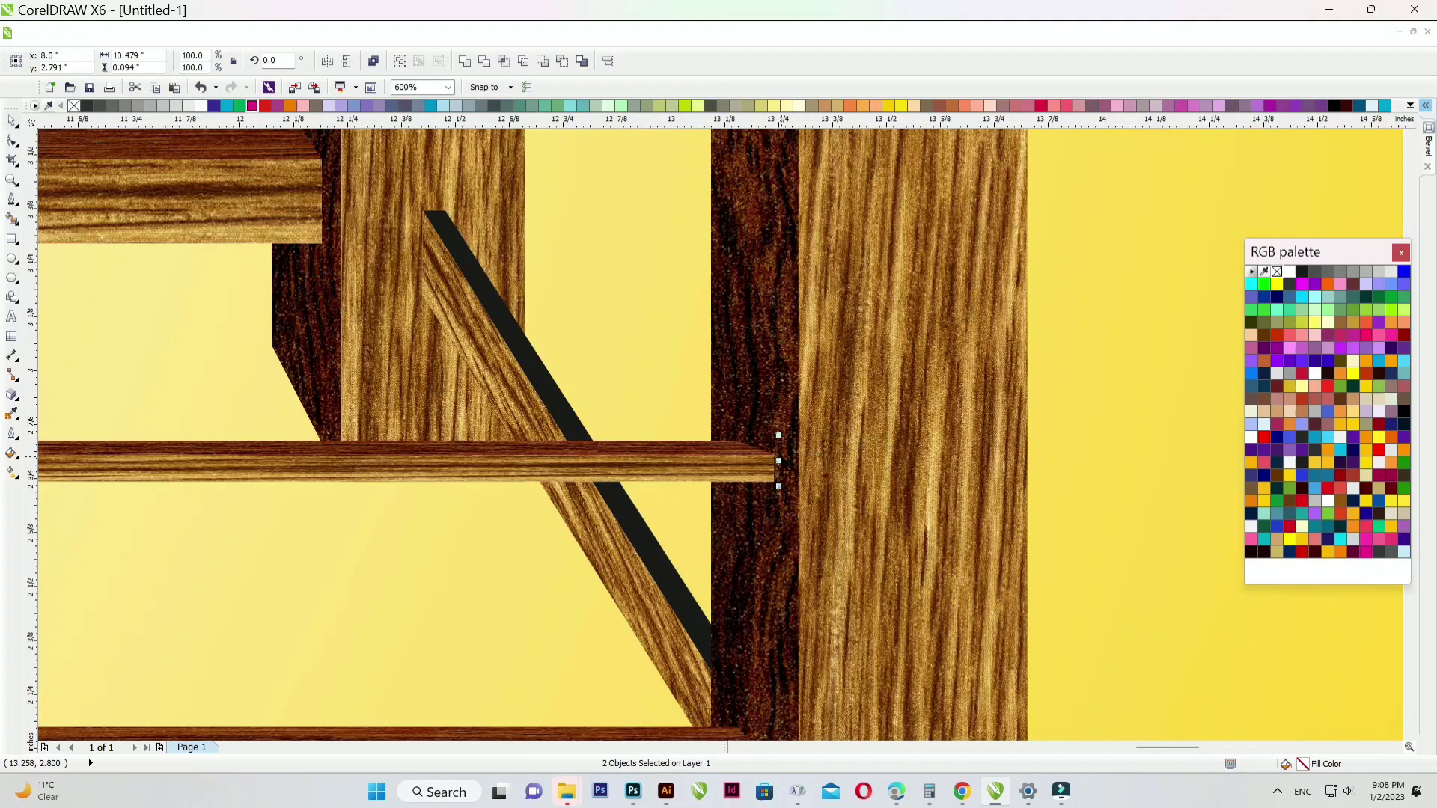
left_click_drag(778, 459, 599, 458)
scroll(564, 459, "up", 4)
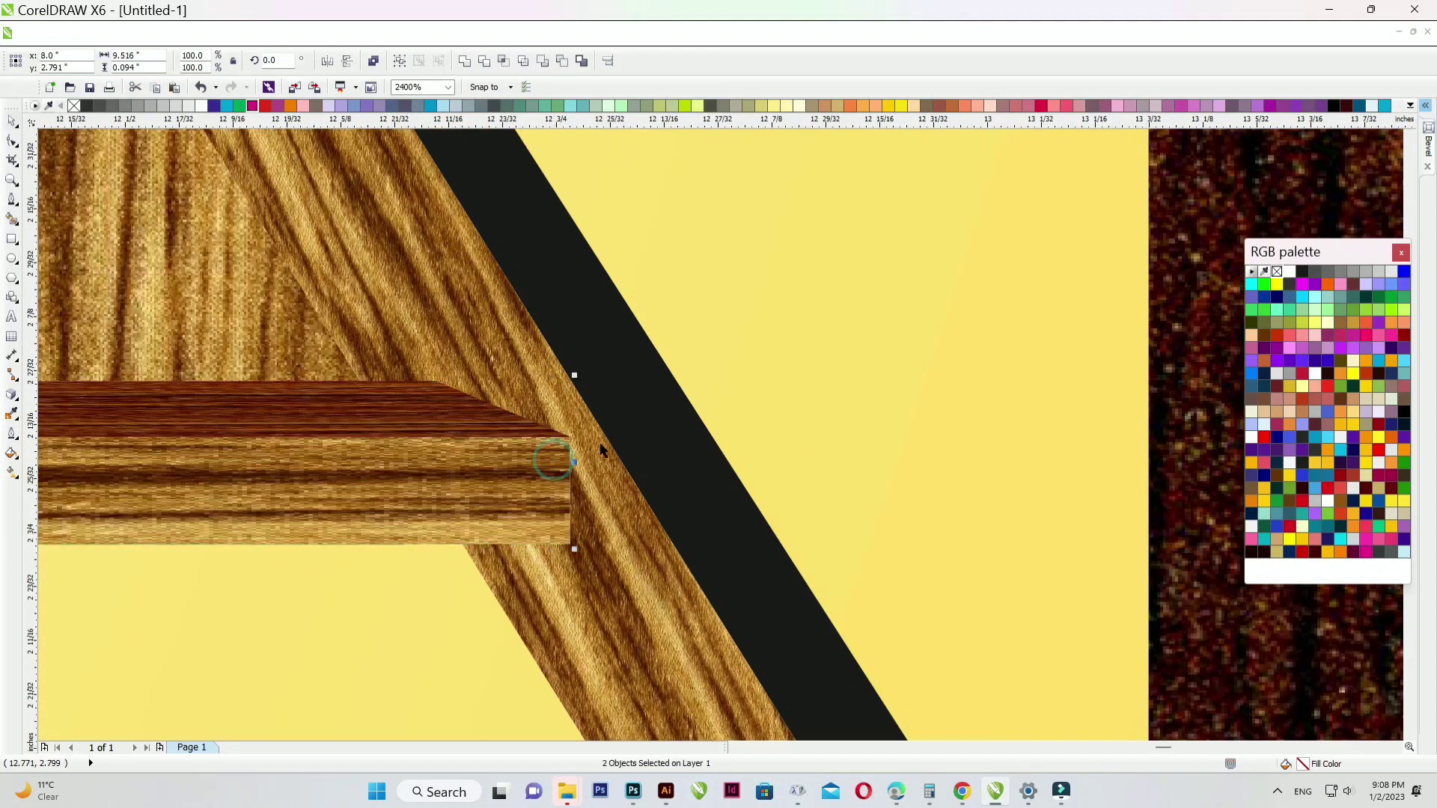
scroll(600, 449, "down", 8)
scroll(756, 423, "down", 2)
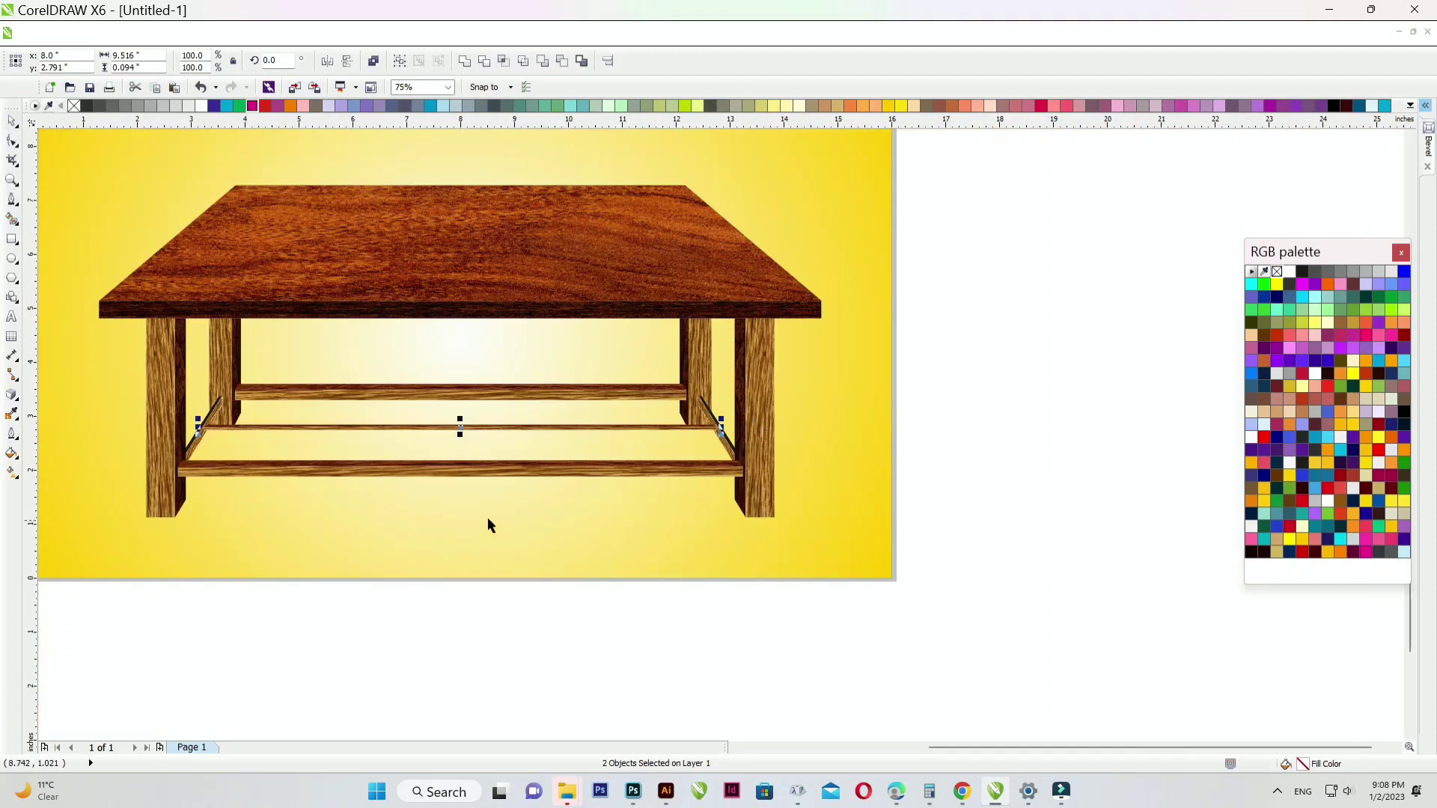
- Select the thin middle rail and give it a dark grey outline
left_click(433, 604)
scroll(208, 430, "up", 2)
left_click(210, 434)
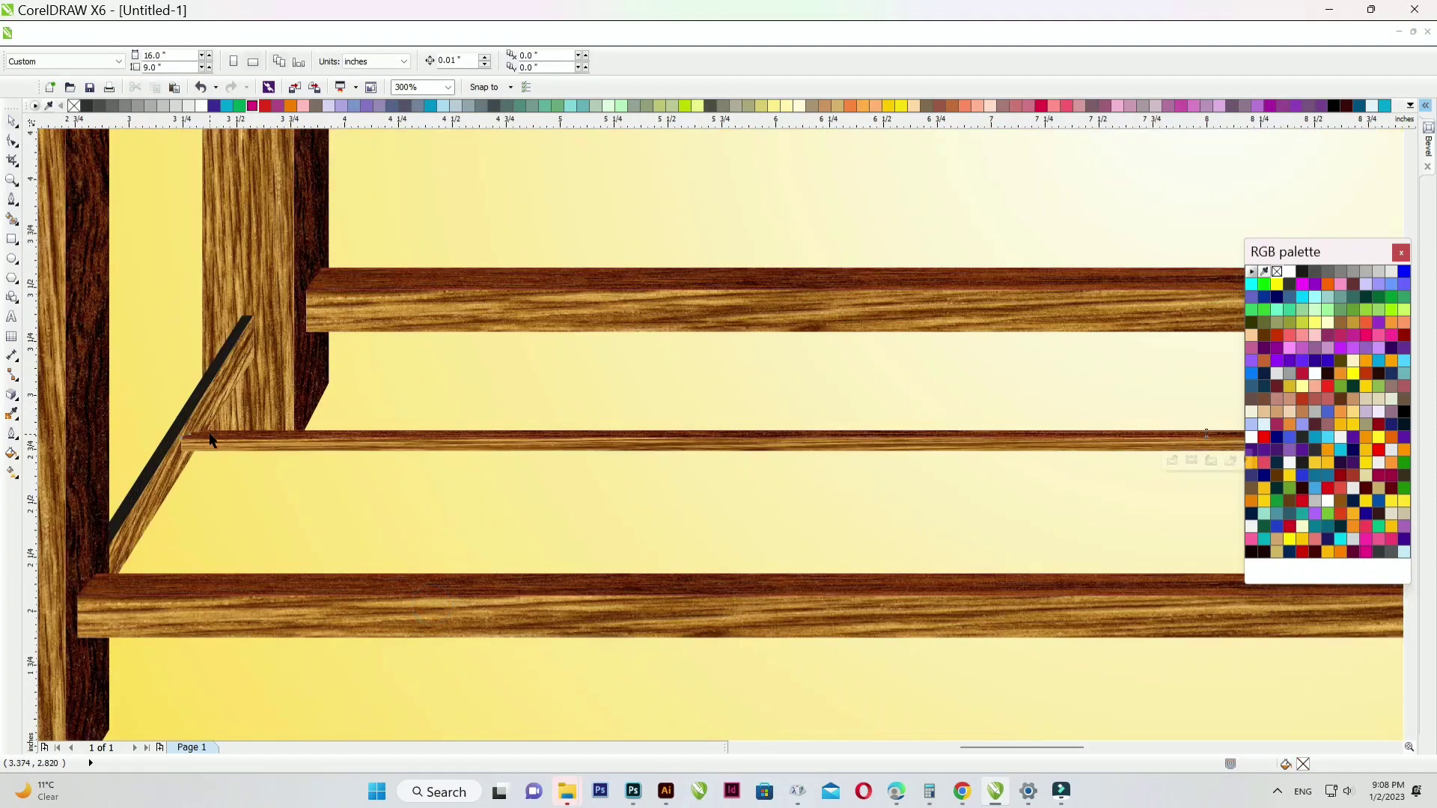
right_click(74, 105)
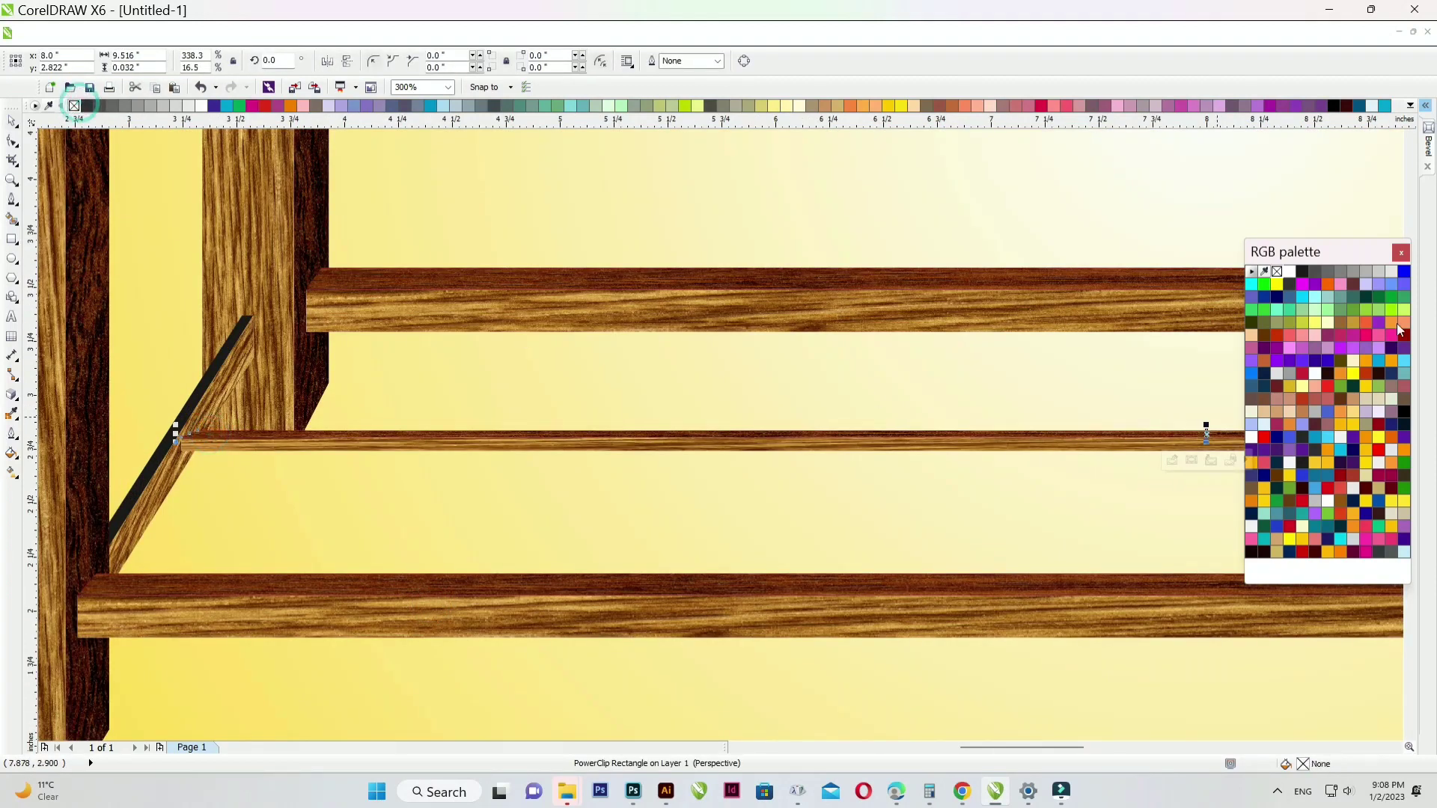
right_click(1304, 273)
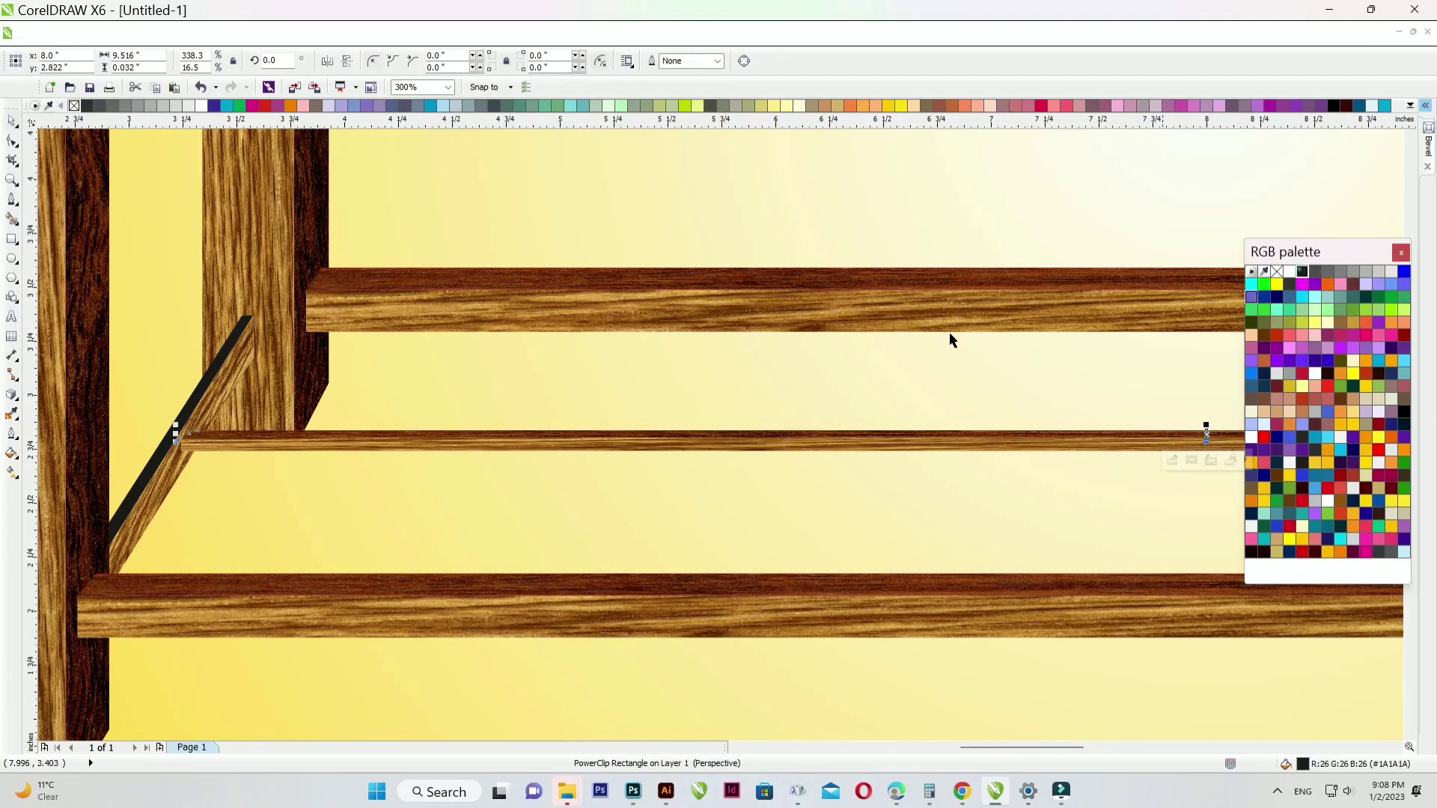
- Delete the wood image clipped inside the middle rail
left_click(366, 431, "ctrl")
left_click(370, 432)
key("Delete")
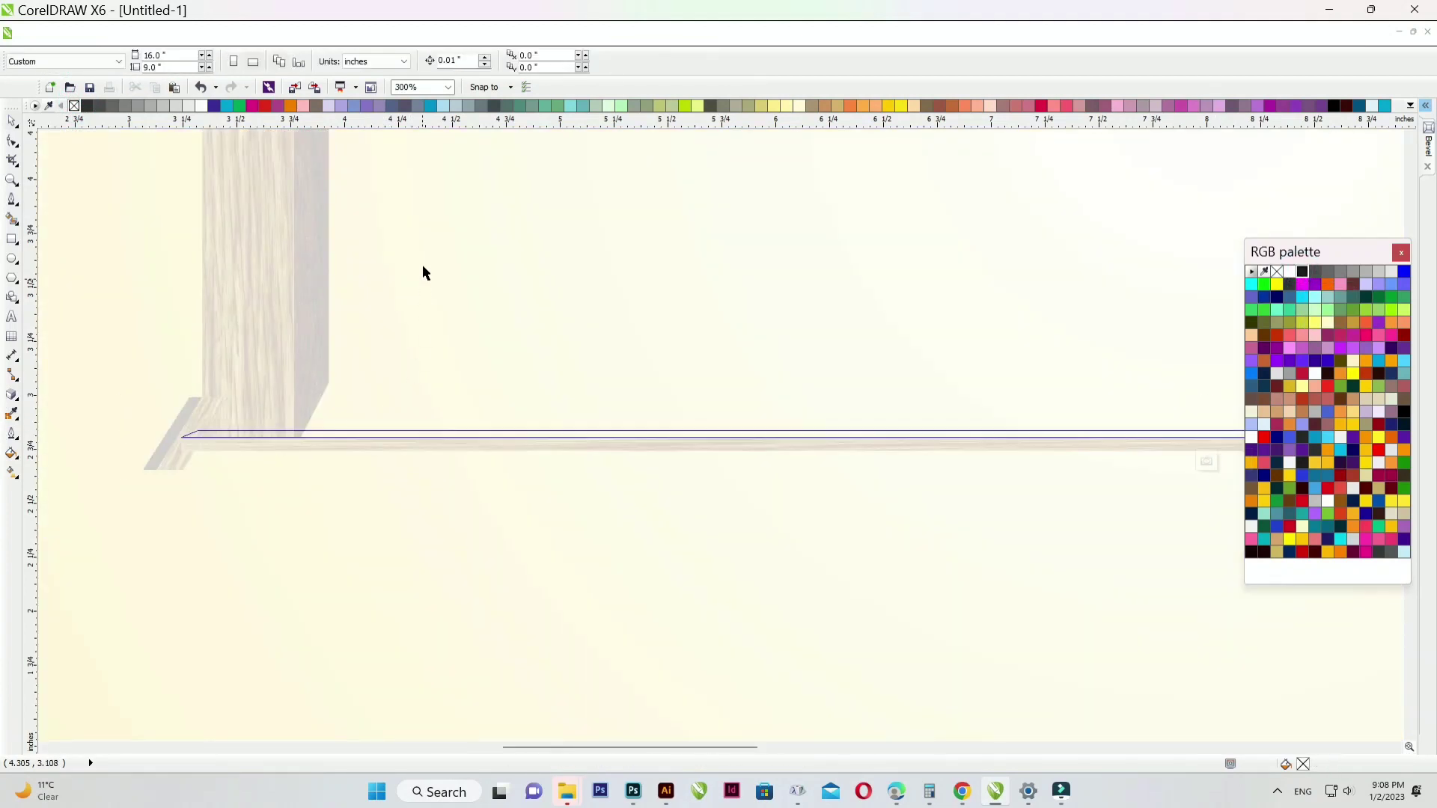
left_click(422, 267, "ctrl")
- Set the stretcher's Frame Type to None so it's no longer a PowerClip frame
right_click(397, 434)
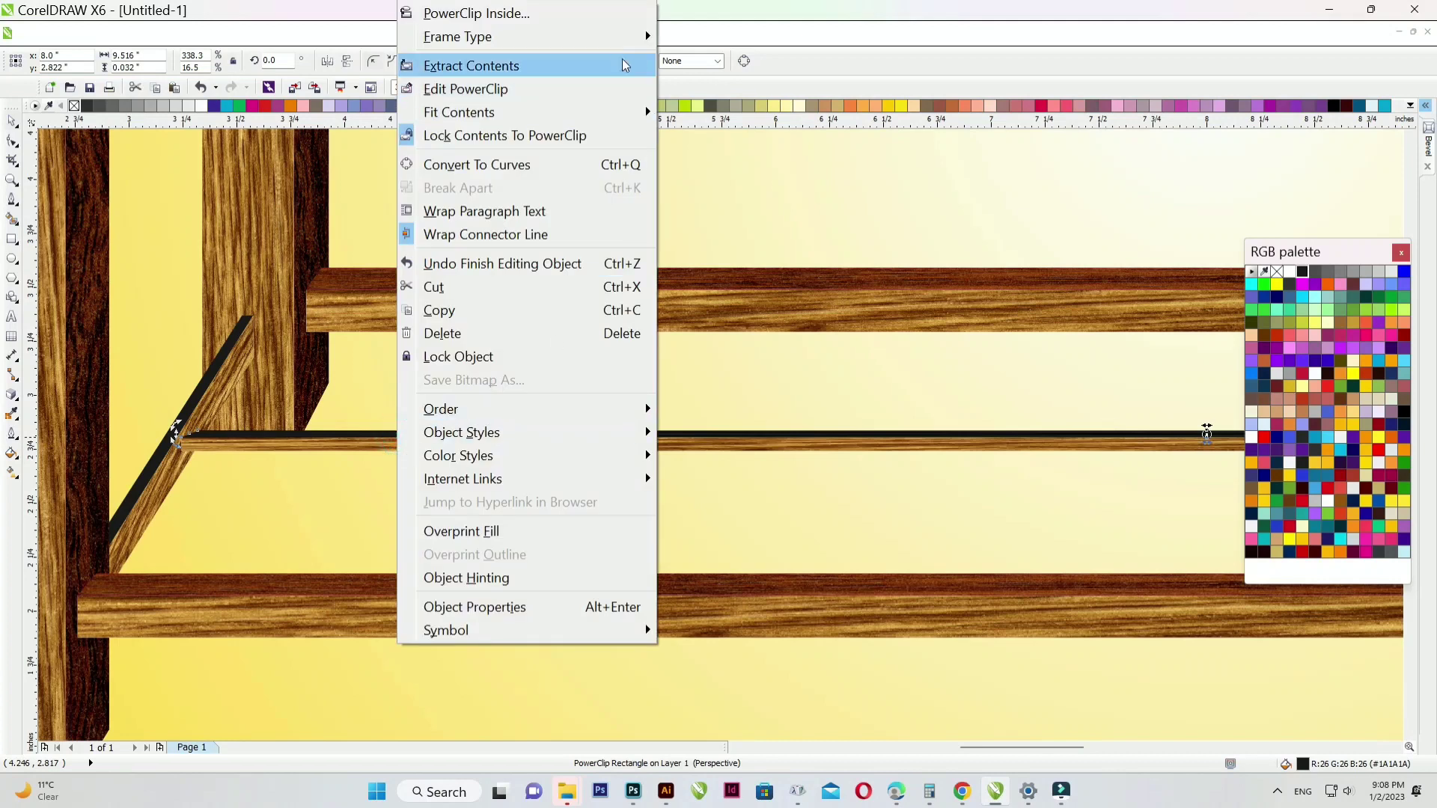
left_click(609, 36)
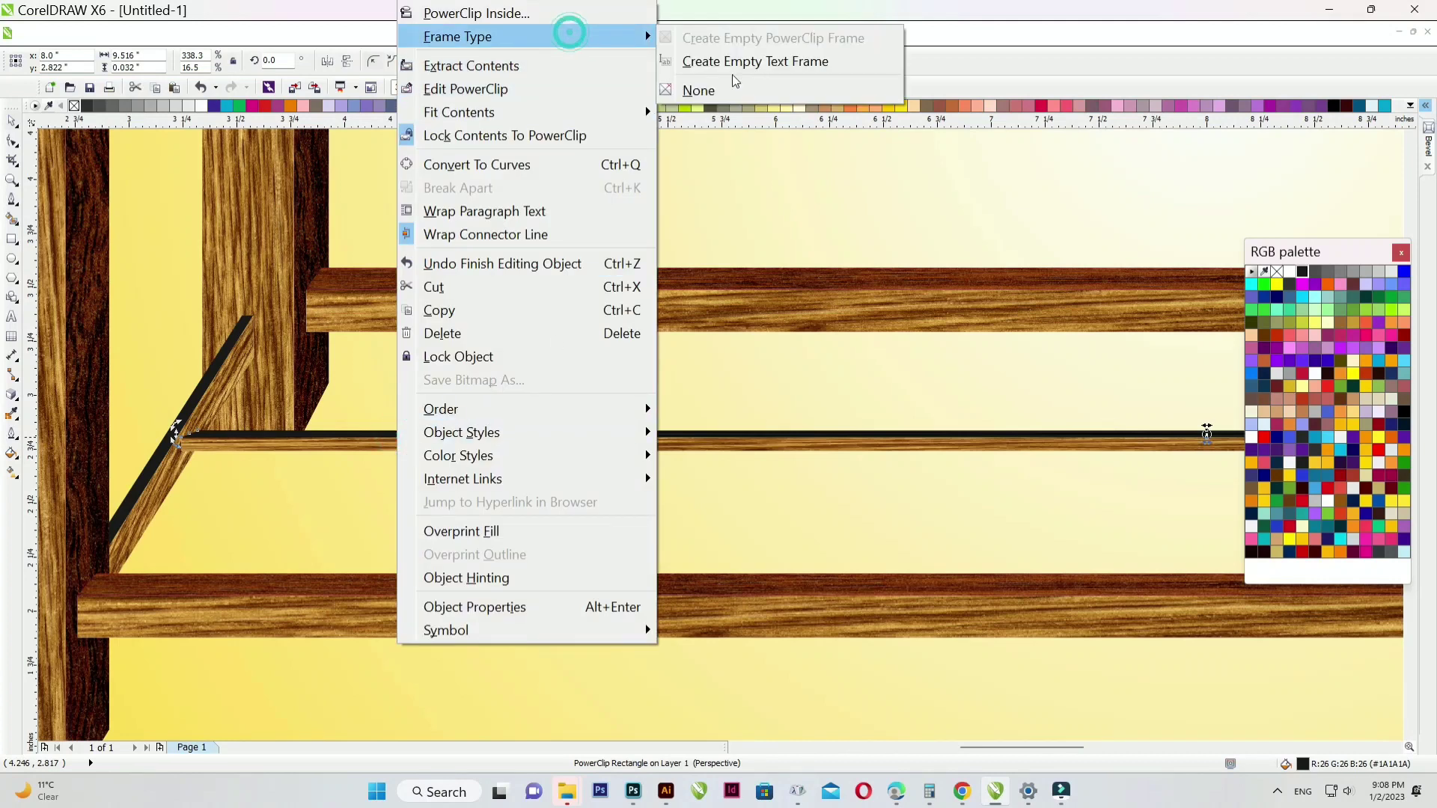
left_click(720, 88)
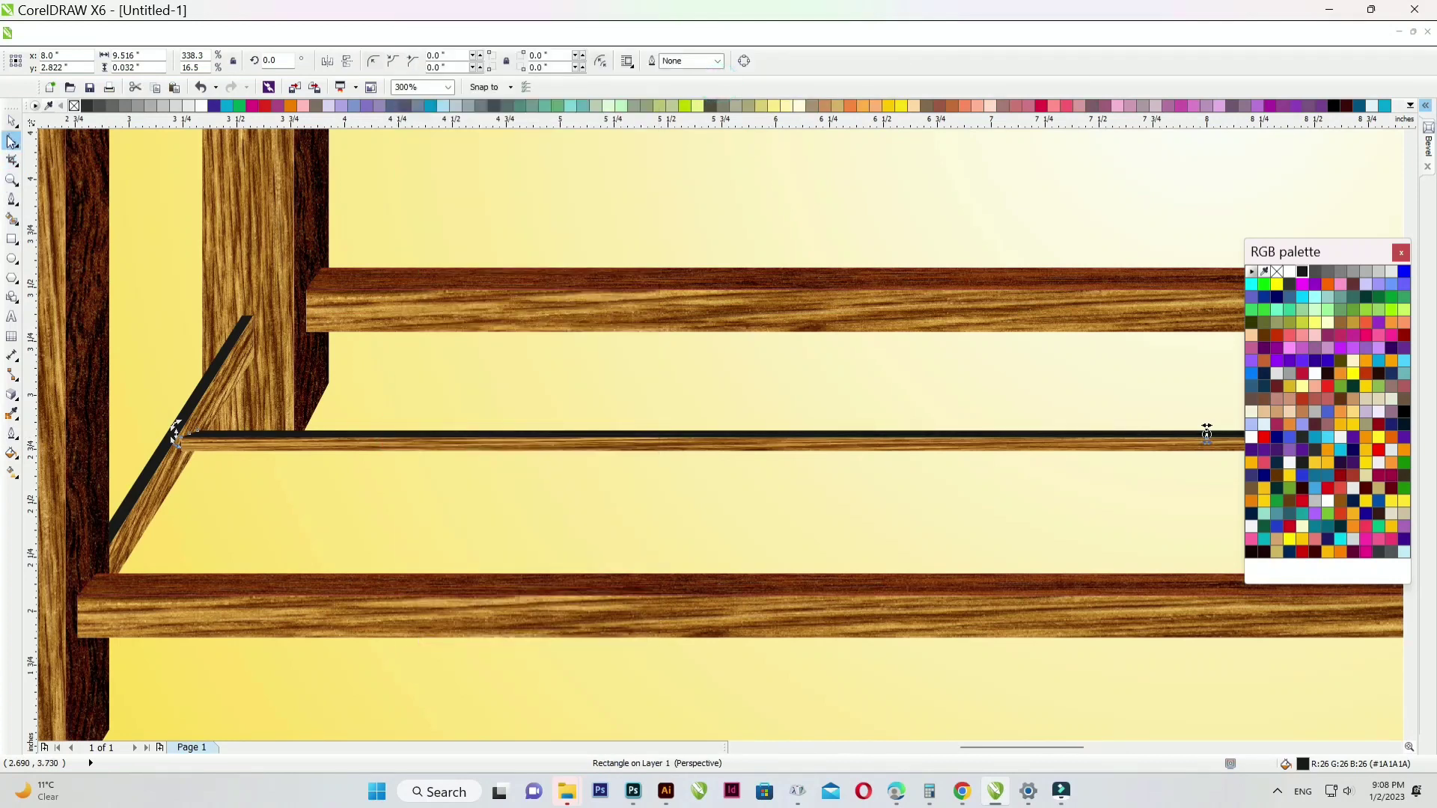
scroll(171, 419, "up", 4)
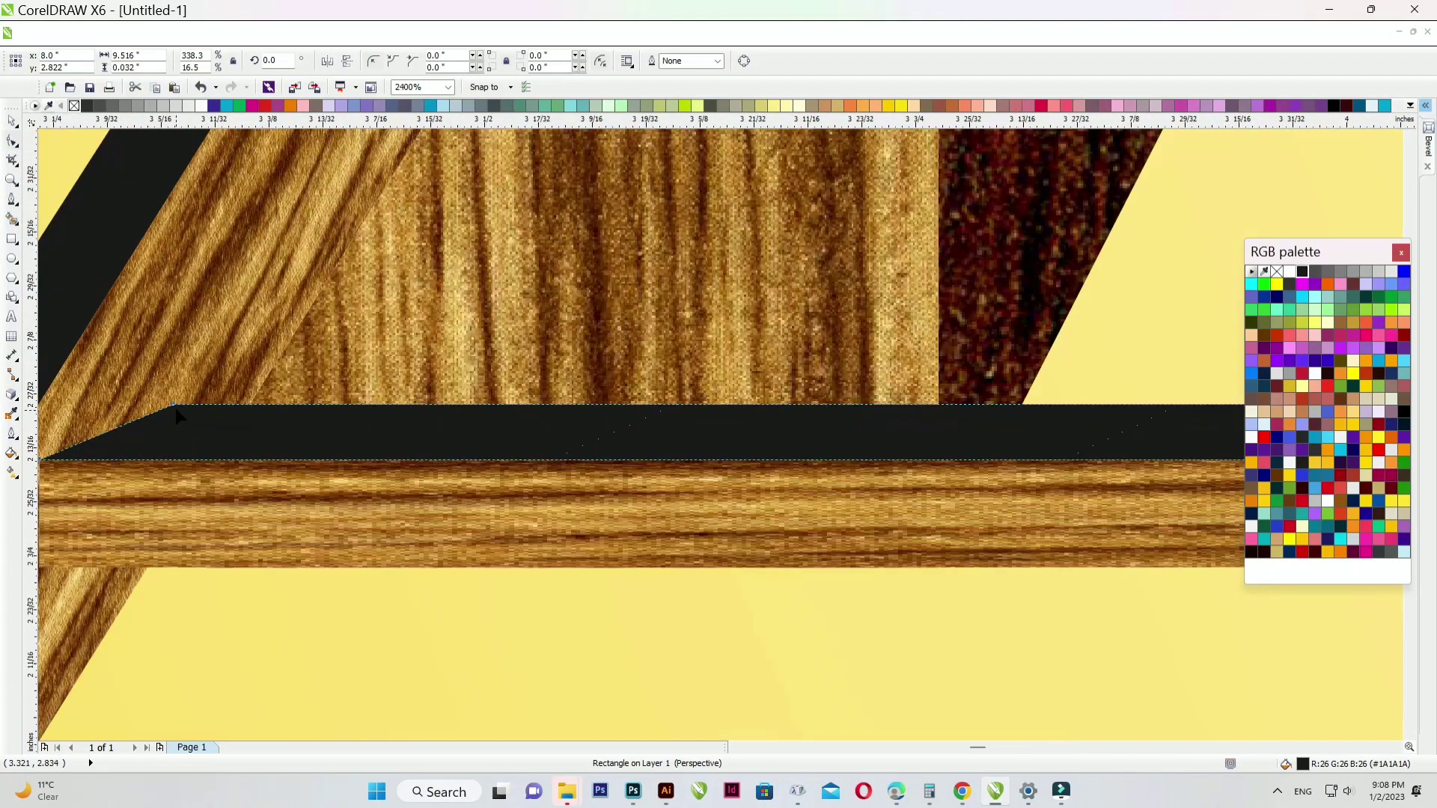
left_click(171, 402)
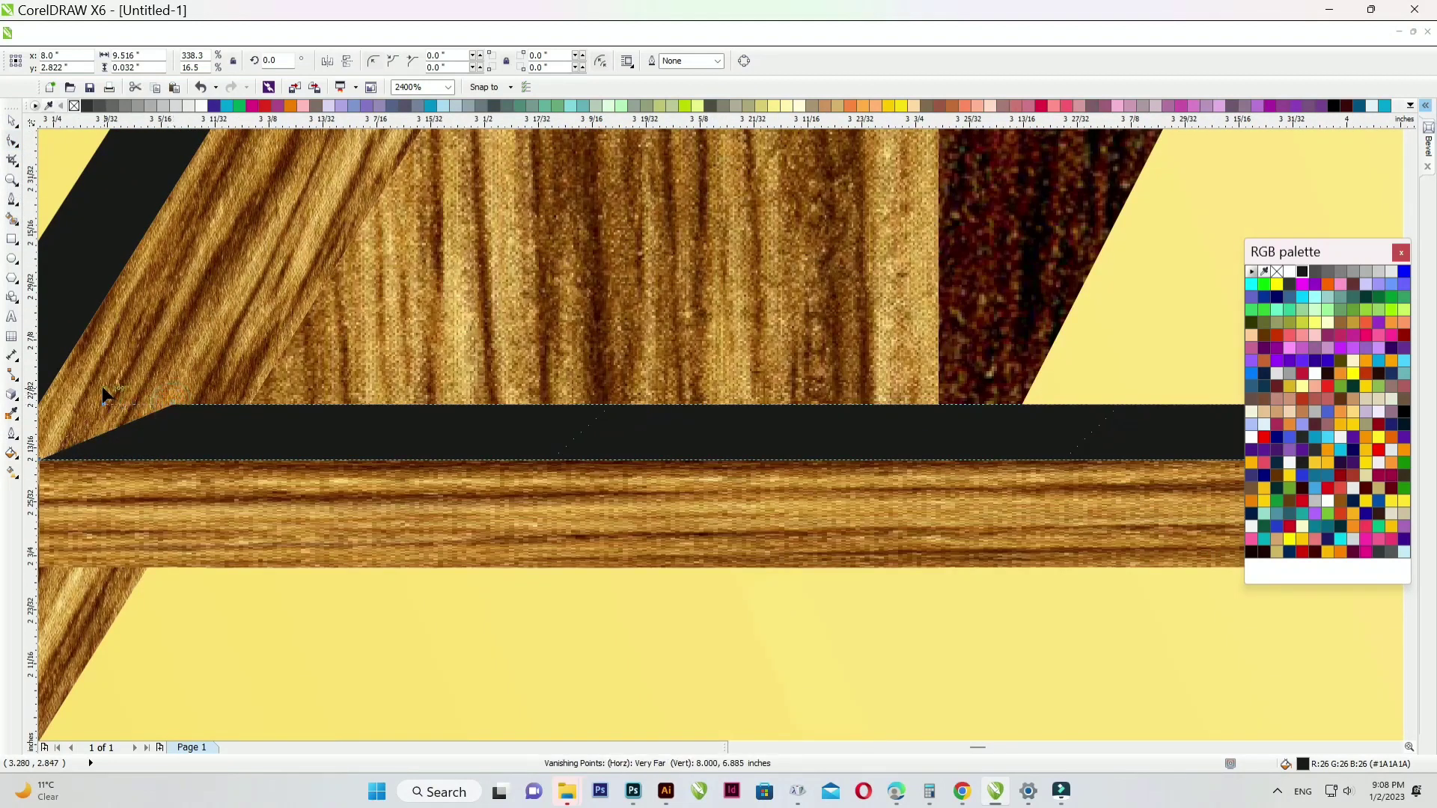
scroll(105, 389, "down", 3)
scroll(120, 398, "down", 2)
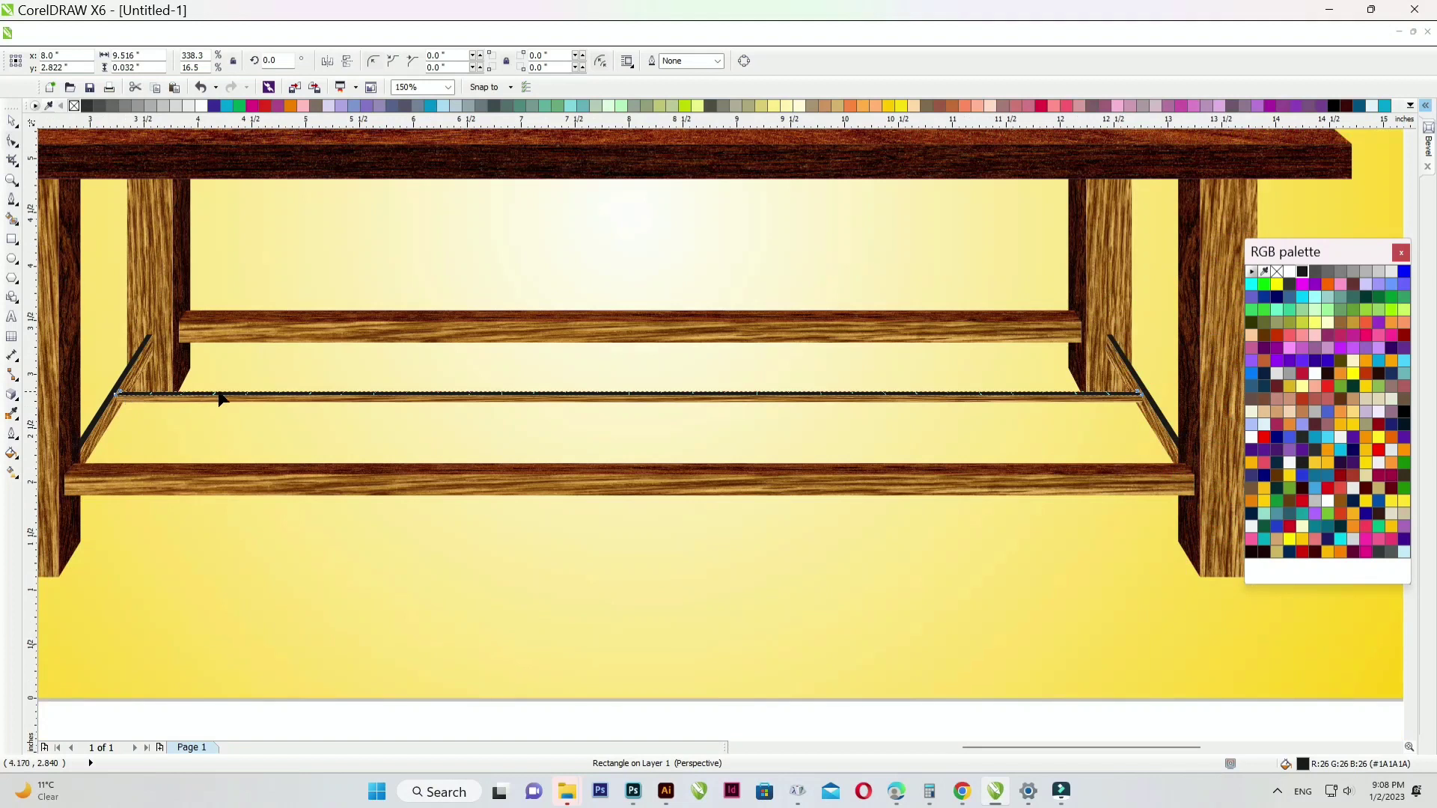
scroll(671, 360, "down", 1)
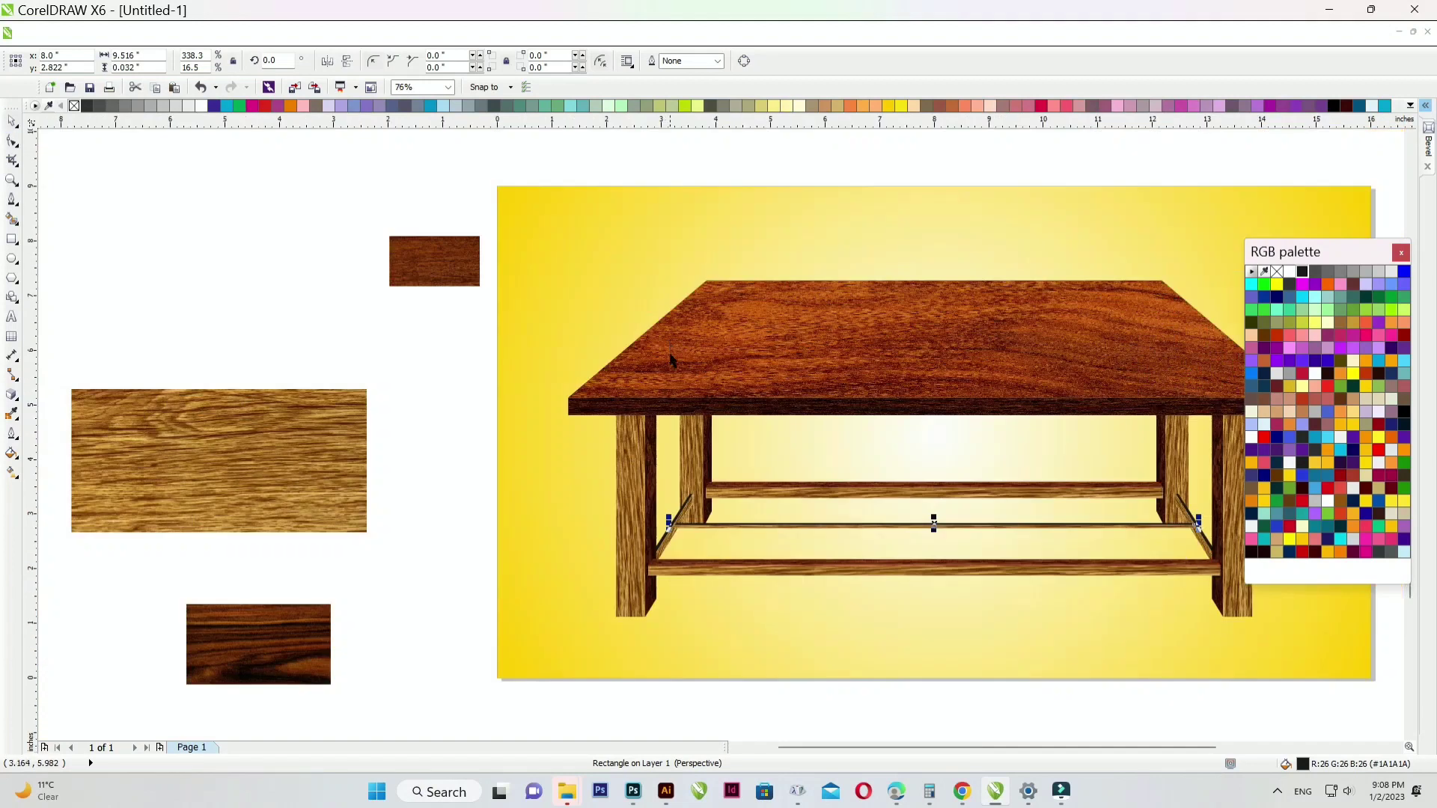
left_click(322, 155)
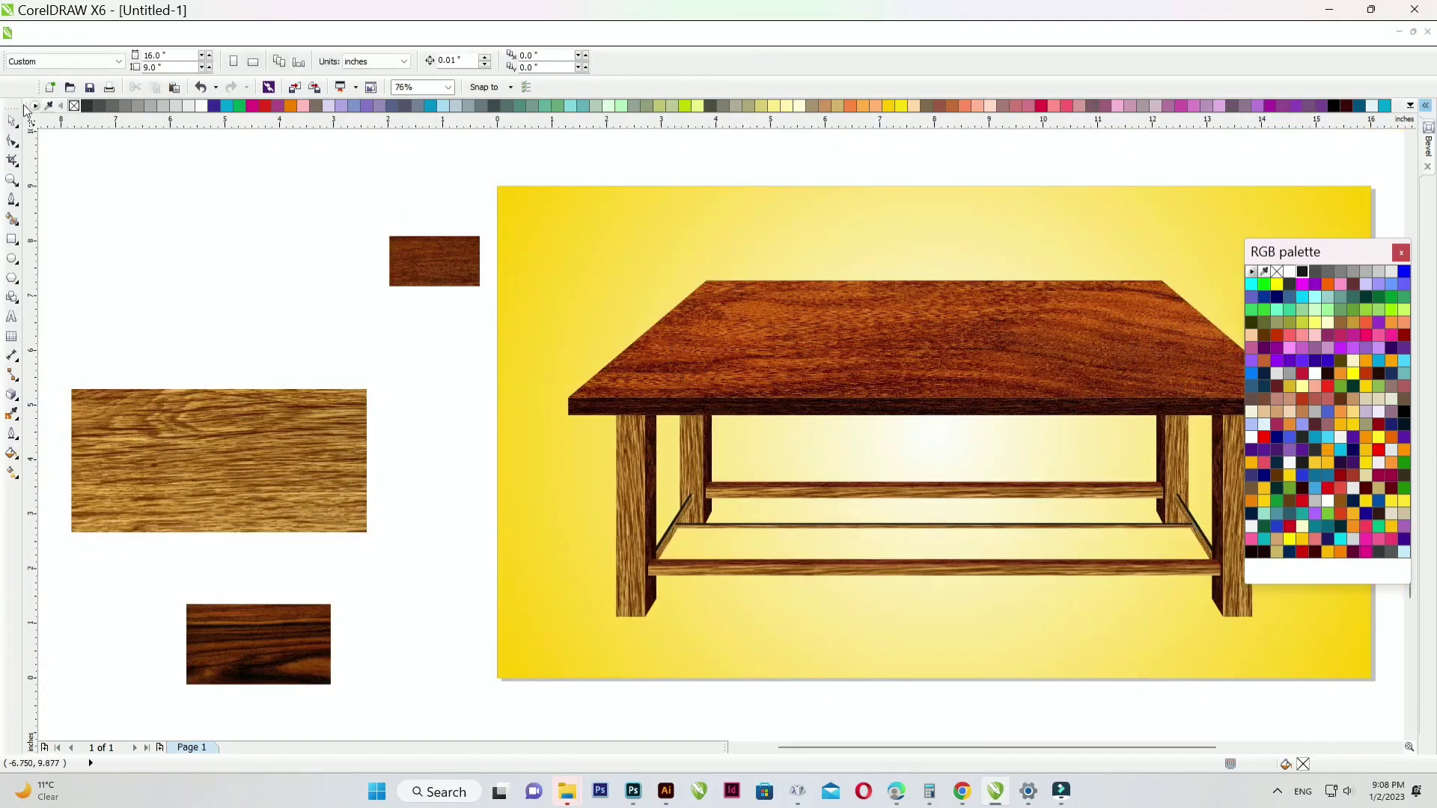
- Delete the three leftover wood samples beside the page and fit the table in view
left_click_drag(1344, 241, 1394, 224)
left_click(410, 271)
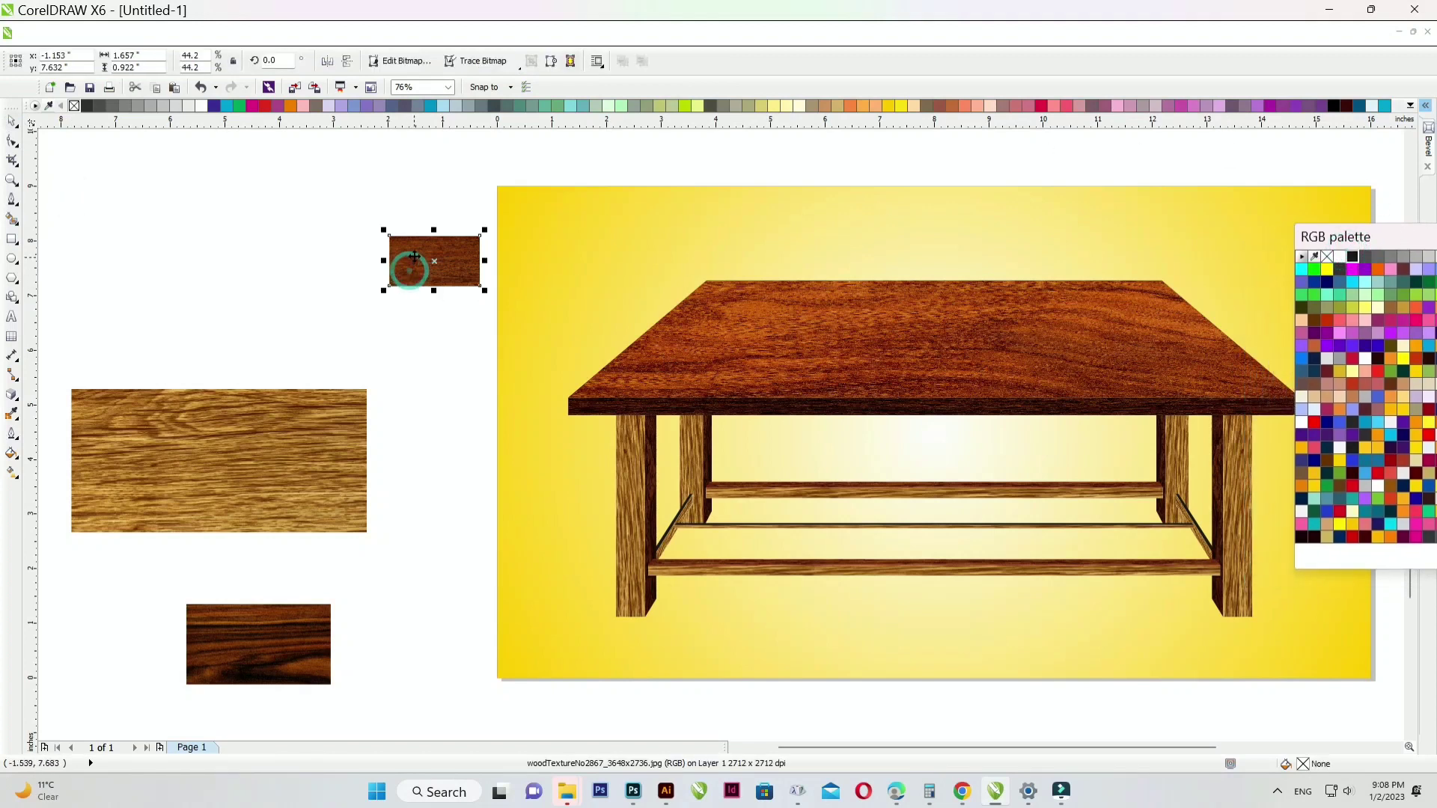
key("Delete")
left_click(107, 493)
key("Delete")
left_click(250, 641)
key("Delete")
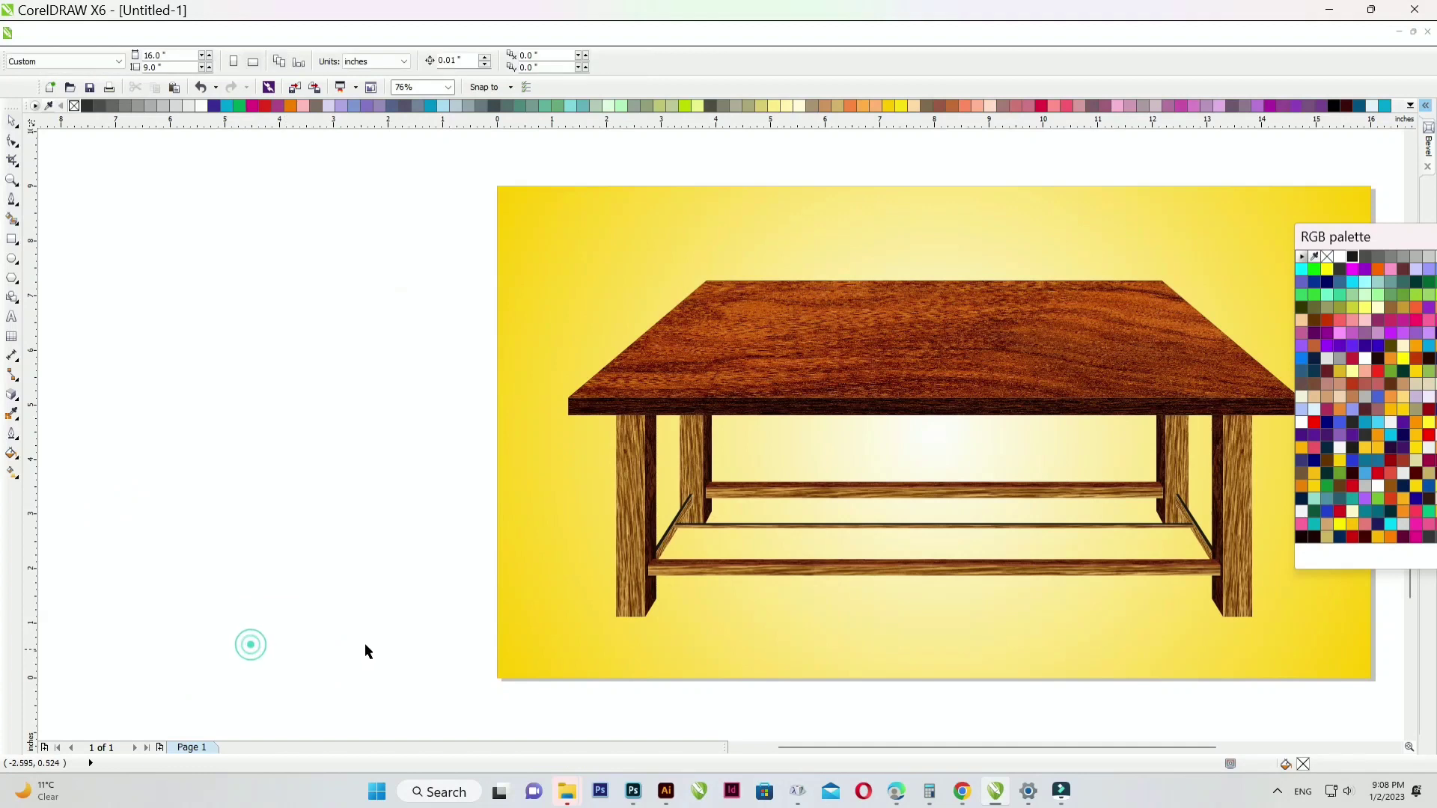
key("F4")
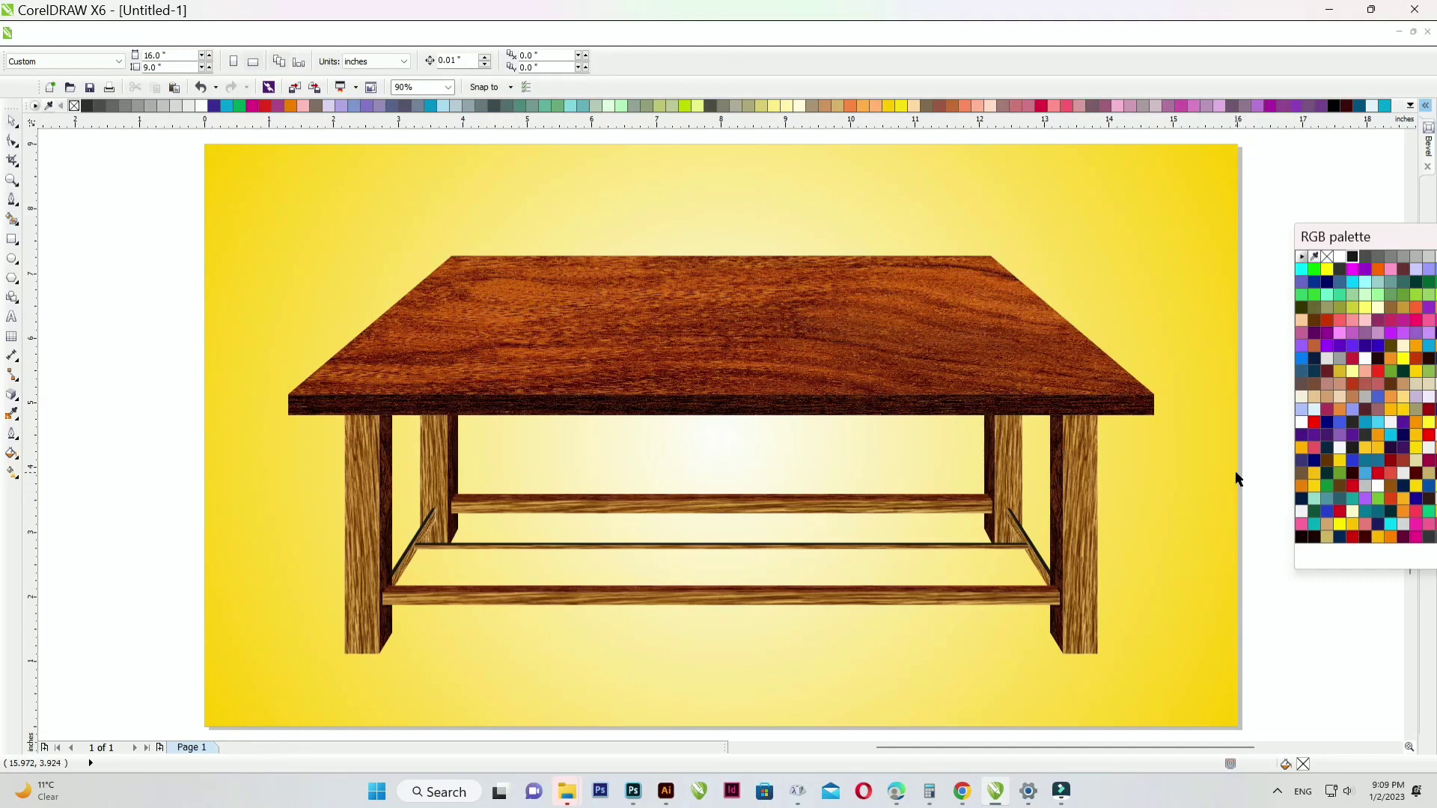
- Draw a flat ellipse at the foot of the right front leg
left_click(20, 245)
left_click(67, 250)
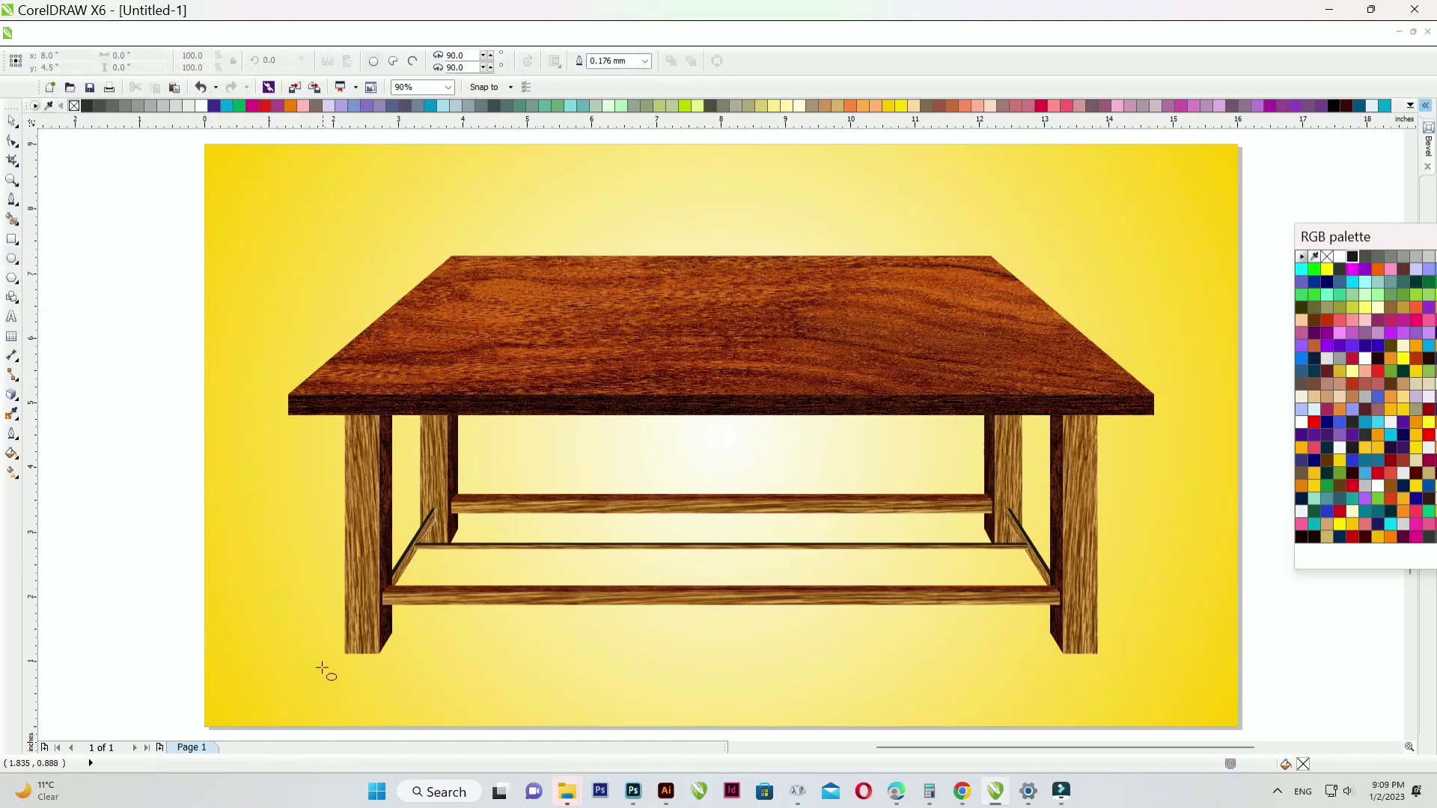
left_click_drag(487, 674, 994, 636)
key("ctrl+z")
left_click_drag(1133, 634, 1050, 647)
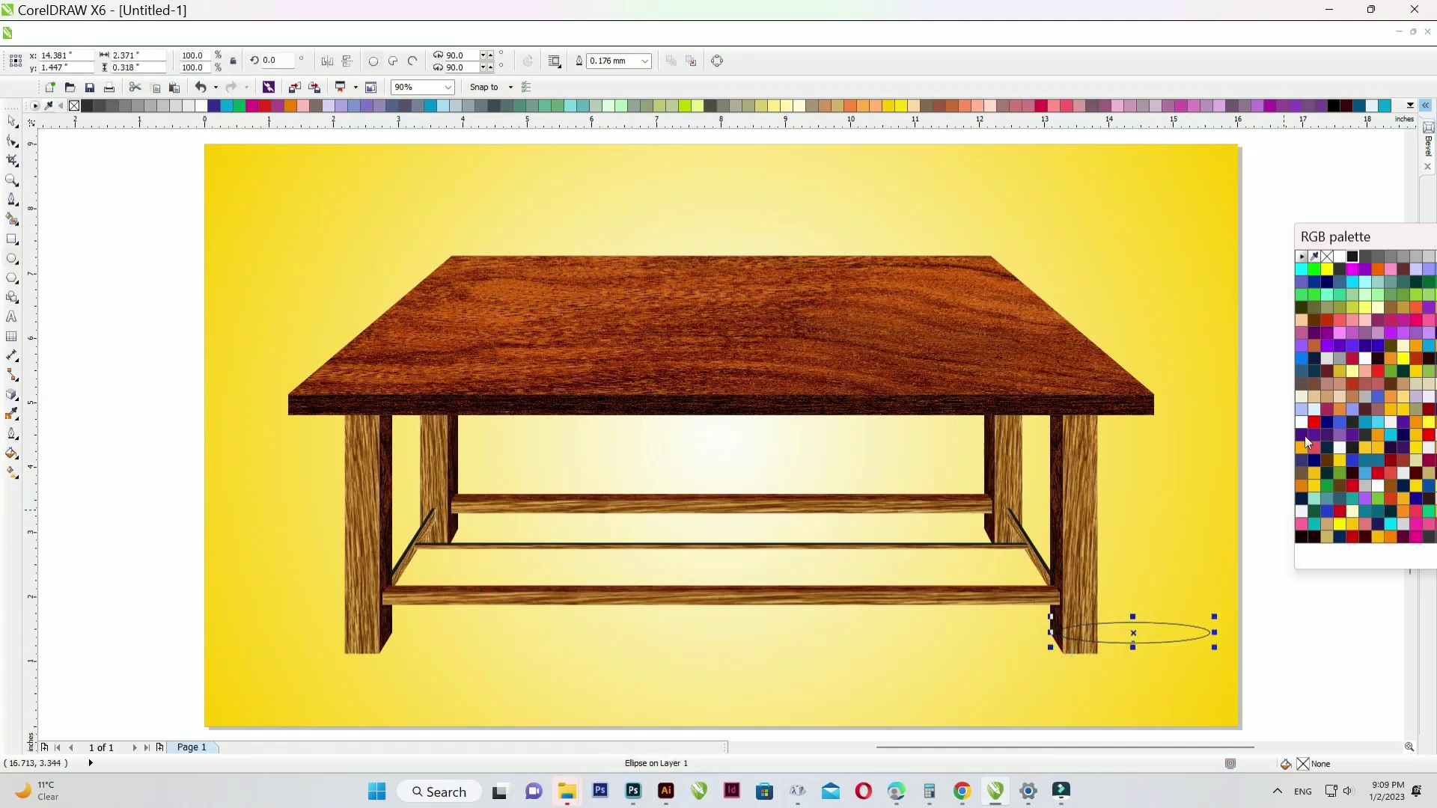
- Fill the ellipse near-black with no outline and open Convert To Bitmap
left_click(1363, 258)
left_click(1352, 256)
right_click(1326, 256)
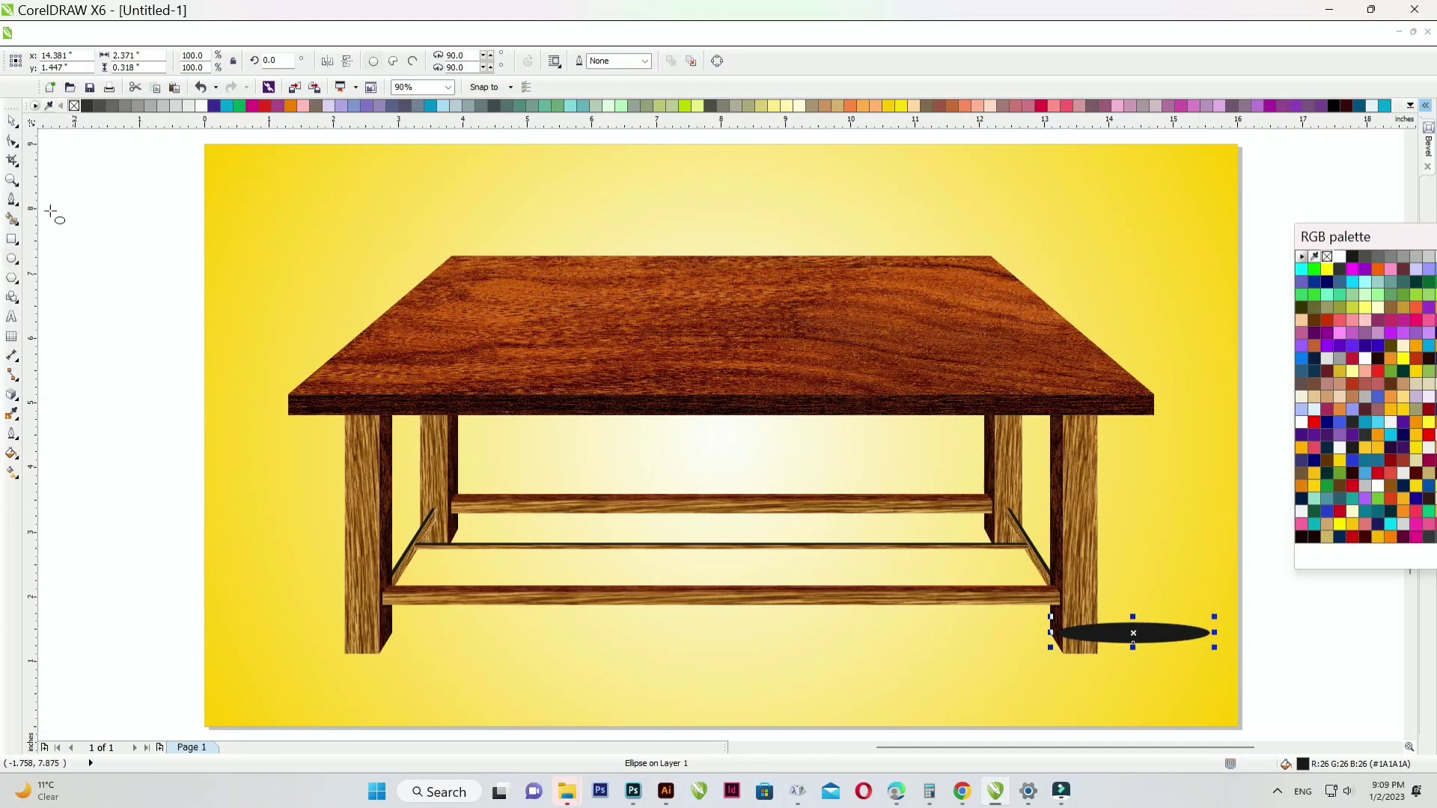
left_click(352, 32)
left_click(366, 56)
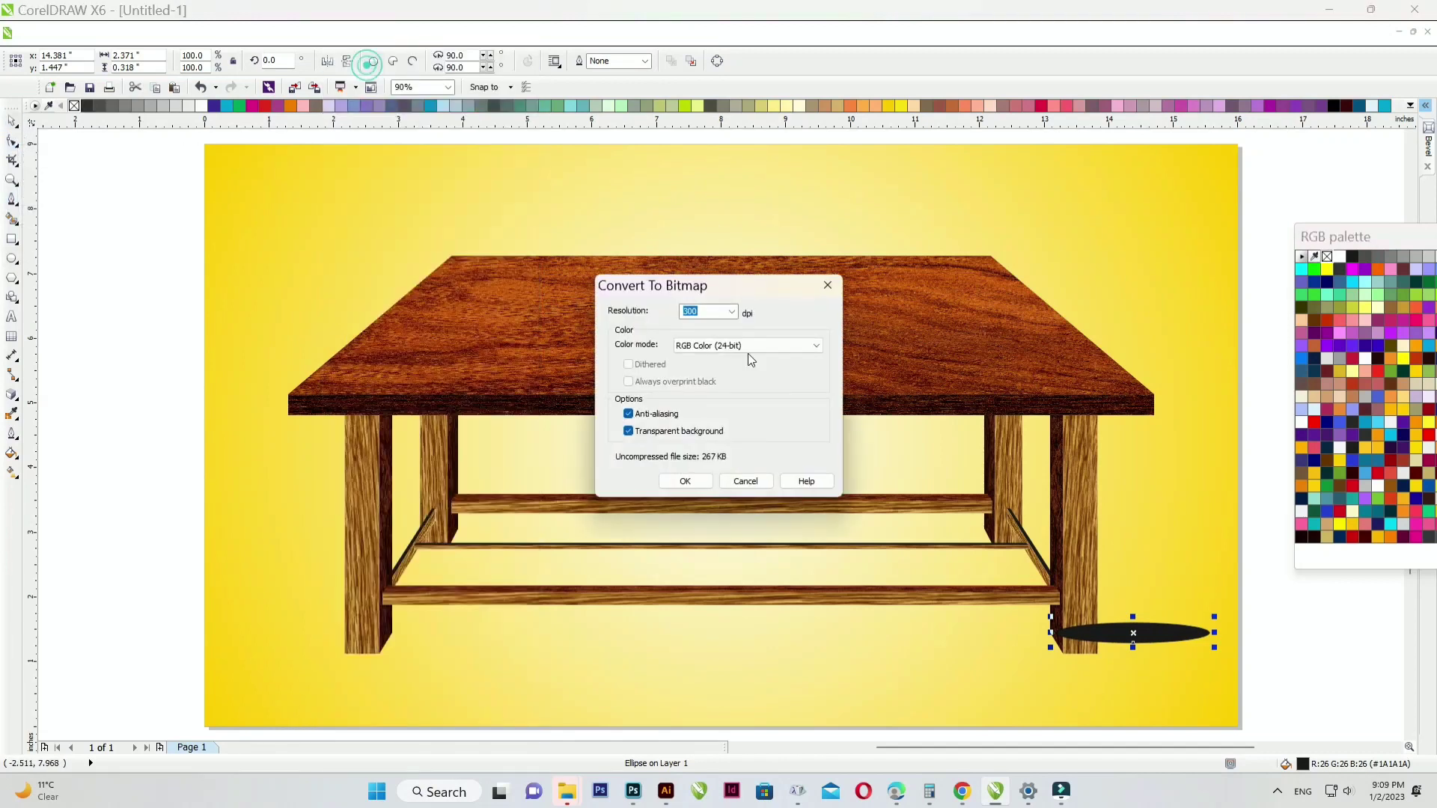
- Convert the ellipse to a bitmap and bring up the Gaussian Blur settings
left_click(686, 481)
left_click(353, 34)
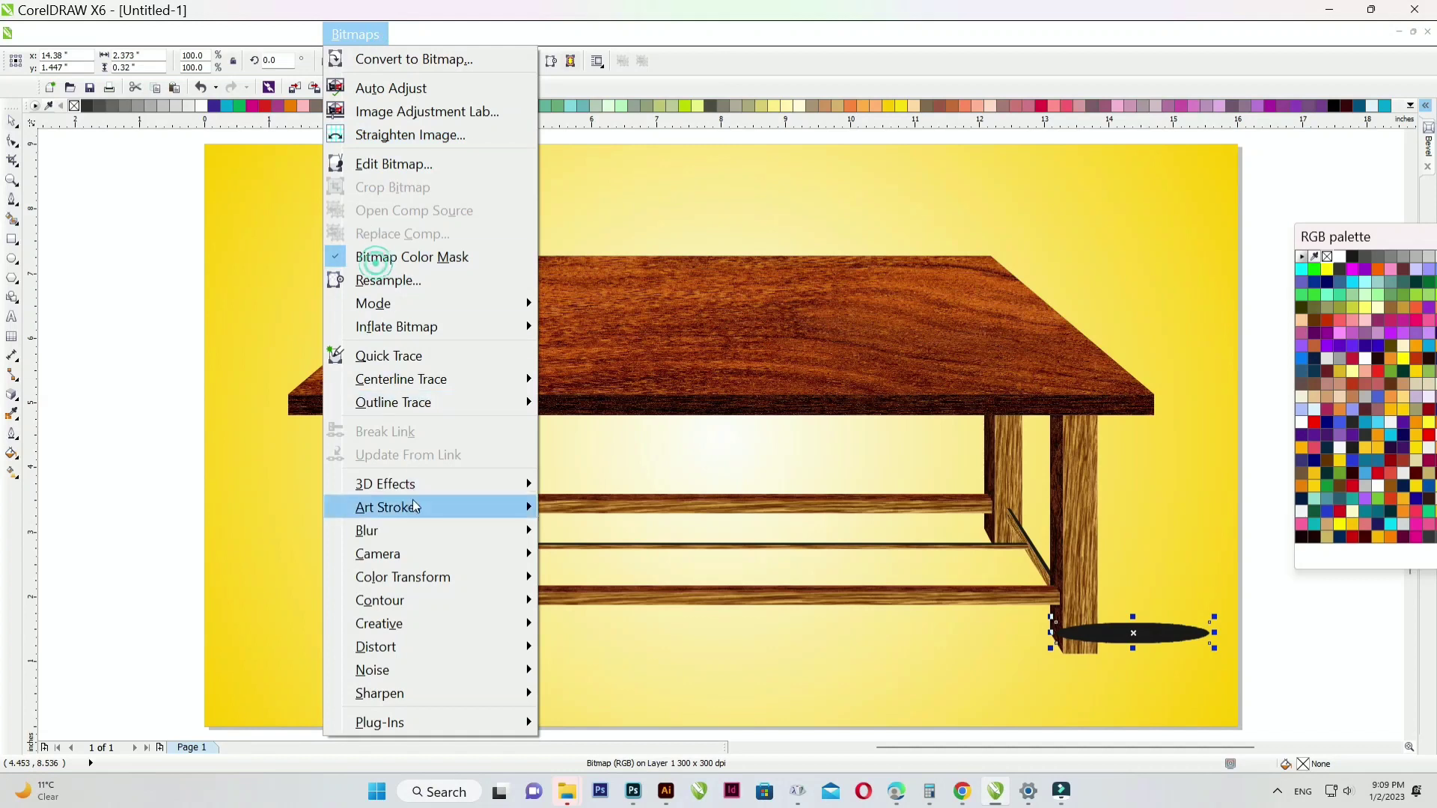
mouse_move(428, 486)
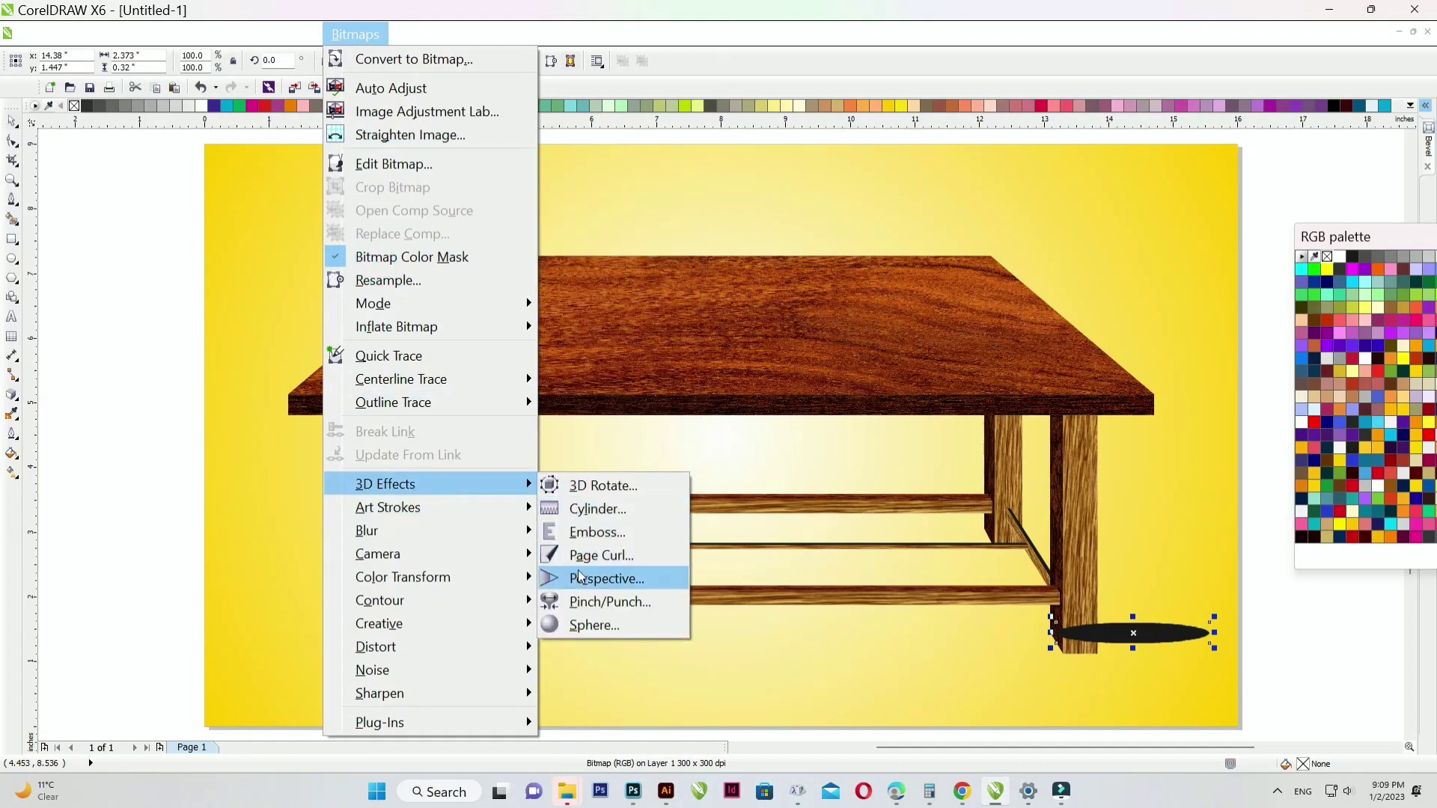
mouse_move(419, 533)
left_click(595, 558)
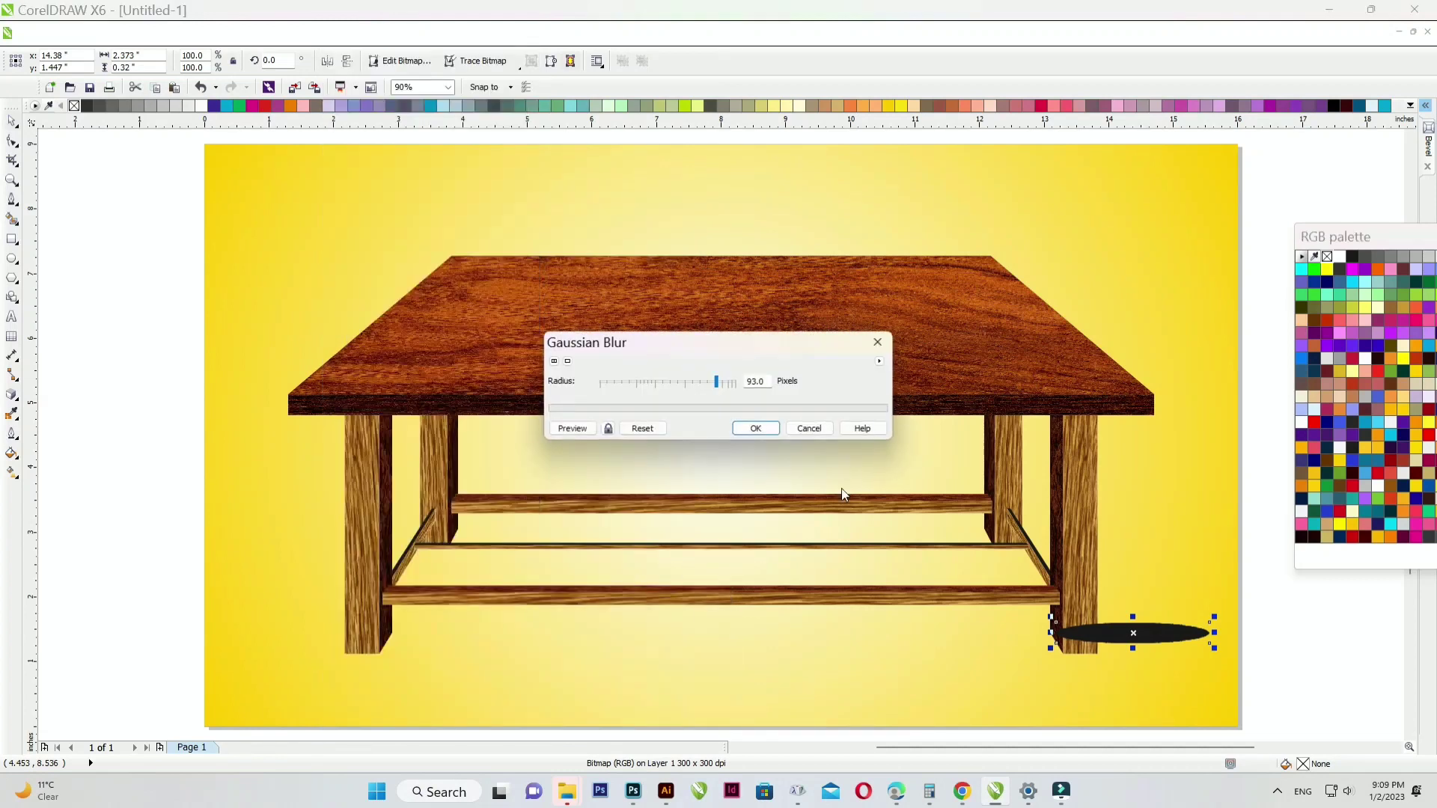
- Preview blur radii of 7, 34 and 59, then apply a 59-pixel Gaussian blur
left_click(582, 431)
left_click(643, 383)
left_click(654, 382)
left_click(578, 431)
left_click(672, 382)
left_click(568, 430)
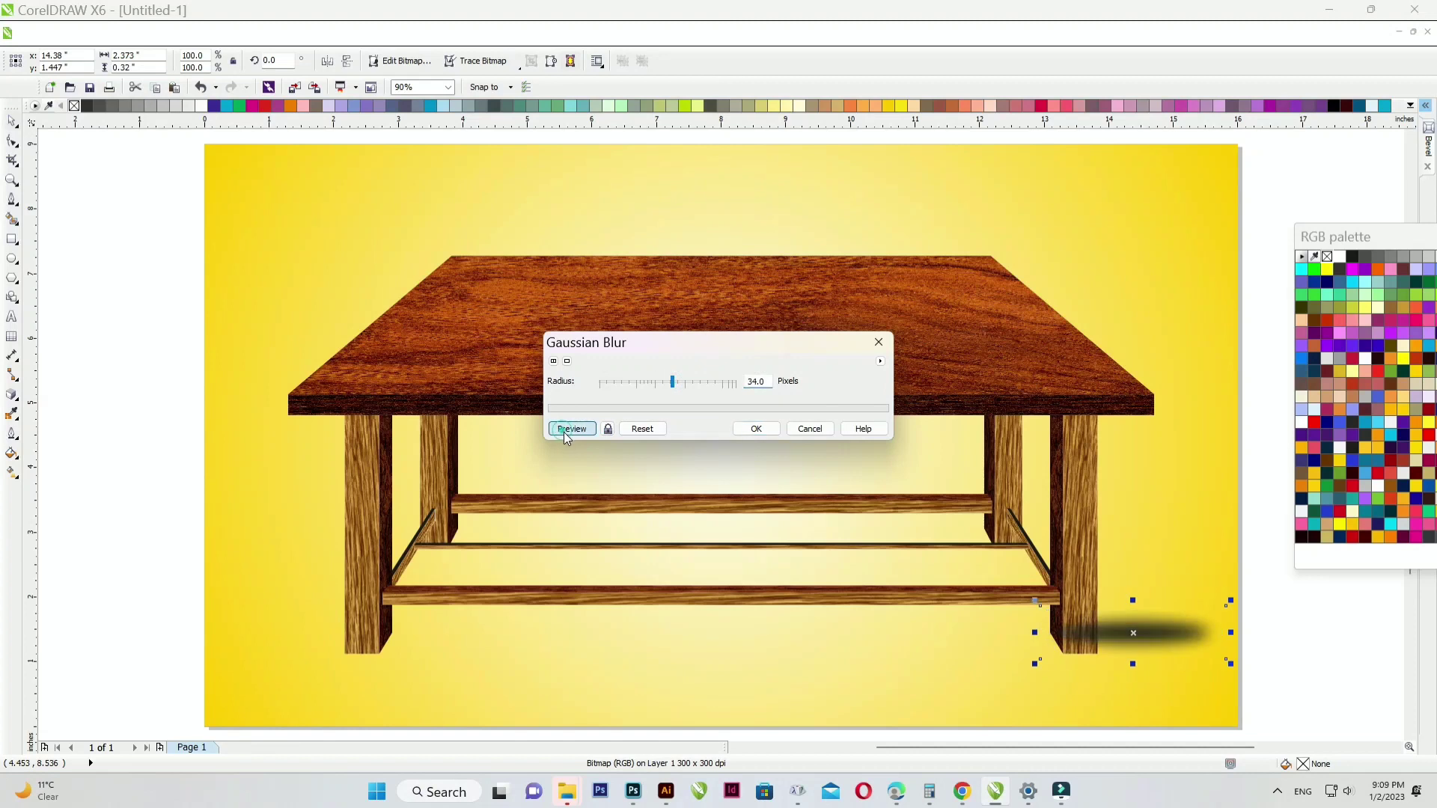
left_click(688, 383)
left_click(571, 430)
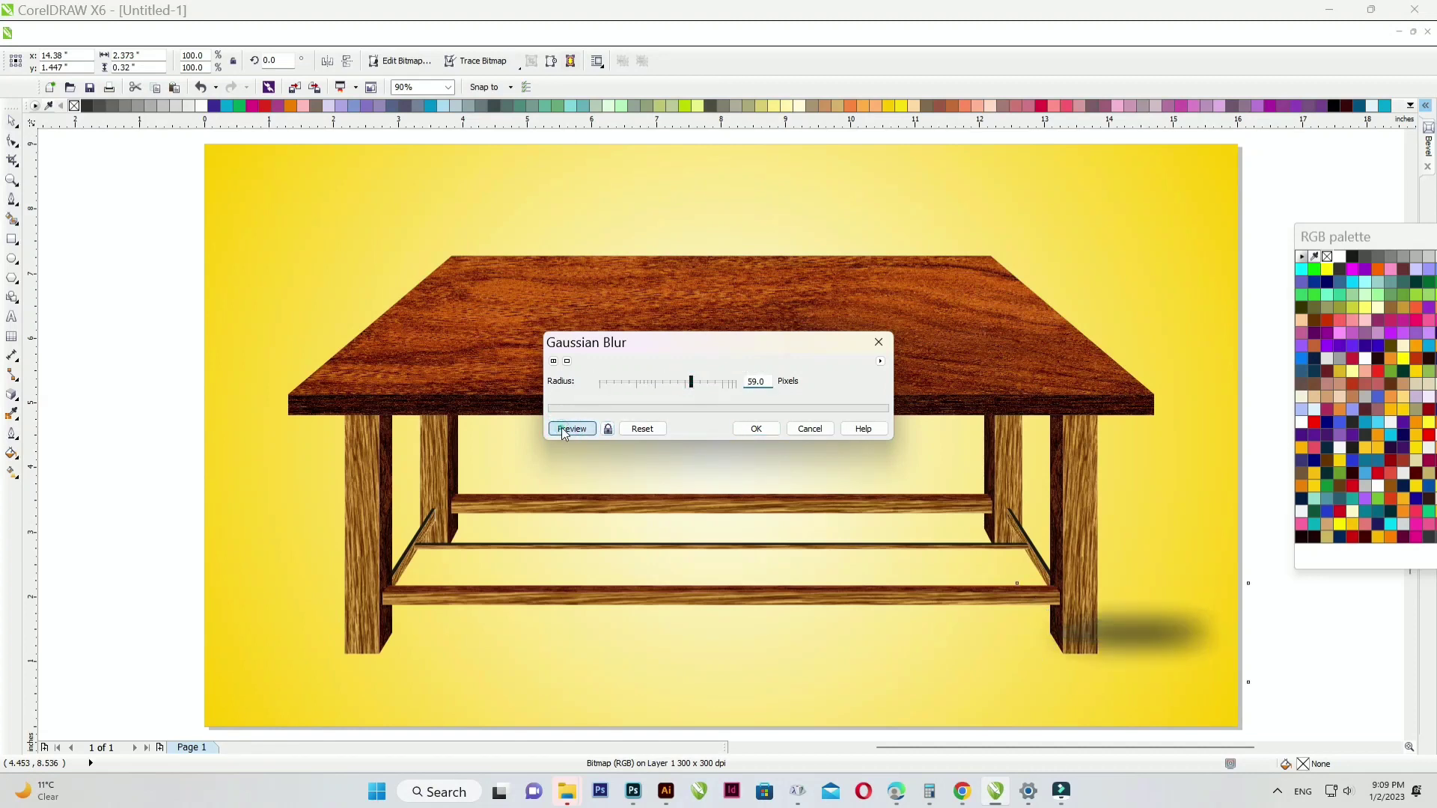
left_click(756, 429)
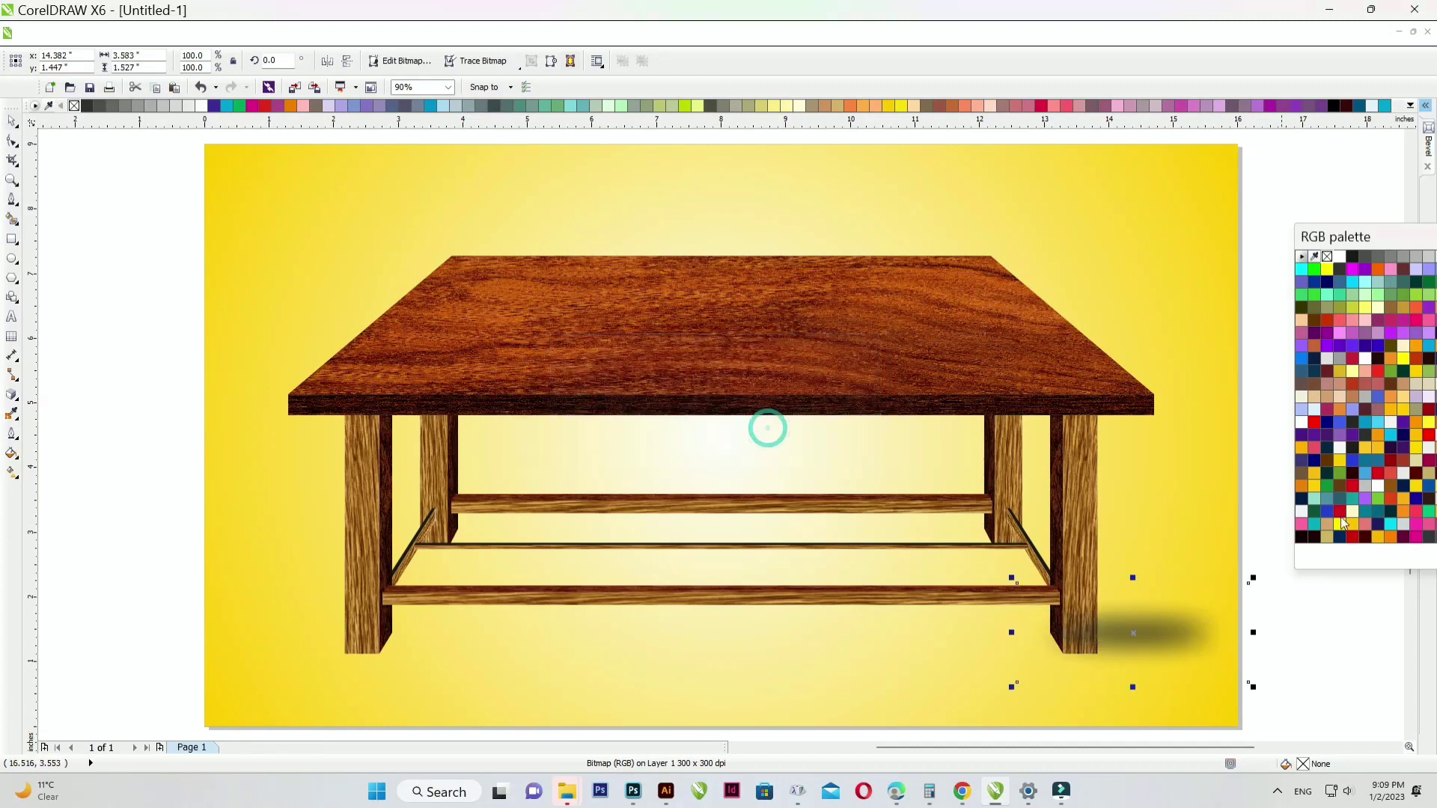
scroll(1167, 621, "up", 3)
- Stretch the shadow wider, move it left and up, and leave a duplicate lower down
left_click_drag(846, 454, 1132, 452)
scroll(805, 451, "down", 2)
left_click_drag(804, 450, 699, 320)
left_click(757, 446, "shift")
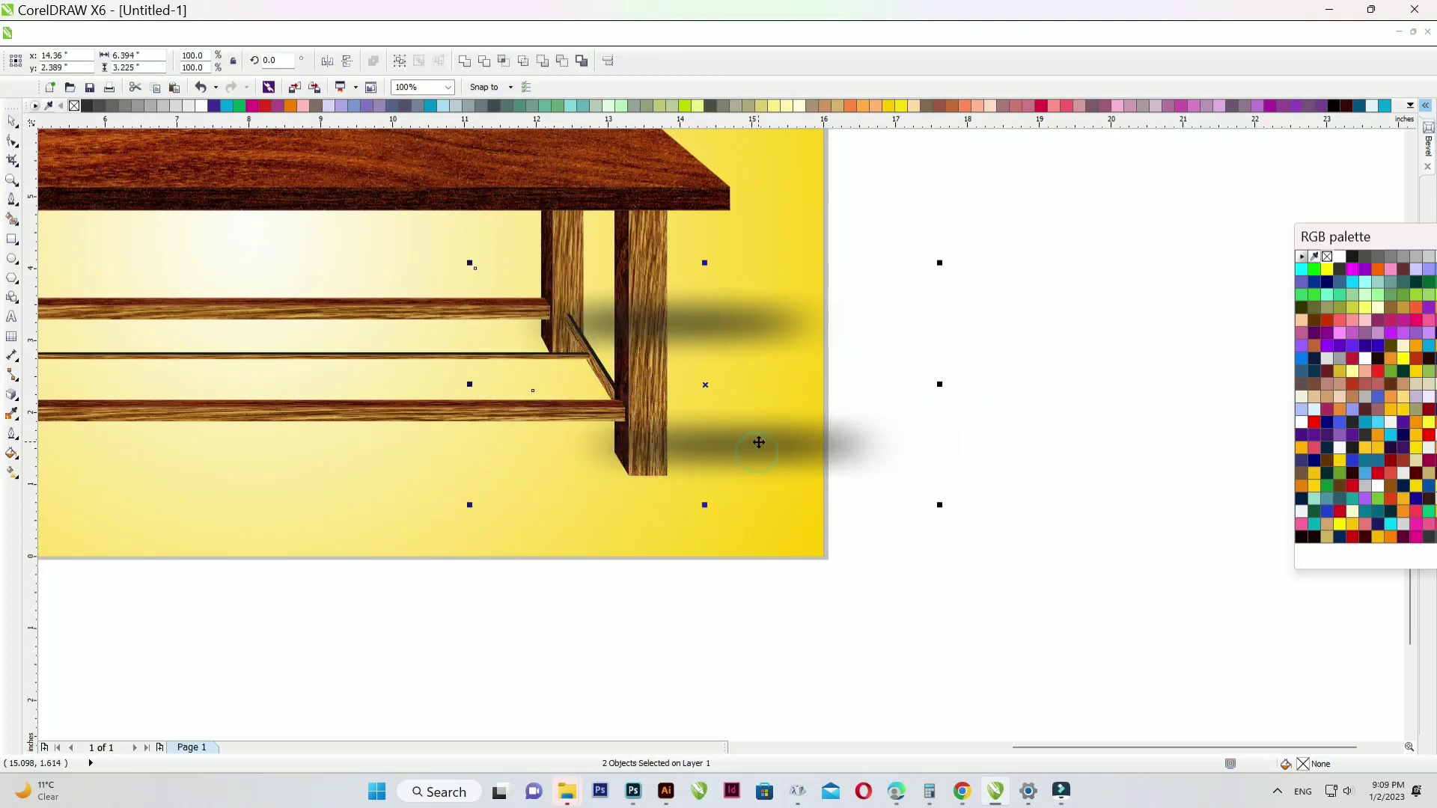
scroll(759, 442, "down", 2)
scroll(653, 423, "up", 1)
- Move both shadows left under the table so they sit at the legs' feet
left_click_drag(867, 461, 398, 394)
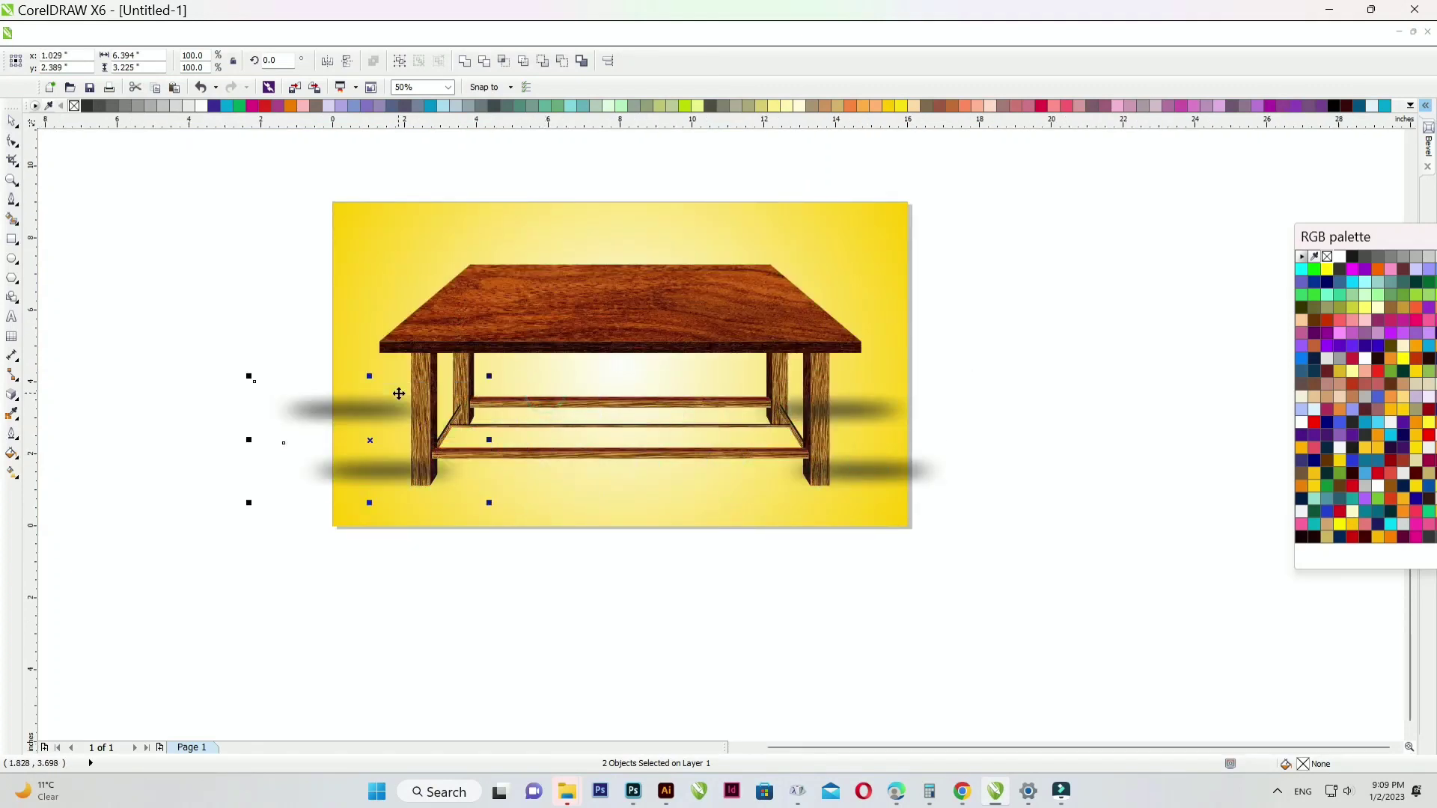
left_click(442, 633)
scroll(362, 419, "up", 2)
left_click(345, 386)
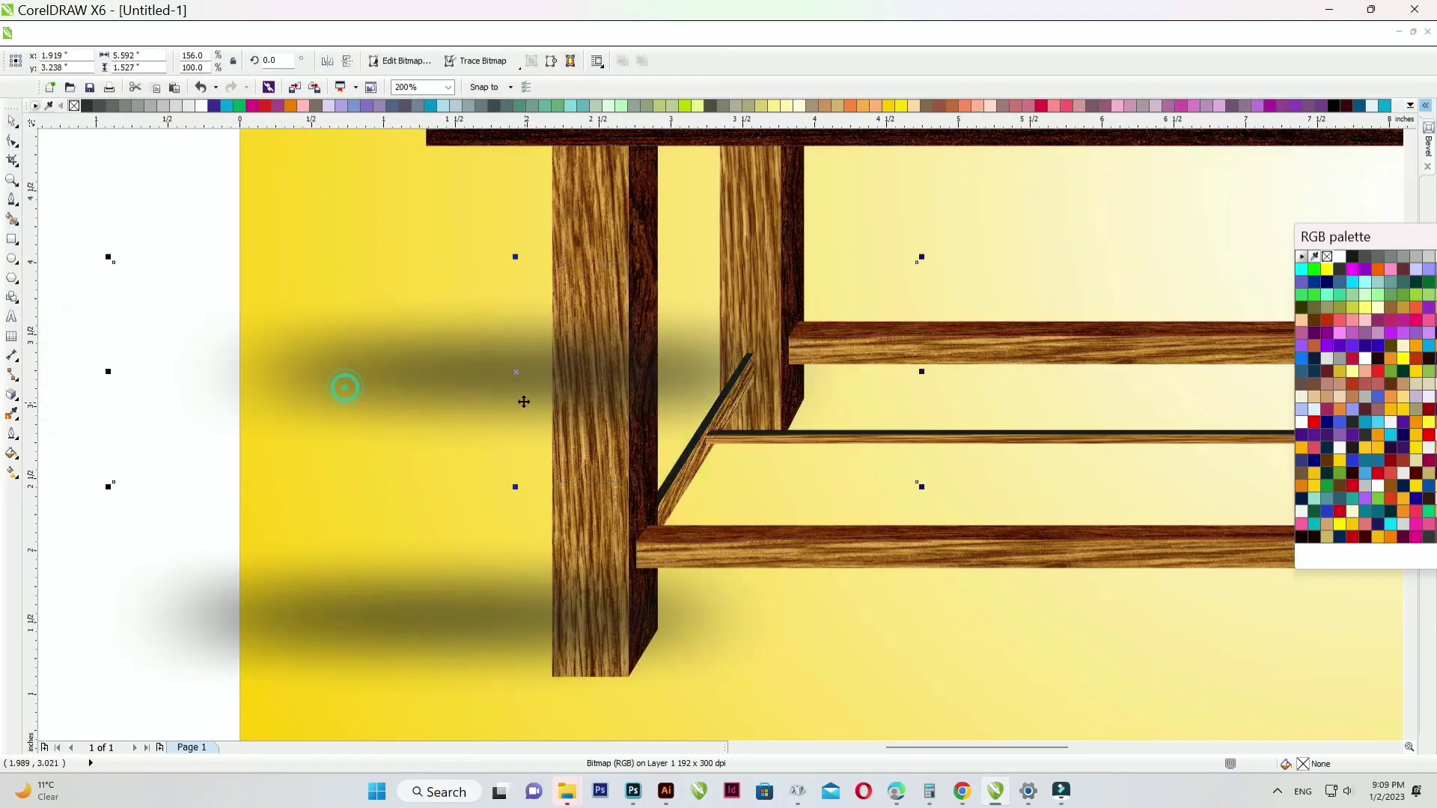
scroll(454, 381, "down", 2)
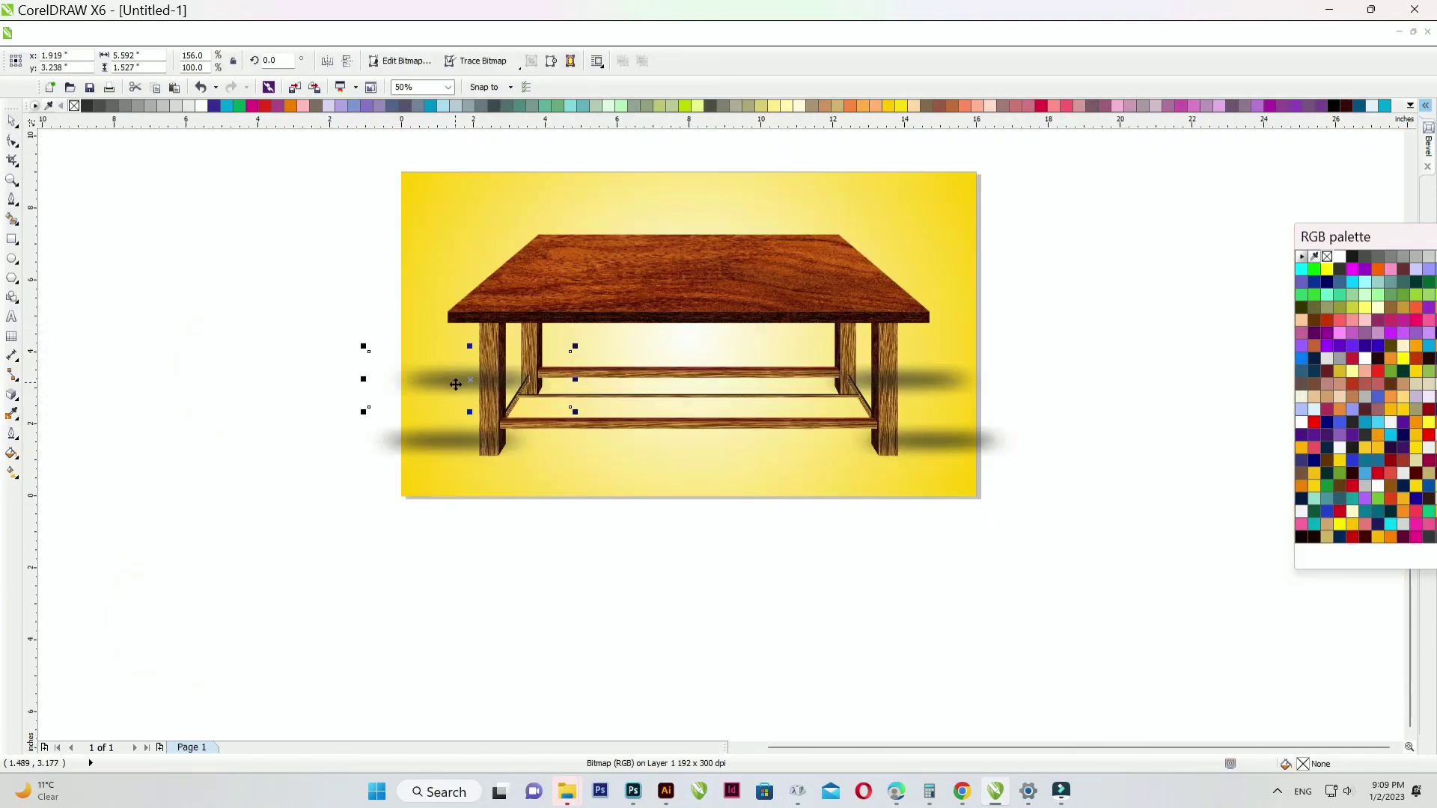
left_click(385, 574)
scroll(471, 552, "up", 1)
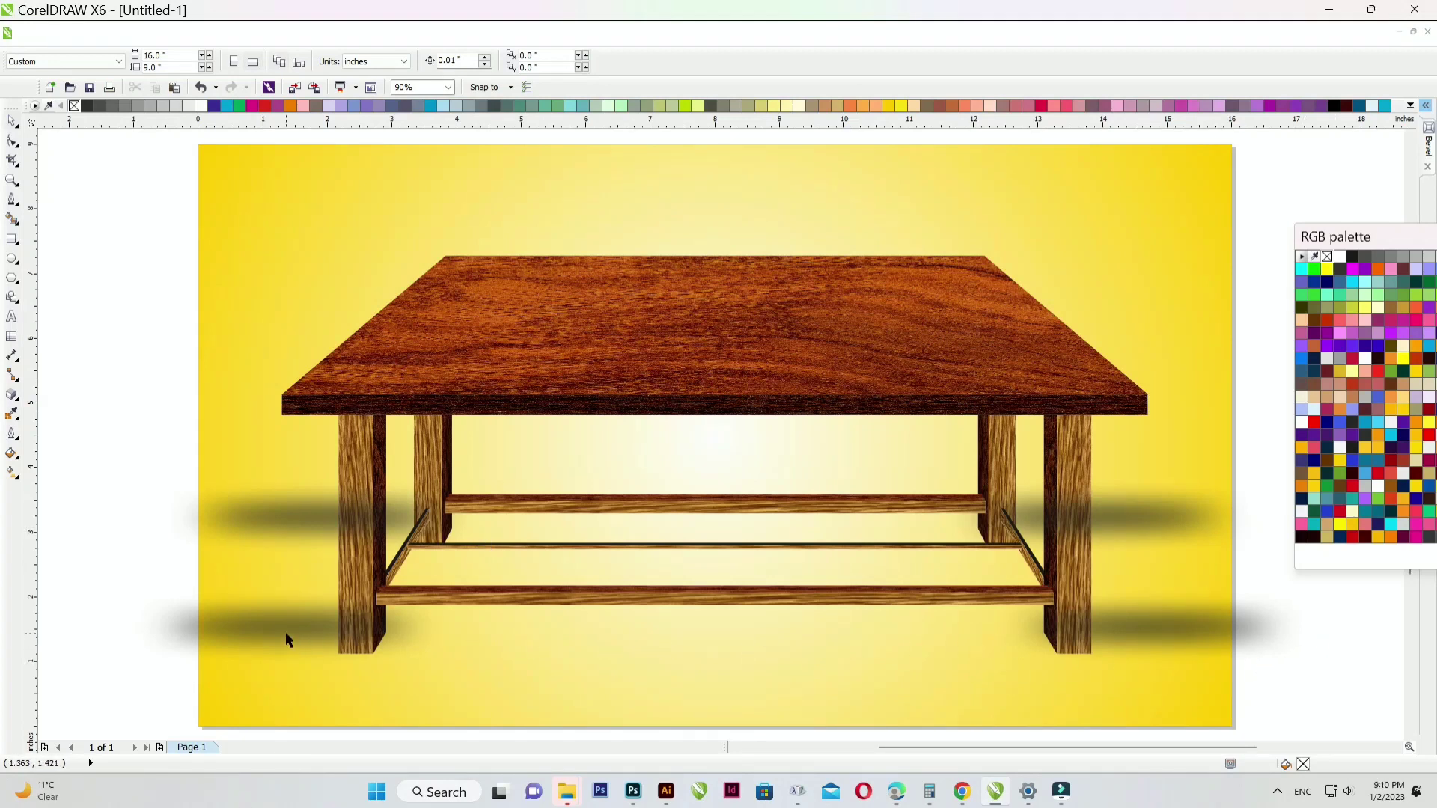
- Place a shadow under the front stretcher, flattened and widened to 9.705 × 0.734 inches
left_click_drag(288, 640, 576, 609)
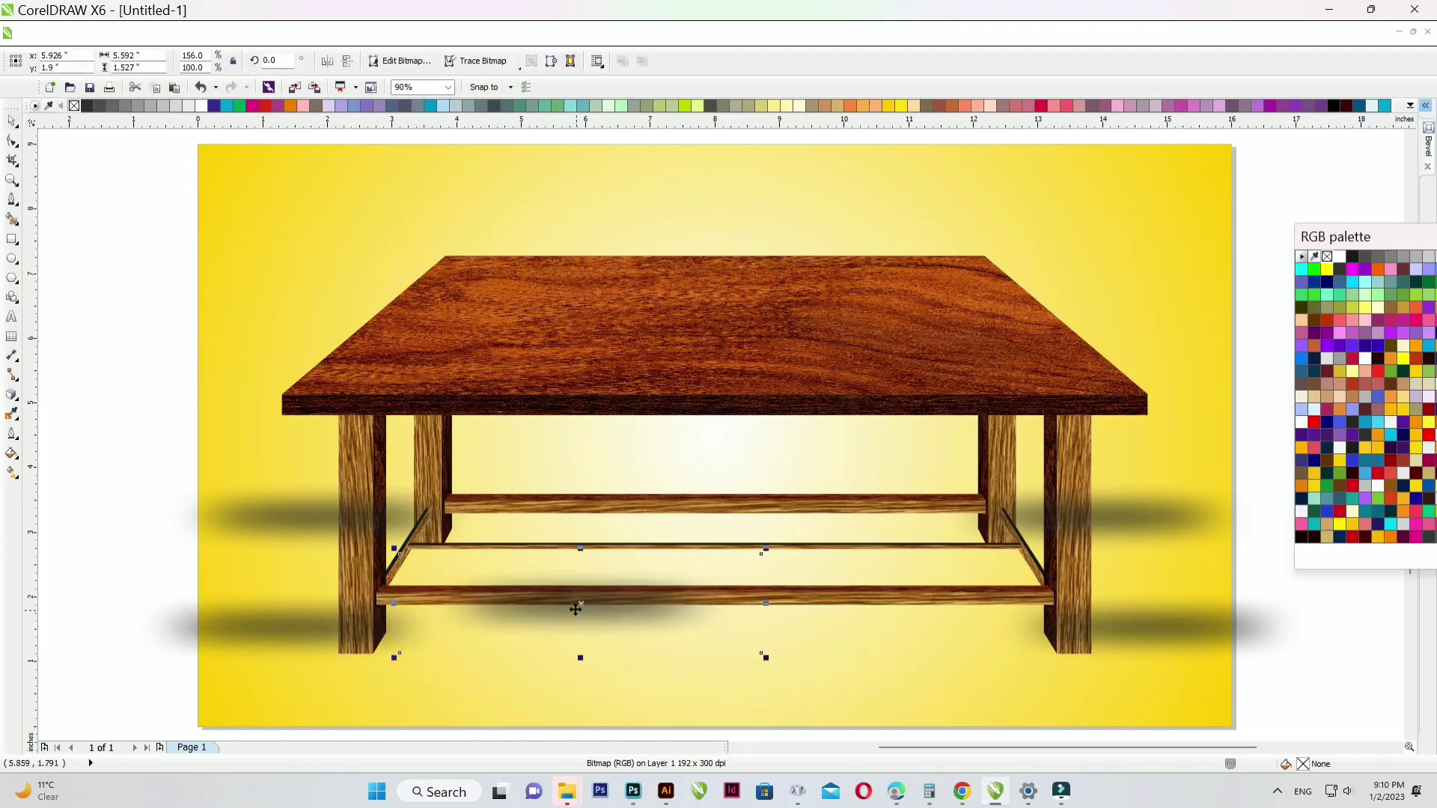
left_click(581, 545)
left_click(565, 627)
left_click_drag(581, 546, 581, 574)
left_click_drag(764, 606, 1027, 606)
left_click_drag(755, 620, 755, 618)
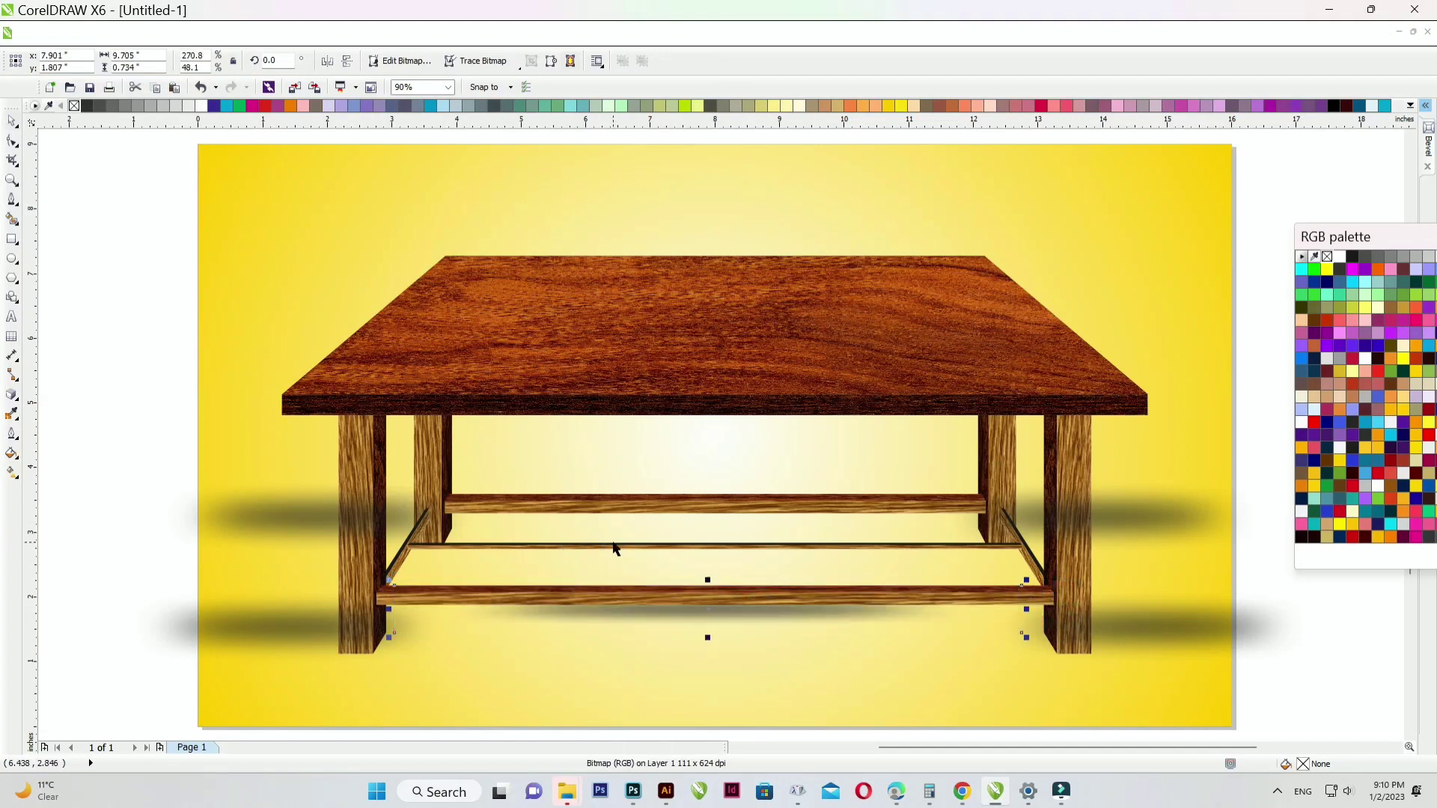
left_click(103, 322)
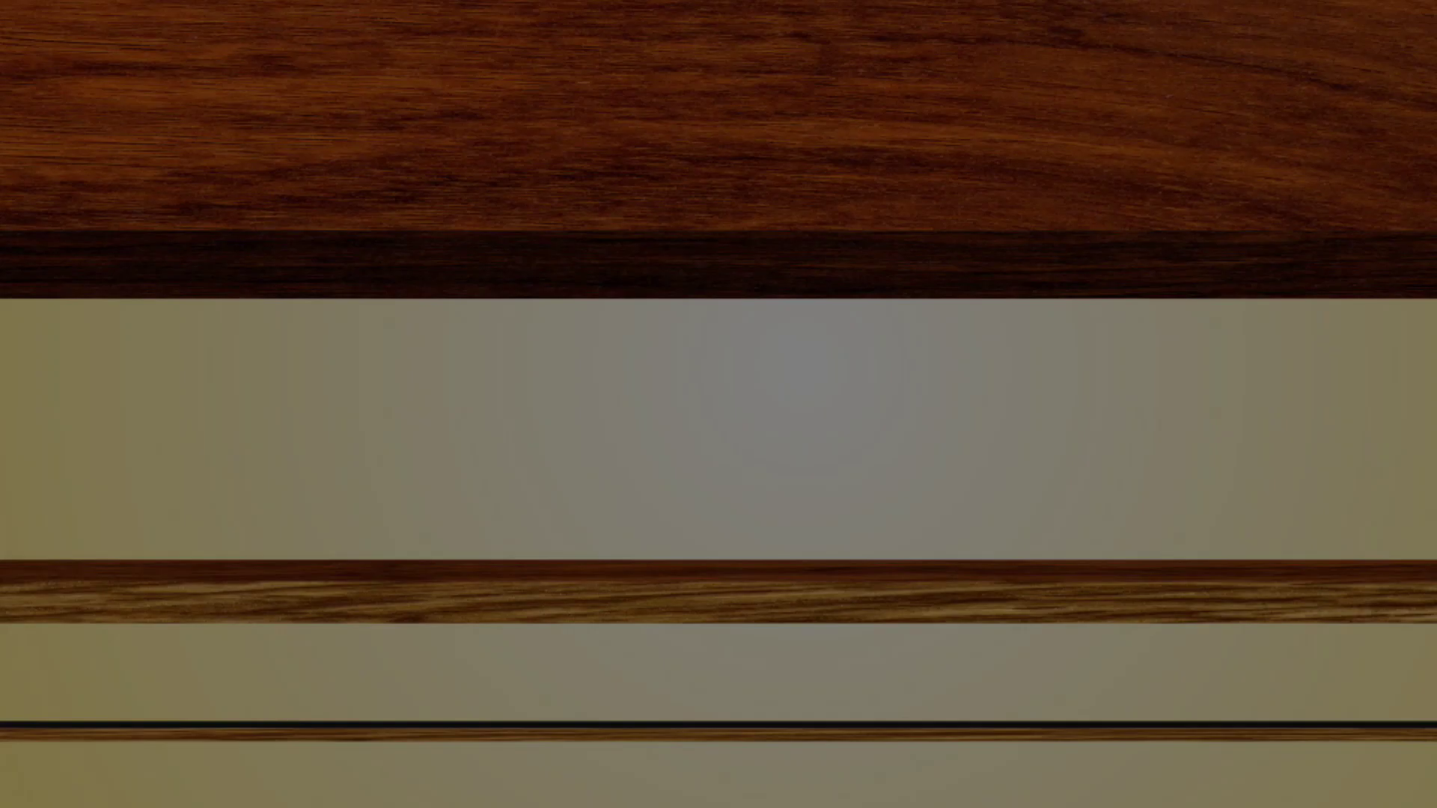